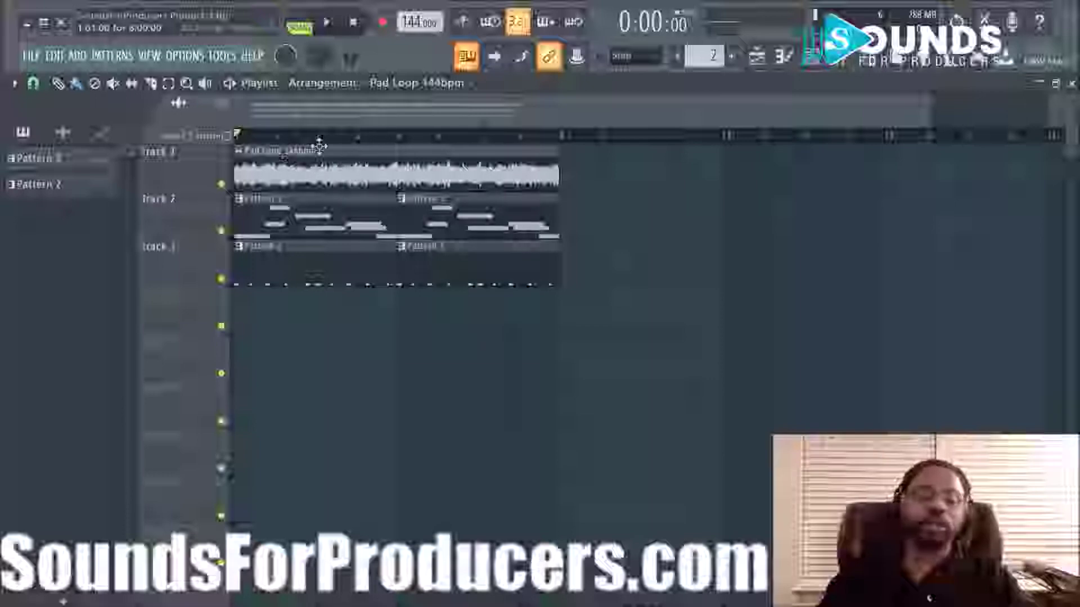
- Show the browser and open the Pads folder in the second Scorpion's Sting volume of the SoundsForProducers library
{"action": "key", "text": "alt+F8"}
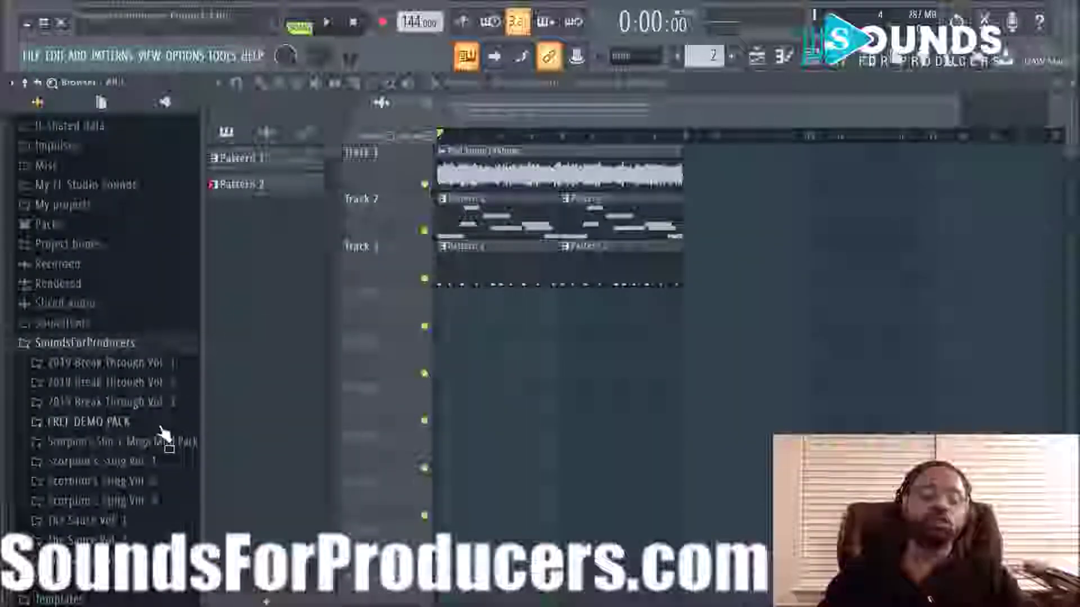
{"action": "left_click", "coordinate": [131, 483]}
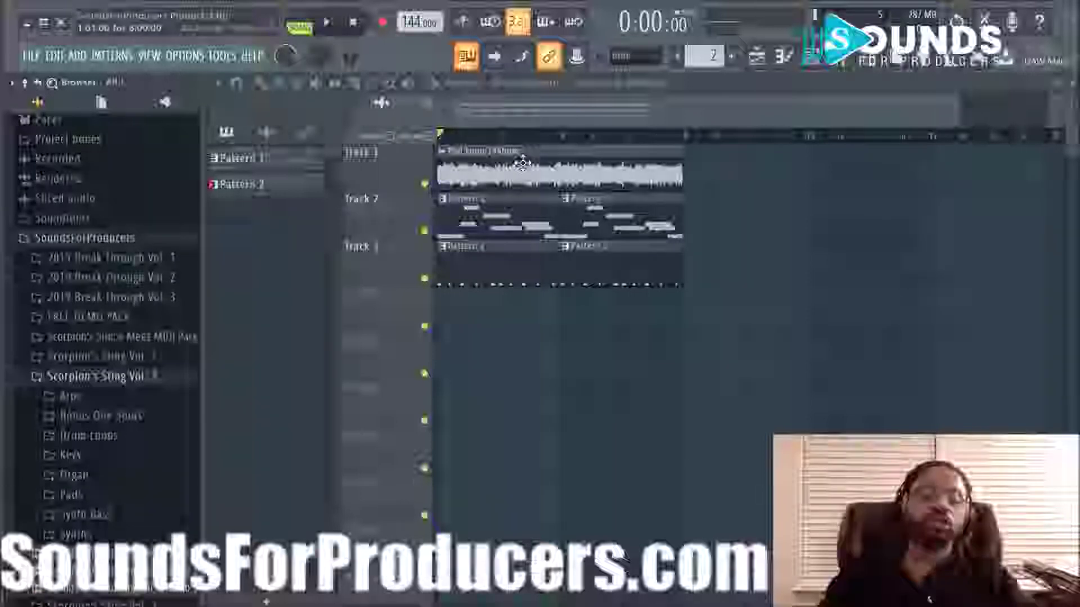
{"action": "left_click", "coordinate": [76, 495]}
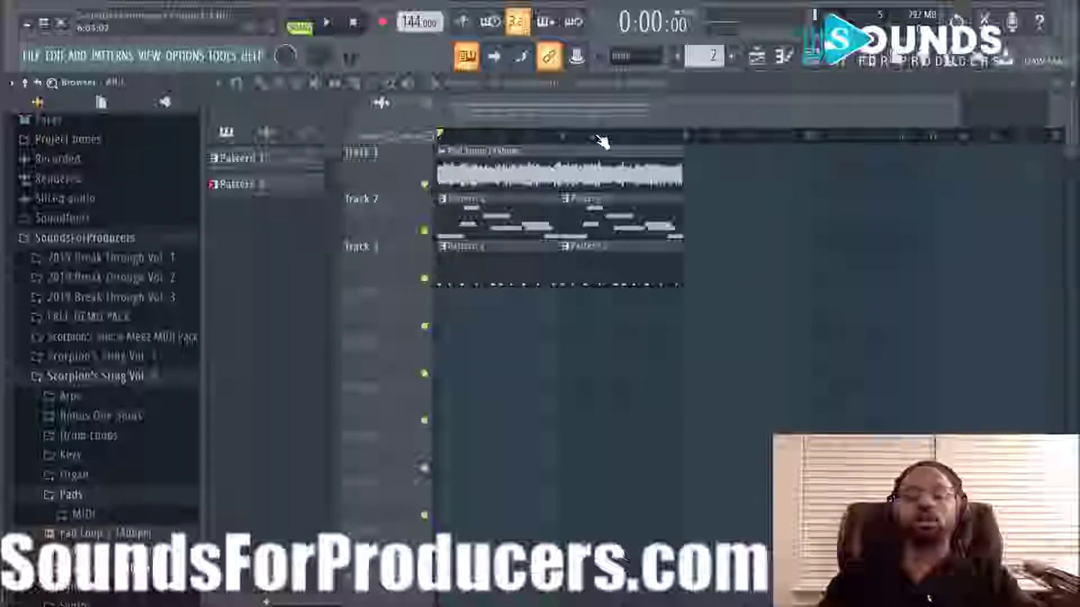
- Inspect the ShaperBox effect loaded on mixer Insert 1 and return to the playlist
{"action": "scroll", "coordinate": [567, 117], "scroll_direction": "up", "scroll_amount": 5}
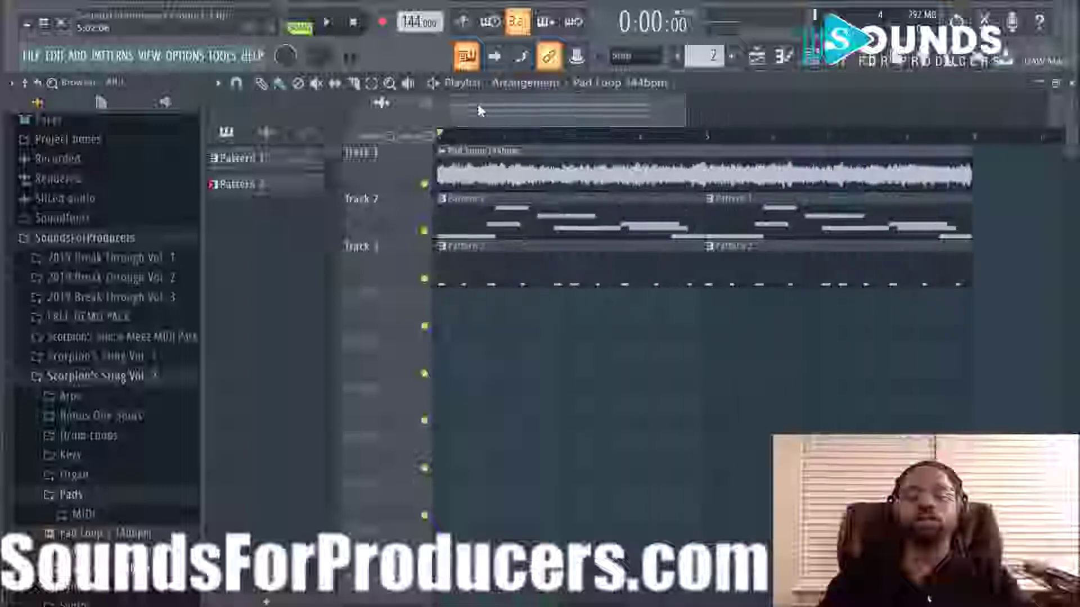
{"action": "key", "text": "F9"}
{"action": "left_click", "coordinate": [307, 195]}
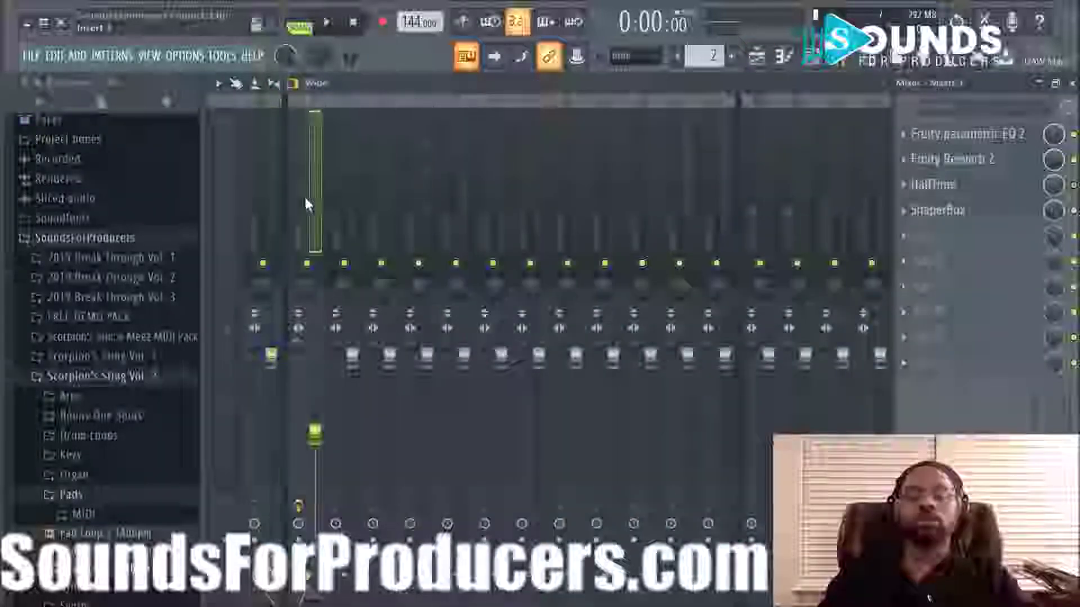
{"action": "left_click", "coordinate": [962, 213]}
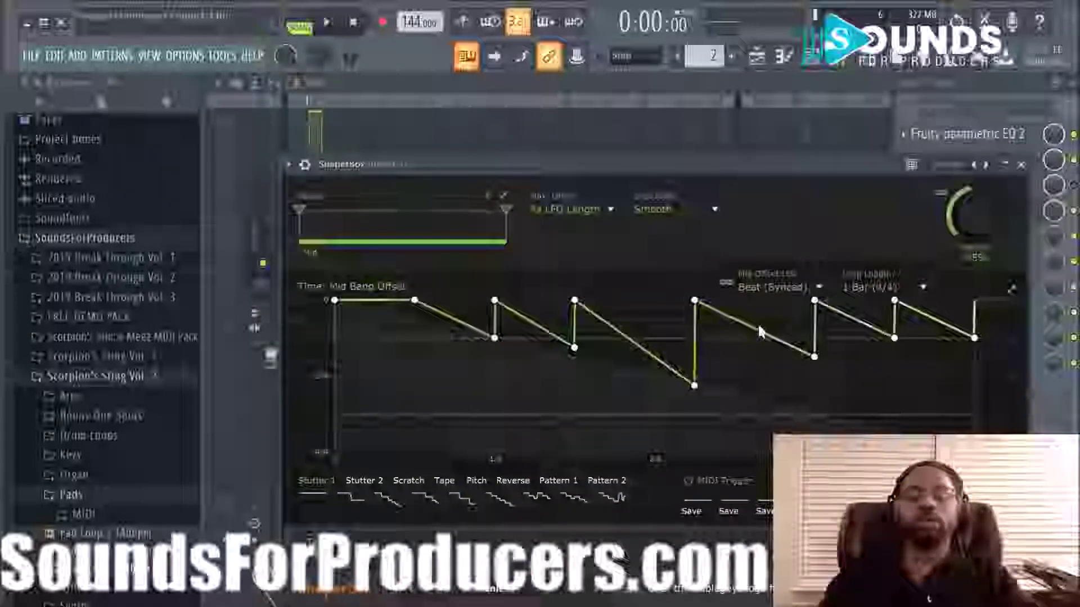
{"action": "left_click", "coordinate": [1021, 165]}
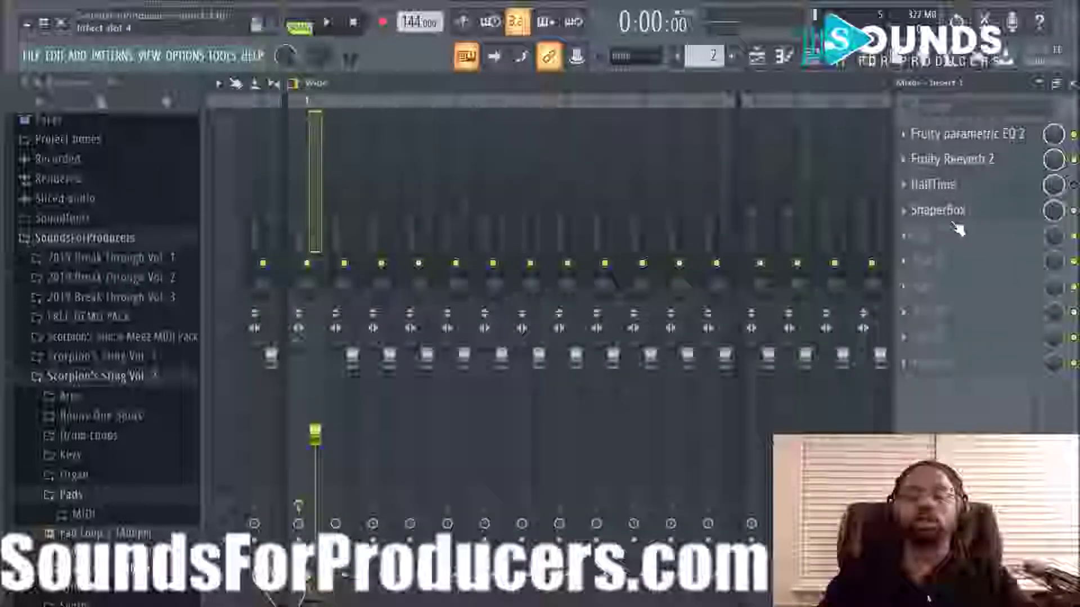
{"action": "left_click", "coordinate": [757, 56]}
{"action": "left_click", "coordinate": [239, 189]}
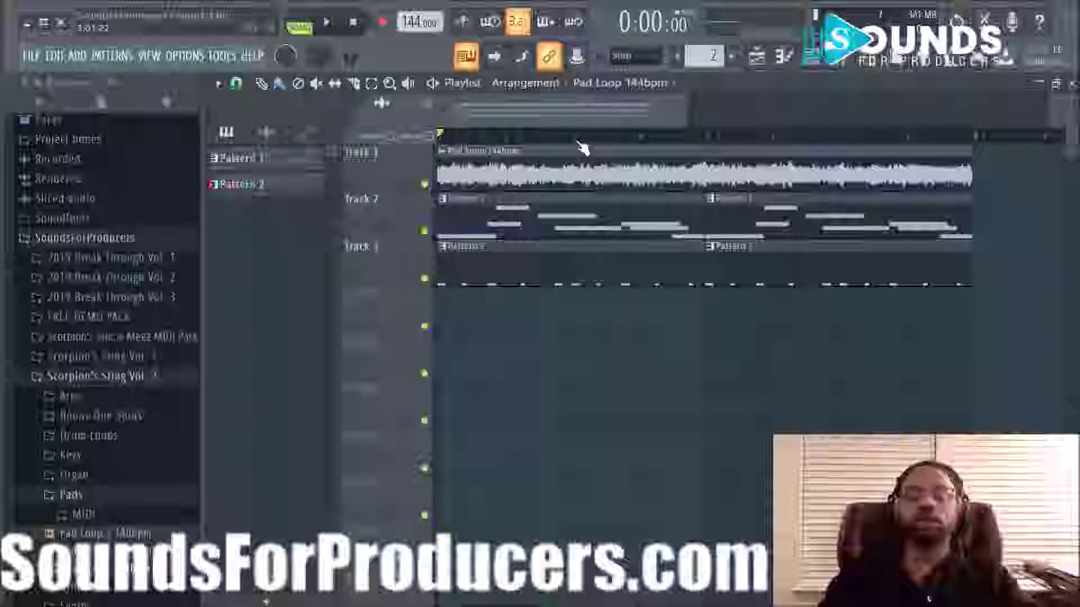
- Play the start of the full arrangement, and solo Track 1 to audition the pad loop alone
{"action": "scroll", "coordinate": [581, 145], "scroll_direction": "down", "scroll_amount": 3}
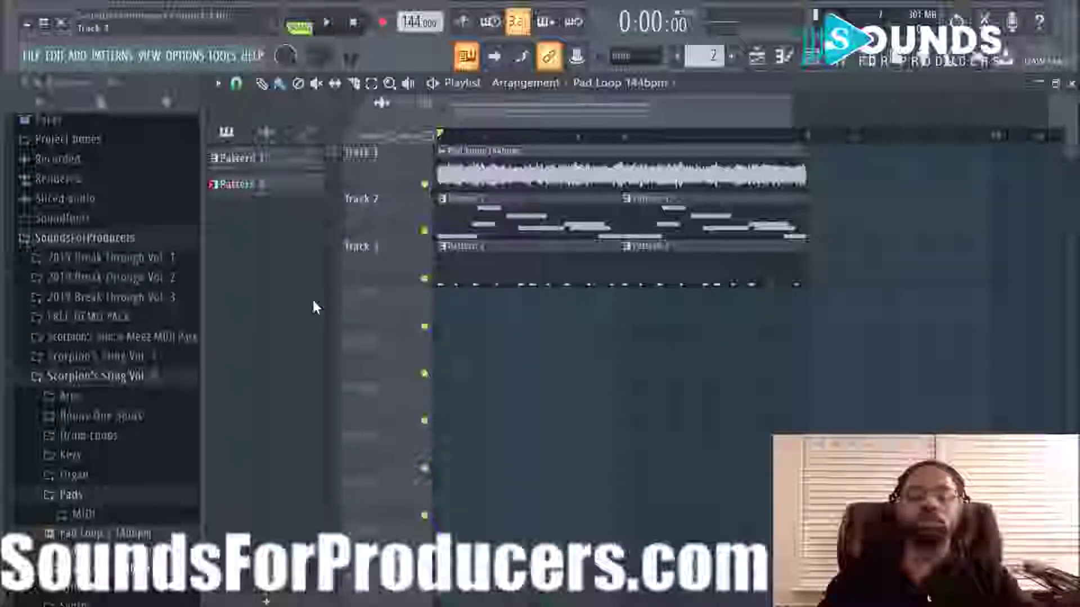
{"action": "key", "text": "space"}
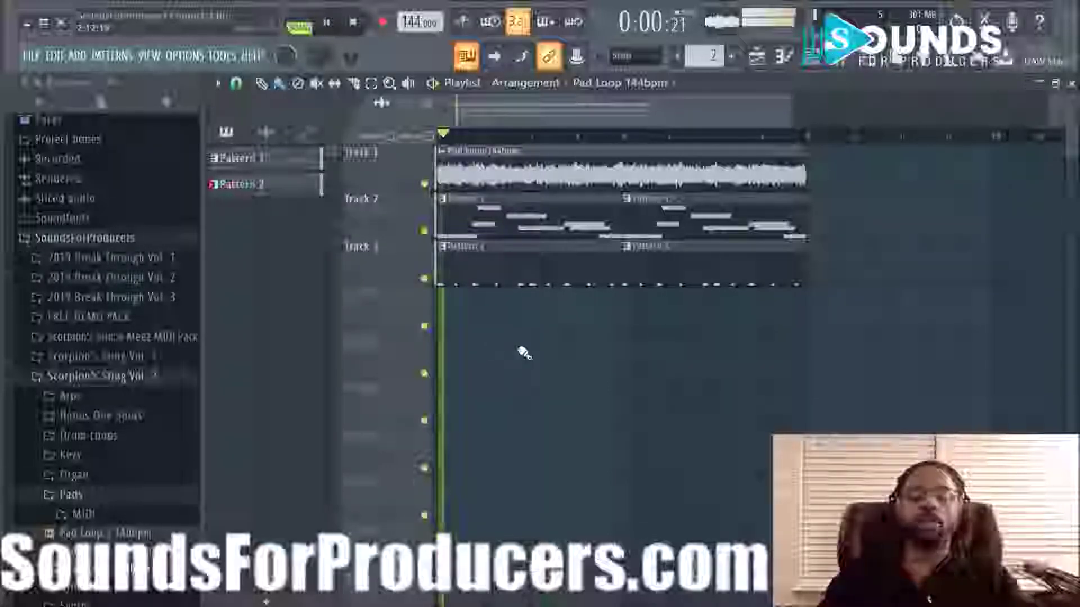
{"action": "key", "text": "space"}
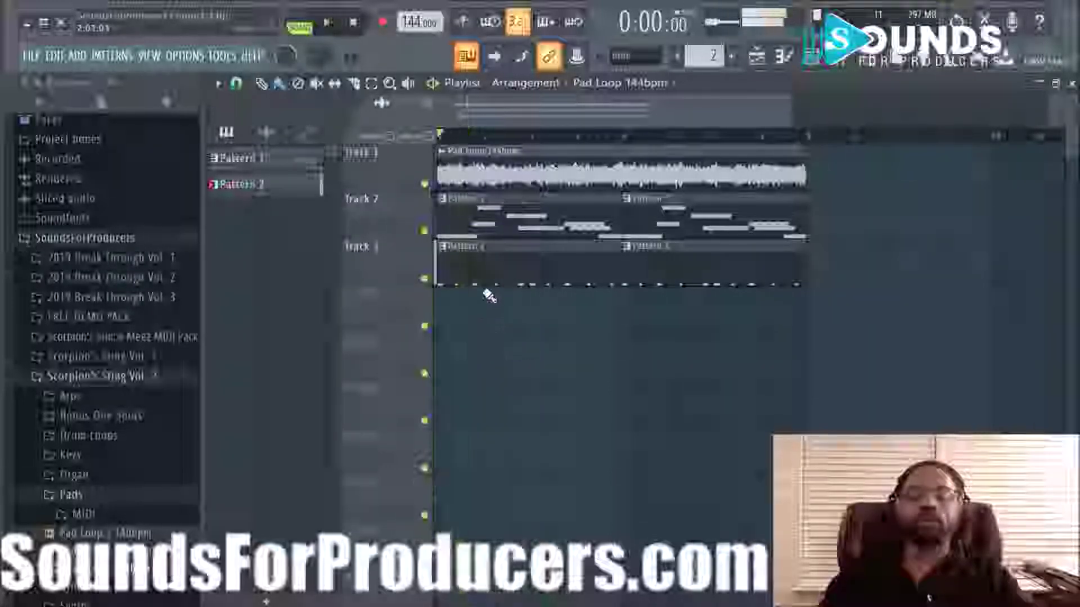
{"action": "left_click", "coordinate": [425, 185], "text": "ctrl"}
{"action": "key", "text": "space"}
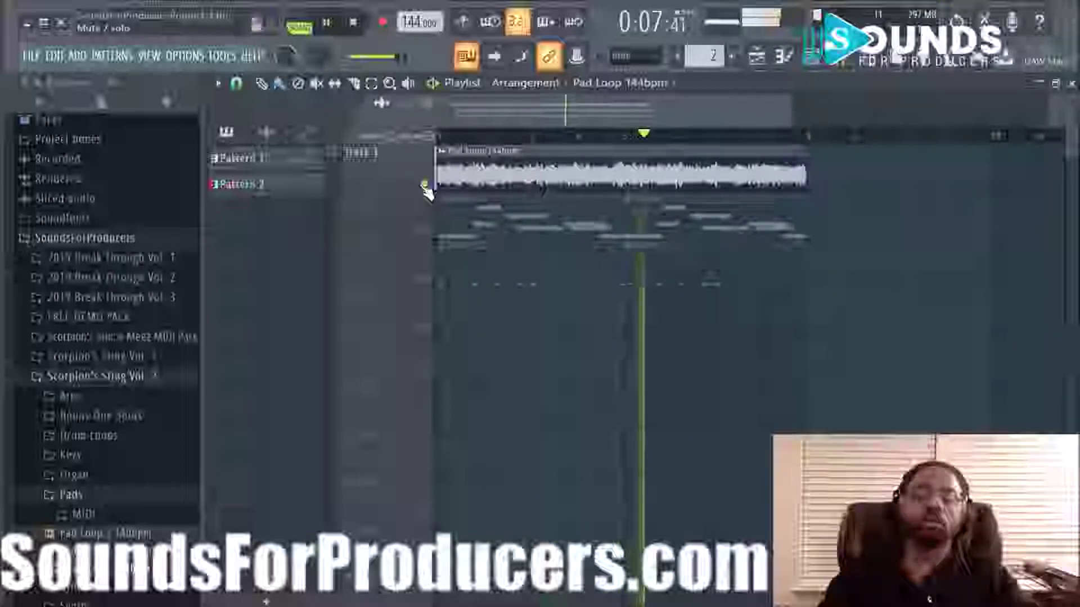
{"action": "key", "text": "space"}
- Examine the Fruity Parametric EQ 2 curve on mixer Insert 1 and audition the soloed pad loop
{"action": "left_click", "coordinate": [846, 63]}
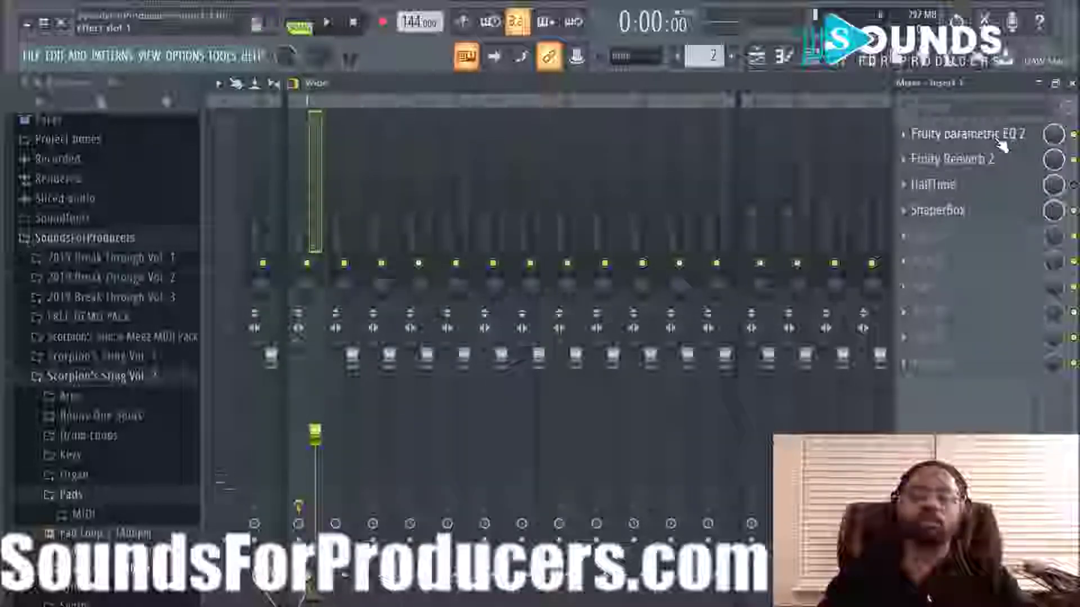
{"action": "left_click", "coordinate": [1000, 145]}
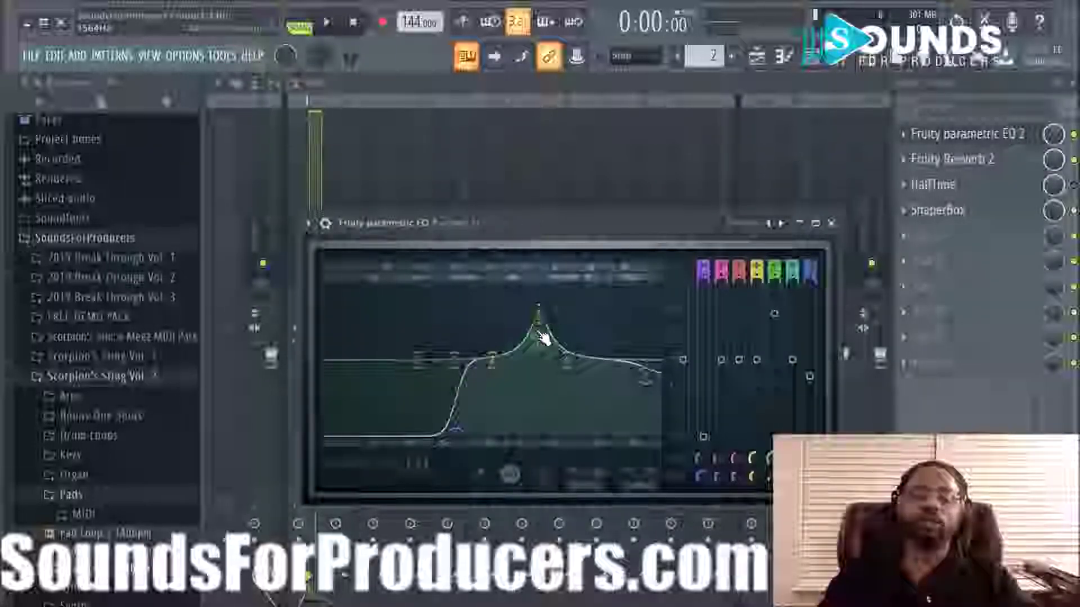
{"action": "left_click", "coordinate": [831, 223]}
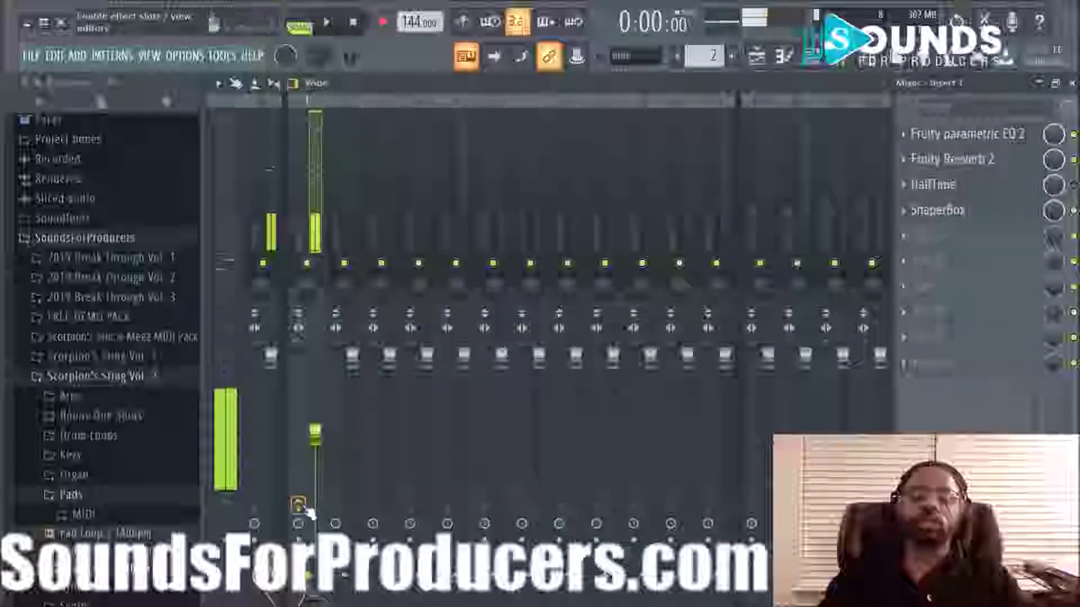
{"action": "key", "text": "space"}
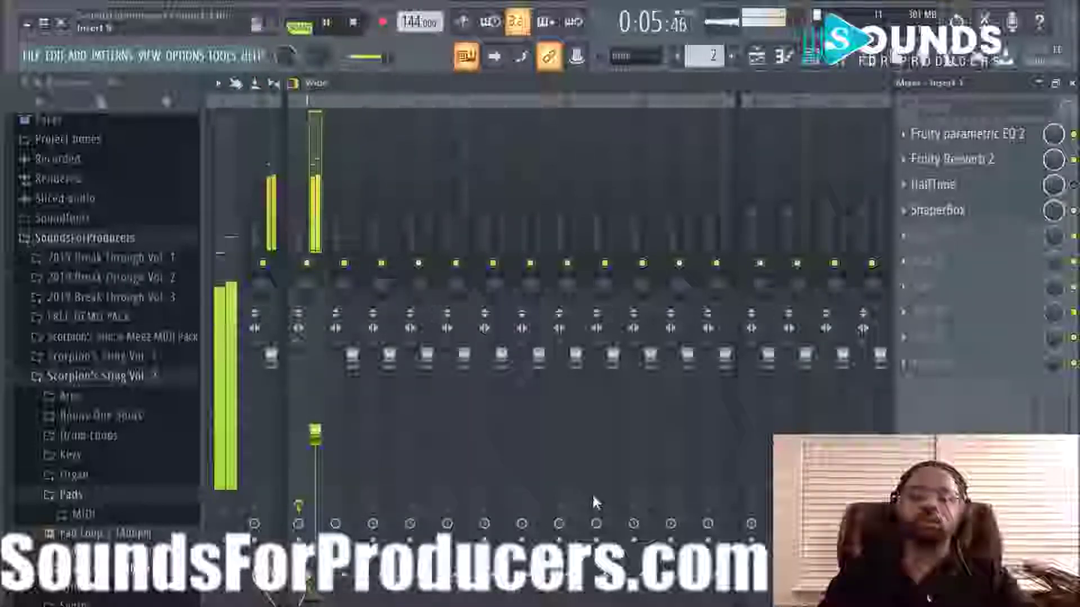
{"action": "key", "text": "space"}
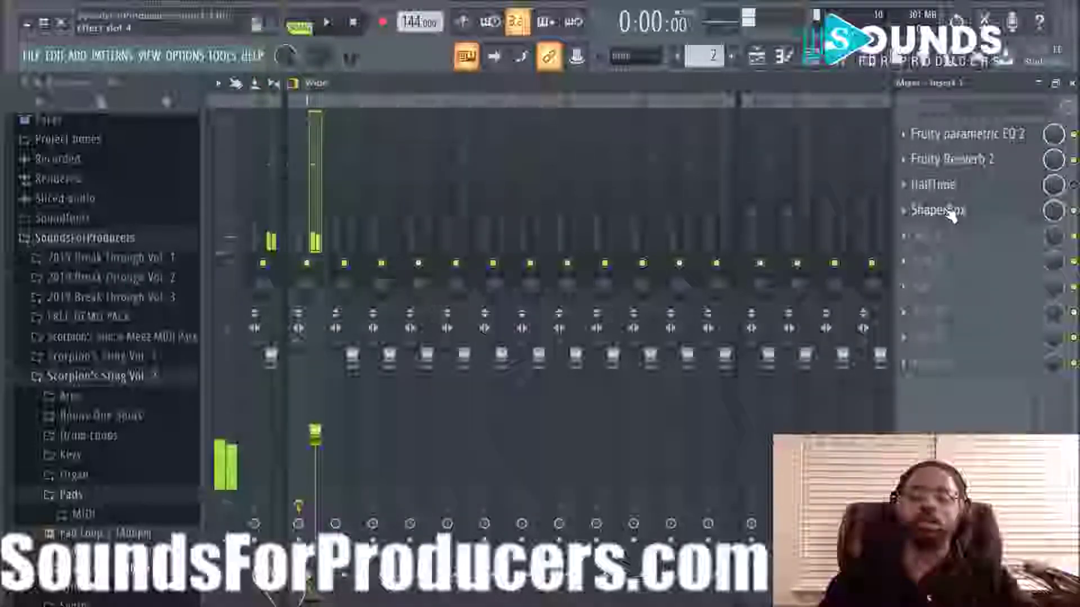
- Open ShaperBox on Insert 1, audition the pad loop through it, and browse its Stutter wave presets
{"action": "left_click", "coordinate": [939, 210]}
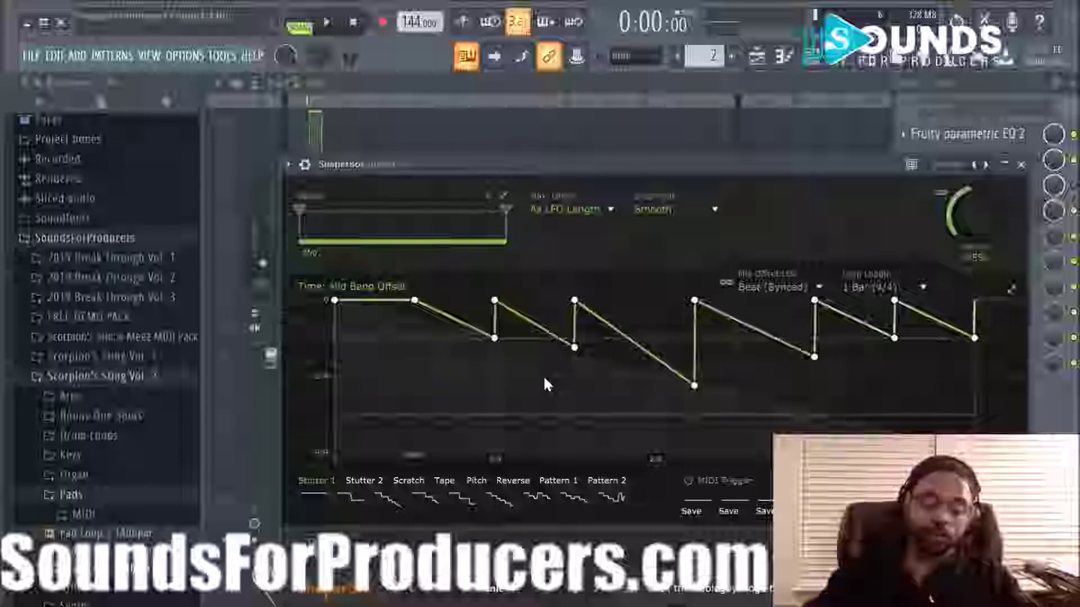
{"action": "key", "text": "space"}
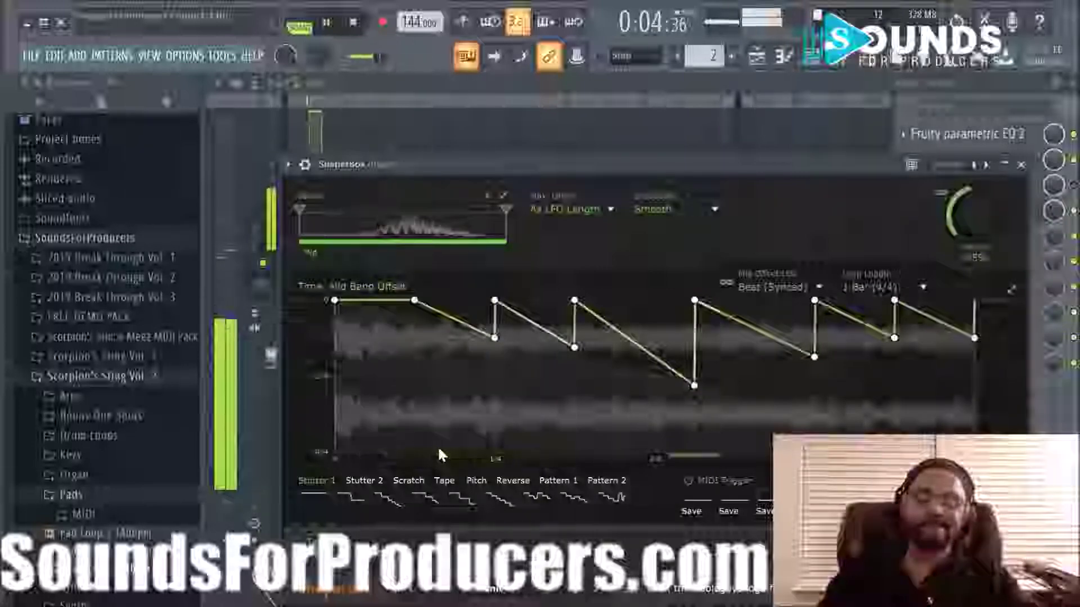
{"action": "key", "text": "space"}
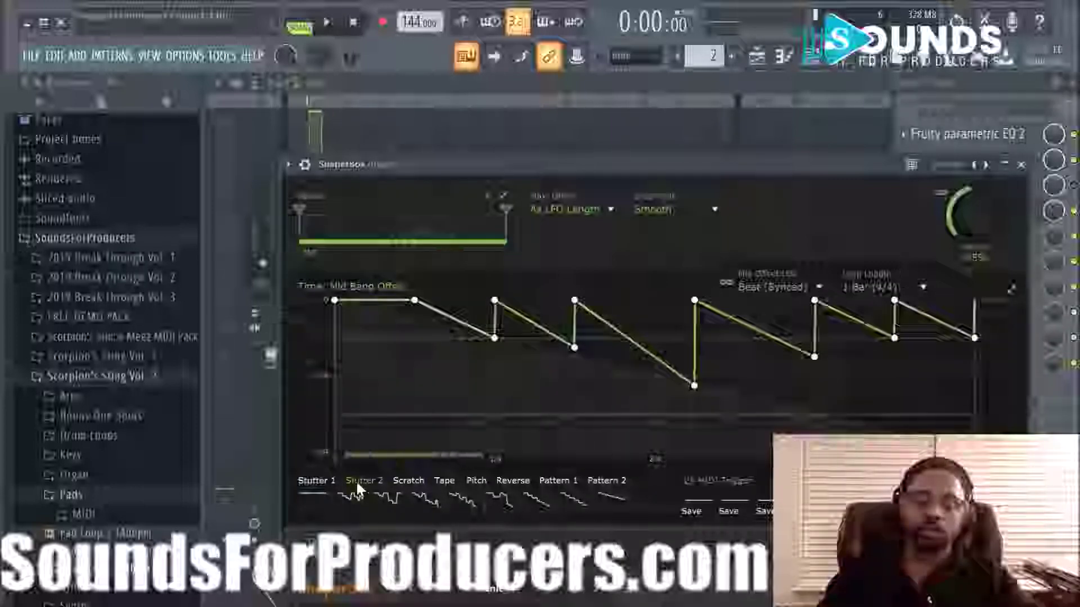
{"action": "left_click", "coordinate": [376, 481]}
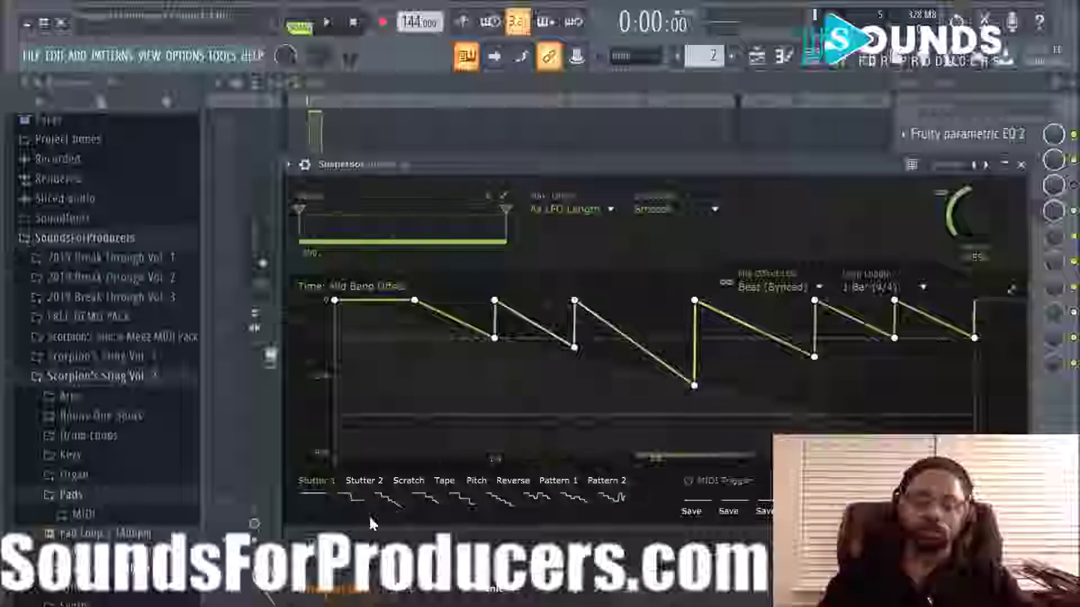
- Try a stepped wave preset on ShaperBox's Time mid band while the pad loop plays
{"action": "key", "text": "space"}
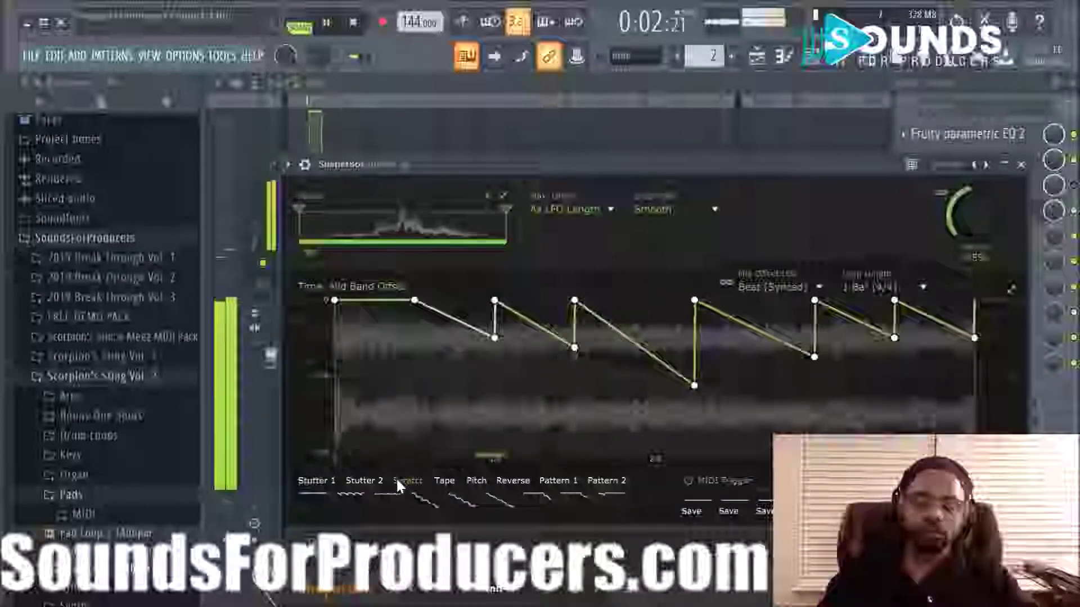
{"action": "left_click", "coordinate": [356, 499]}
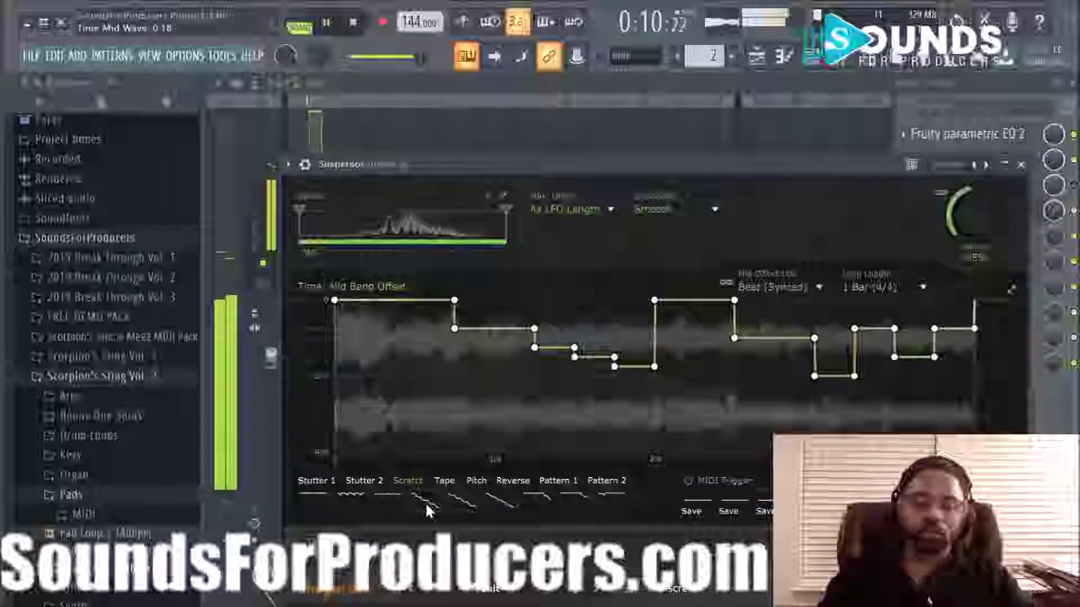
{"action": "key", "text": "space"}
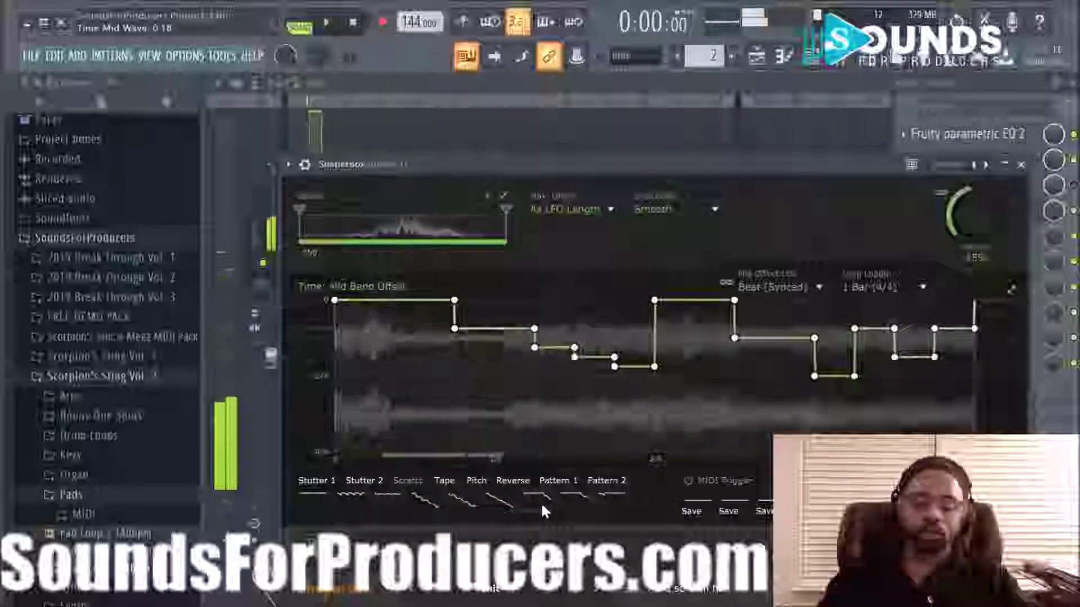
- Apply the Scratch wave preset that stays flat until a late dip to ShaperBox's Time mid band, audition it, and close ShaperBox
{"action": "left_click", "coordinate": [541, 502]}
{"action": "key", "text": "space"}
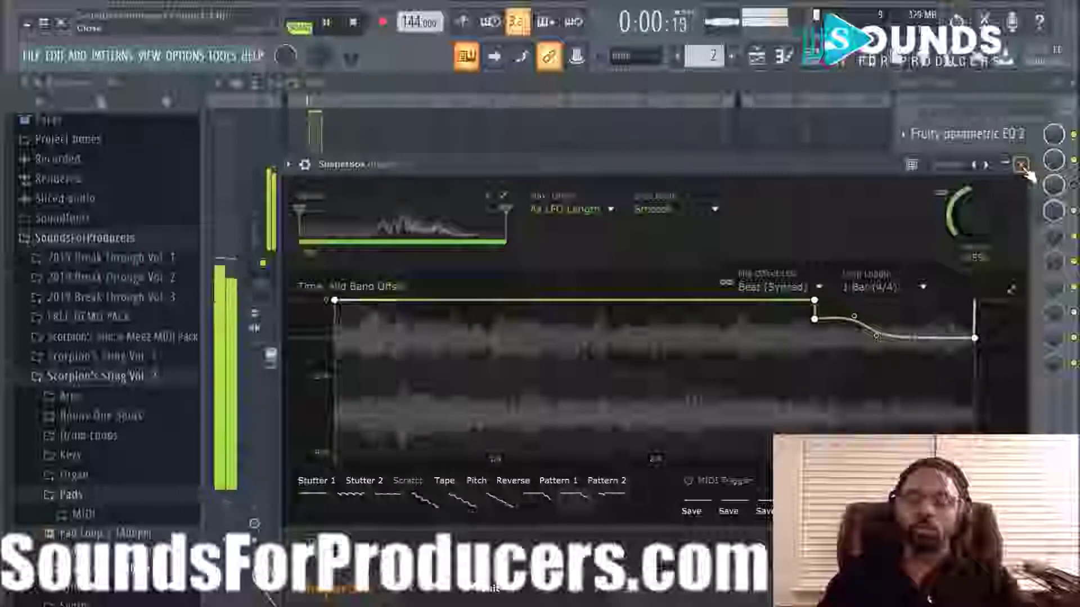
{"action": "key", "text": "Escape"}
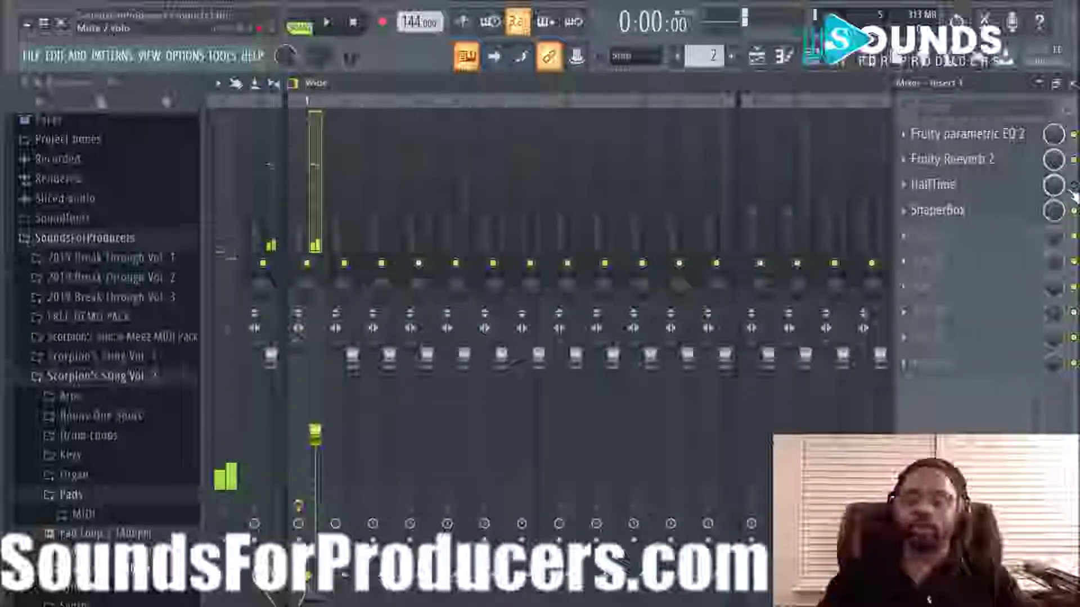
- Enable HalfTime on Insert 1, adjust its FX knob while the pad loop plays, and close the effect
{"action": "key", "text": "space"}
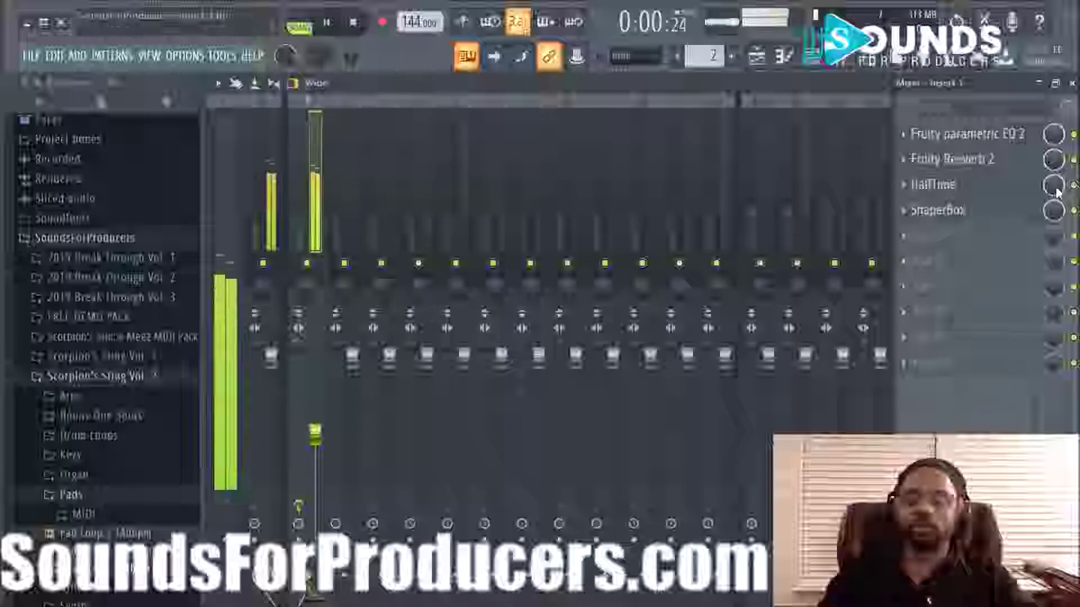
{"action": "left_click", "coordinate": [976, 190]}
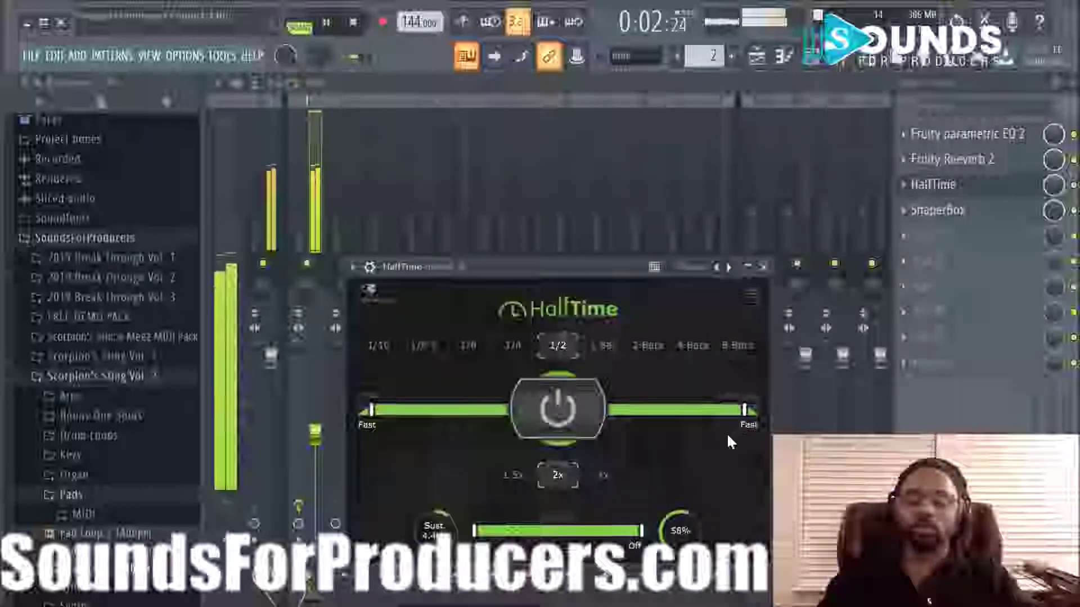
{"action": "mouse_move", "coordinate": [434, 526]}
{"action": "left_mouse_down"}
{"action": "mouse_move", "coordinate": [434, 514]}
{"action": "mouse_move", "coordinate": [434, 541]}
{"action": "left_mouse_up"}
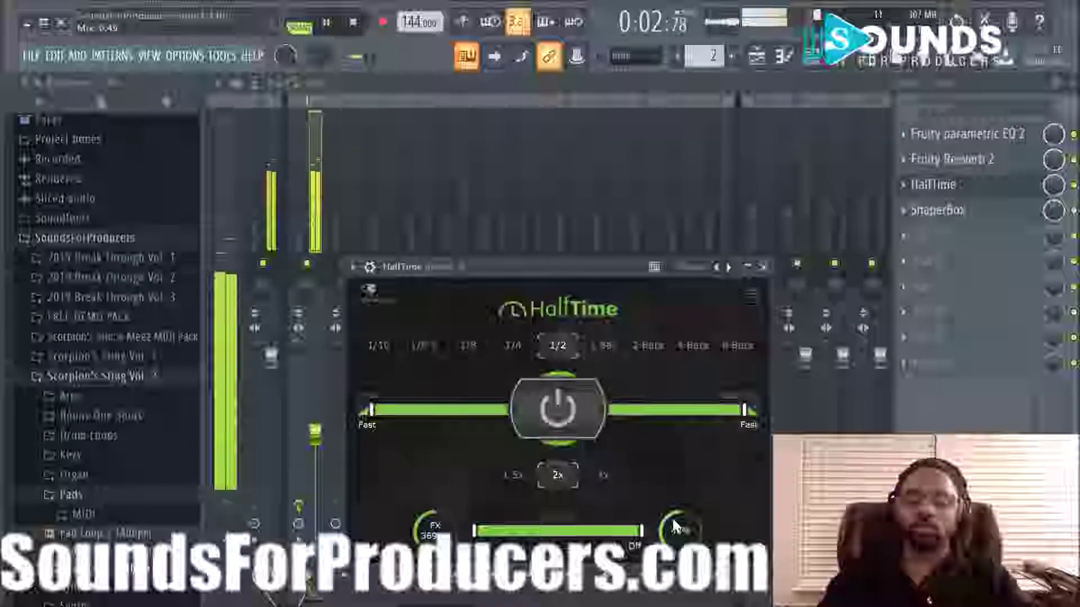
{"action": "left_click", "coordinate": [762, 267]}
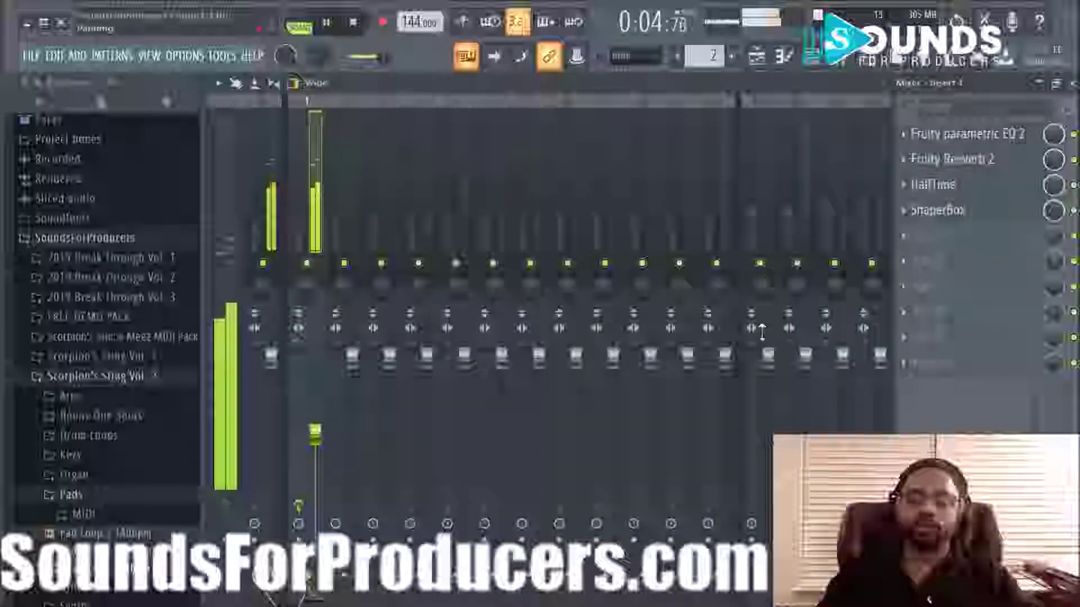
{"action": "key", "text": "space"}
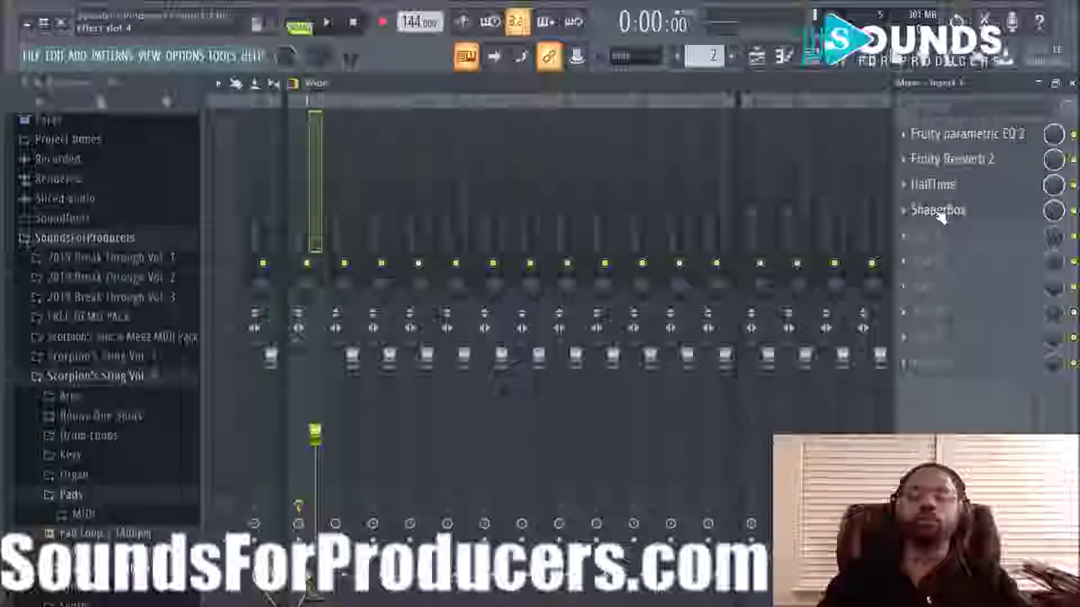
- Look over the effects available for slot 5 of Insert 1, and unmute Track 2 in the playlist
{"action": "left_click", "coordinate": [913, 239]}
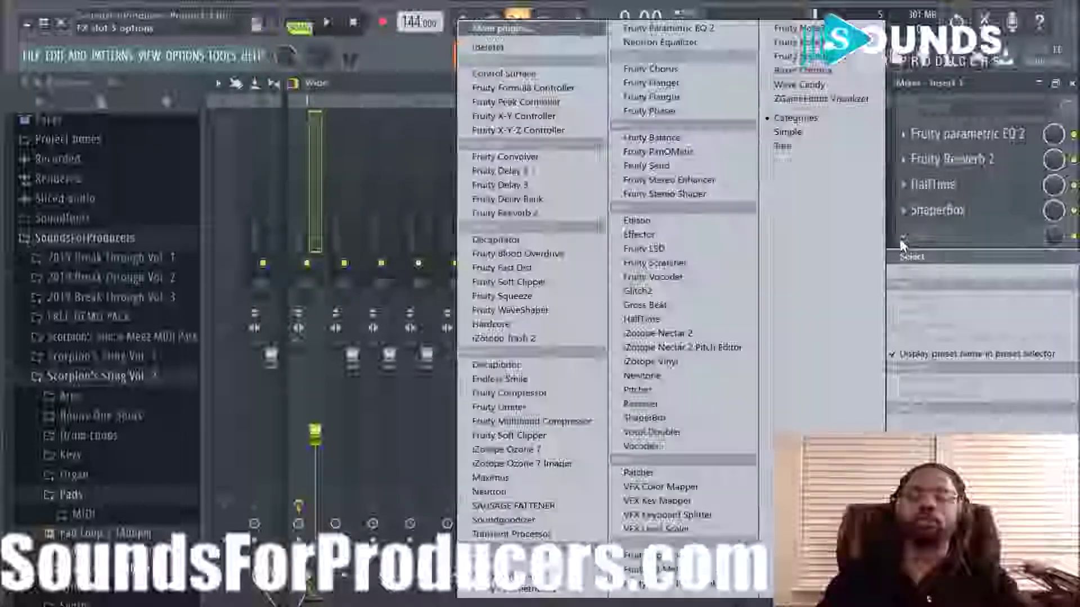
{"action": "left_click", "coordinate": [936, 237]}
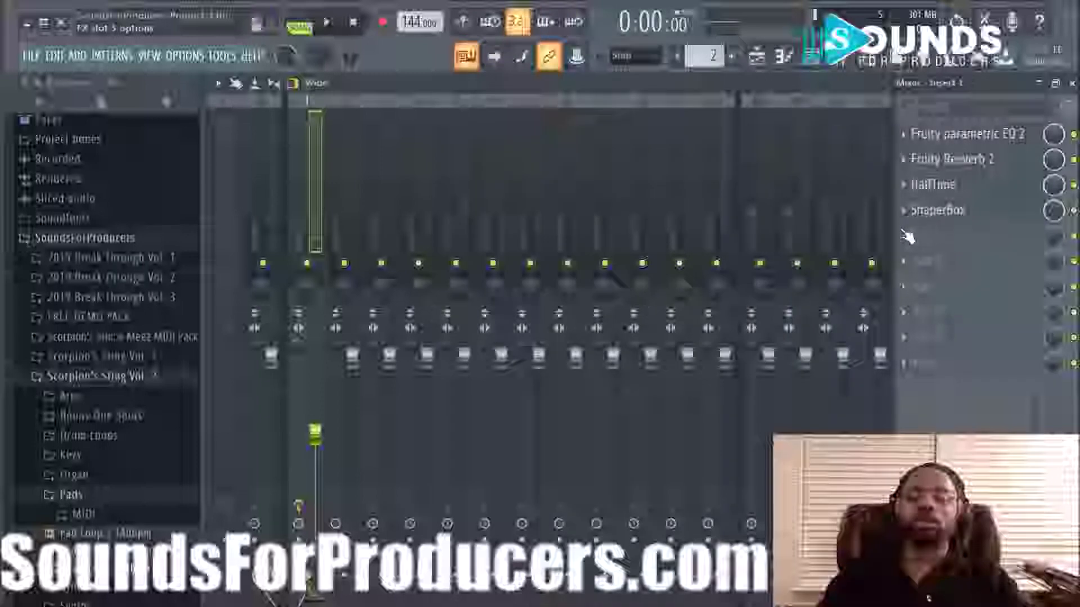
{"action": "left_click", "coordinate": [756, 55]}
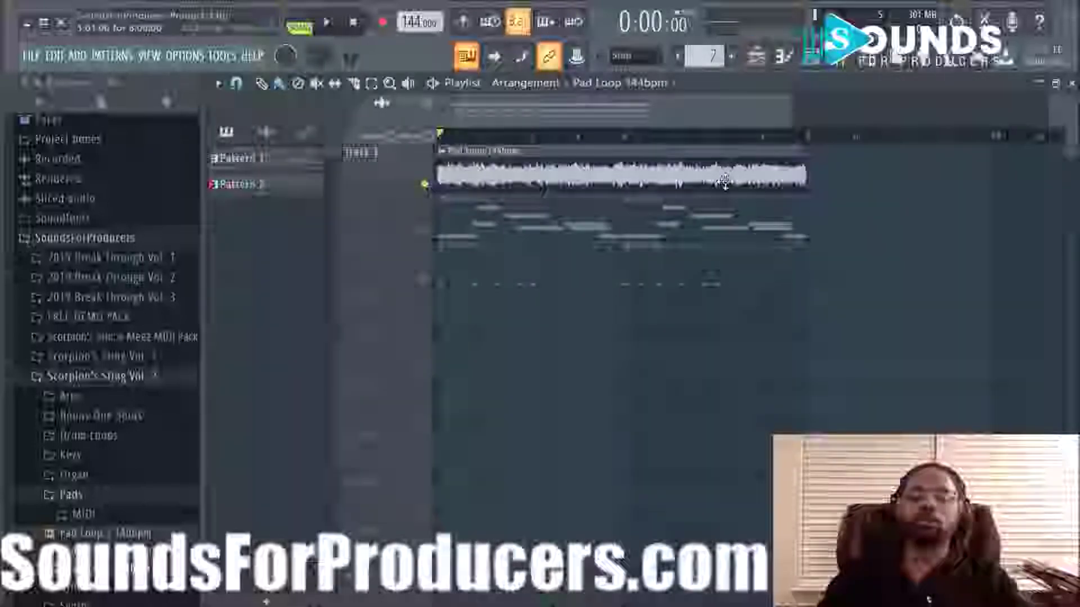
{"action": "left_click_drag", "start_coordinate": [434, 242], "coordinate": [429, 234]}
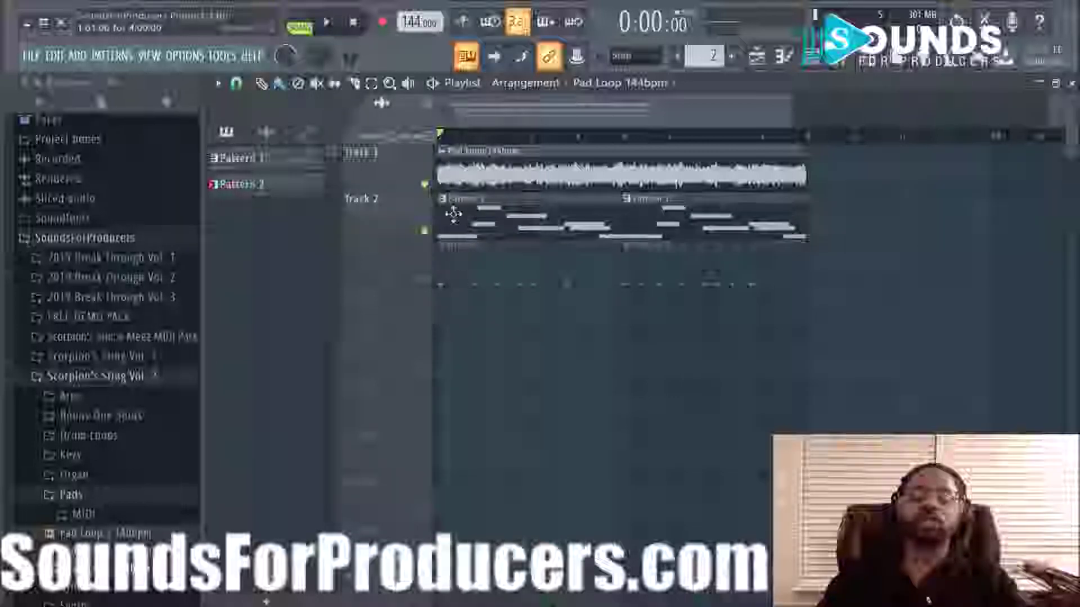
- Delete the unused Sampler channel from the channel rack while the arrangement plays, and close the rack
{"action": "key", "text": "F6"}
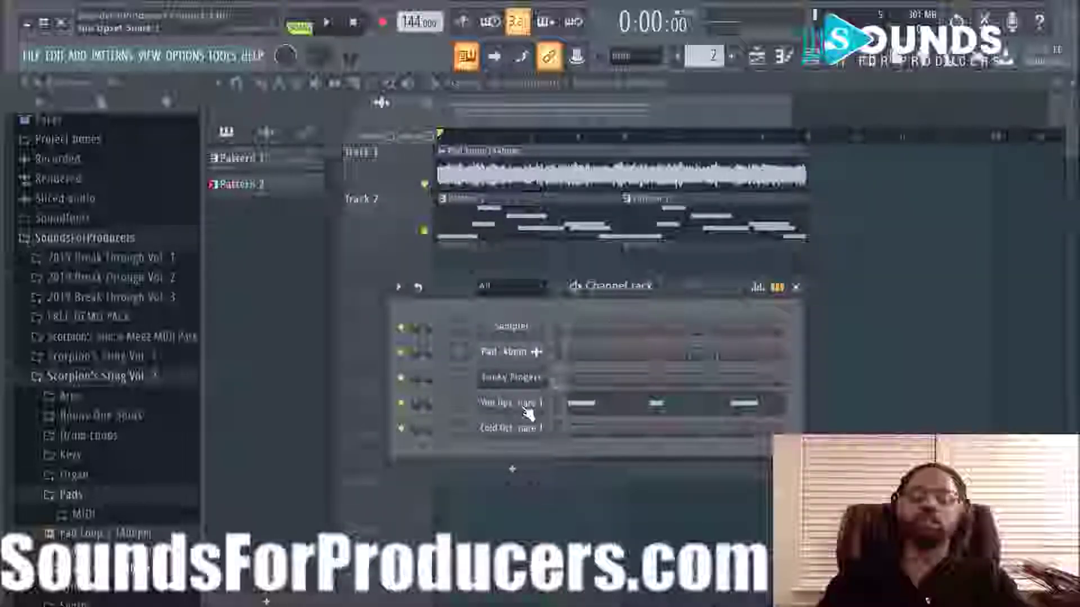
{"action": "key", "text": "space"}
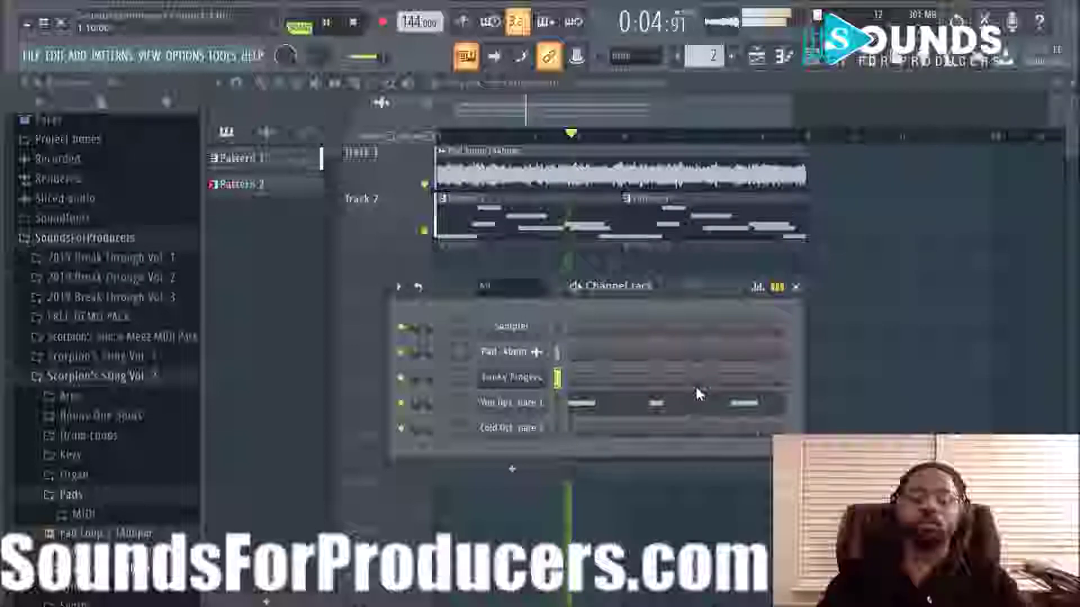
{"action": "right_click", "coordinate": [528, 327]}
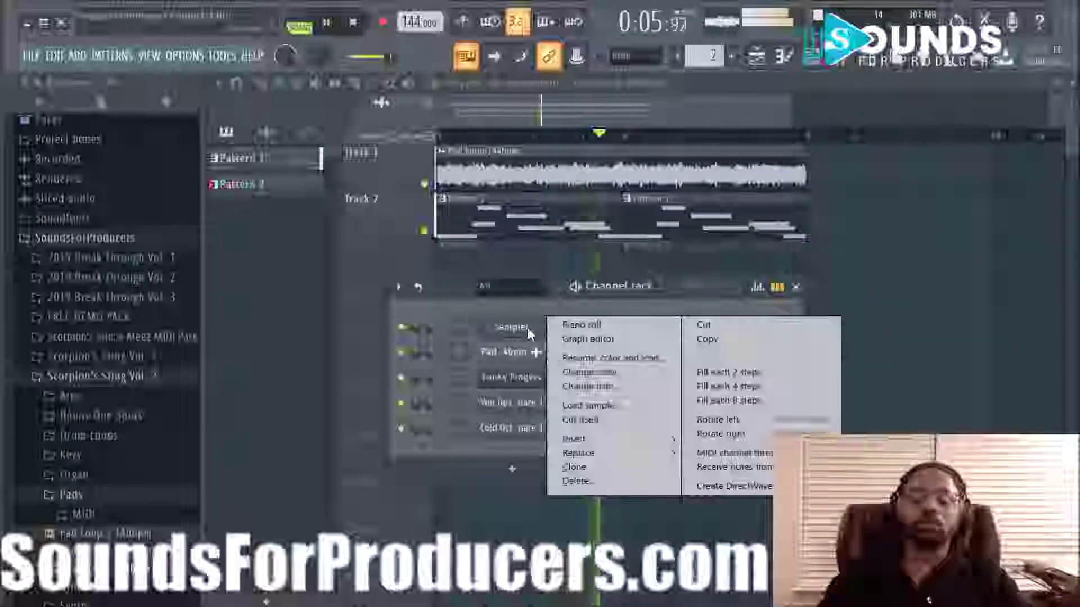
{"action": "left_click", "coordinate": [600, 482]}
{"action": "left_click", "coordinate": [623, 359]}
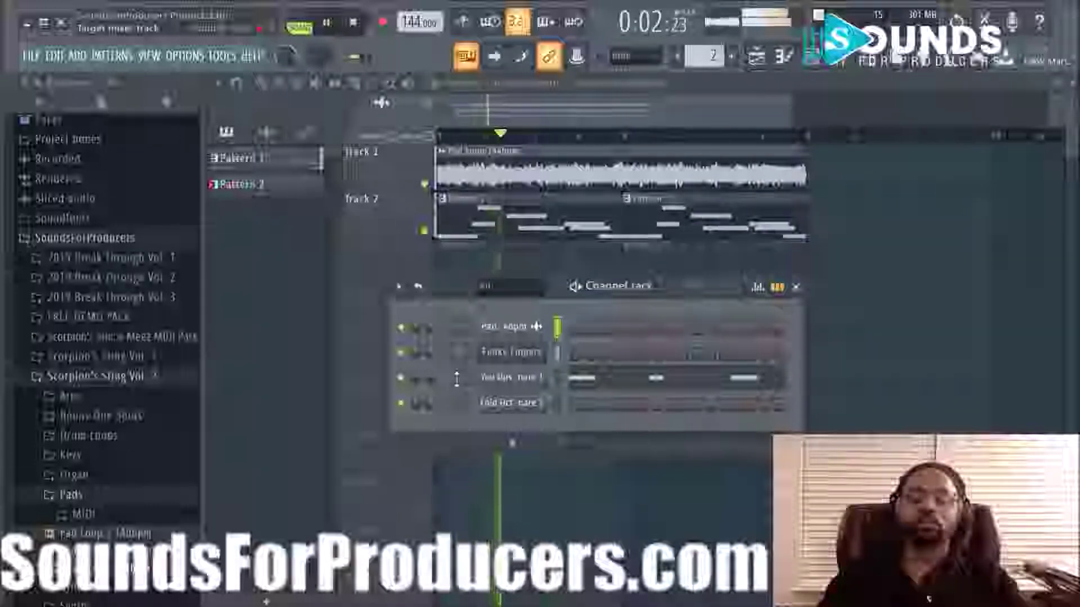
{"action": "key", "text": "space"}
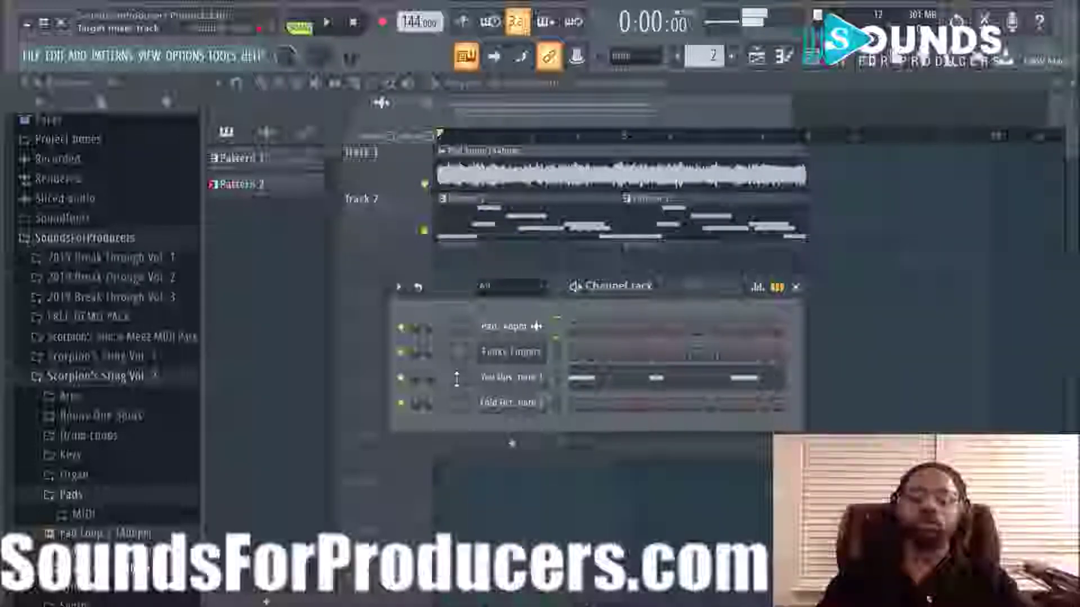
{"action": "key", "text": "F6"}
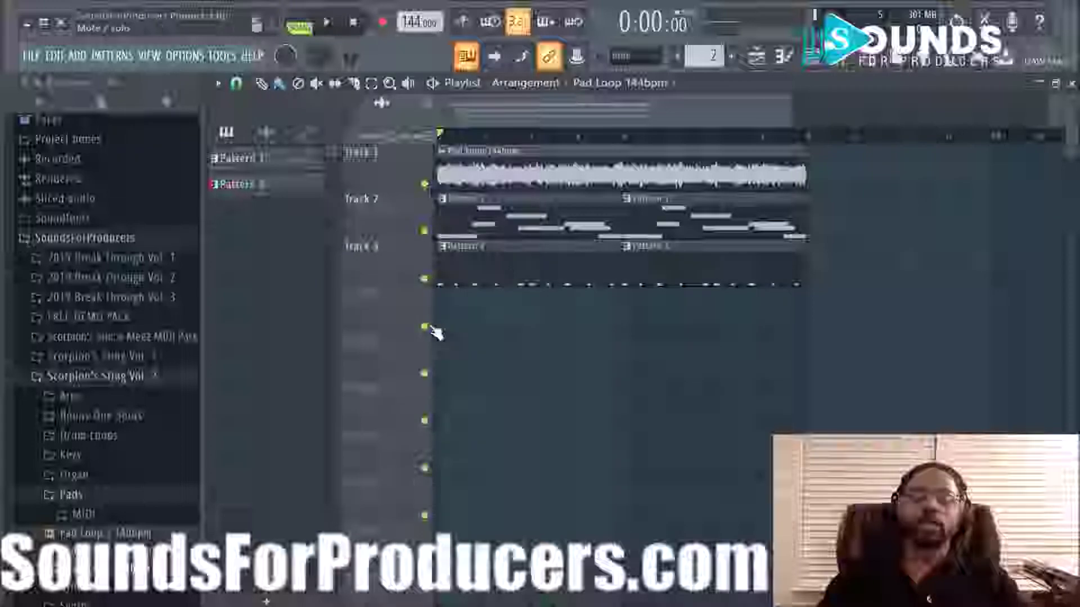
- Play back the three-track arrangement and open the sampler settings of the Cold October Snare 1 channel
{"action": "key", "text": "space"}
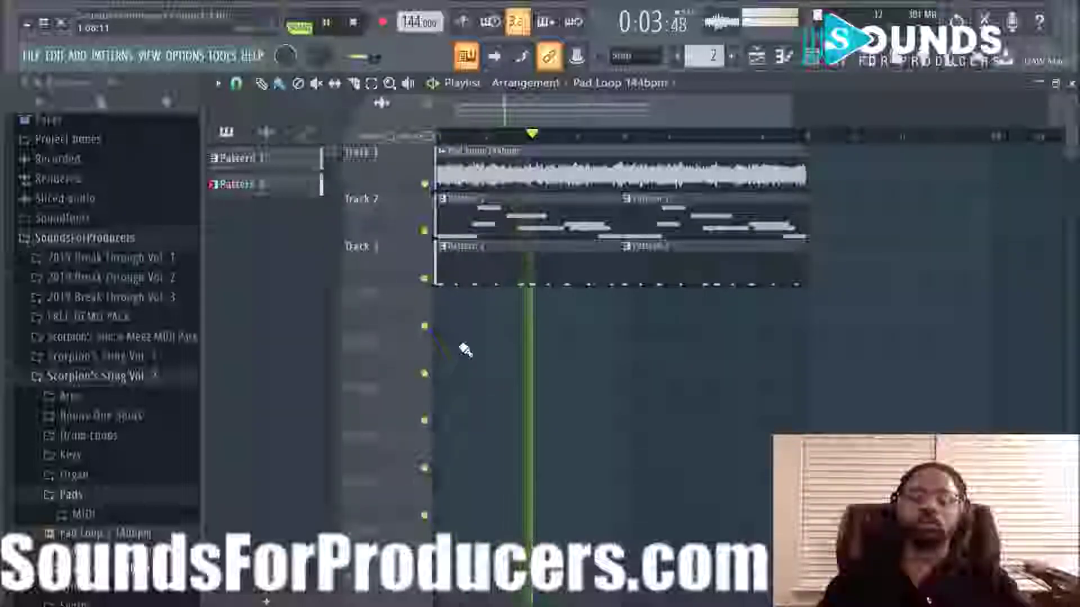
{"action": "key", "text": "space"}
{"action": "key", "text": "space"}
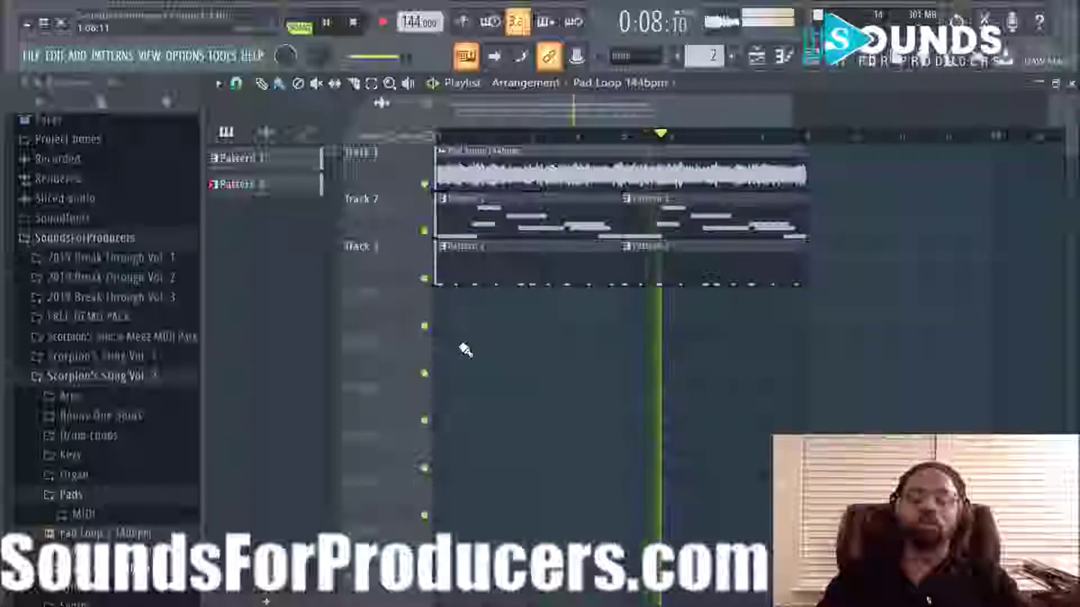
{"action": "left_click", "coordinate": [811, 59]}
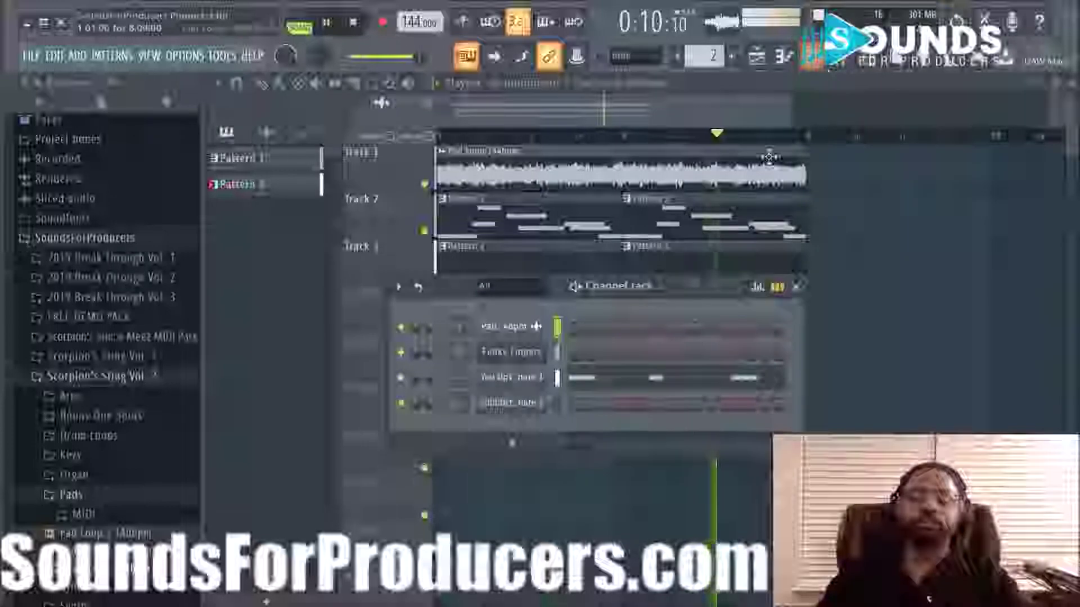
{"action": "left_click", "coordinate": [530, 412]}
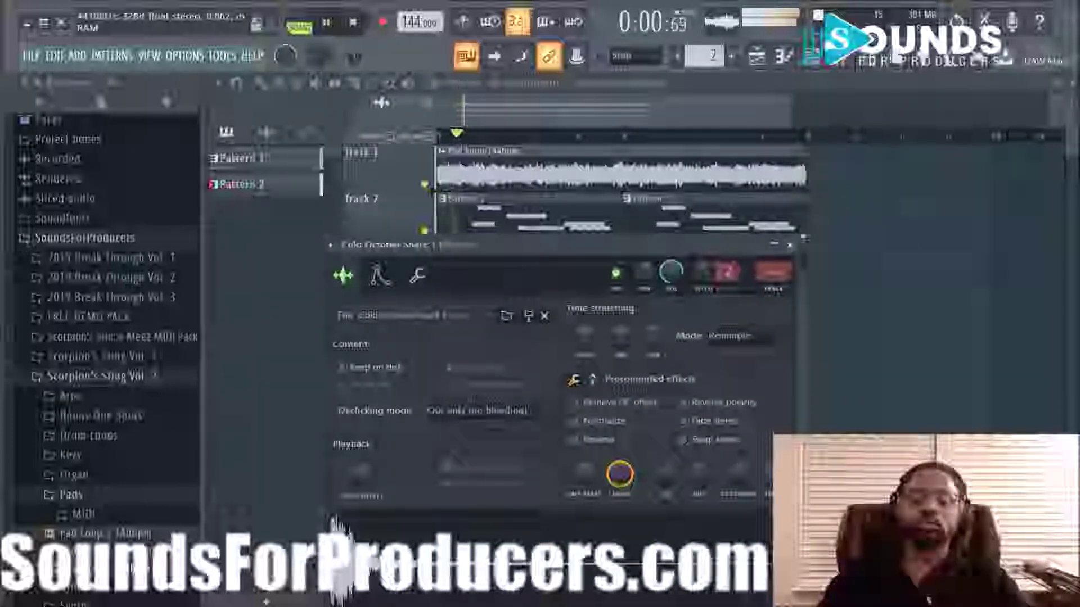
{"action": "key", "text": "space"}
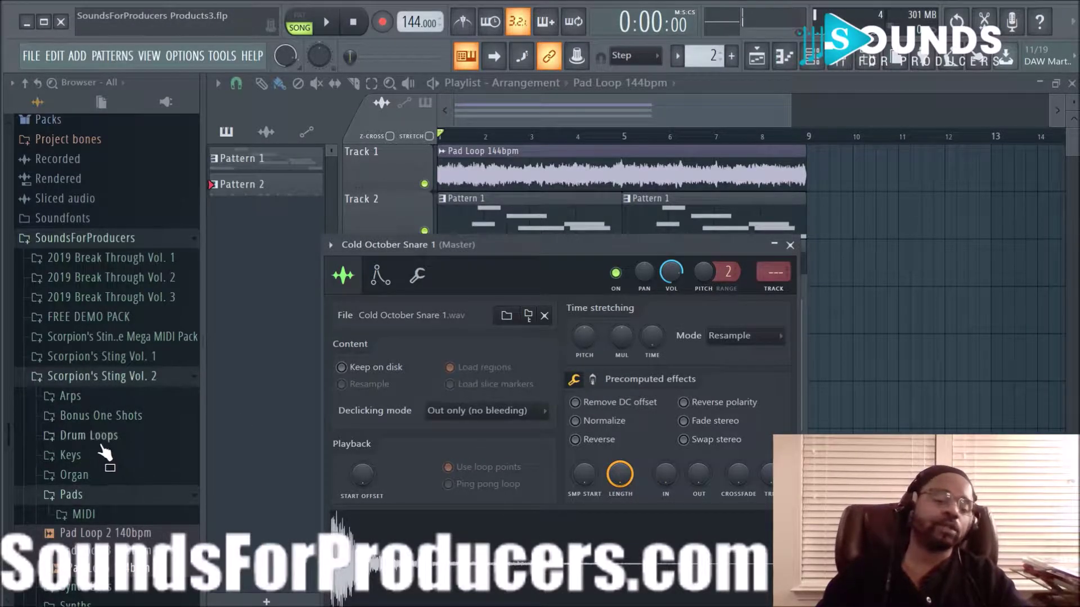
- Browse to the Snares folder in the Bonus One Shots of Scorpion's Sting Vol. 2, and close the Cold October Snare 1 settings
{"action": "left_click", "coordinate": [96, 415]}
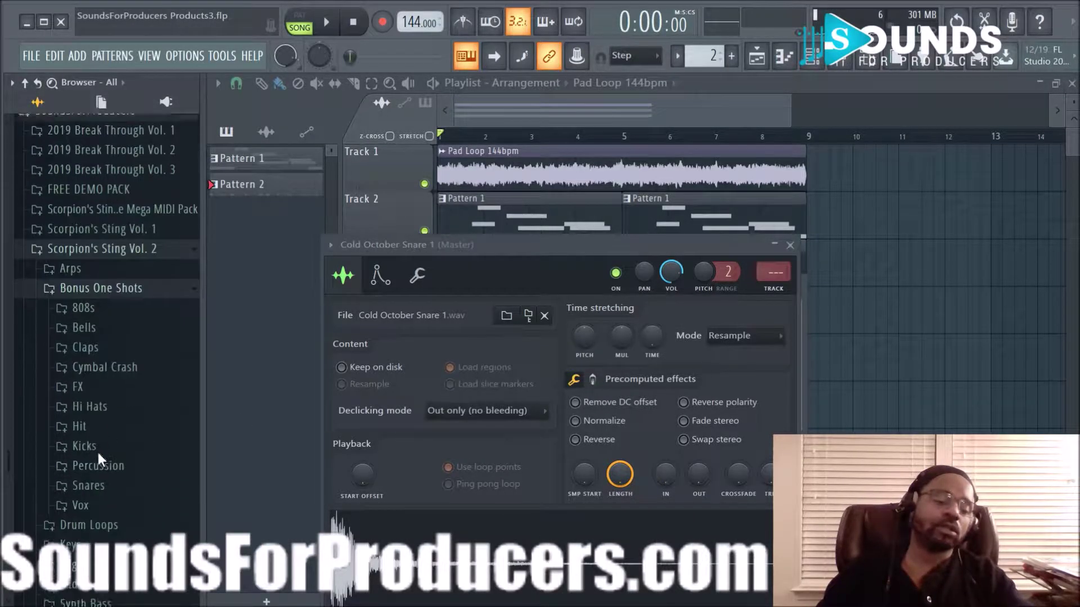
{"action": "left_click", "coordinate": [100, 475]}
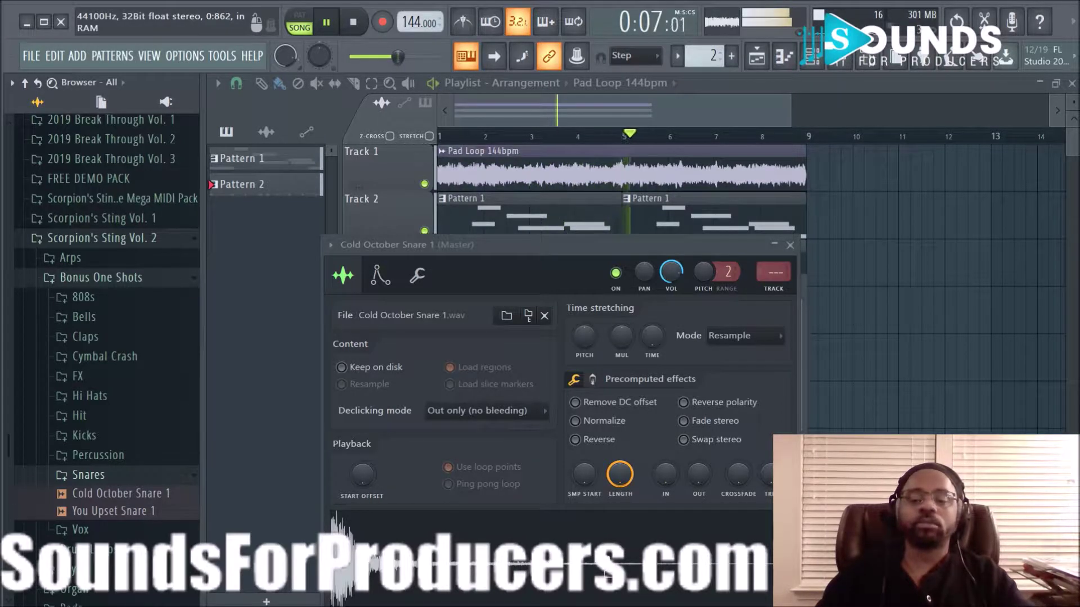
{"action": "key", "text": "Escape"}
{"action": "key", "text": "space"}
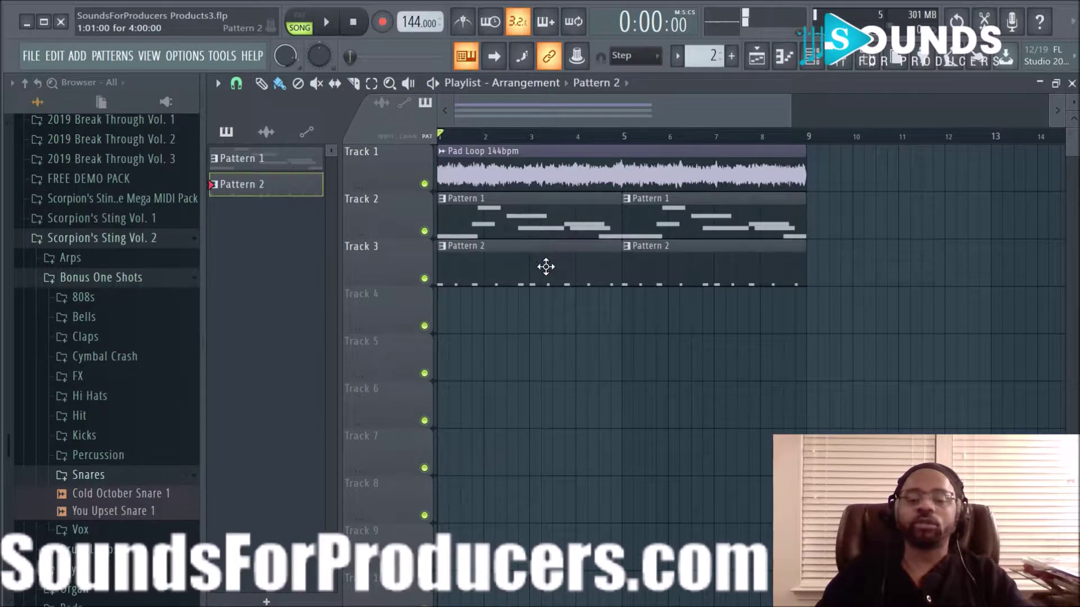
- Mute the You Upset Snare 1 channel and move Cold October Snare 1 above it in the channel rack
{"action": "left_click", "coordinate": [811, 55]}
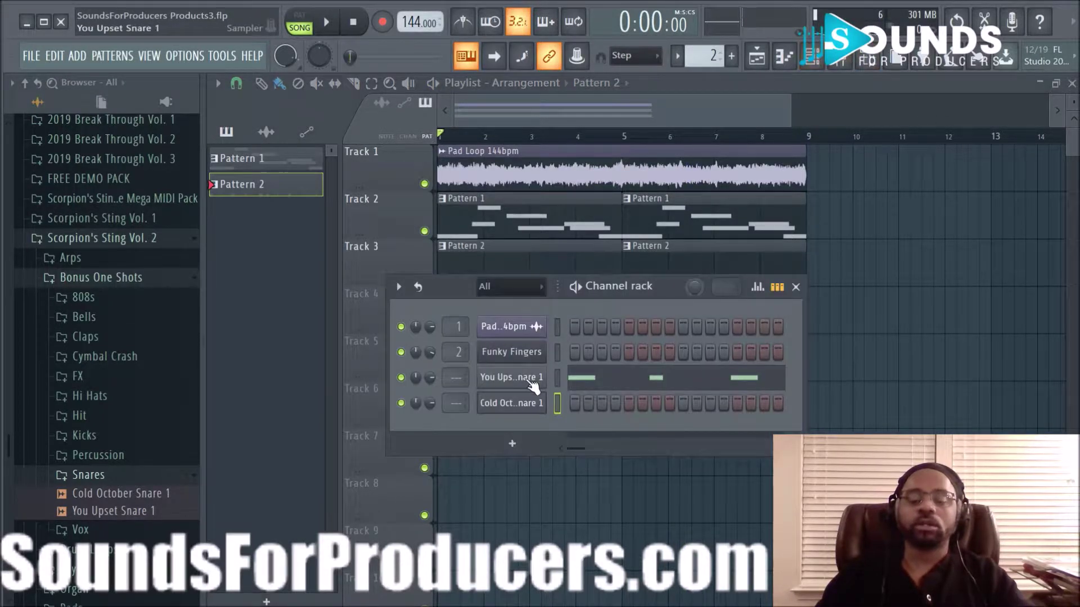
{"action": "key", "text": "space"}
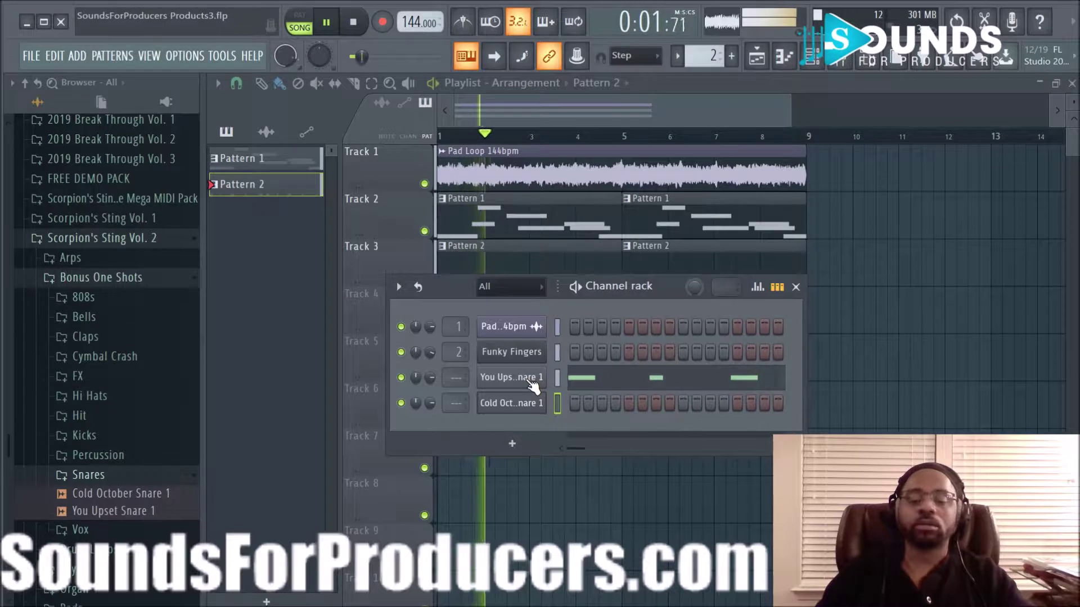
{"action": "key", "text": "space"}
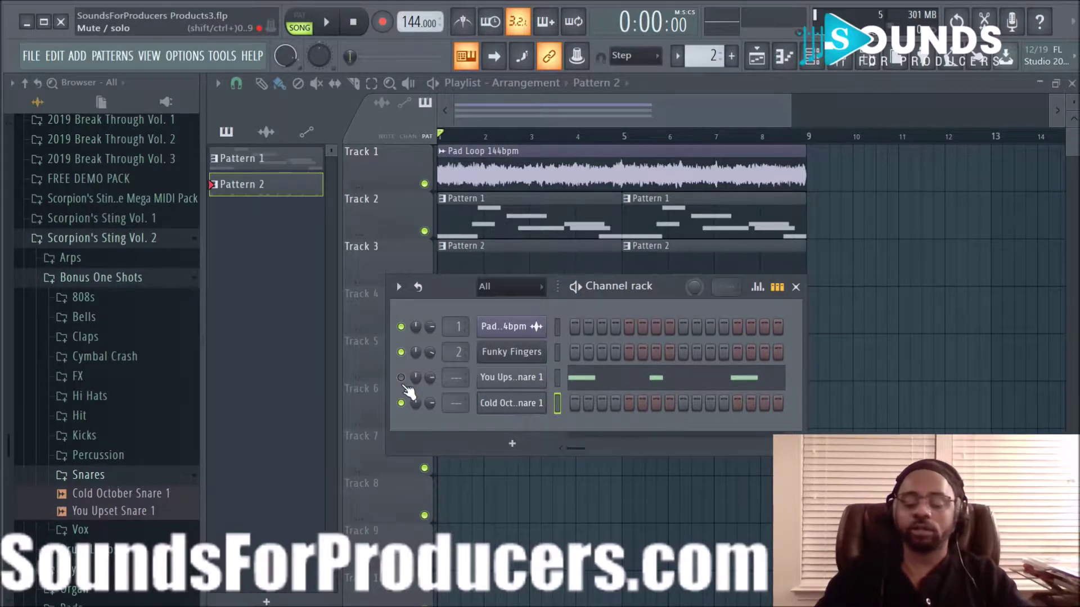
{"action": "key", "text": "alt+Up"}
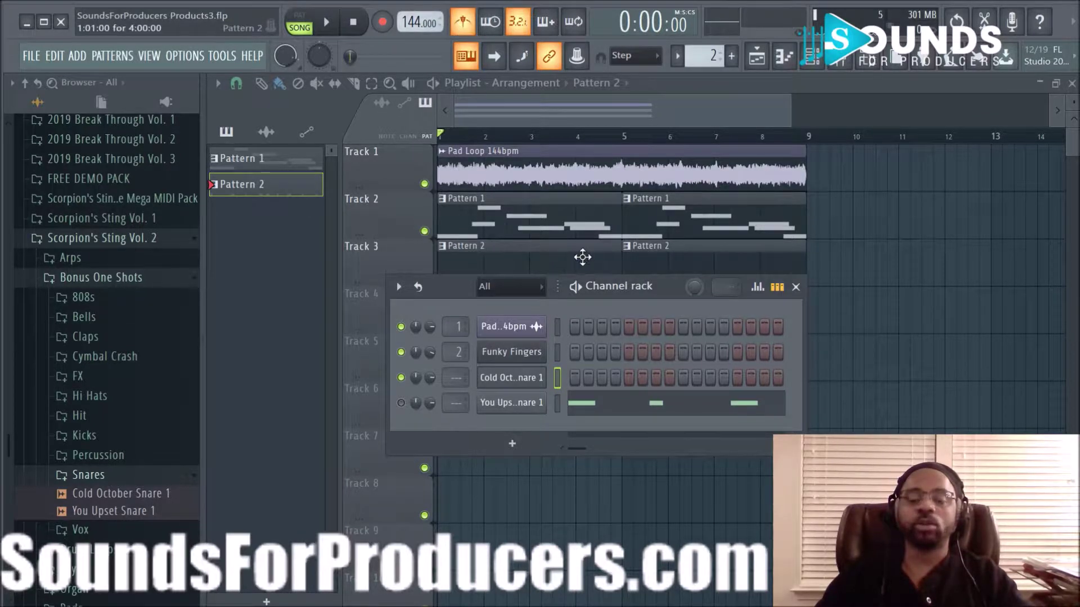
- Reposition the channel rack below Track 3 and widen it to show more steps per channel
{"action": "left_click_drag", "start_coordinate": [613, 289], "coordinate": [743, 325]}
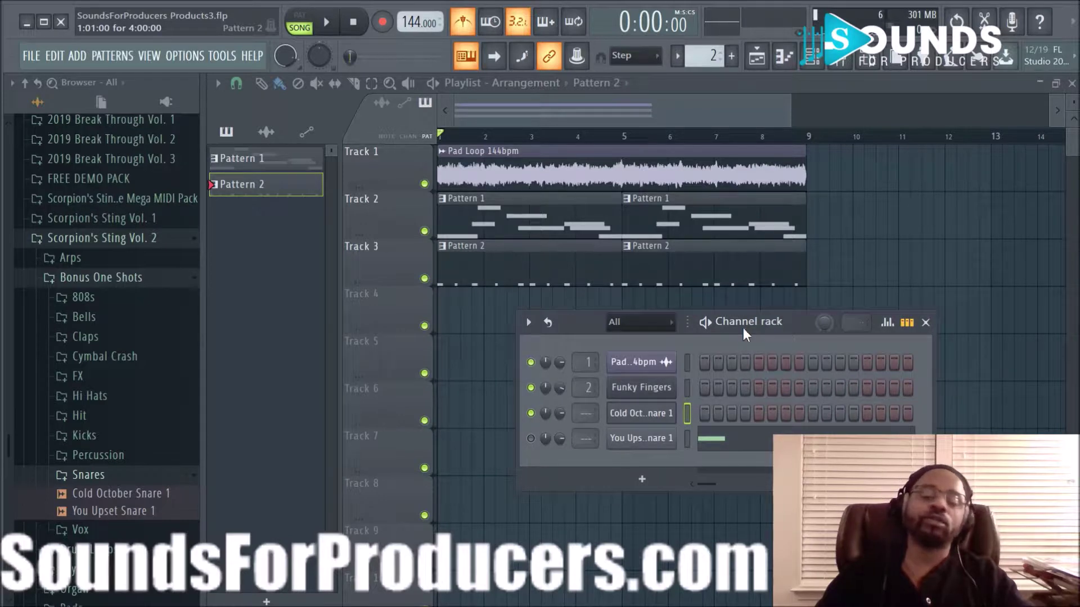
{"action": "key", "text": "space"}
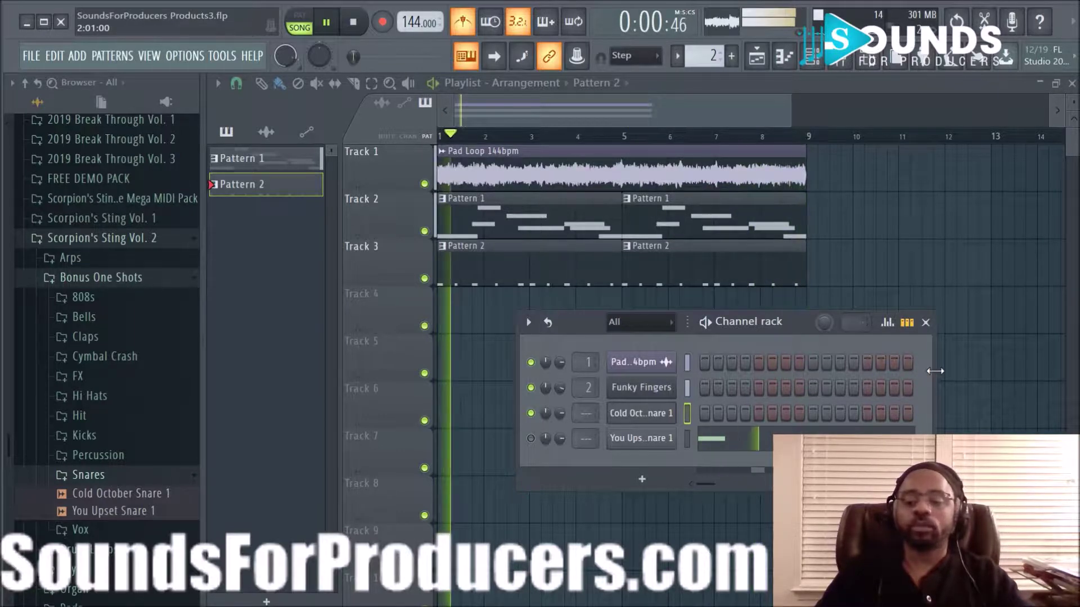
{"action": "key", "text": "space"}
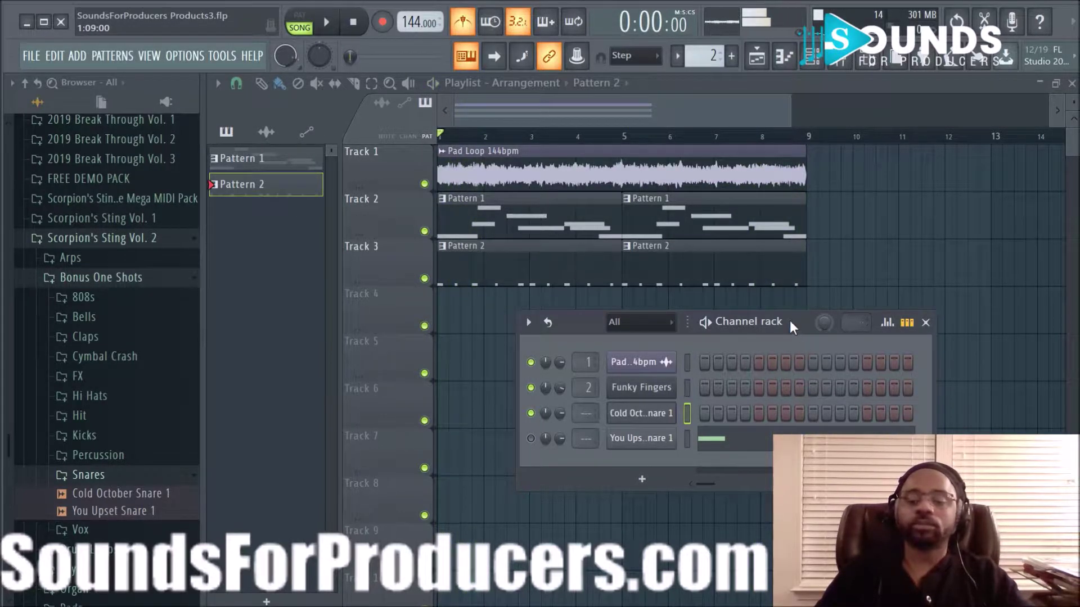
{"action": "left_click_drag", "start_coordinate": [789, 321], "coordinate": [642, 302]}
{"action": "left_click_drag", "start_coordinate": [785, 373], "coordinate": [1029, 373]}
{"action": "left_click_drag", "start_coordinate": [840, 299], "coordinate": [680, 350]}
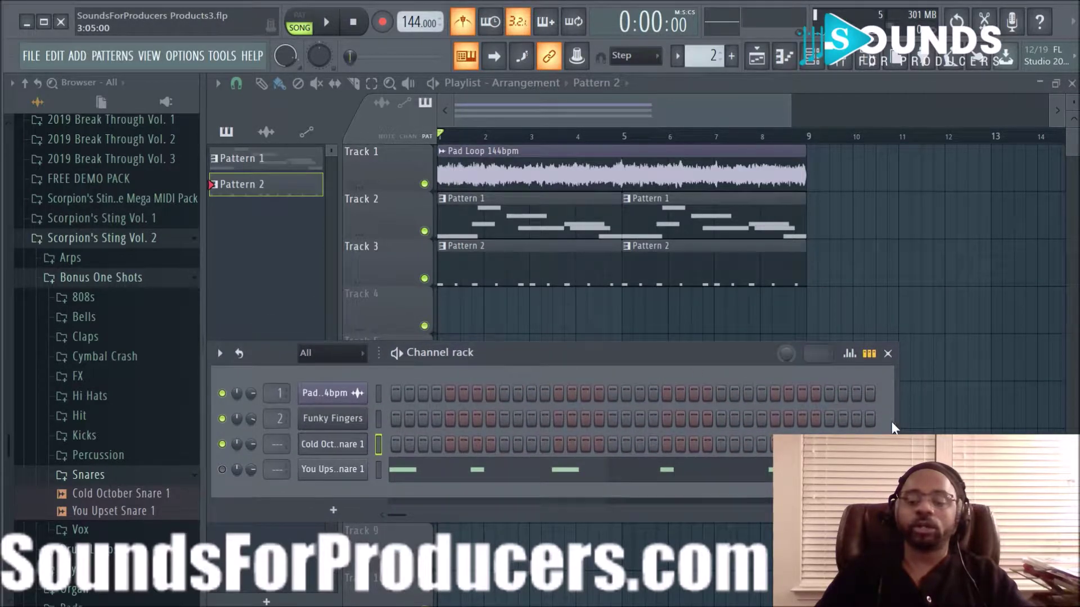
{"action": "left_click_drag", "start_coordinate": [897, 422], "coordinate": [985, 426]}
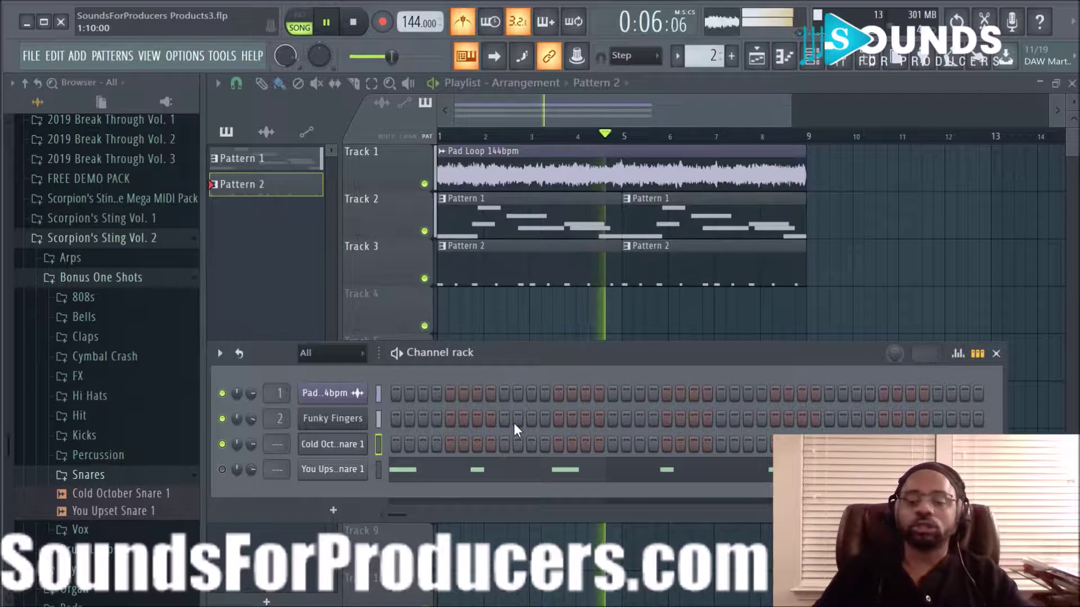
- Place Cold October Snare 1 hits on steps 9, 25, 41 and 57 of Pattern 2, widening the channel rack as needed
{"action": "key", "text": "space"}
{"action": "left_click", "coordinate": [505, 443]}
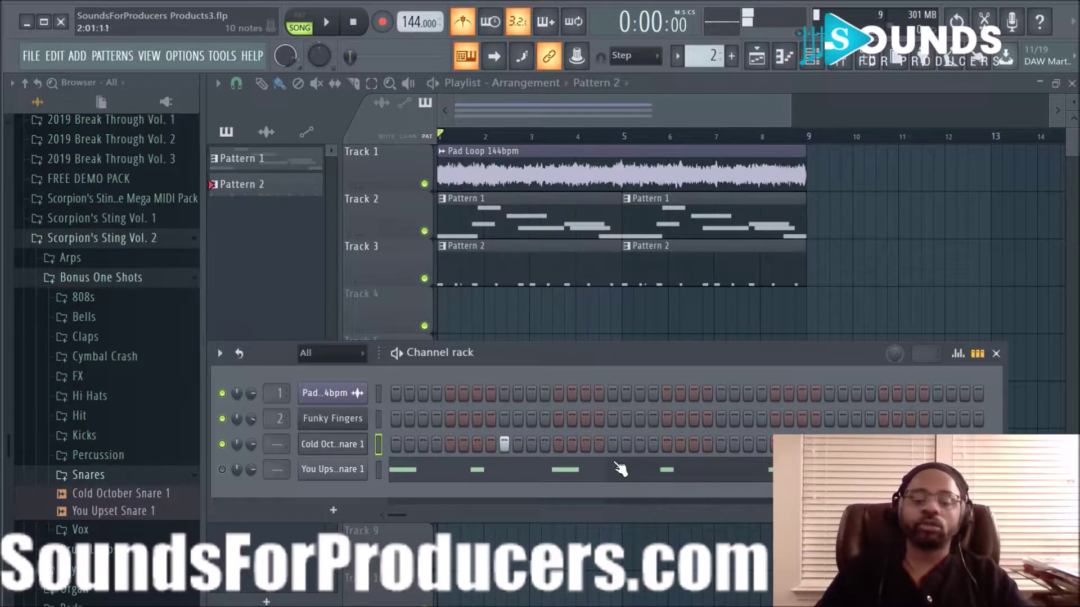
{"action": "left_click", "coordinate": [722, 445]}
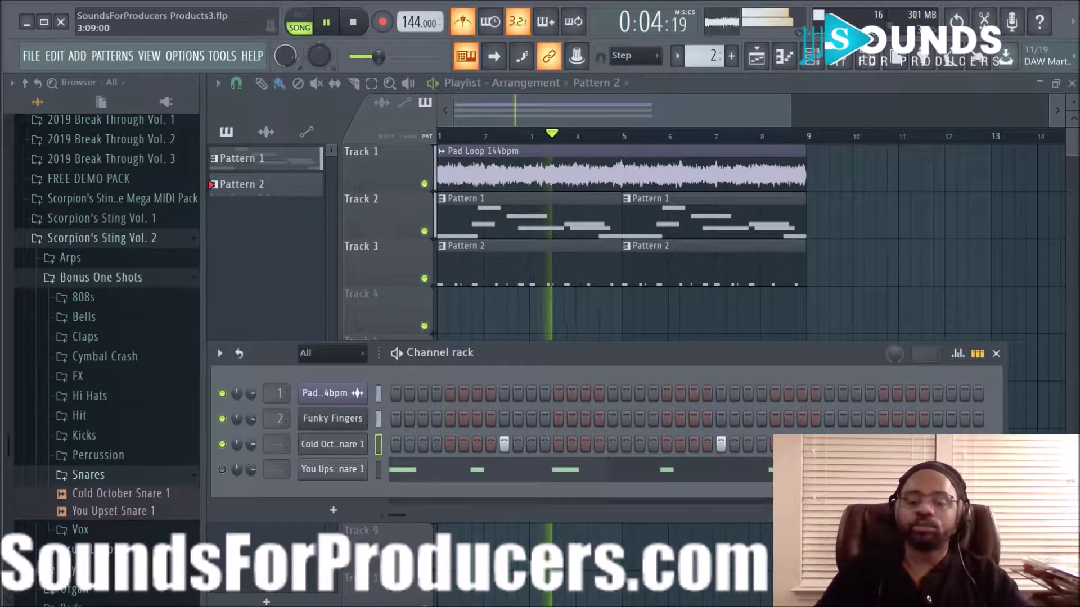
{"action": "left_click_drag", "start_coordinate": [821, 355], "coordinate": [643, 348]}
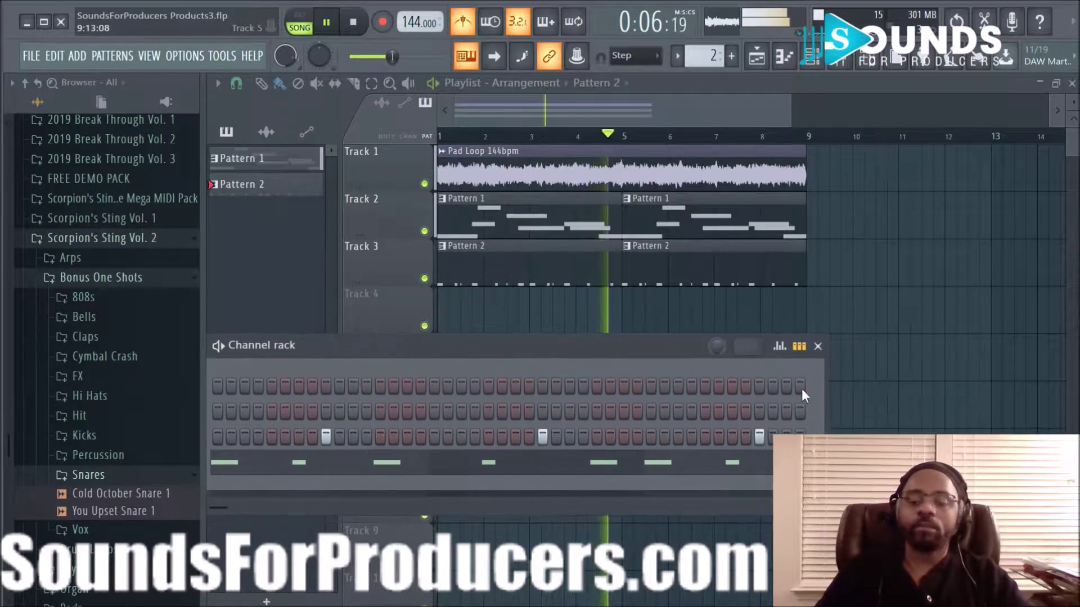
{"action": "left_click_drag", "start_coordinate": [826, 410], "coordinate": [1045, 407]}
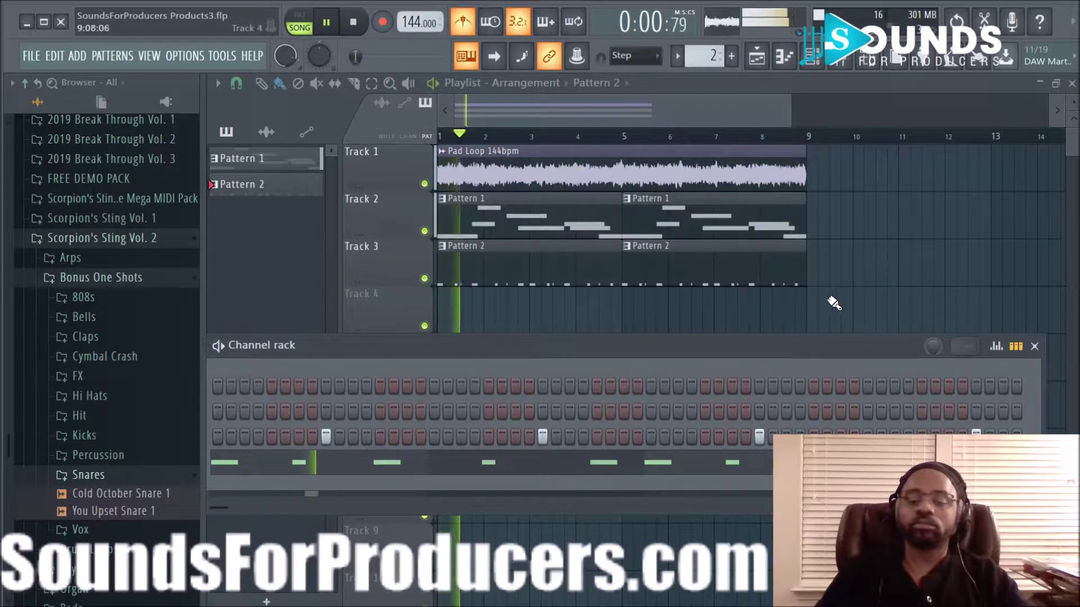
{"action": "left_click_drag", "start_coordinate": [774, 349], "coordinate": [920, 327]}
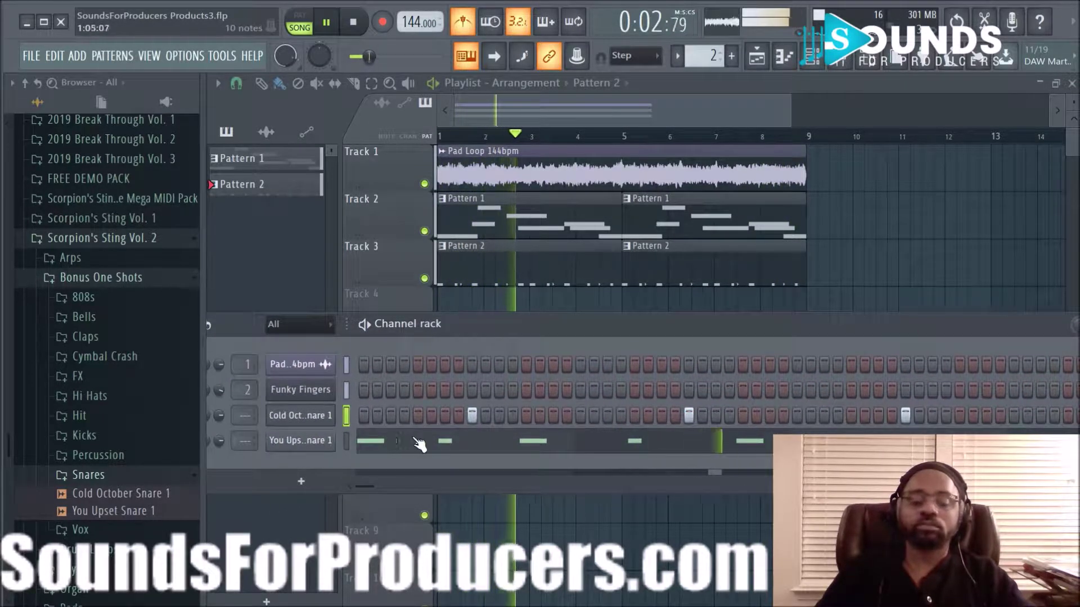
- Cut the You Upset Snare 1 notes from Pattern 2 and route Cold October Snare 1 to mixer track 3
{"action": "right_click", "coordinate": [312, 442]}
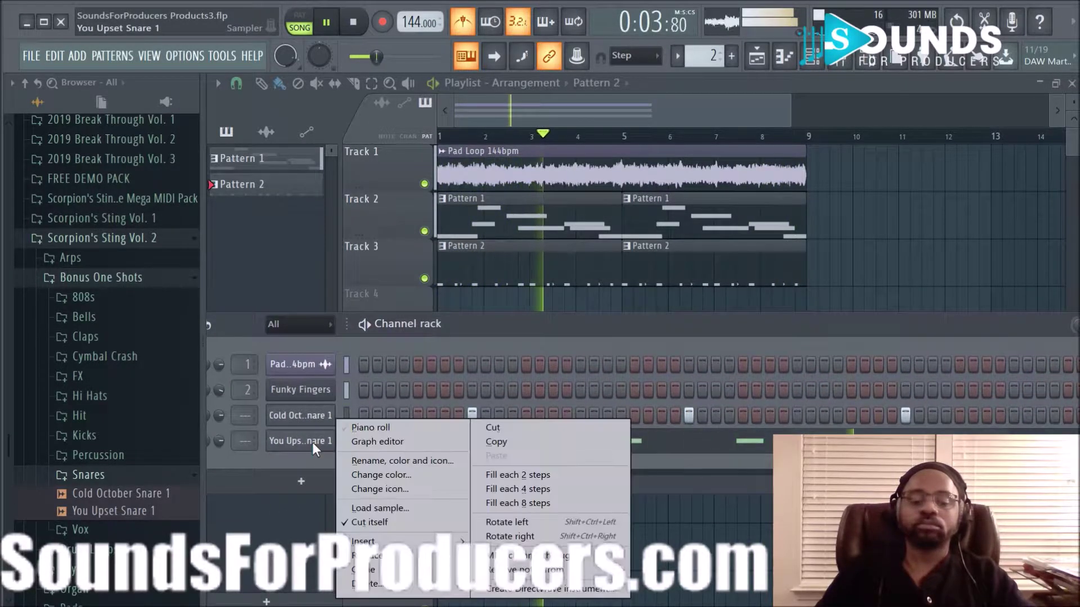
{"action": "left_click", "coordinate": [505, 432]}
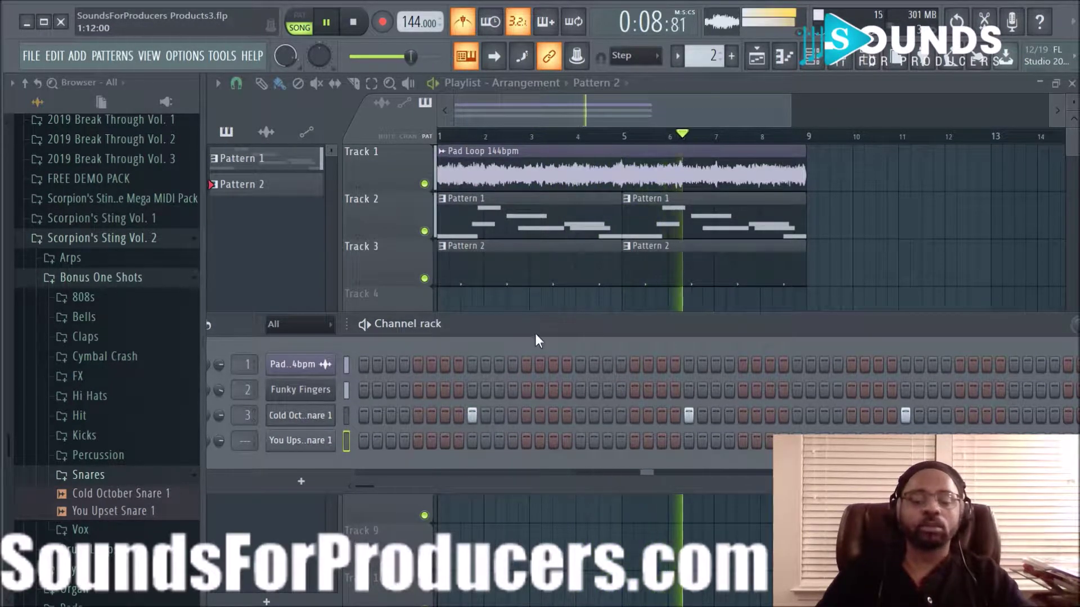
{"action": "right_click", "coordinate": [570, 304]}
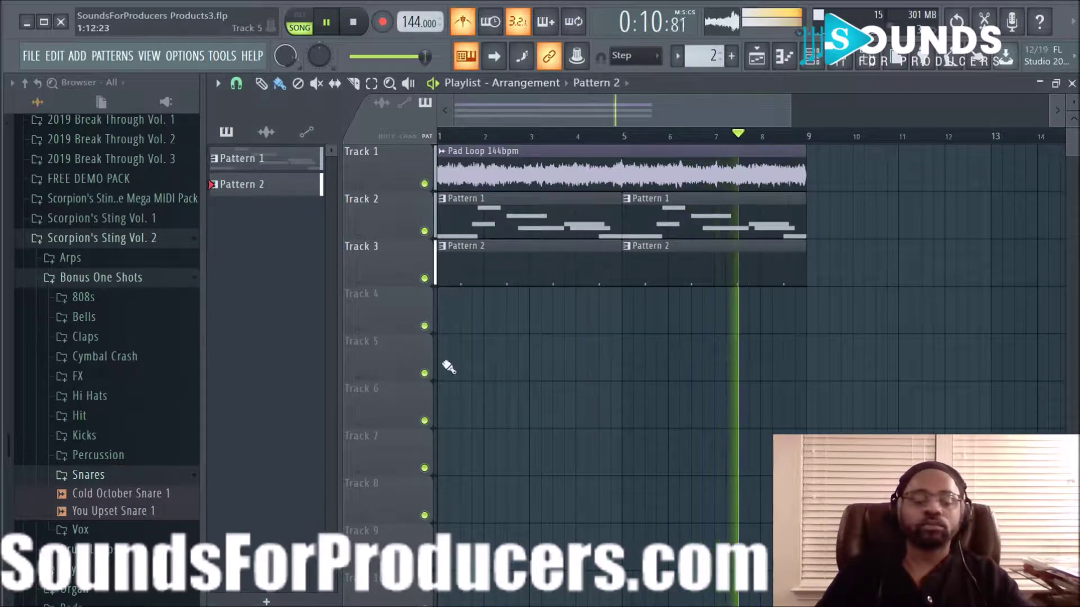
- Audition Cold October Kick 1 and Silly Games Kick 1 from the Kicks folder against the playing arrangement
{"action": "left_click", "coordinate": [84, 437]}
{"action": "left_click", "coordinate": [90, 453]}
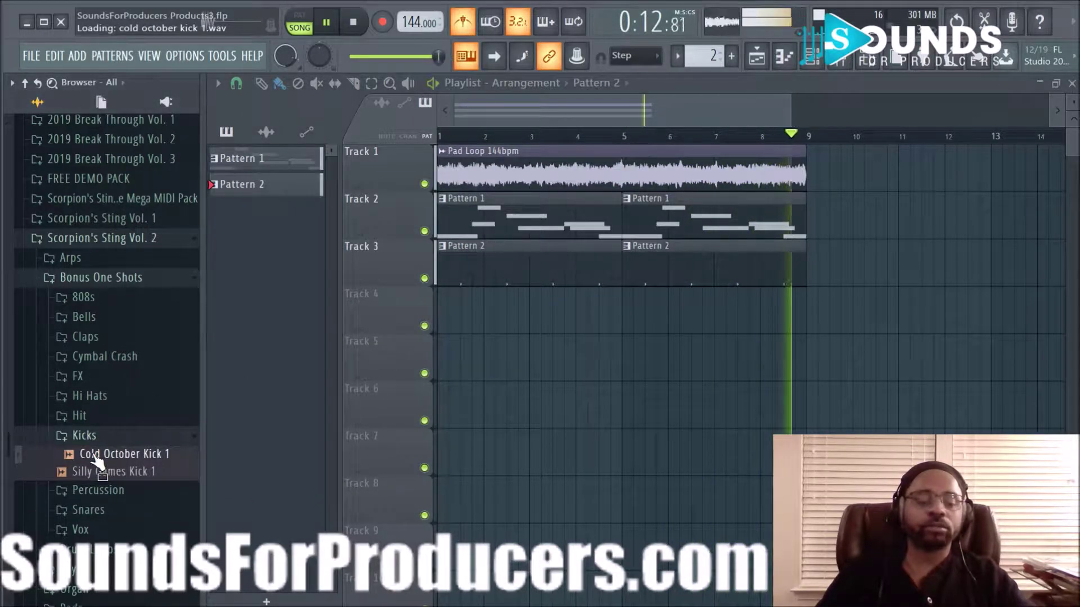
{"action": "left_click", "coordinate": [105, 473]}
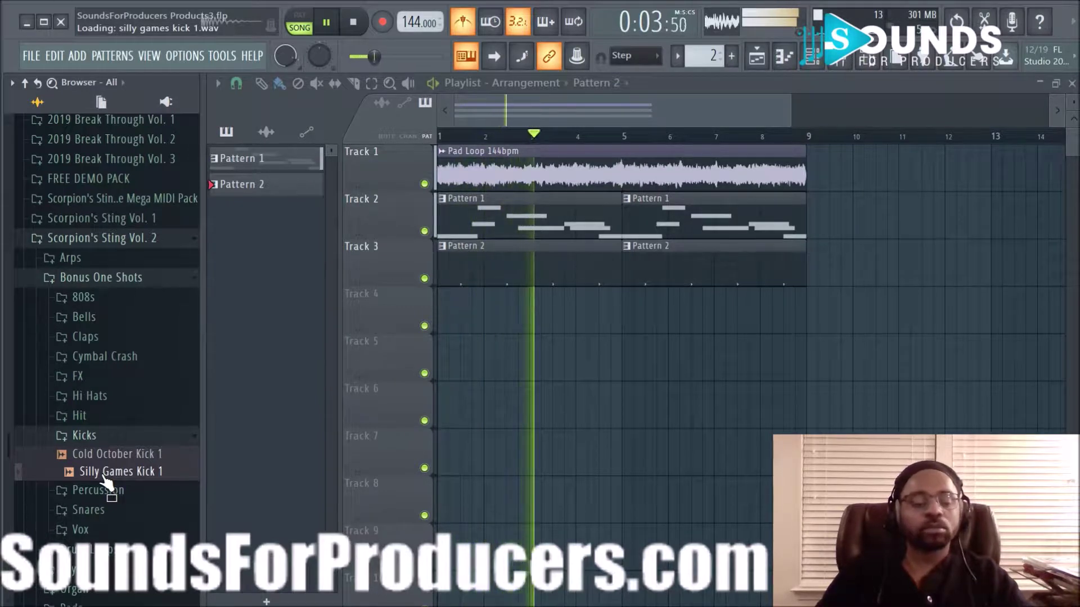
{"action": "key", "text": "Up"}
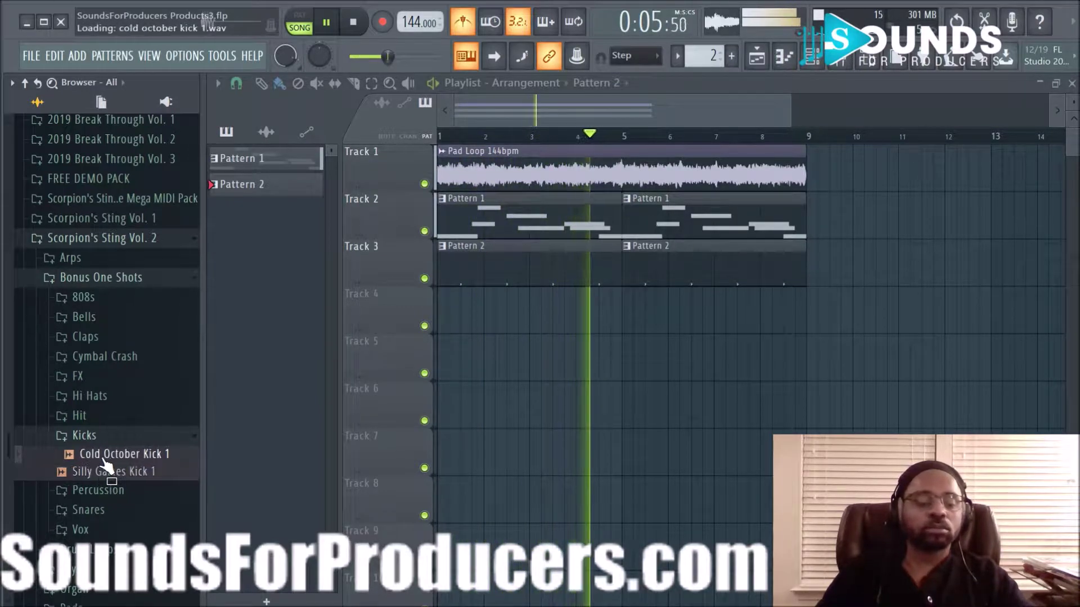
{"action": "key", "text": "space"}
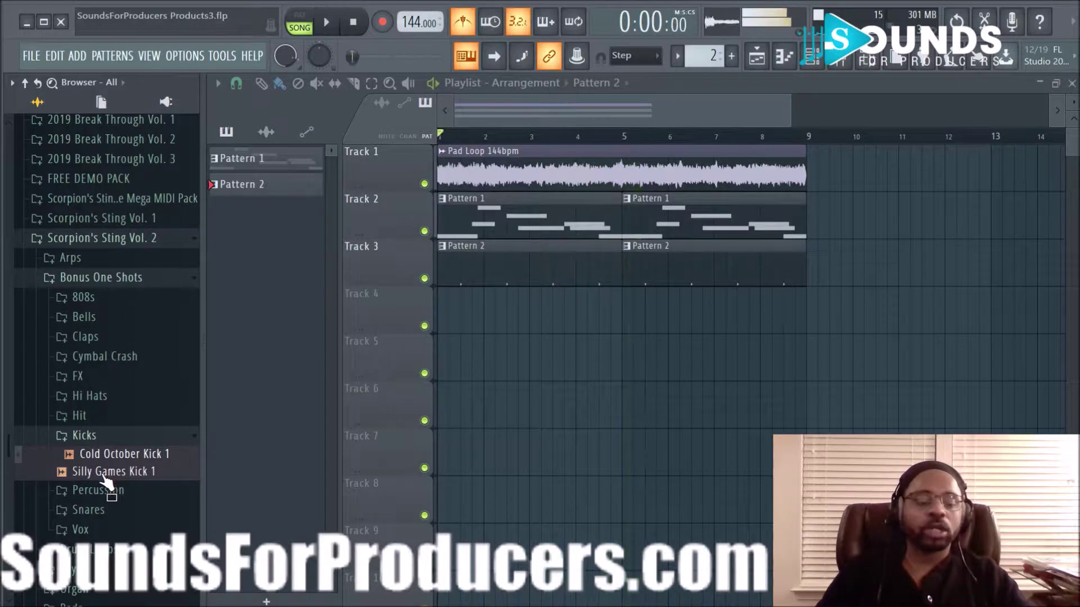
- Open Silly Games Kick 1 in a new channel and move its sampler window up over the playlist
{"action": "key", "text": "Down"}
{"action": "right_click", "coordinate": [107, 480]}
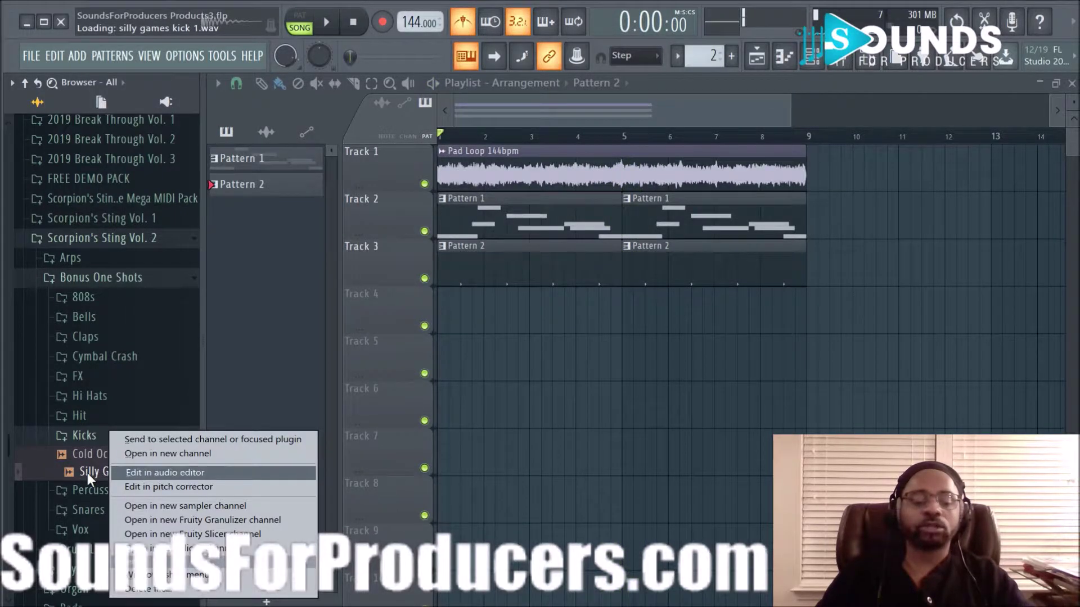
{"action": "left_click_drag", "start_coordinate": [86, 473], "coordinate": [92, 482]}
{"action": "right_click", "coordinate": [98, 479]}
{"action": "left_click", "coordinate": [141, 453]}
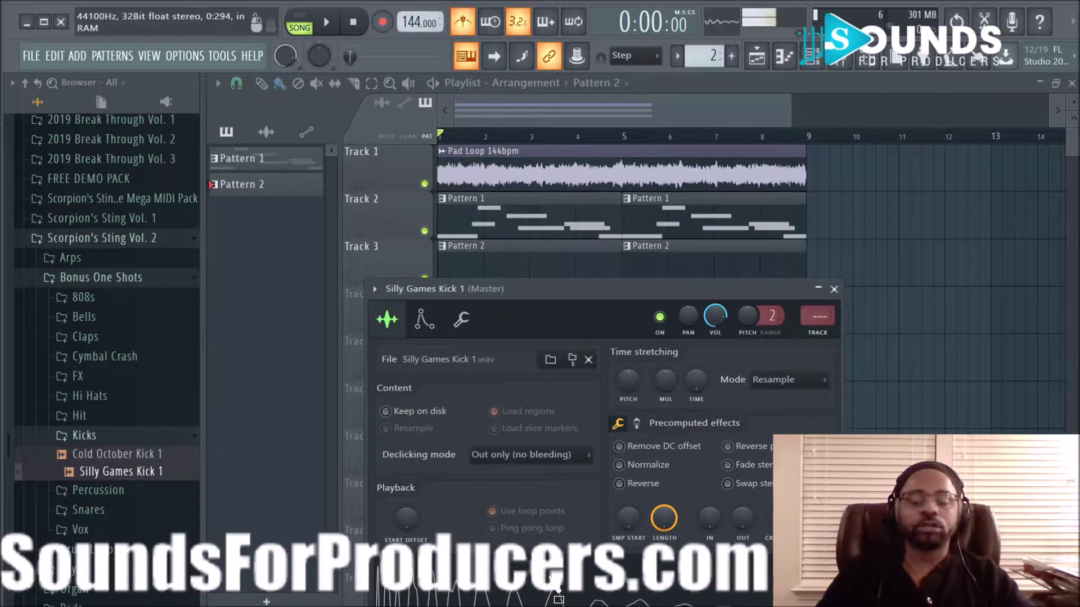
{"action": "left_click_drag", "start_coordinate": [618, 303], "coordinate": [649, 168]}
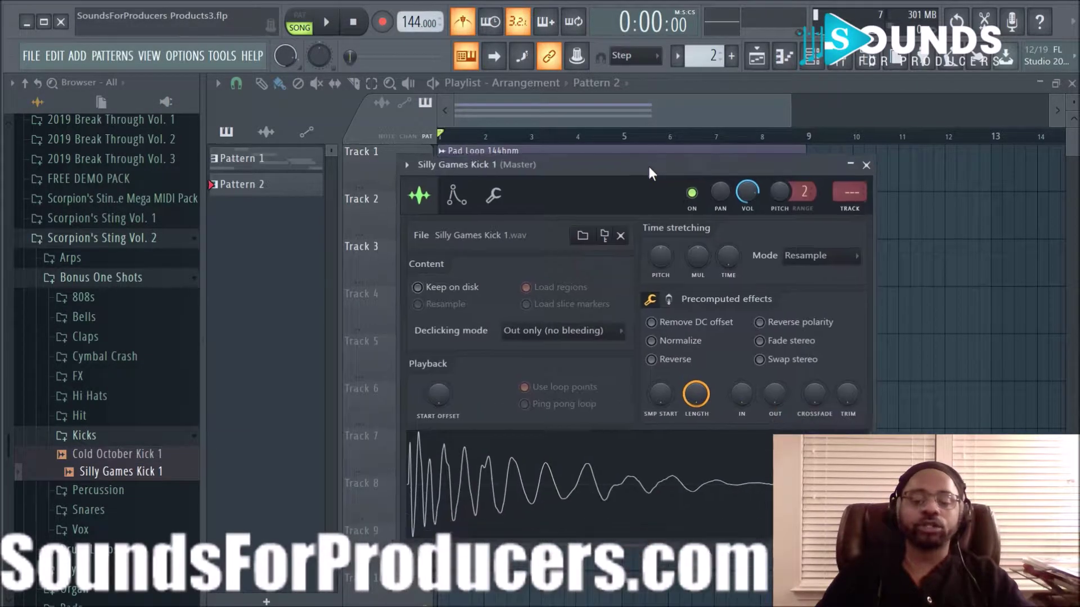
- Raise the precomputed Boost on Silly Games Kick 1 and audition the sample
{"action": "left_click", "coordinate": [669, 299]}
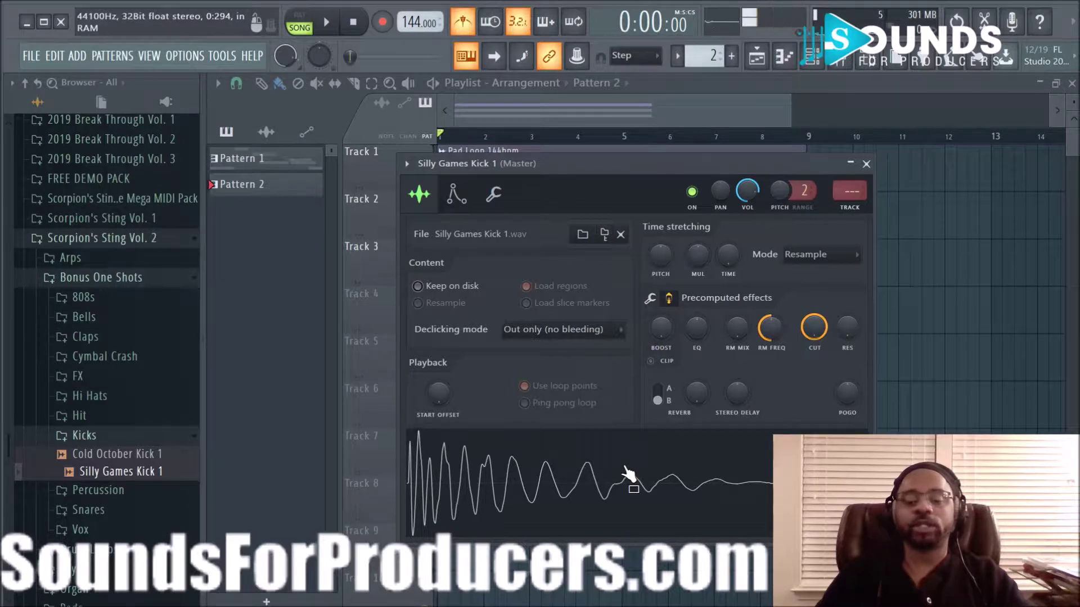
{"action": "left_click_drag", "start_coordinate": [663, 335], "coordinate": [664, 332]}
{"action": "left_click", "coordinate": [561, 464]}
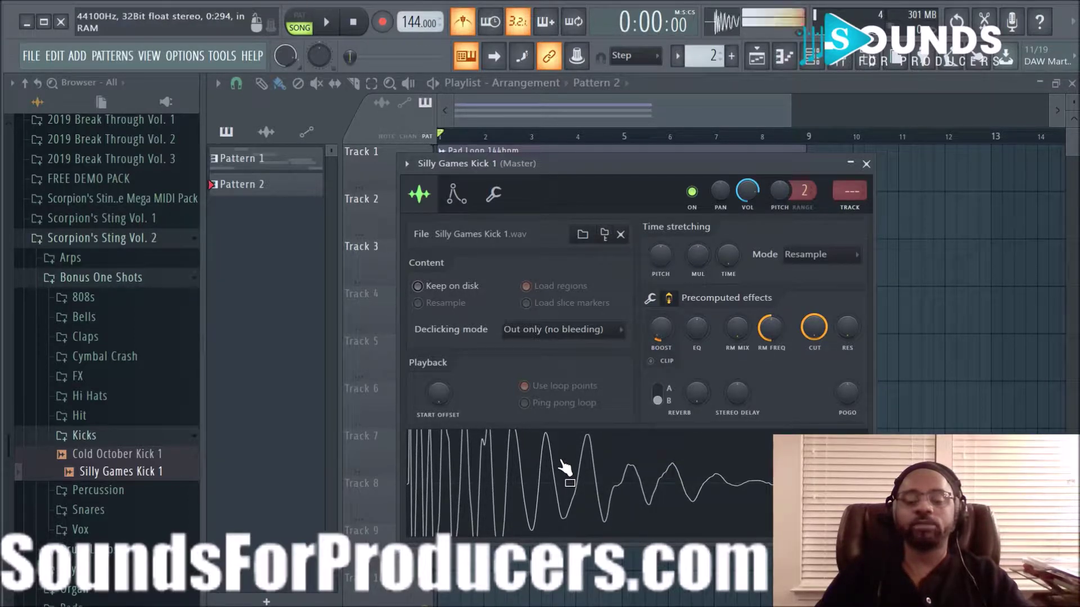
- Try different precomputed EQ amounts on the kick, auditioning them, and reset the EQ
{"action": "left_click_drag", "start_coordinate": [696, 322], "coordinate": [695, 371]}
{"action": "left_click", "coordinate": [698, 475]}
{"action": "left_click_drag", "start_coordinate": [697, 328], "coordinate": [696, 315]}
{"action": "left_click", "coordinate": [711, 485]}
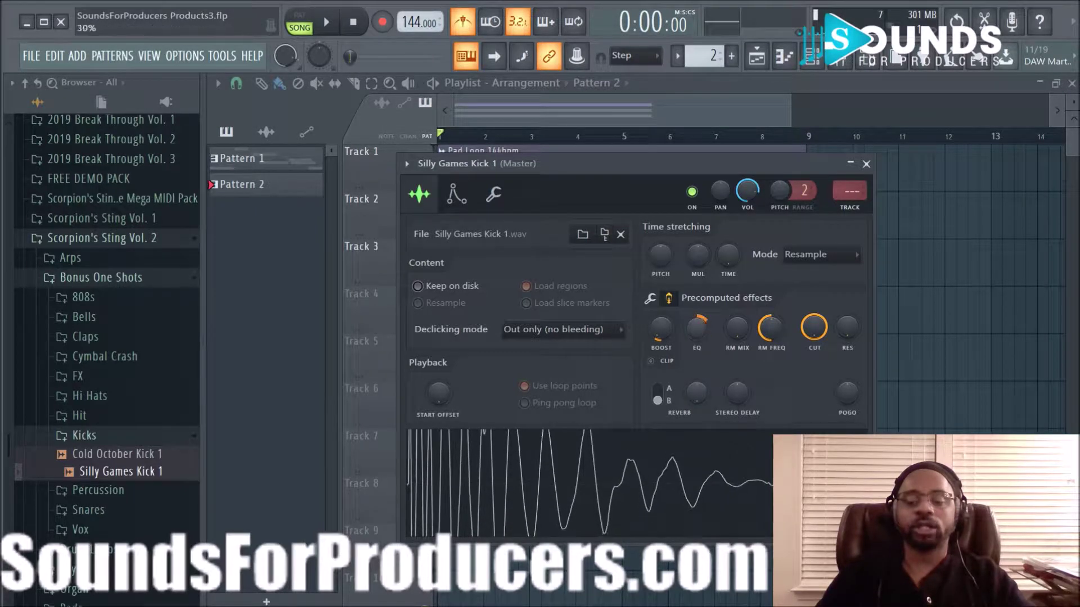
{"action": "right_click", "coordinate": [697, 328]}
{"action": "left_click", "coordinate": [710, 337]}
{"action": "left_click", "coordinate": [705, 475]}
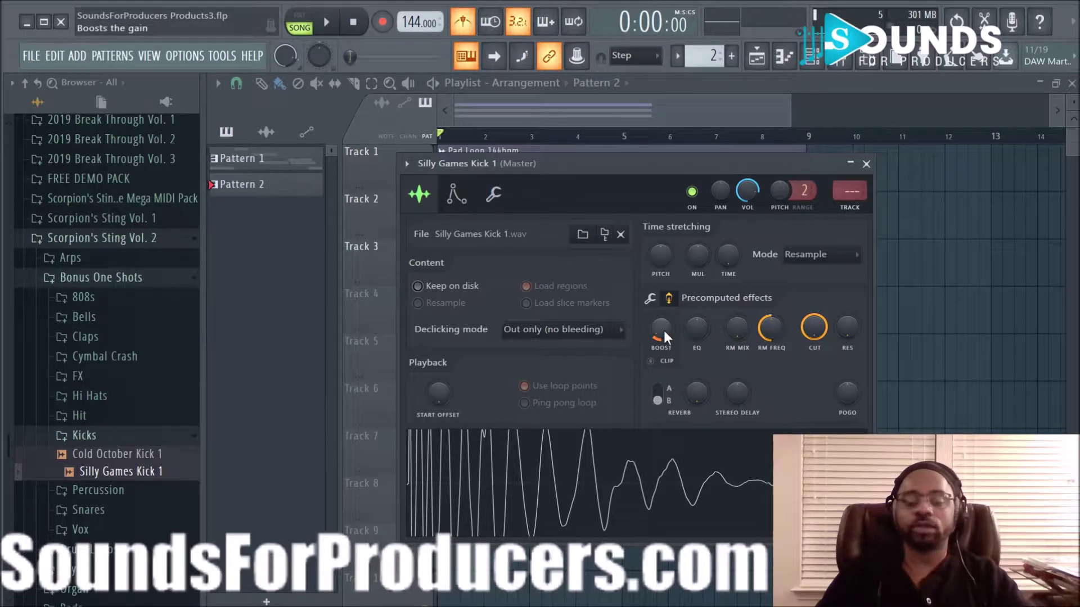
- Reduce the kick's Boost slightly, audition the sample and close its channel settings
{"action": "left_click_drag", "start_coordinate": [663, 331], "coordinate": [664, 344]}
{"action": "left_click", "coordinate": [663, 473]}
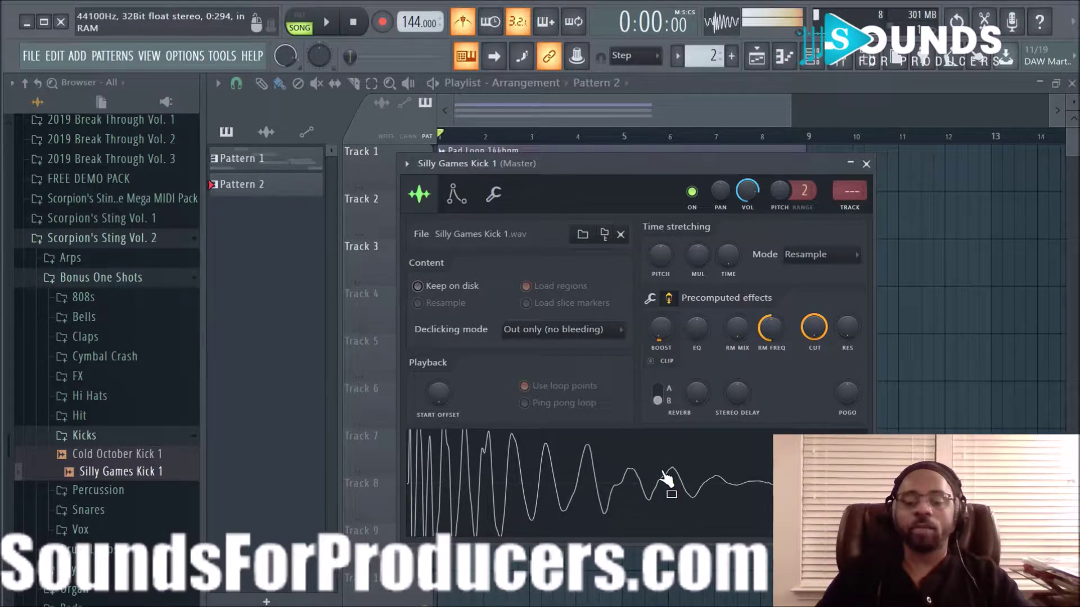
{"action": "left_click", "coordinate": [866, 164]}
{"action": "left_click", "coordinate": [811, 56]}
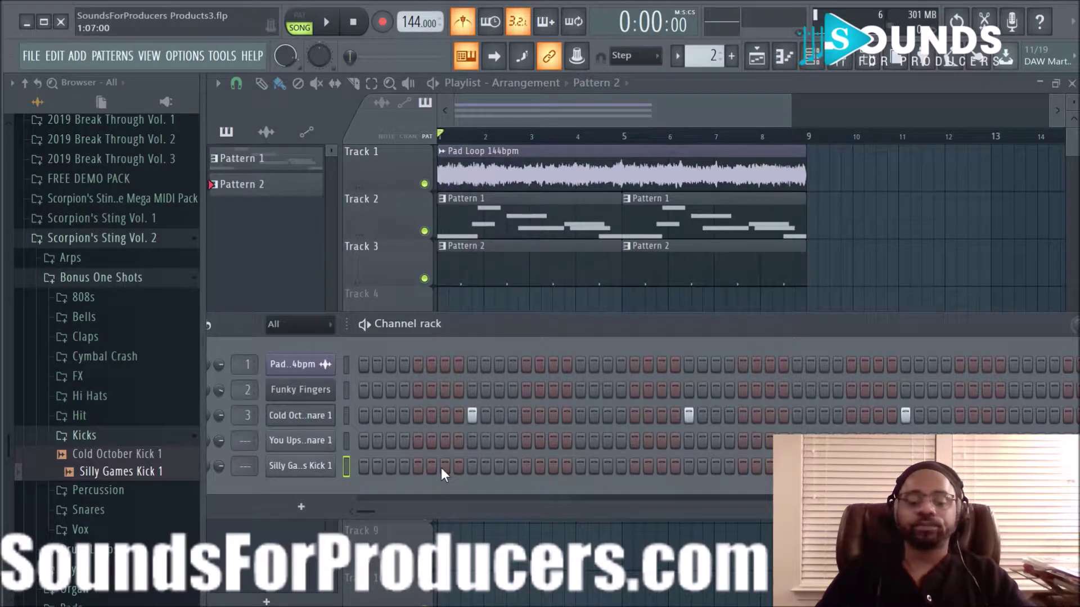
{"action": "right_click", "coordinate": [964, 244]}
{"action": "left_click", "coordinate": [731, 56]}
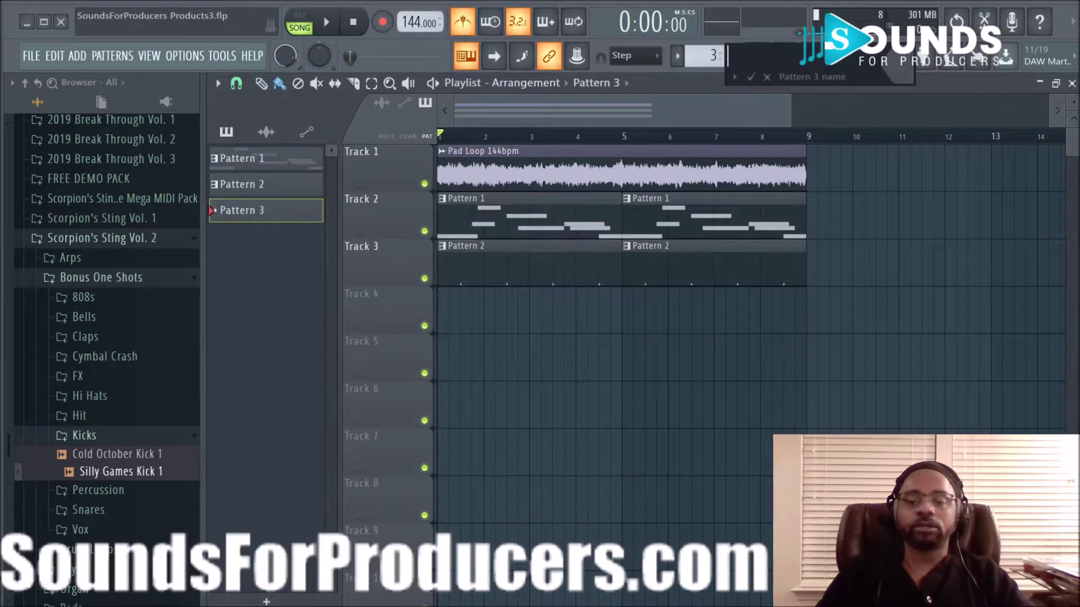
{"action": "left_click", "coordinate": [751, 77]}
{"action": "mouse_move", "coordinate": [647, 355]}
{"action": "left_mouse_down"}
{"action": "mouse_move", "coordinate": [535, 309]}
{"action": "mouse_move", "coordinate": [452, 306]}
{"action": "mouse_move", "coordinate": [619, 325]}
{"action": "left_mouse_up"}
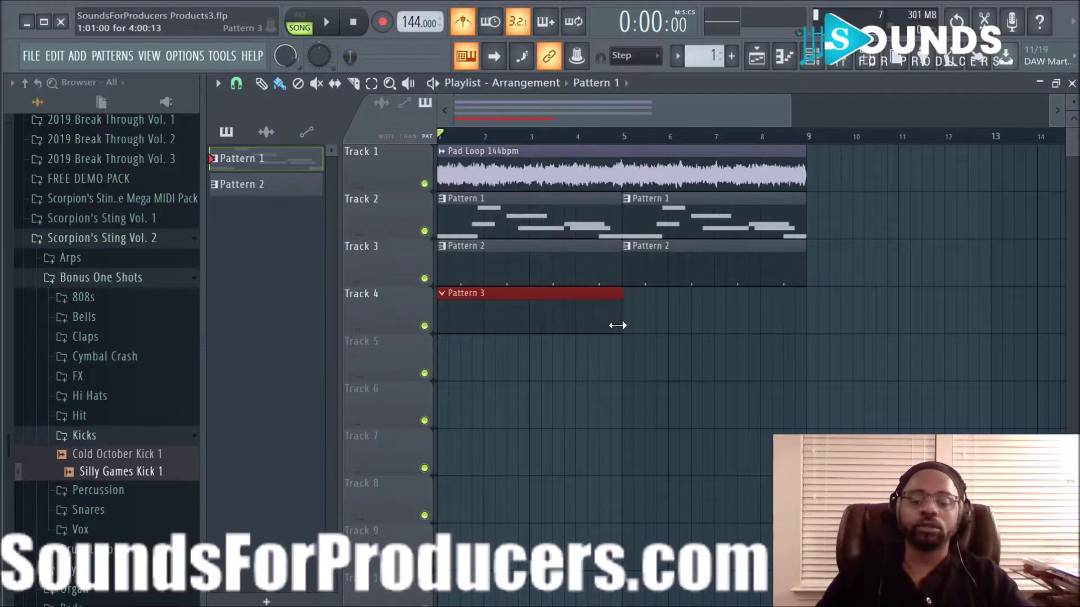
{"action": "right_click", "coordinate": [609, 329]}
{"action": "left_click", "coordinate": [531, 266]}
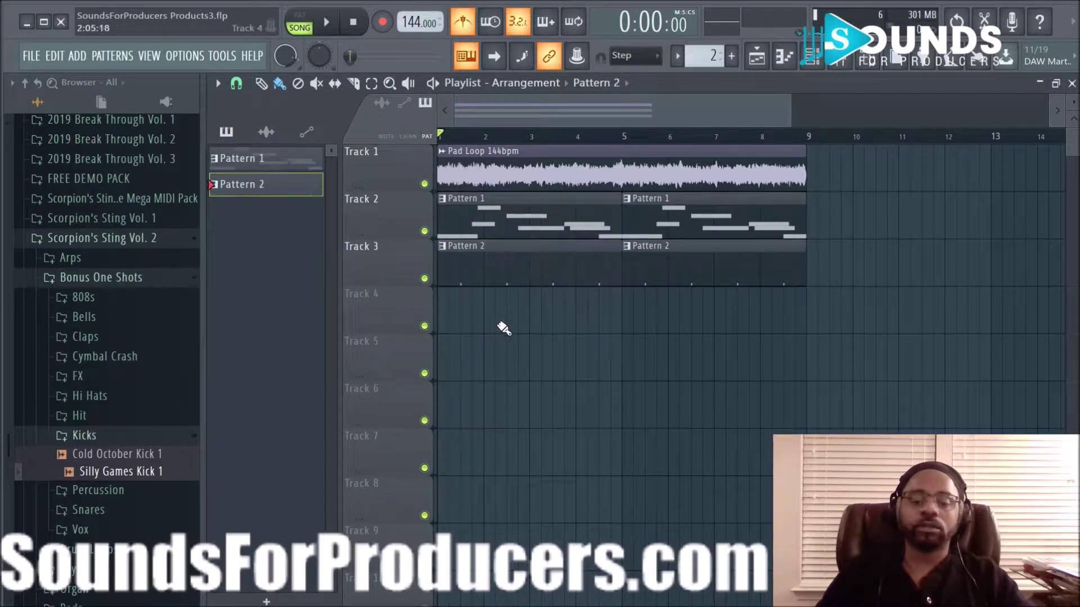
{"action": "left_click", "coordinate": [495, 325]}
{"action": "right_click", "coordinate": [583, 321]}
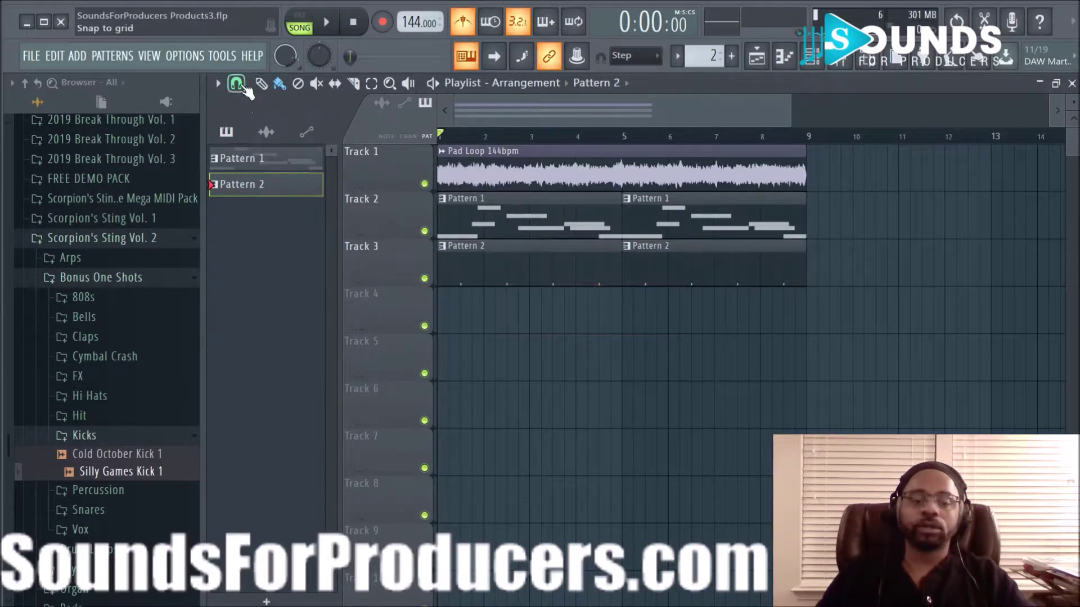
{"action": "left_click", "coordinate": [236, 84]}
{"action": "left_click", "coordinate": [255, 211]}
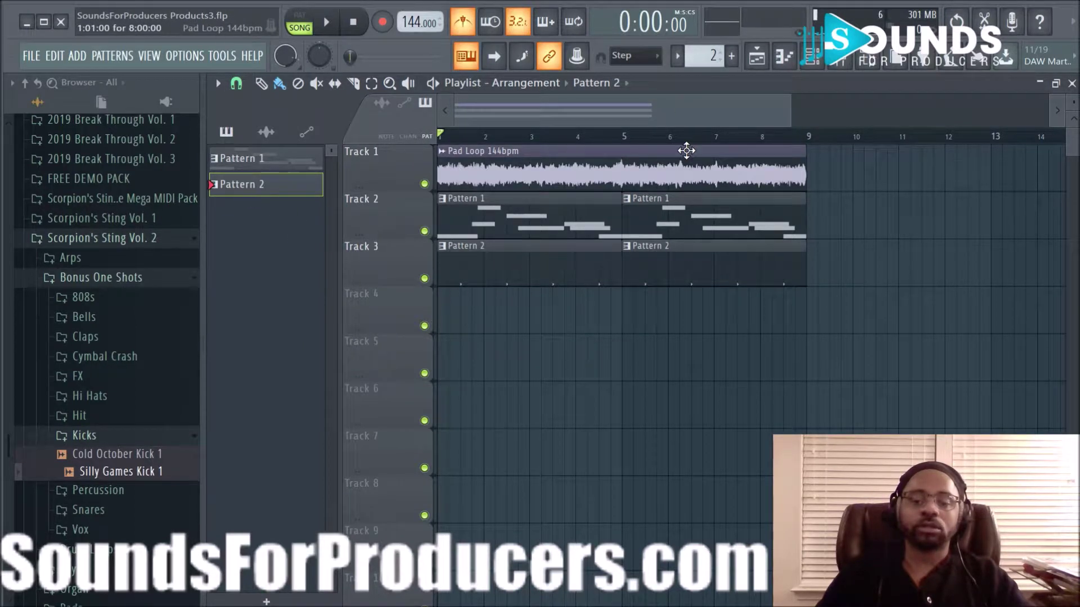
- Create Pattern 3 and place it on Track 4 as a four-bar clip starting at bar 1
{"action": "key", "text": "F4"}
{"action": "left_click", "coordinate": [751, 77]}
{"action": "left_click", "coordinate": [543, 329]}
{"action": "left_click_drag", "start_coordinate": [567, 326], "coordinate": [617, 327]}
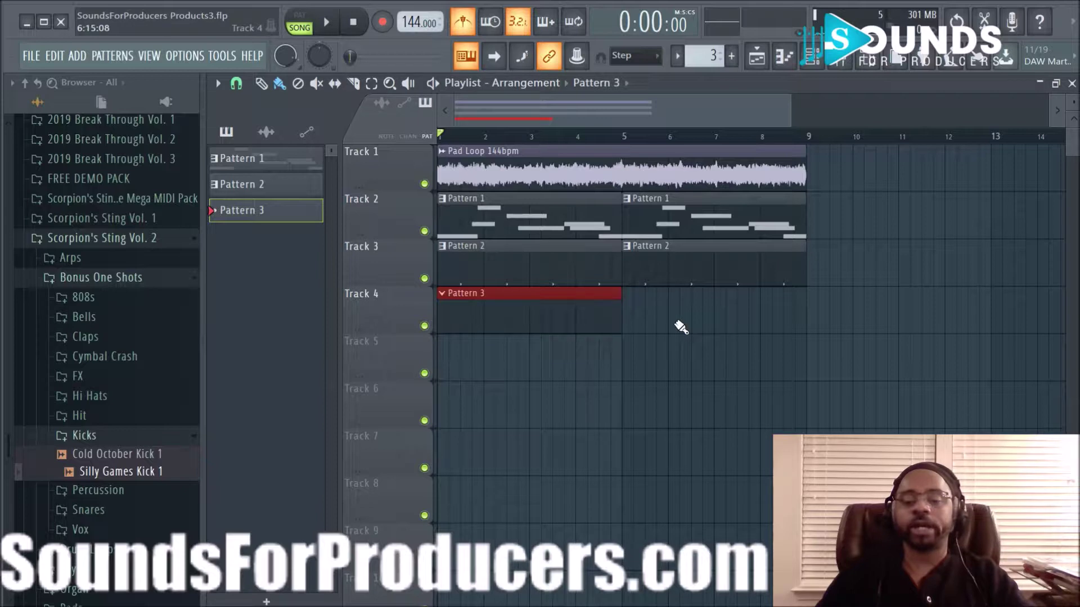
- Place Silly Games Kick 1 on step 1 of Pattern 3, moving the channel rack clear and playing the arrangement
{"action": "left_click", "coordinate": [812, 55]}
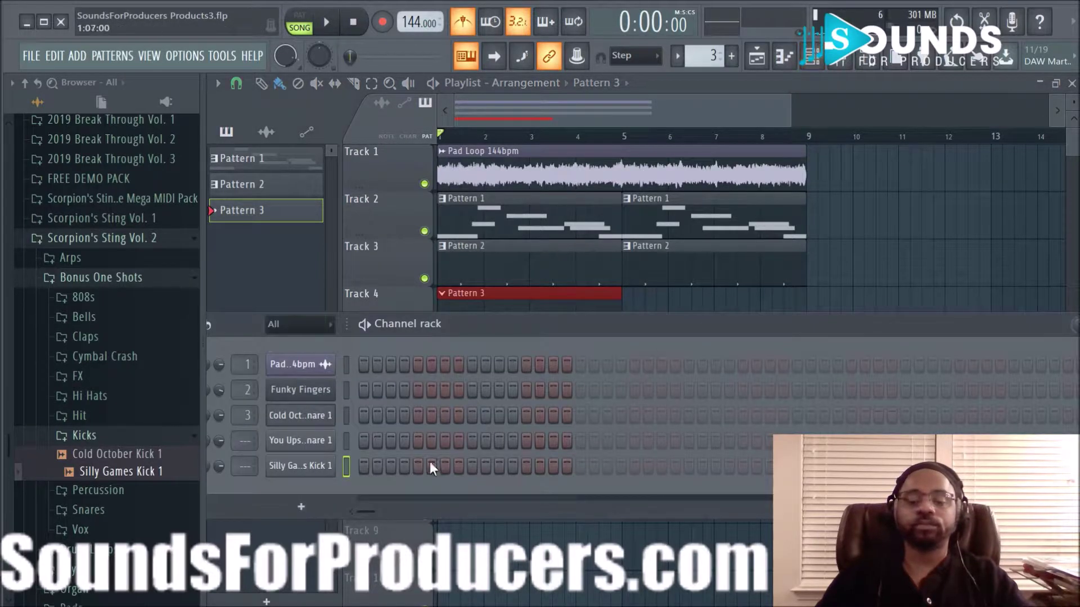
{"action": "left_click", "coordinate": [363, 466]}
{"action": "key", "text": "space"}
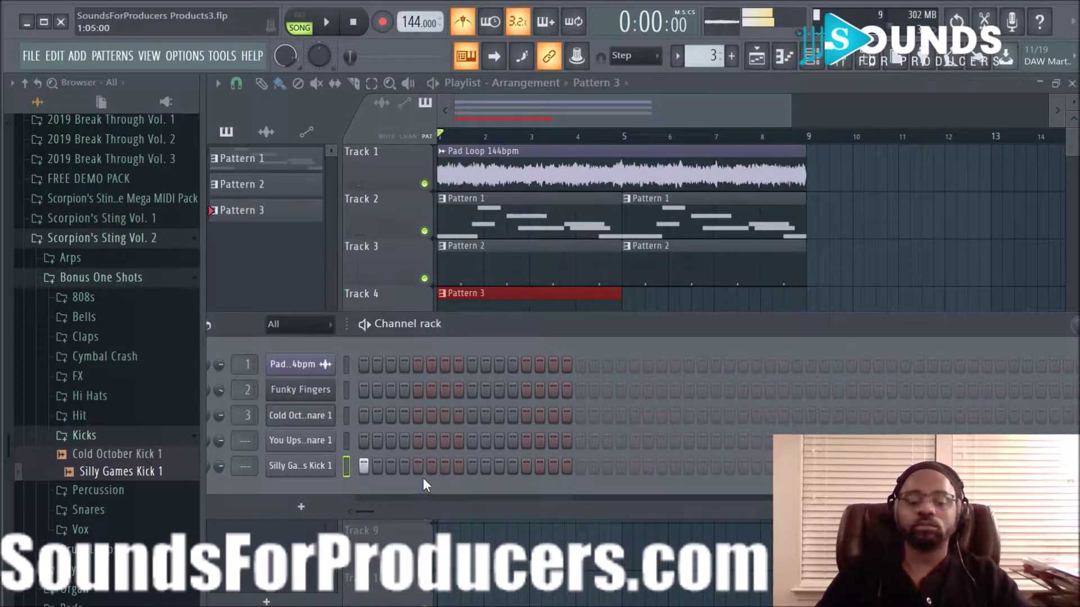
{"action": "left_click_drag", "start_coordinate": [528, 324], "coordinate": [607, 302]}
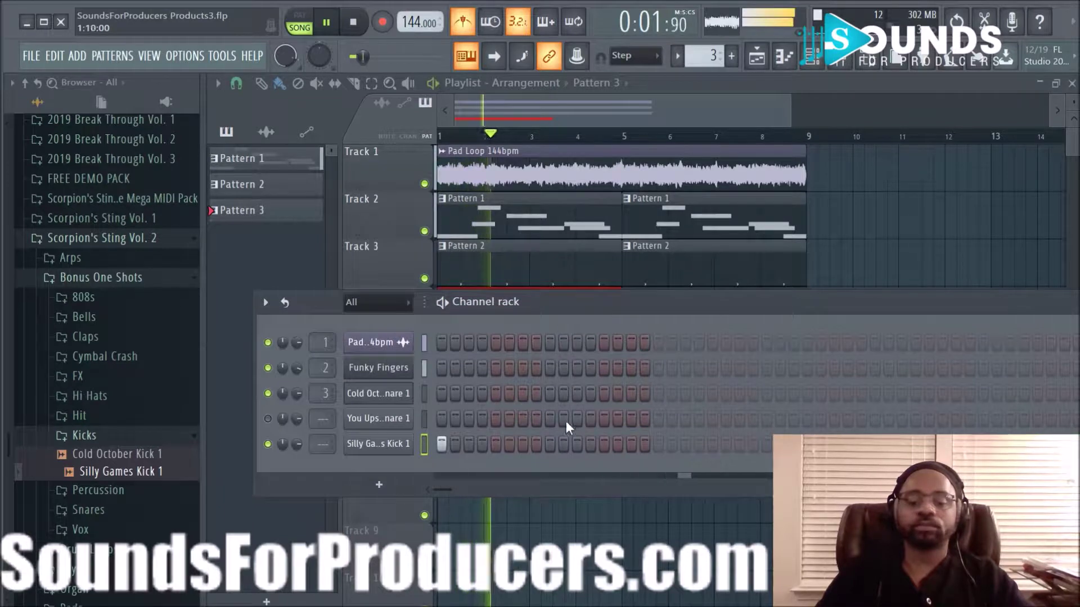
{"action": "key", "text": "space"}
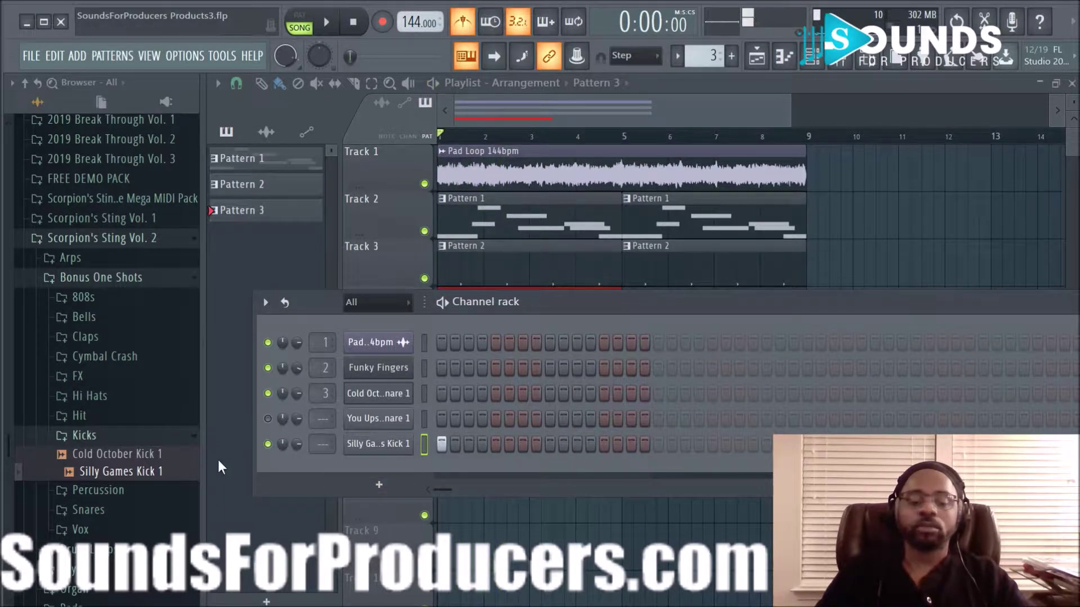
{"action": "left_click_drag", "start_coordinate": [145, 472], "coordinate": [149, 476]}
{"action": "key", "text": "space"}
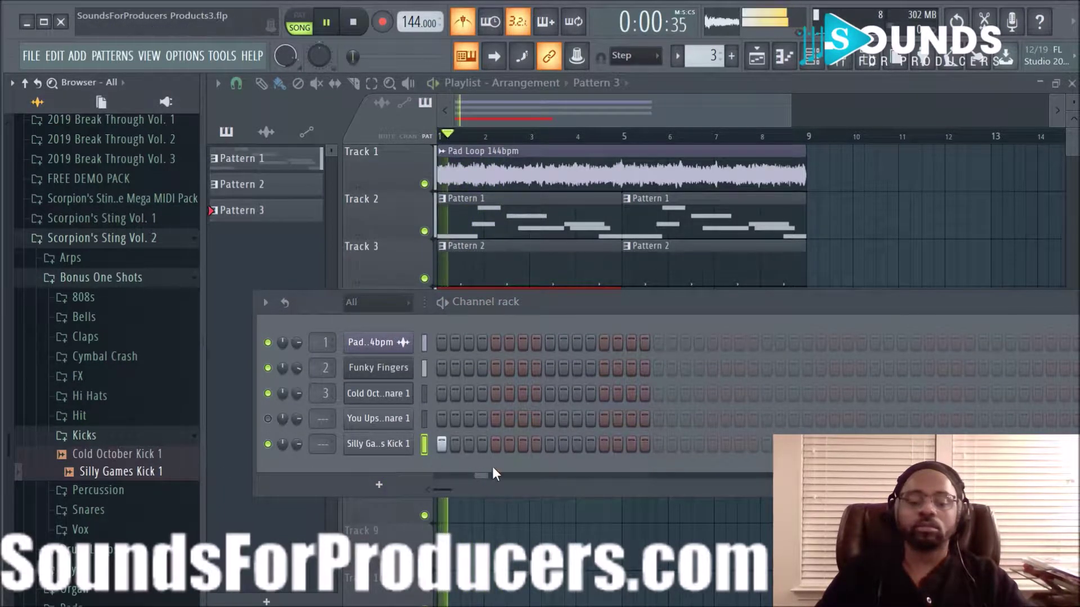
- Try extra Silly Games Kick 1 hits on steps 5, 8 and 9 of Pattern 3 against the playing arrangement
{"action": "left_click", "coordinate": [496, 445]}
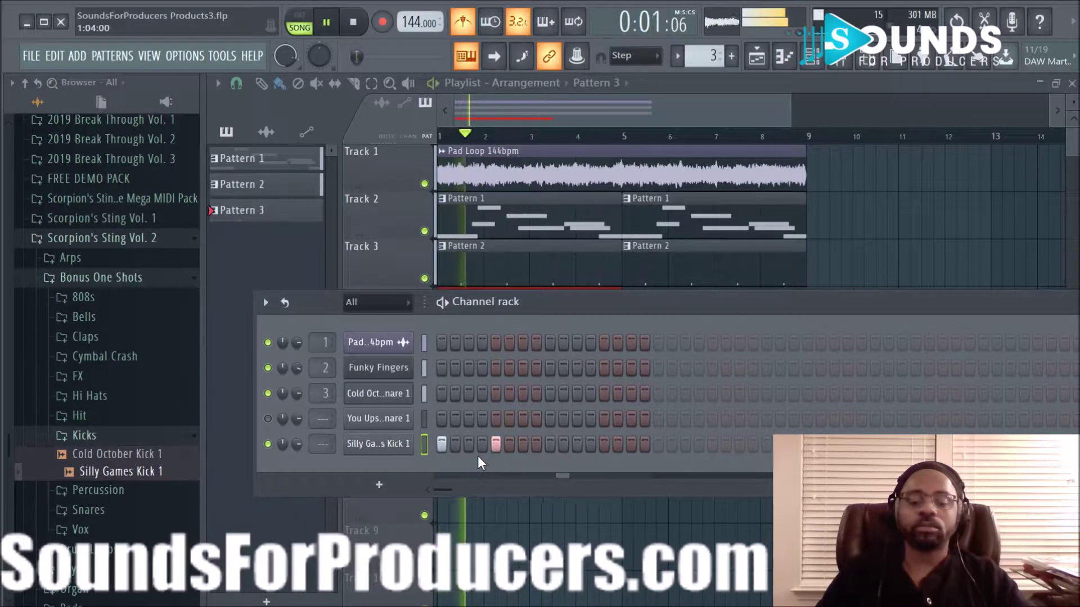
{"action": "left_click", "coordinate": [496, 444]}
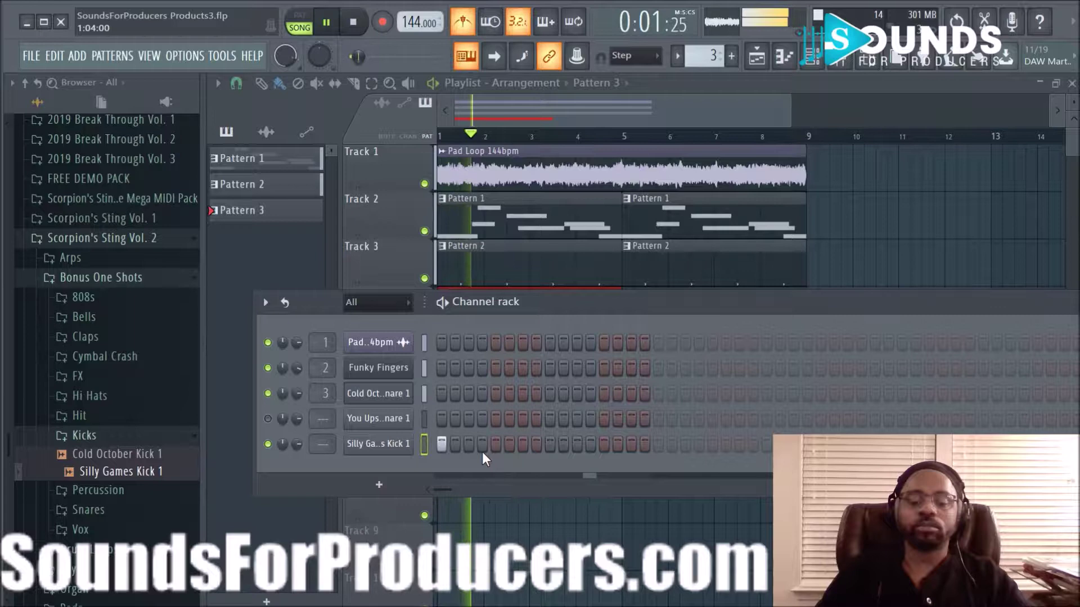
{"action": "key", "text": "space"}
{"action": "key", "text": "space"}
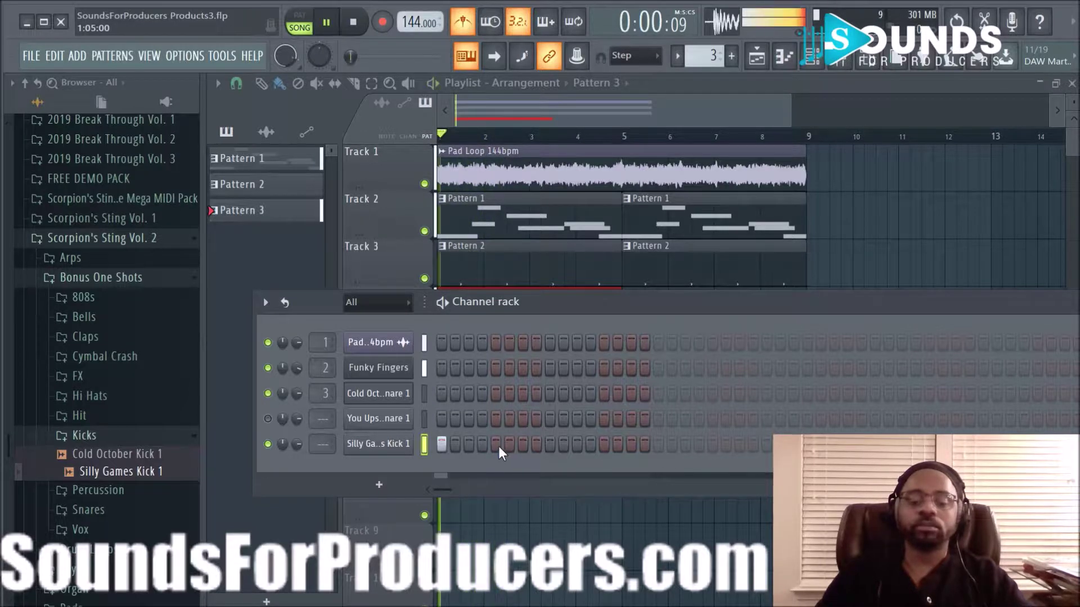
{"action": "key", "text": "space"}
{"action": "left_click", "coordinate": [537, 450]}
{"action": "key", "text": "space"}
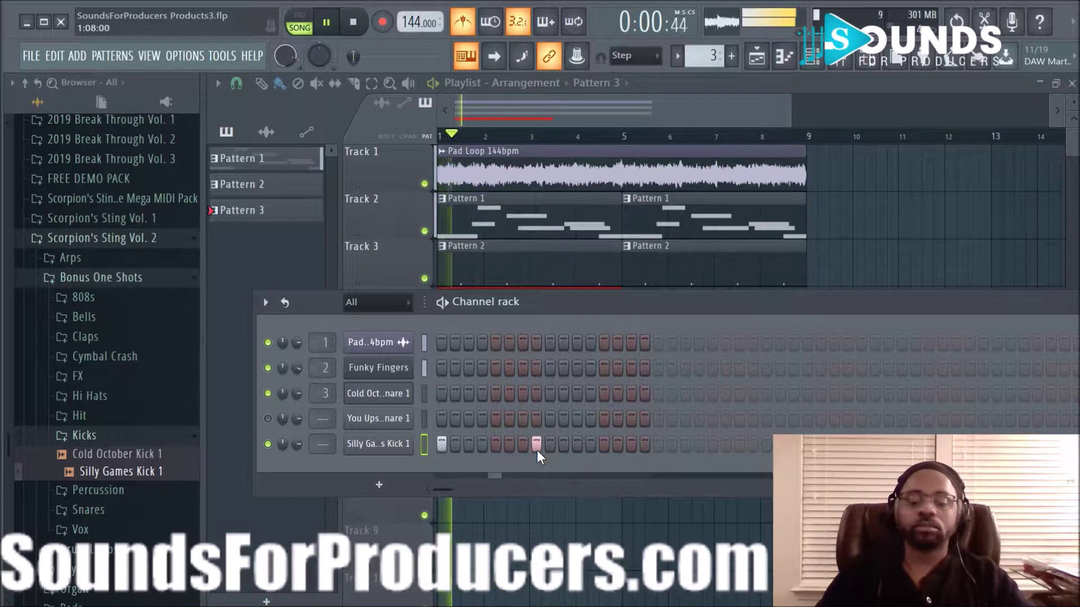
{"action": "key", "text": "space"}
{"action": "key", "text": "space"}
{"action": "key", "text": "space"}
{"action": "left_click", "coordinate": [537, 447]}
{"action": "key", "text": "space"}
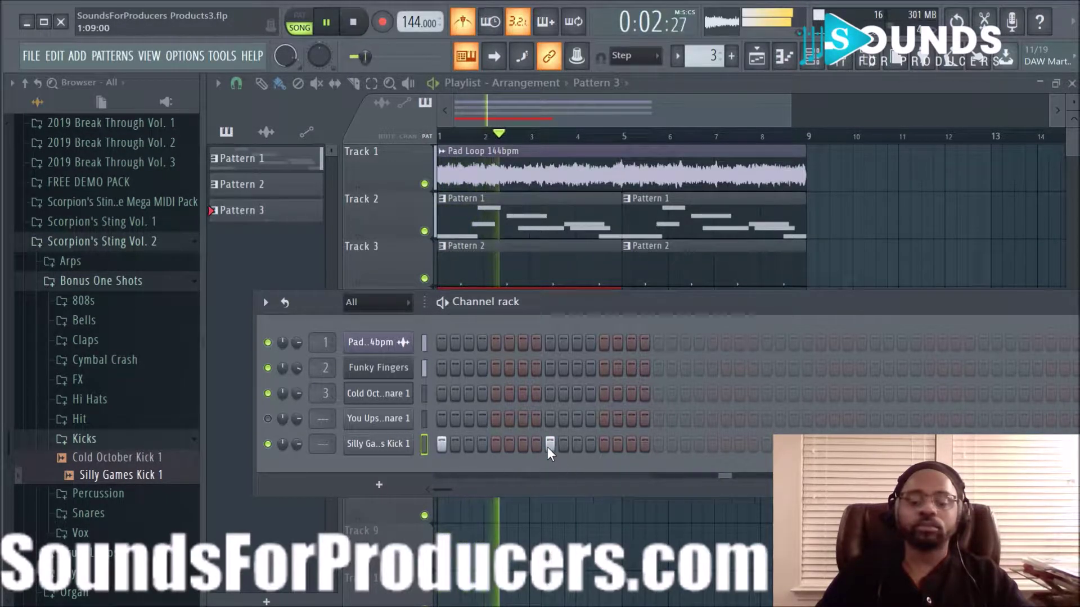
{"action": "key", "text": "F6"}
{"action": "key", "text": "space"}
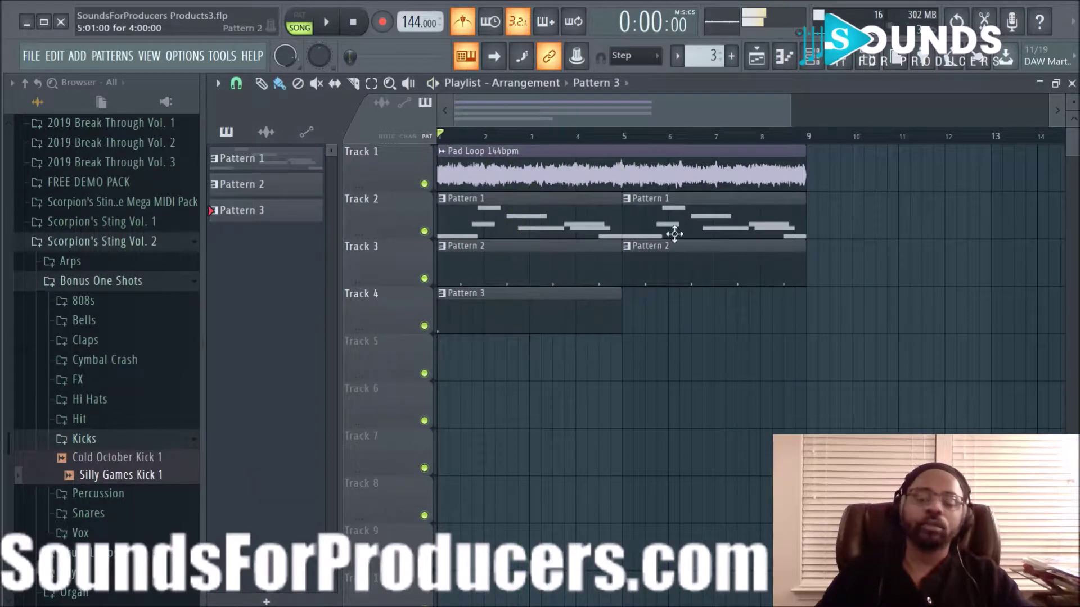
- Open Silly Games Kick 1 in the piano roll and lengthen its first C5 note to one step
{"action": "left_click", "coordinate": [814, 61]}
{"action": "right_click", "coordinate": [387, 445]}
{"action": "left_click", "coordinate": [440, 430]}
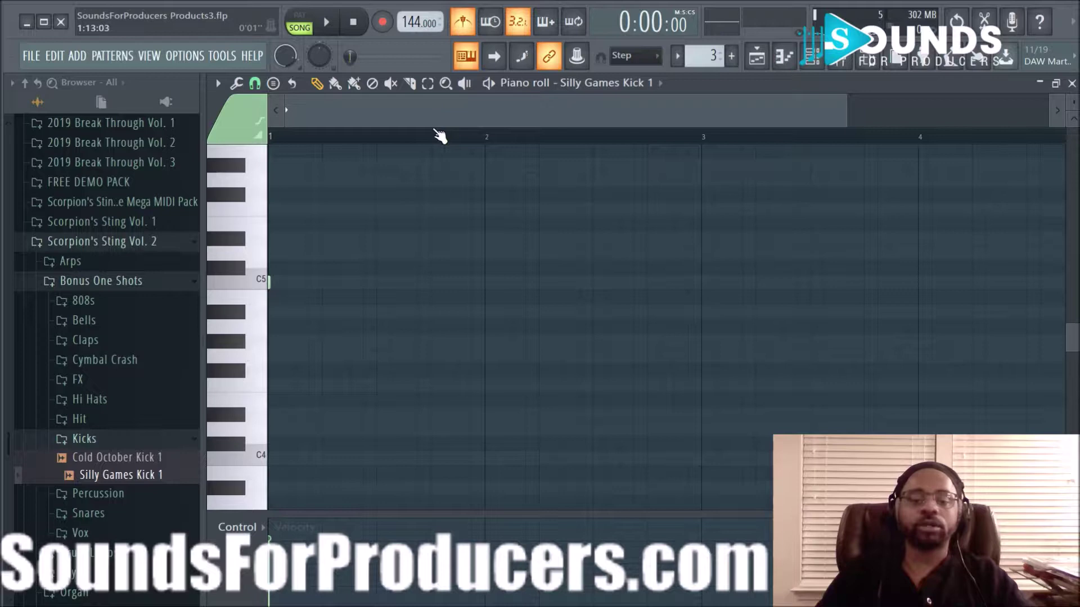
{"action": "scroll", "coordinate": [440, 137], "scroll_direction": "up", "scroll_amount": 4}
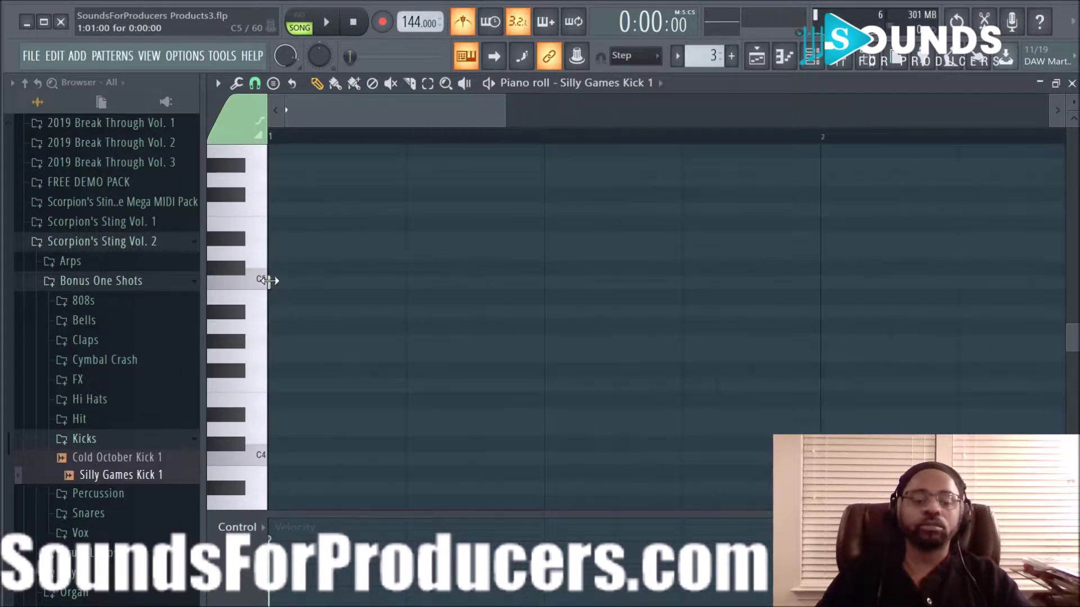
{"action": "key", "text": "space"}
{"action": "key", "text": "space"}
{"action": "key", "text": "space"}
{"action": "scroll", "coordinate": [479, 149], "scroll_direction": "down", "scroll_amount": 2}
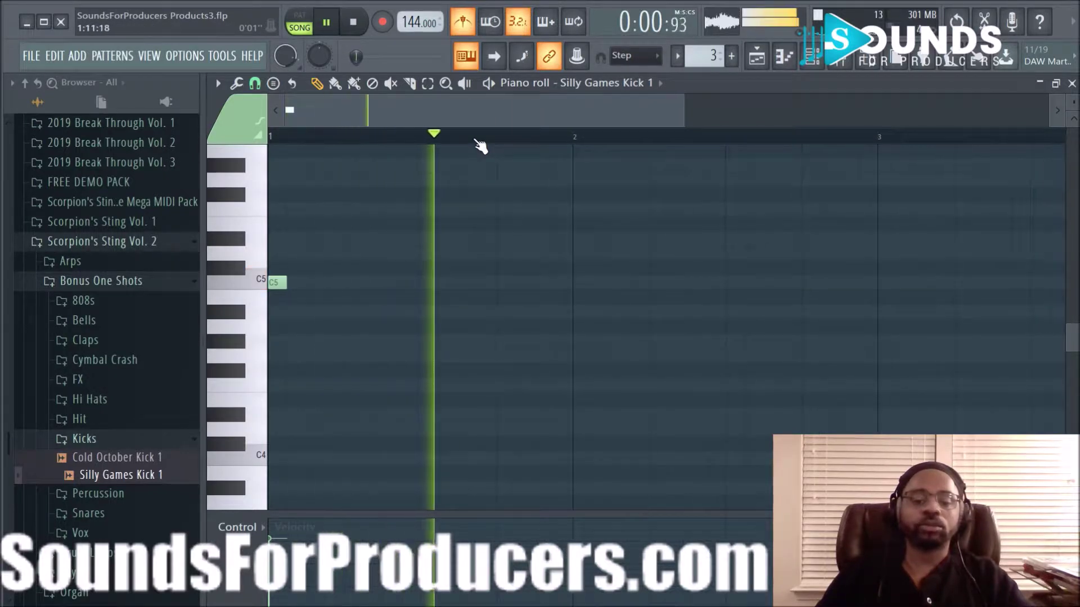
- Add C5 kick notes on steps 13 and 15 of bar 1 and step 5 of bar 2, checking them in playback
{"action": "key", "text": "space"}
{"action": "left_click", "coordinate": [501, 282]}
{"action": "key", "text": "space"}
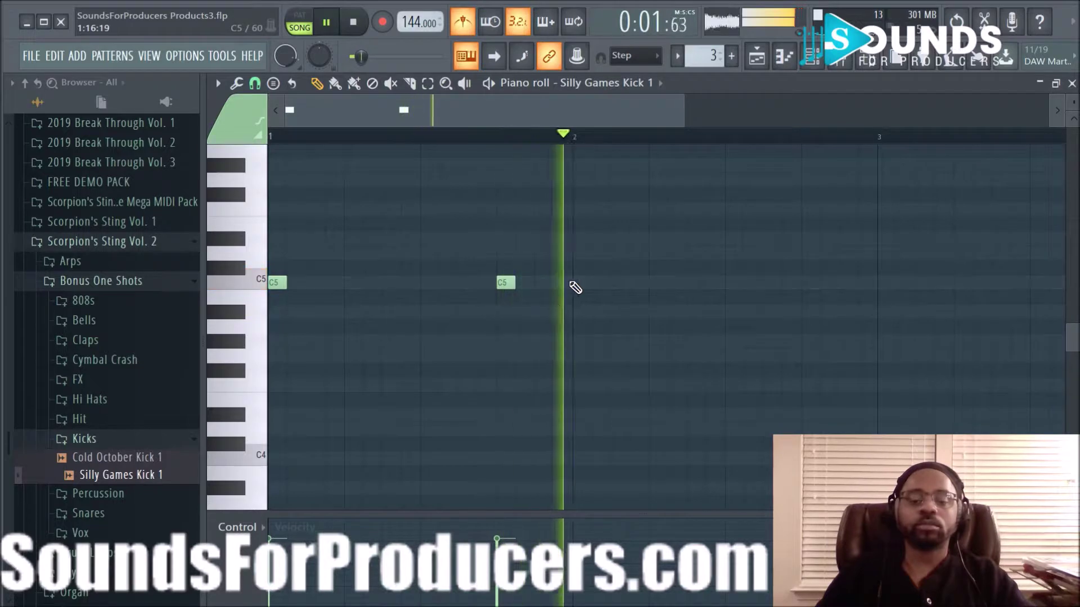
{"action": "left_click", "coordinate": [541, 283]}
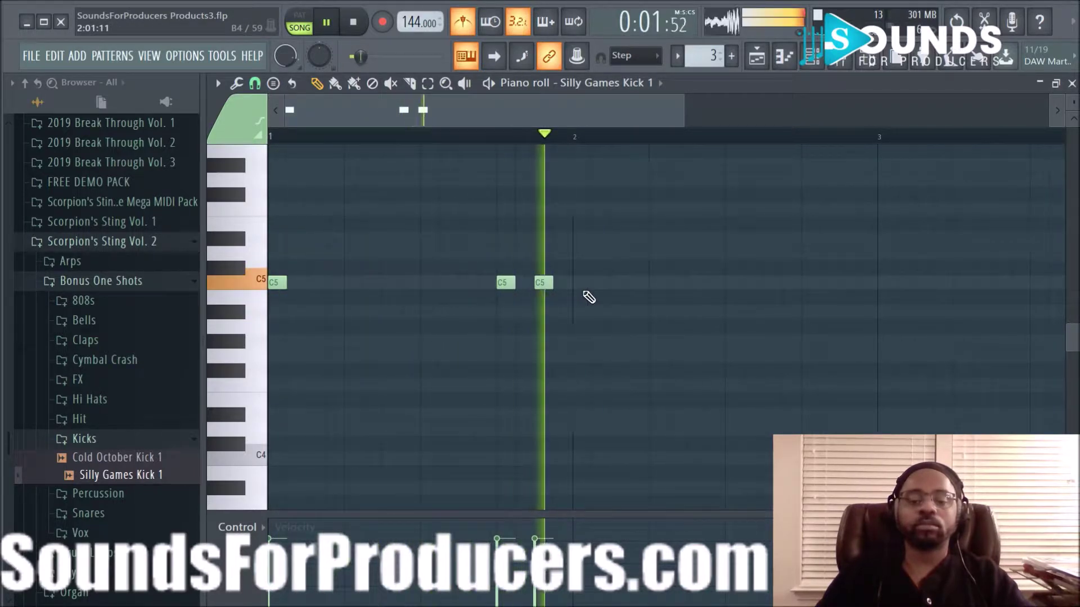
{"action": "left_click", "coordinate": [654, 281]}
{"action": "key", "text": "space"}
{"action": "key", "text": "space"}
{"action": "scroll", "coordinate": [642, 138], "scroll_direction": "down", "scroll_amount": 1}
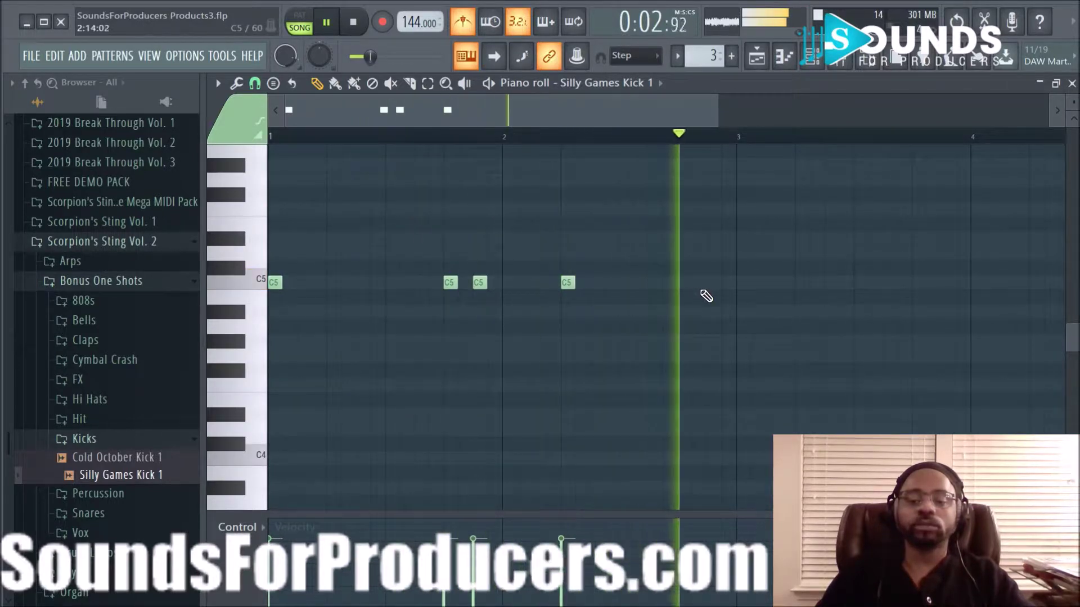
- Add C5 kick notes on steps 1, 13 and 15 of bar 3 during playback
{"action": "left_click", "coordinate": [737, 283]}
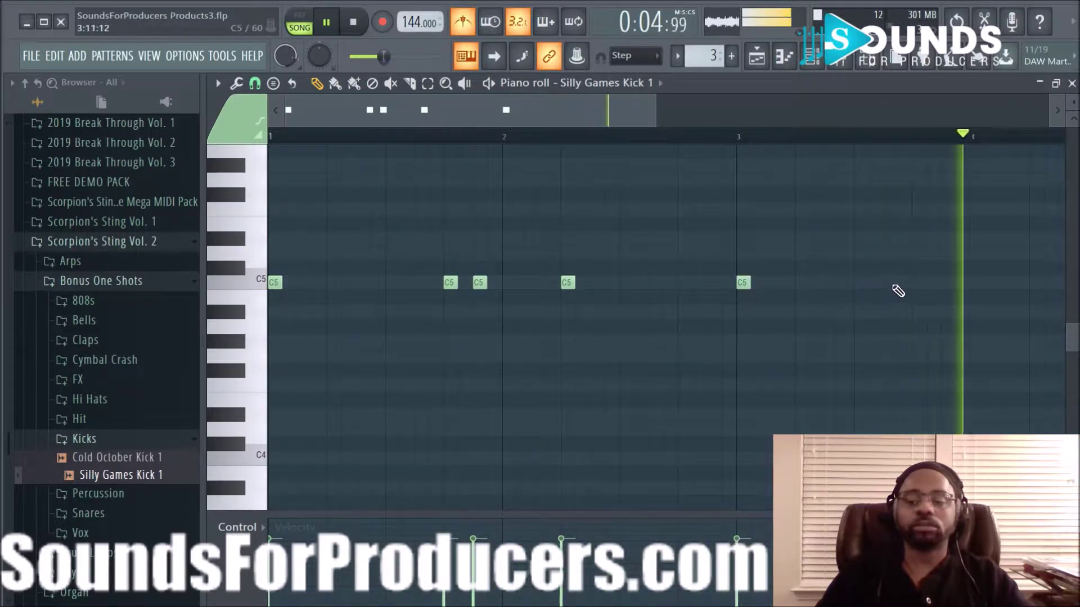
{"action": "left_click", "coordinate": [919, 283]}
{"action": "left_click", "coordinate": [947, 283]}
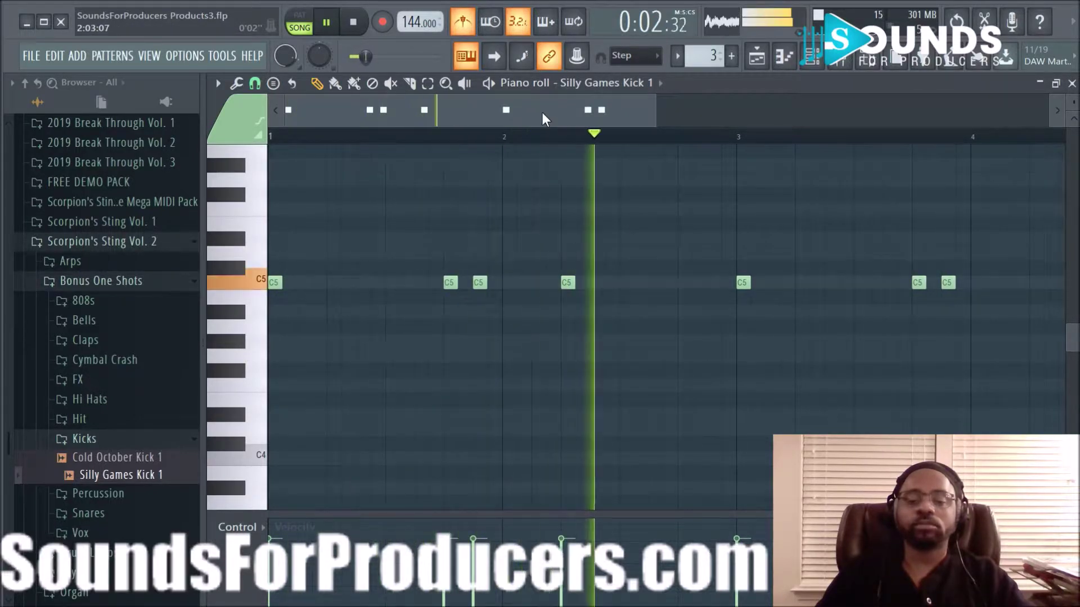
{"action": "left_click_drag", "start_coordinate": [546, 115], "coordinate": [617, 125]}
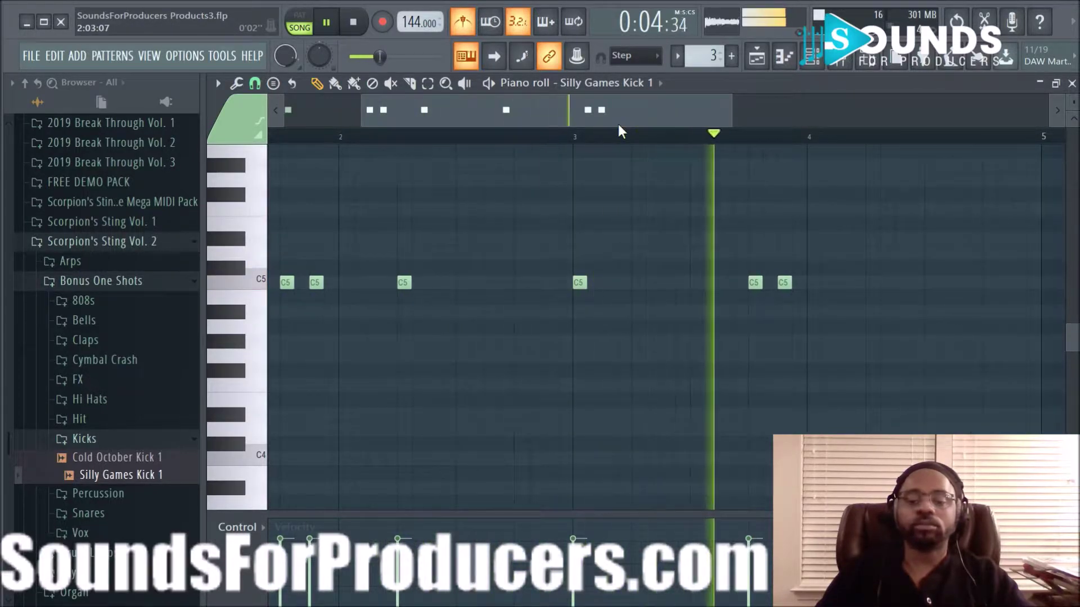
- Add C5 kick notes on steps 5, 13, 14 and 15 of bar 4 and repeat Pattern 3 at bar 5 on Track 4
{"action": "left_click", "coordinate": [873, 284]}
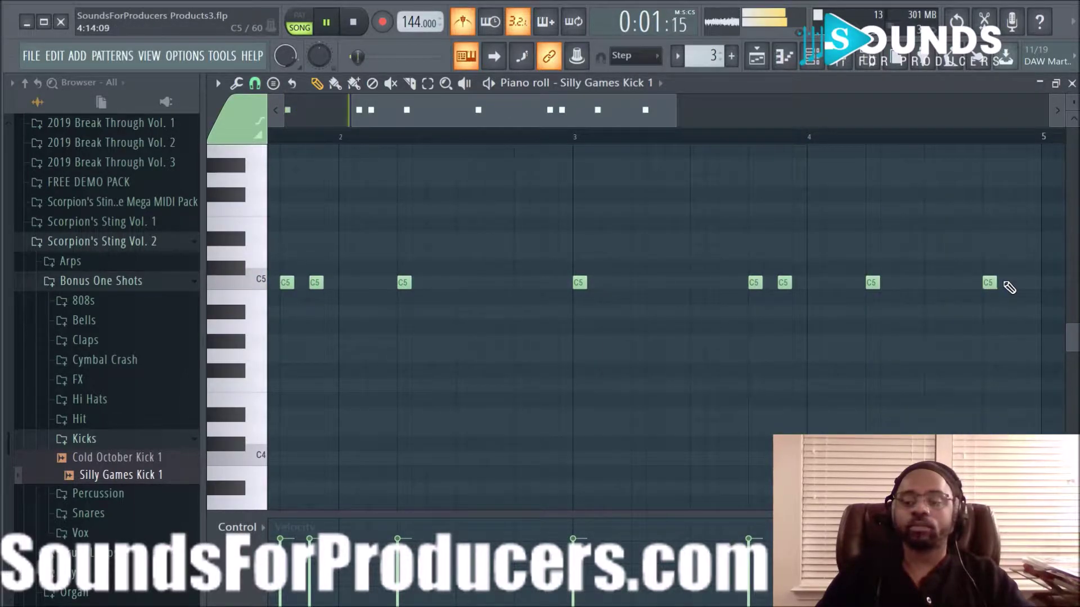
{"action": "left_click", "coordinate": [1004, 283]}
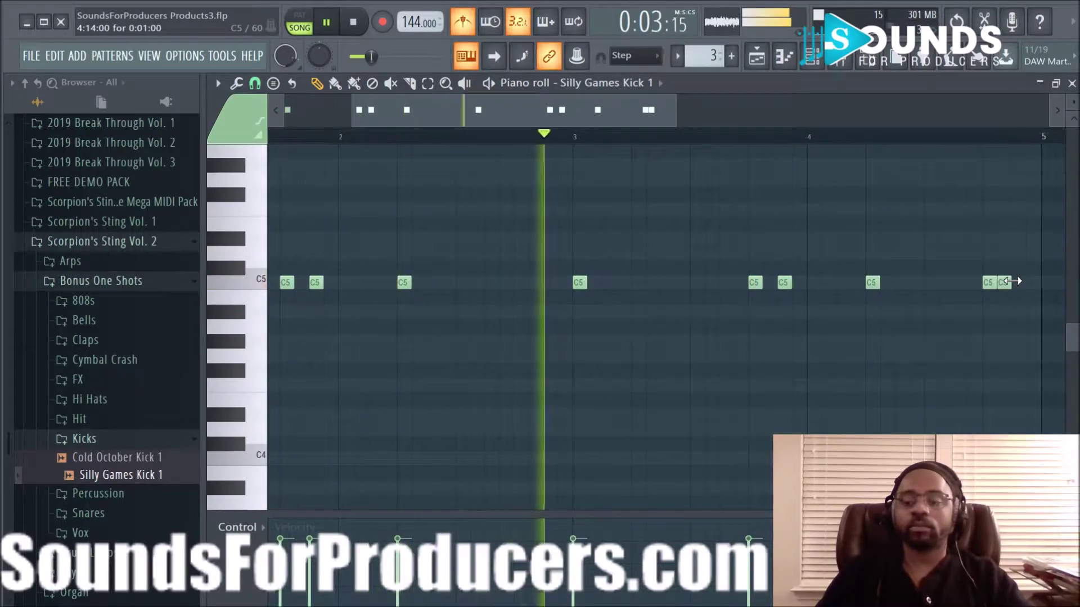
{"action": "left_click", "coordinate": [1017, 282]}
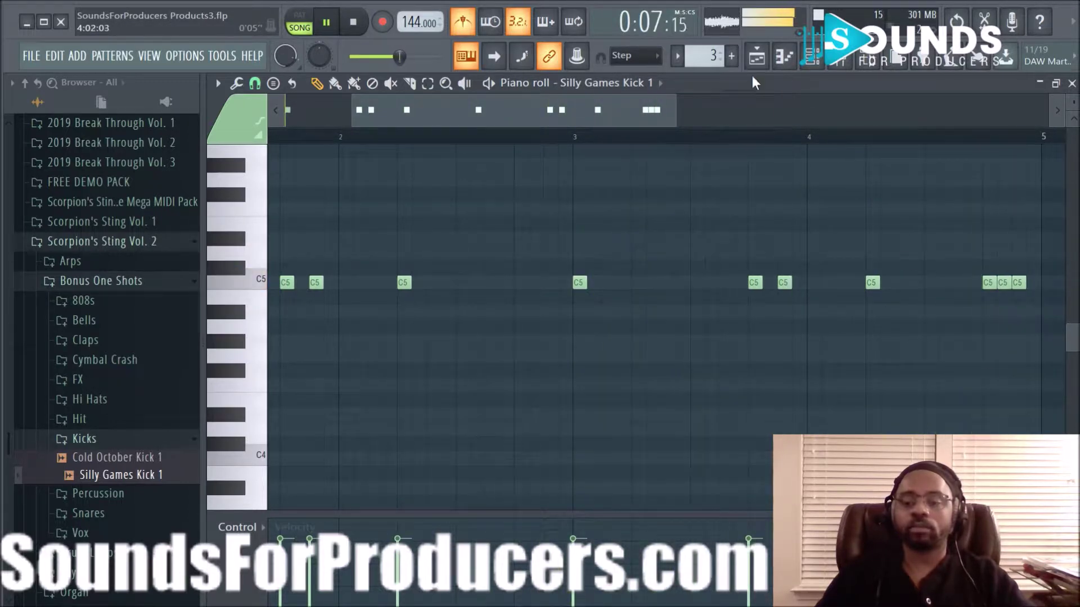
{"action": "left_click", "coordinate": [760, 62]}
{"action": "left_click", "coordinate": [647, 315]}
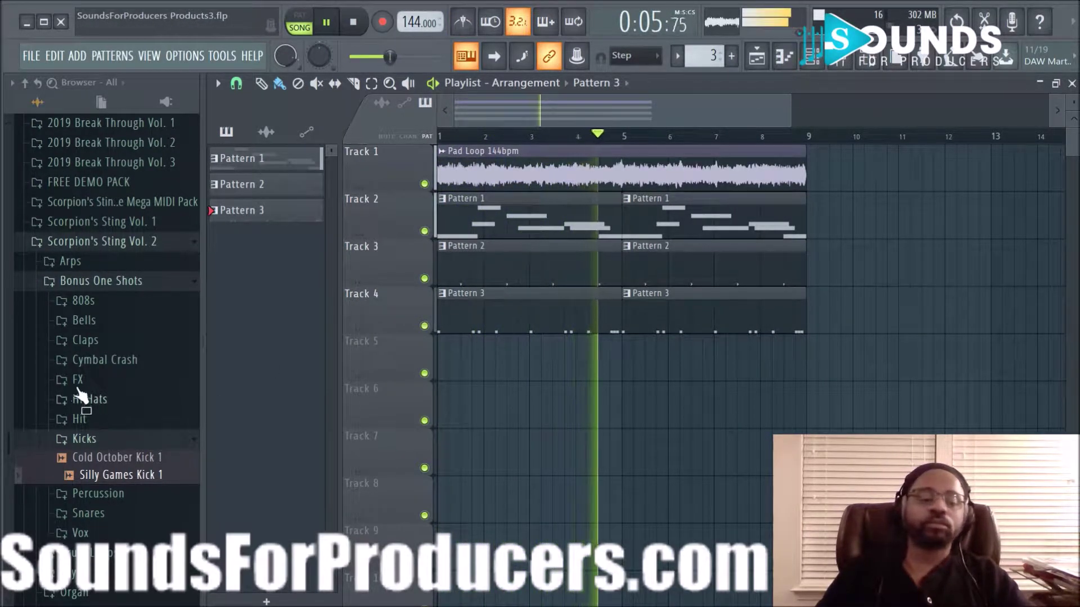
- Audition samples in the Hi Hats folder and load Silly Games Hi Hat 1 into a new channel
{"action": "left_click", "coordinate": [96, 400]}
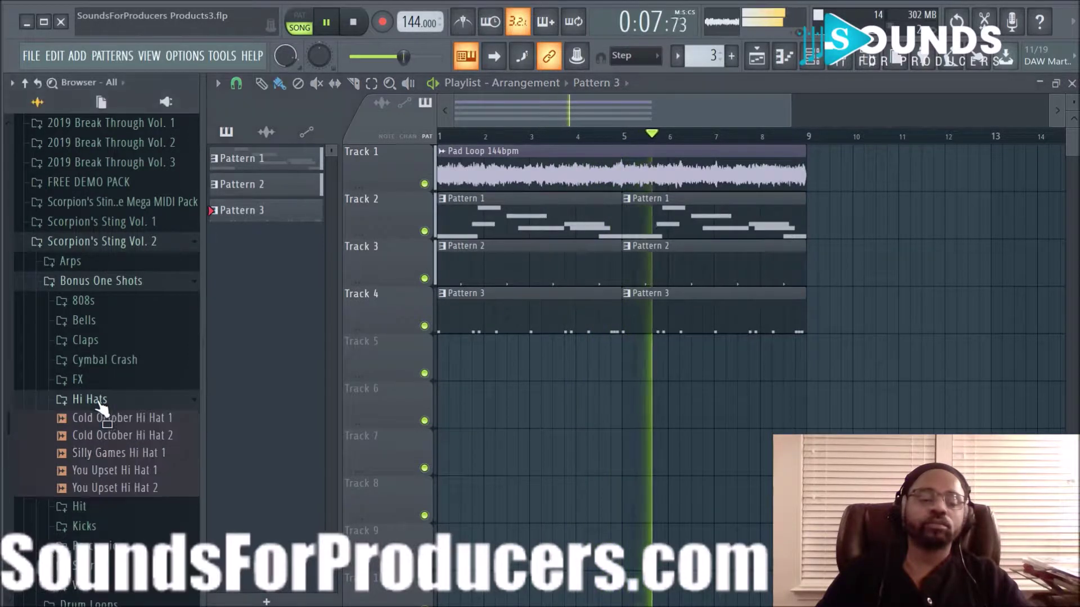
{"action": "left_click", "coordinate": [84, 432]}
{"action": "left_click", "coordinate": [92, 420]}
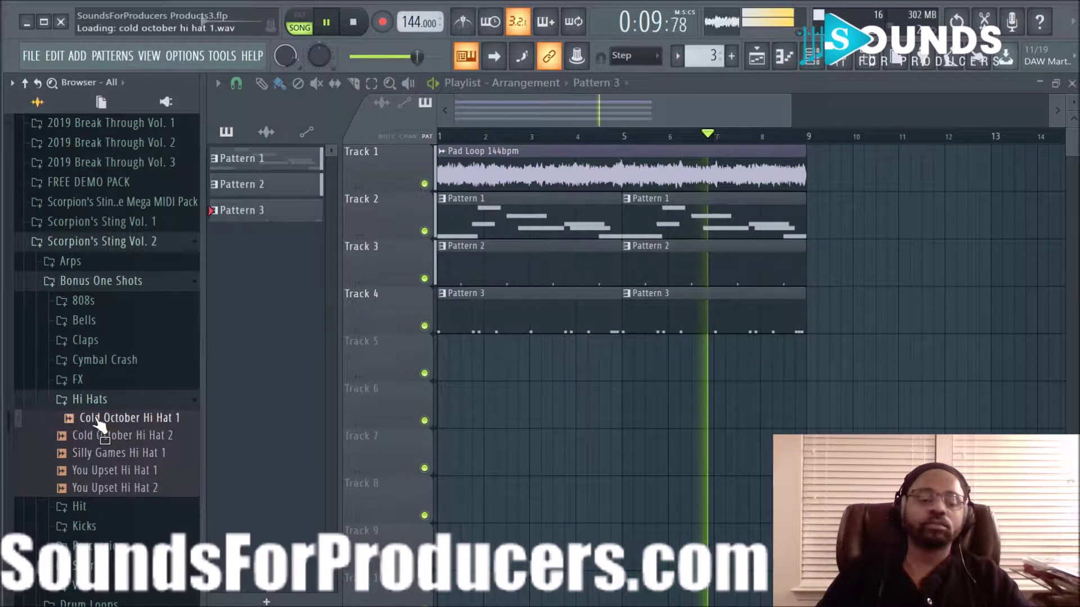
{"action": "left_click", "coordinate": [101, 454]}
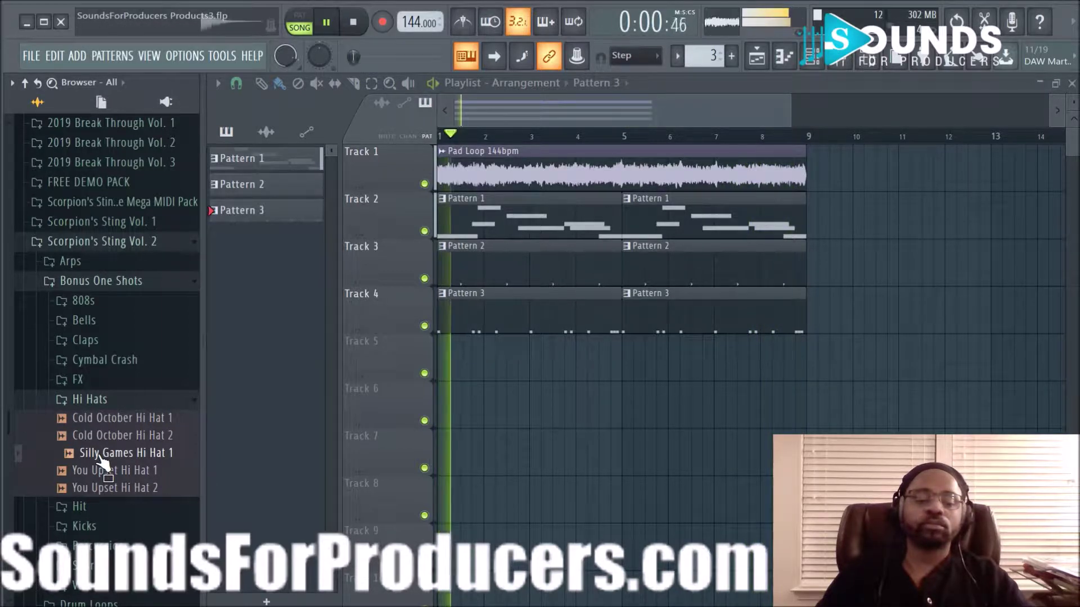
{"action": "right_click", "coordinate": [99, 454]}
{"action": "left_click", "coordinate": [141, 457]}
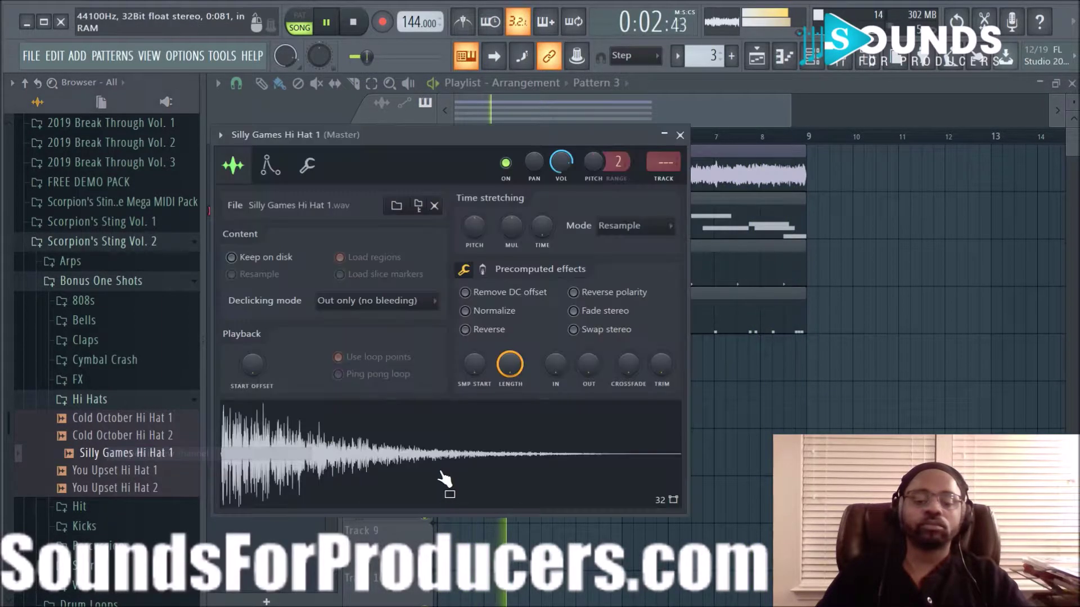
{"action": "left_click", "coordinate": [680, 135]}
- Create Pattern 4, place a two-bar clip of it at the start of Track 5 and open it for step editing
{"action": "left_click", "coordinate": [731, 55]}
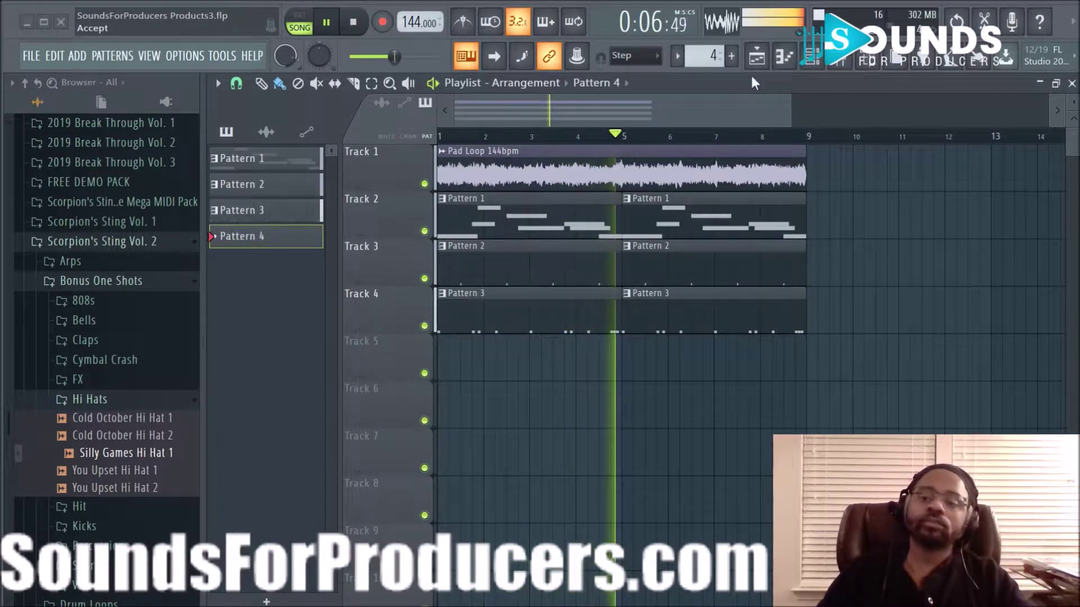
{"action": "mouse_move", "coordinate": [507, 372]}
{"action": "left_mouse_down"}
{"action": "mouse_move", "coordinate": [433, 366]}
{"action": "mouse_move", "coordinate": [595, 366]}
{"action": "mouse_move", "coordinate": [531, 369]}
{"action": "left_mouse_up"}
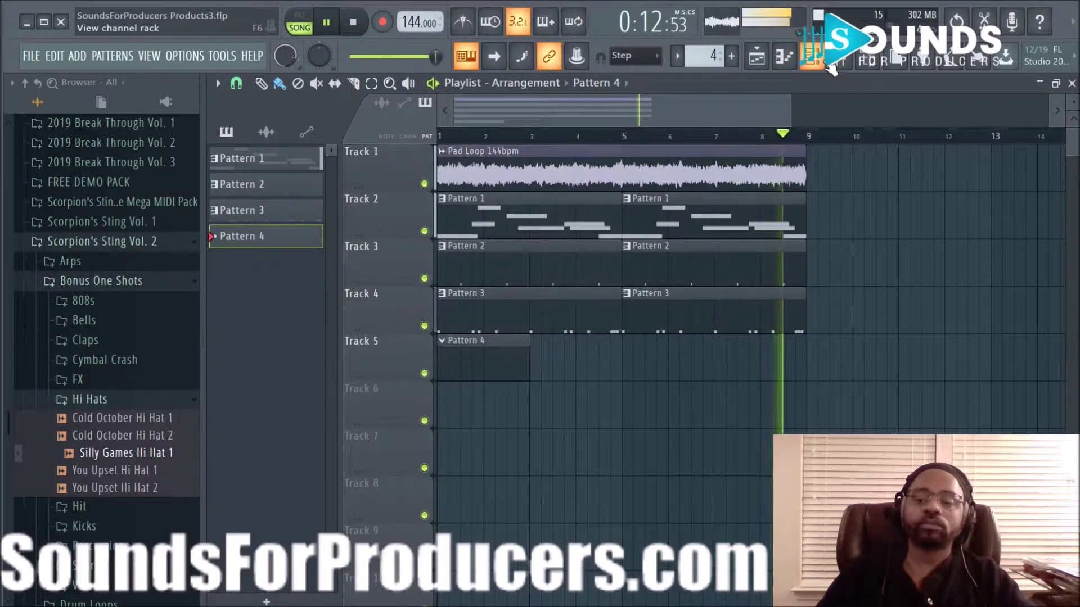
{"action": "double_click", "coordinate": [506, 366]}
- Fill every 2 steps of the Silly Games Hi Hat 1 channel in Pattern 4 and play the arrangement
{"action": "key", "text": "space"}
{"action": "right_click", "coordinate": [378, 469]}
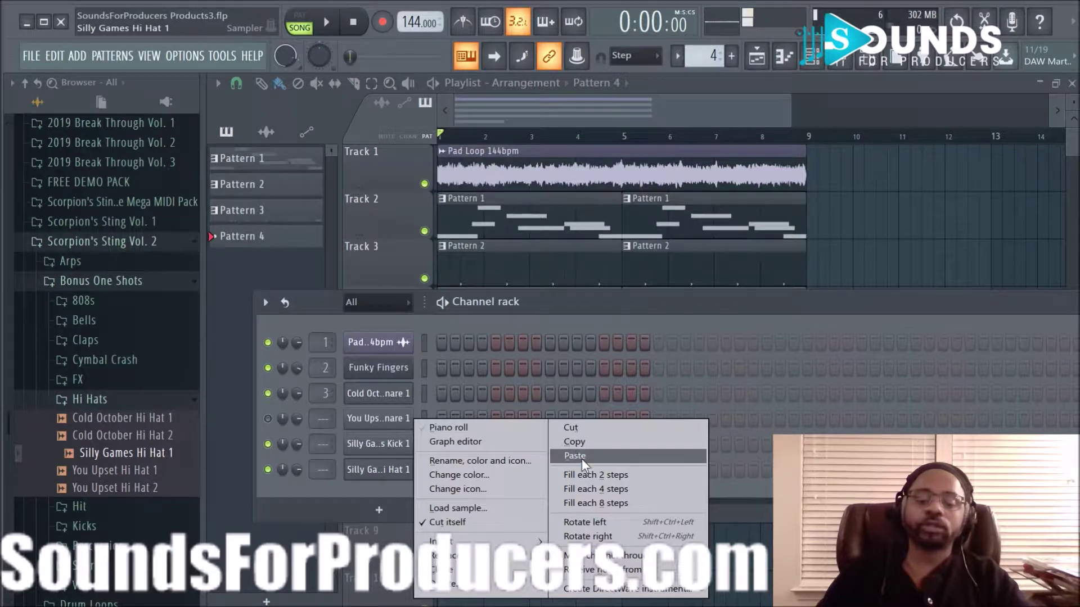
{"action": "left_click", "coordinate": [591, 478]}
{"action": "key", "text": "space"}
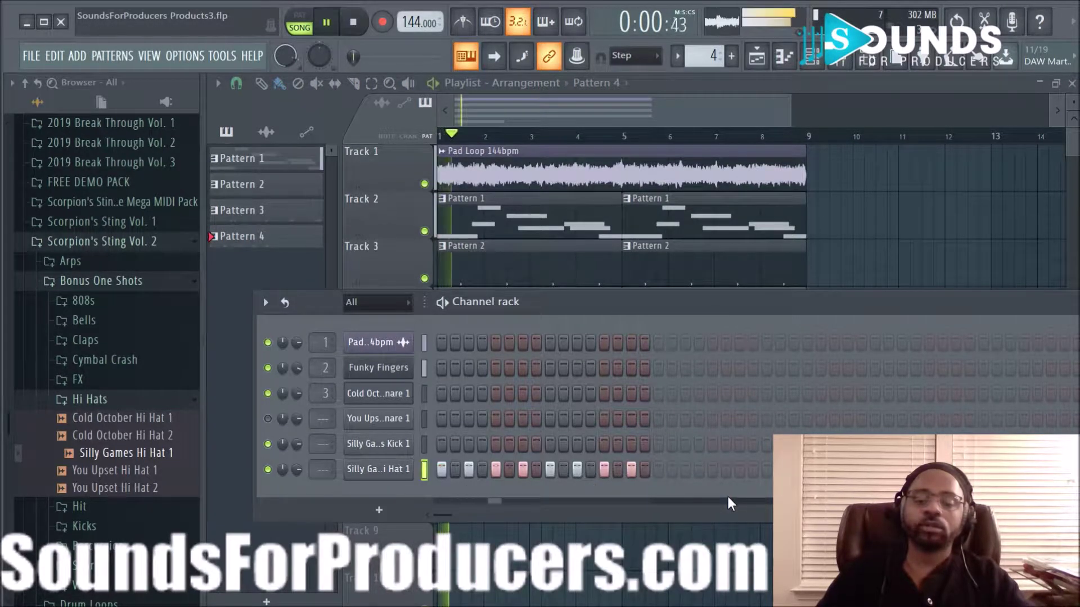
- Extend the Silly Games Hi Hat 1 row past bar 1, refill it every 2 steps and add a hit on step 14 in playback
{"action": "key", "text": "space"}
{"action": "left_click_drag", "start_coordinate": [766, 303], "coordinate": [725, 267]}
{"action": "left_click", "coordinate": [924, 432]}
{"action": "right_click", "coordinate": [360, 437]}
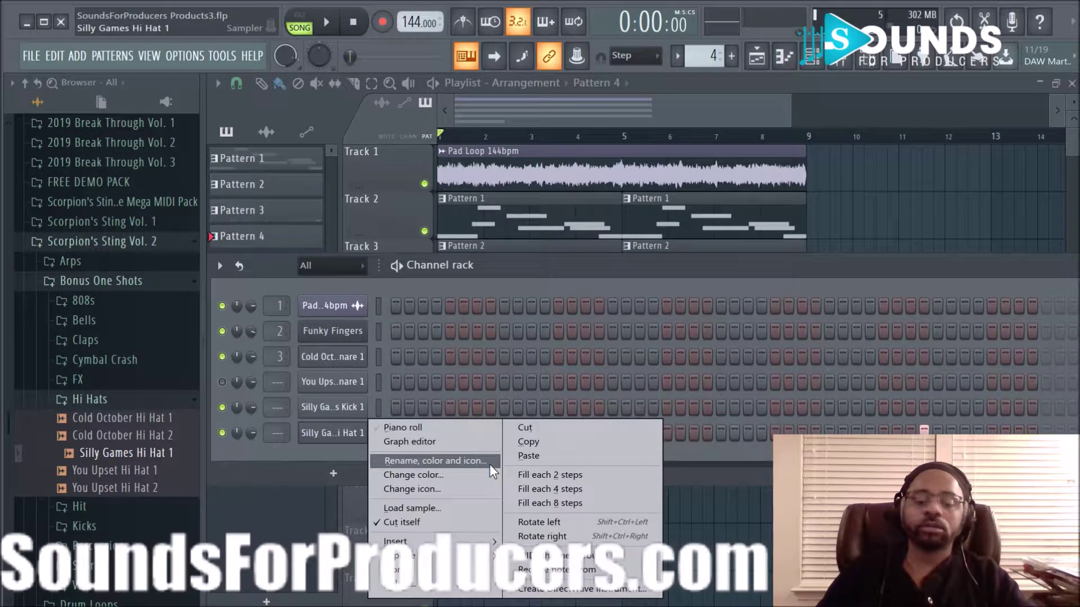
{"action": "left_click", "coordinate": [548, 474]}
{"action": "key", "text": "space"}
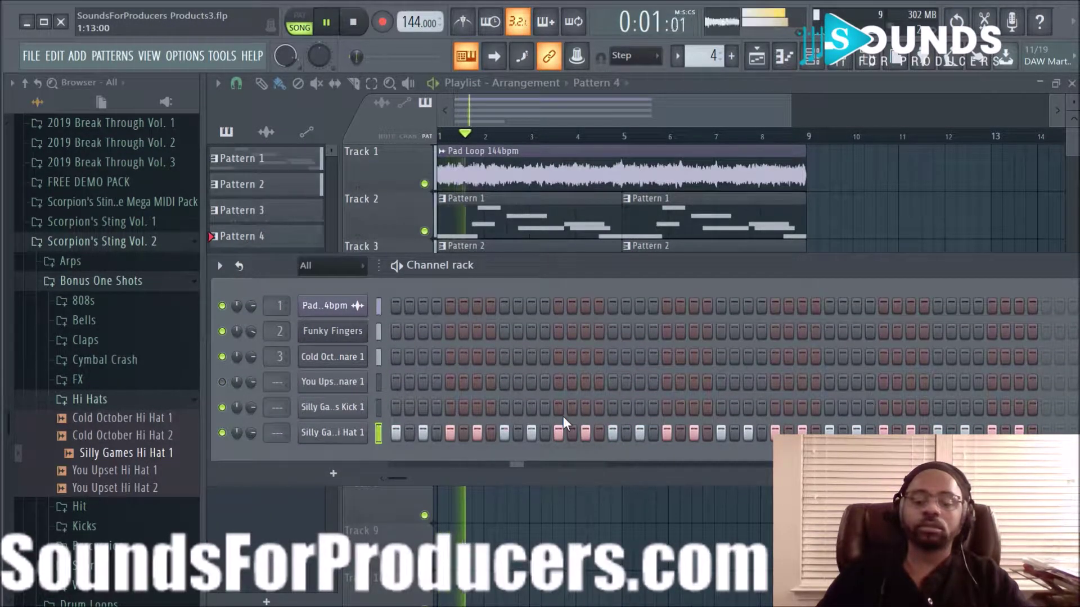
{"action": "left_click", "coordinate": [572, 433]}
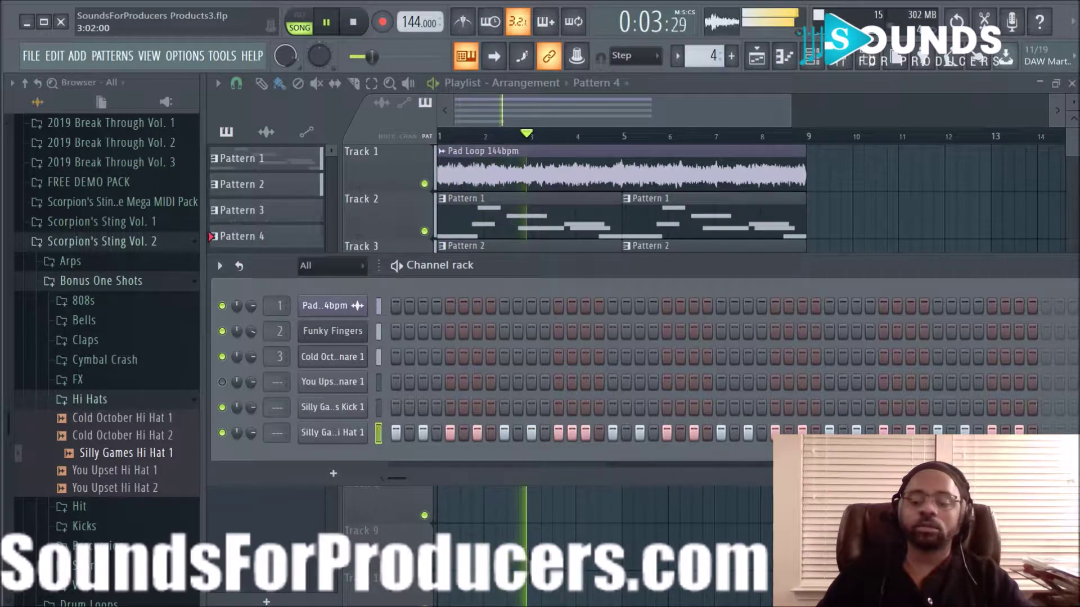
{"action": "key", "text": "space"}
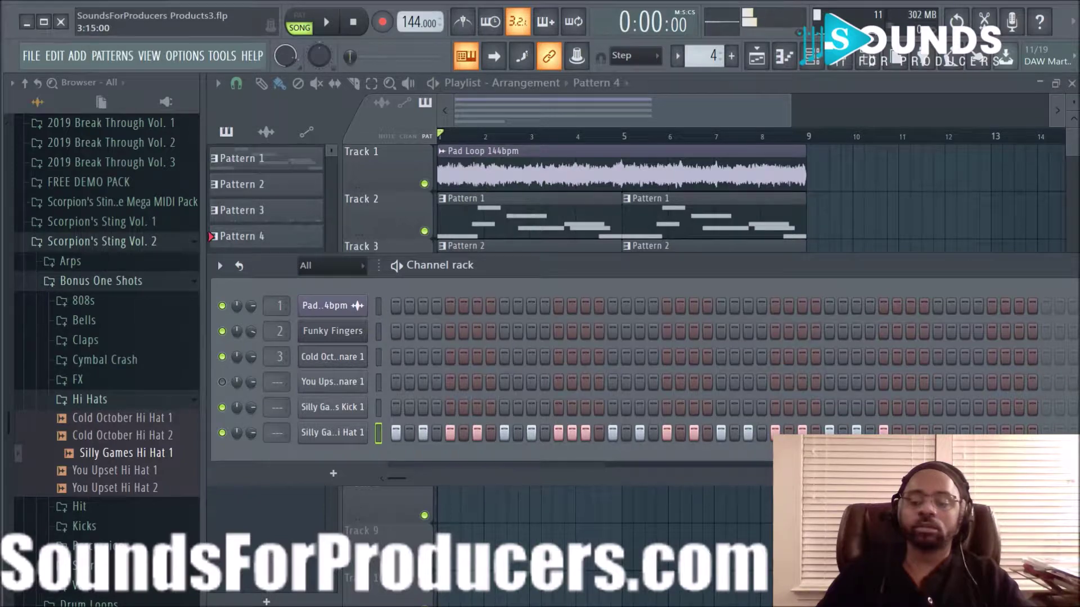
- Clear the hi-hat hits beyond step 32 so Pattern 4 is two bars long, and restart playback
{"action": "left_click_drag", "start_coordinate": [756, 482], "coordinate": [744, 197]}
{"action": "left_click_drag", "start_coordinate": [774, 346], "coordinate": [724, 362]}
{"action": "key", "text": "space"}
{"action": "key", "text": "space"}
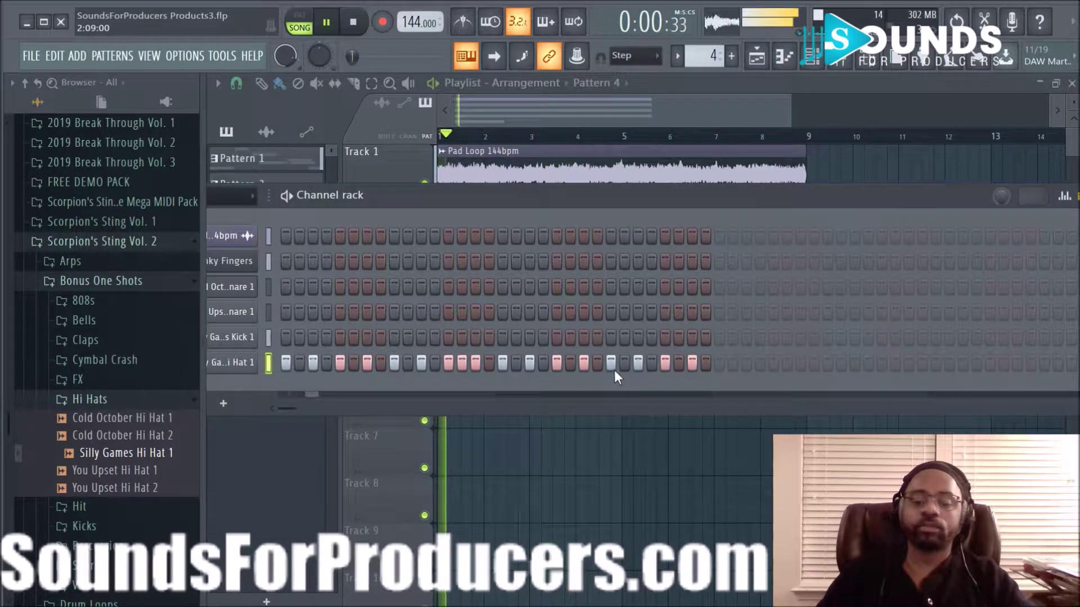
- Try an extra Silly Games Hi Hat 1 hit on step 28 during playback and remove it
{"action": "left_click", "coordinate": [651, 362]}
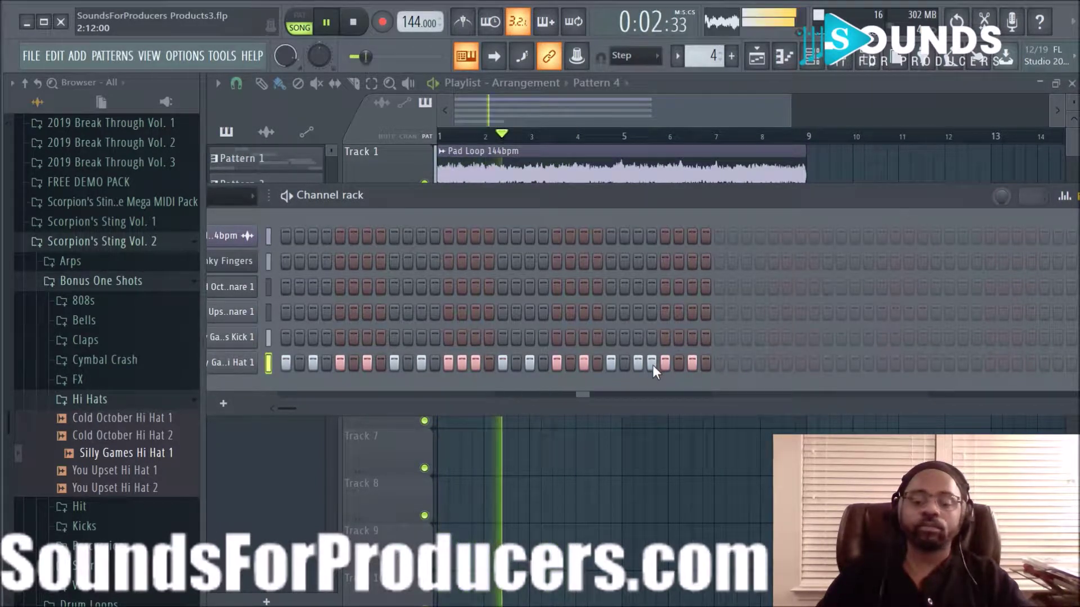
{"action": "key", "text": "space"}
{"action": "right_click", "coordinate": [650, 363]}
{"action": "key", "text": "space"}
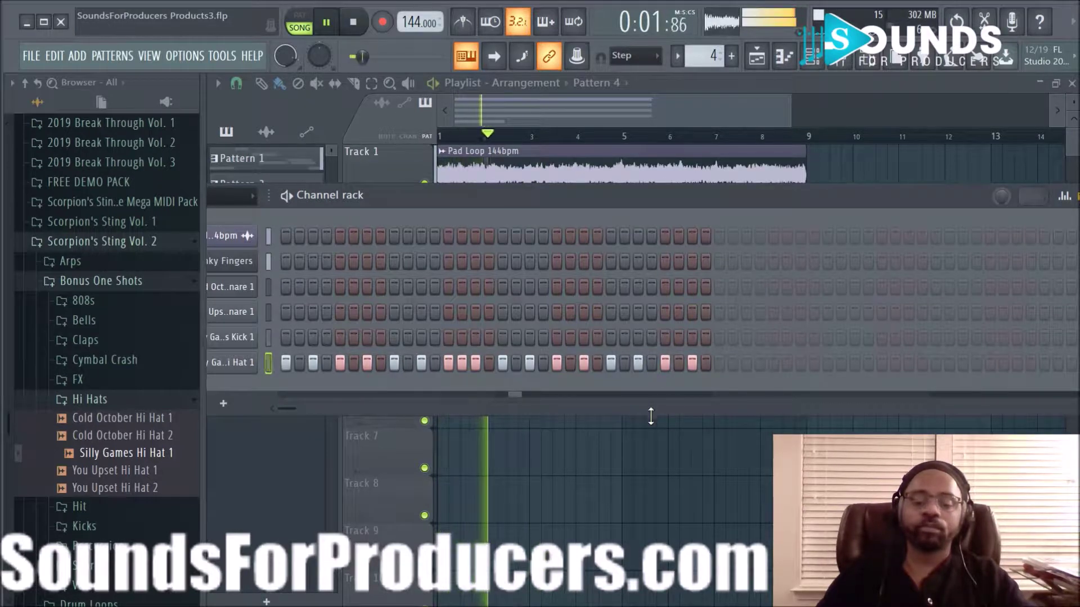
- Place a second Pattern 4 clip on Track 5 and align its start to bar 3
{"action": "key", "text": "F6"}
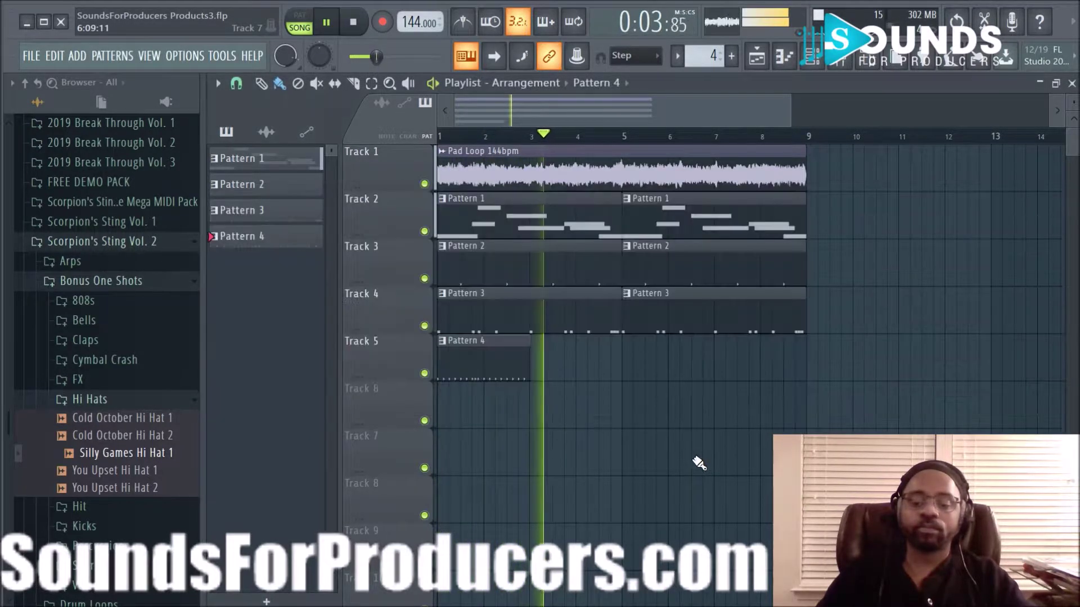
{"action": "left_click", "coordinate": [543, 366]}
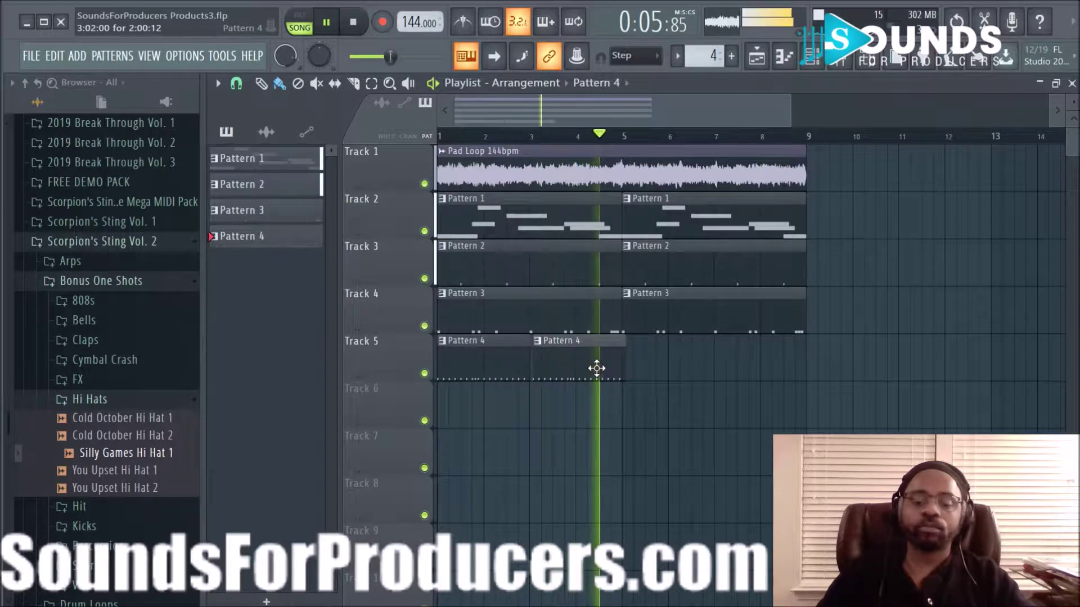
{"action": "left_click_drag", "start_coordinate": [589, 369], "coordinate": [593, 367]}
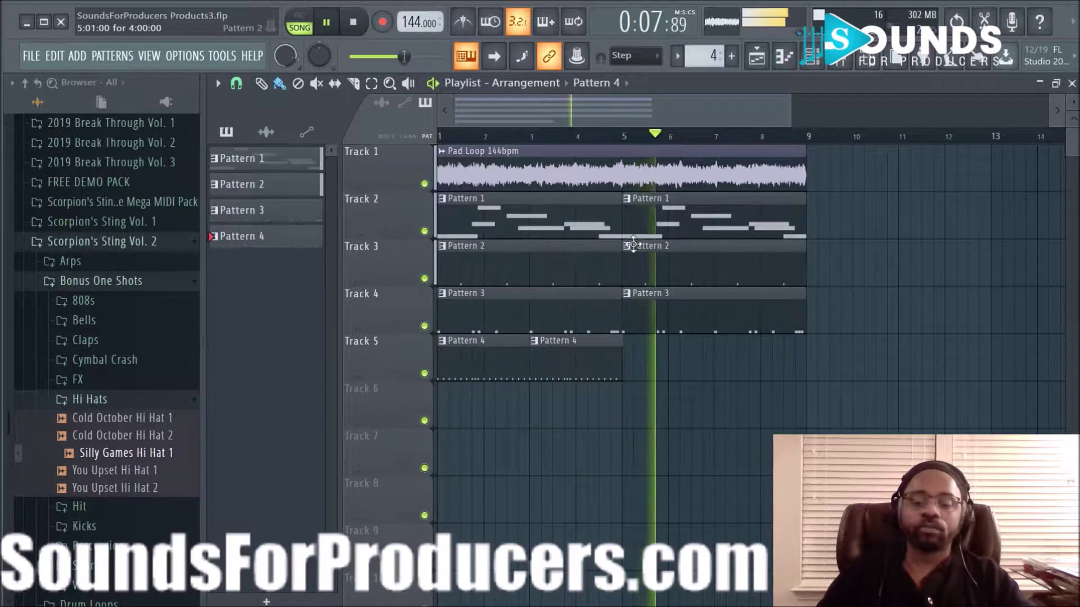
- Shift the second Pattern 4 clip a few steps past bar 3 and set the playlist snap to (none)
{"action": "scroll", "coordinate": [621, 148], "scroll_direction": "up", "scroll_amount": 4}
{"action": "left_click_drag", "start_coordinate": [613, 130], "coordinate": [556, 135]}
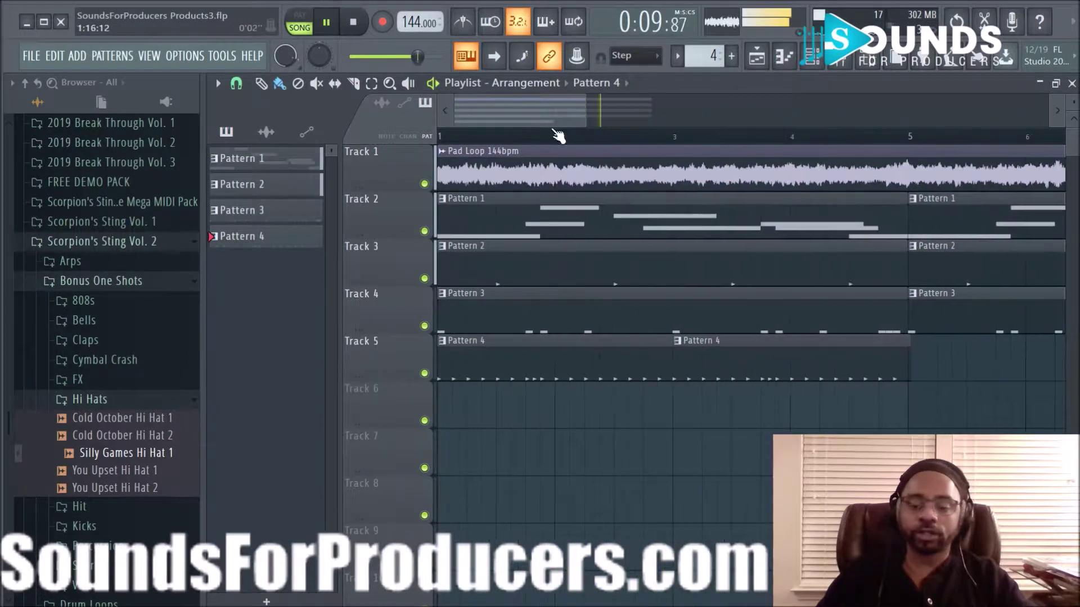
{"action": "left_click_drag", "start_coordinate": [730, 364], "coordinate": [752, 368]}
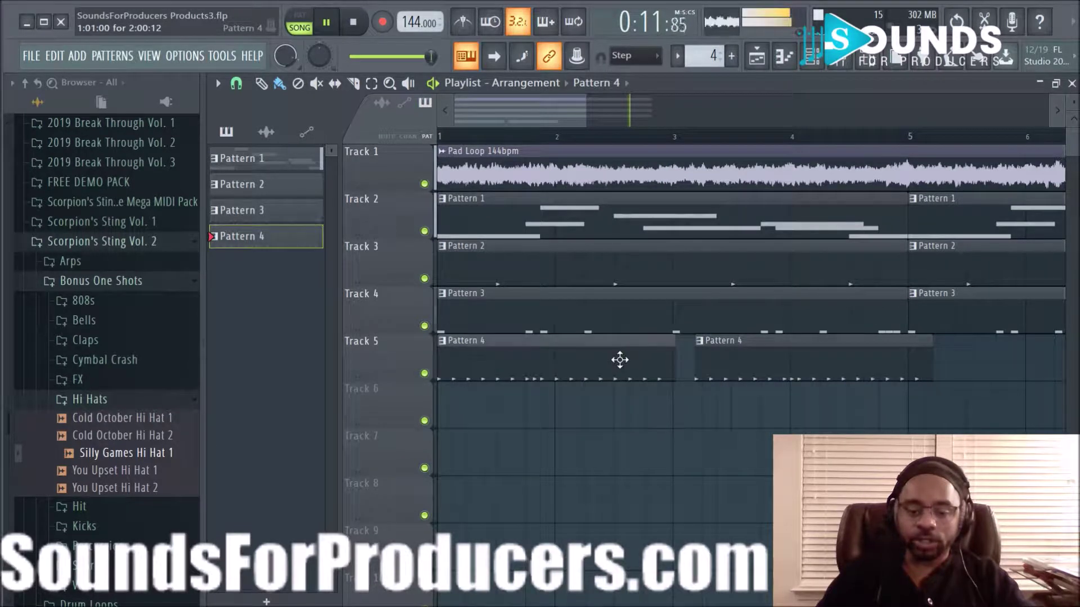
{"action": "left_click", "coordinate": [236, 84]}
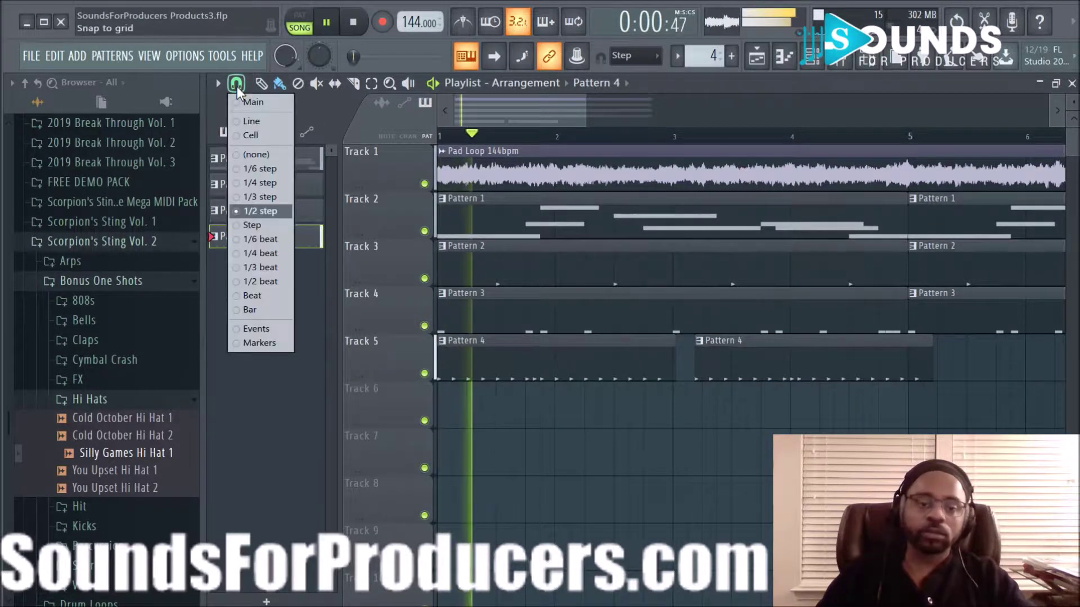
{"action": "left_click", "coordinate": [245, 148]}
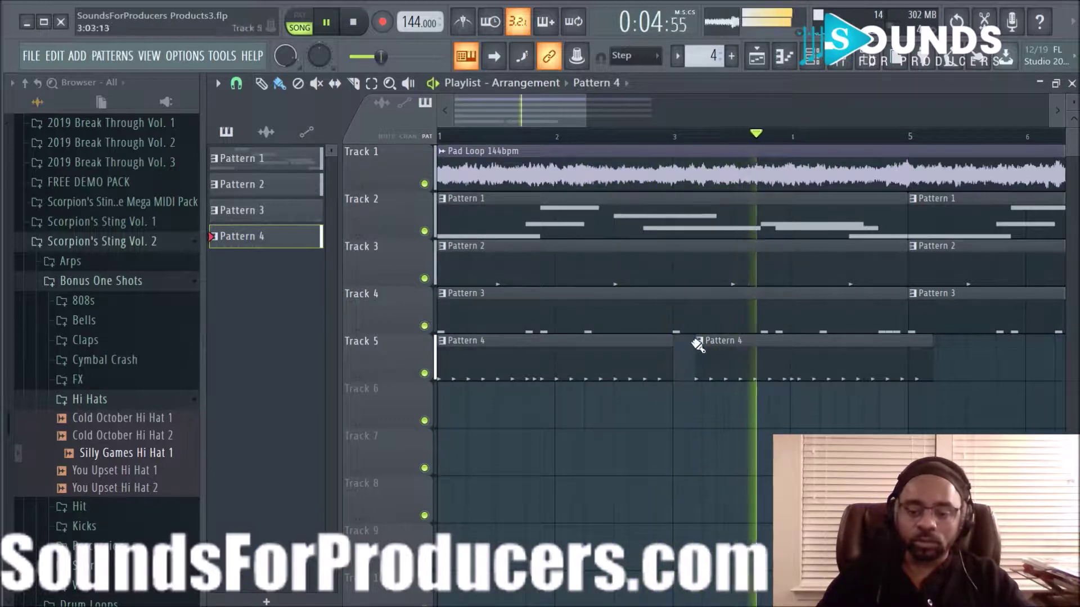
- Stop playback, set the playlist snap to Step and realign the second Pattern 4 clip to bar 3
{"action": "key", "text": "space"}
{"action": "left_click", "coordinate": [236, 84]}
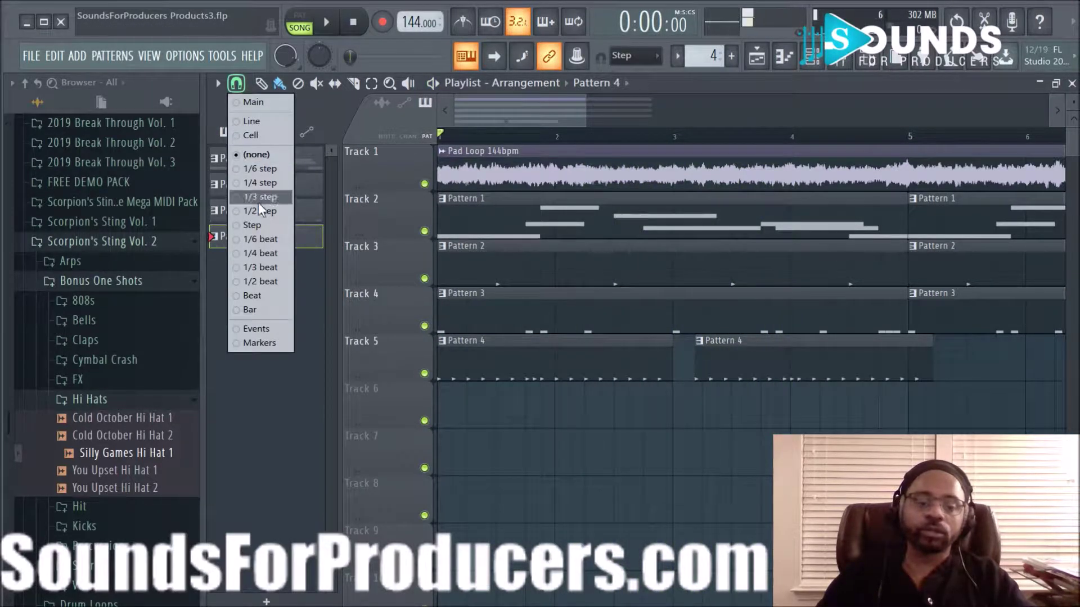
{"action": "left_click", "coordinate": [259, 224]}
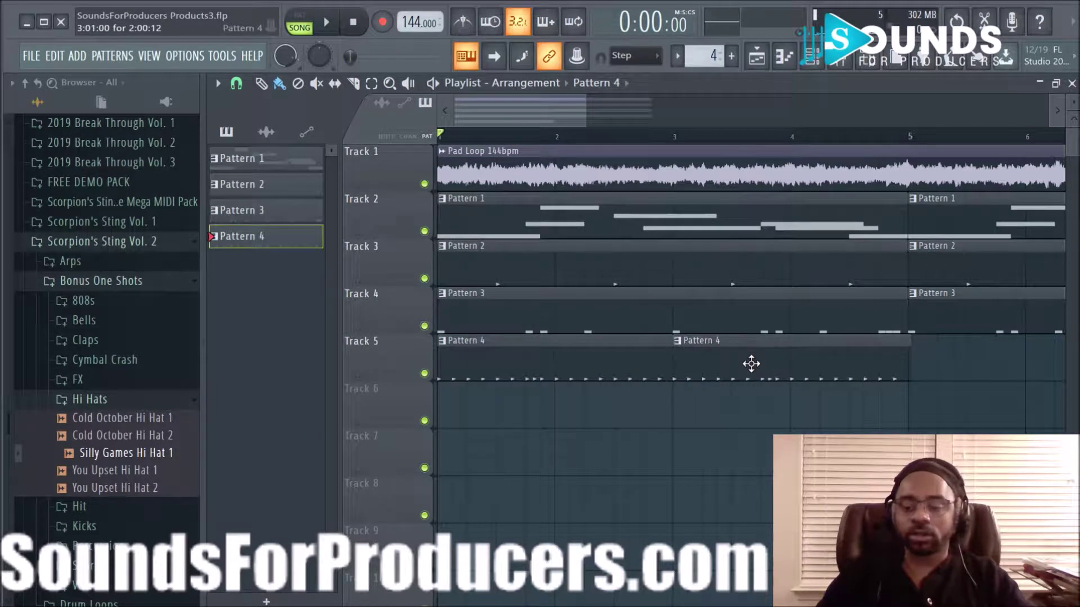
- Turn the playlist snap off and trim the second Pattern 4 clip to end exactly at bar 5, checking the edge up close
{"action": "left_click", "coordinate": [237, 85]}
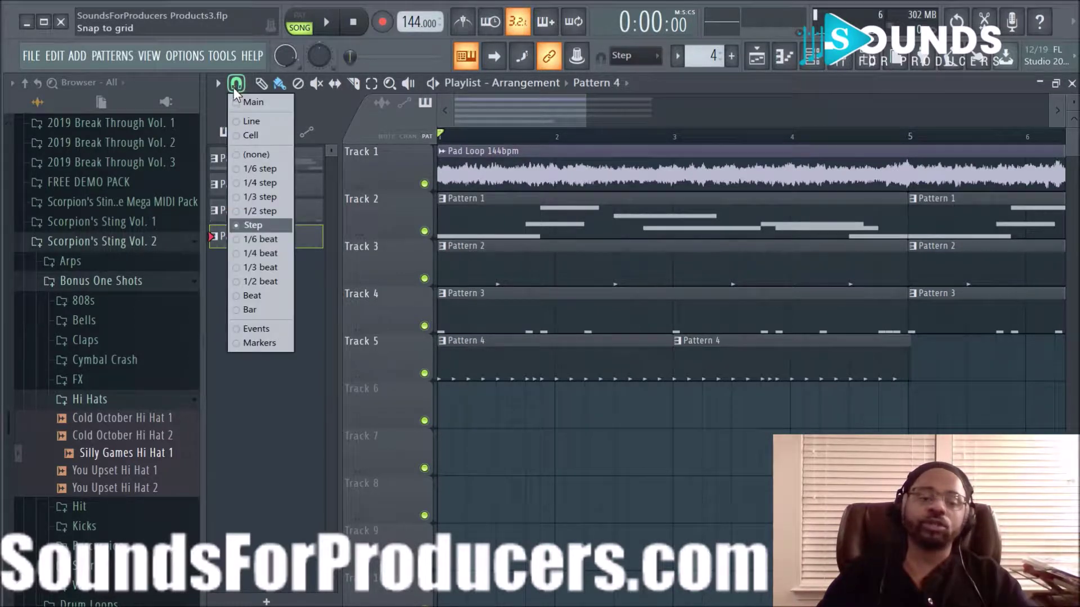
{"action": "left_click", "coordinate": [259, 150]}
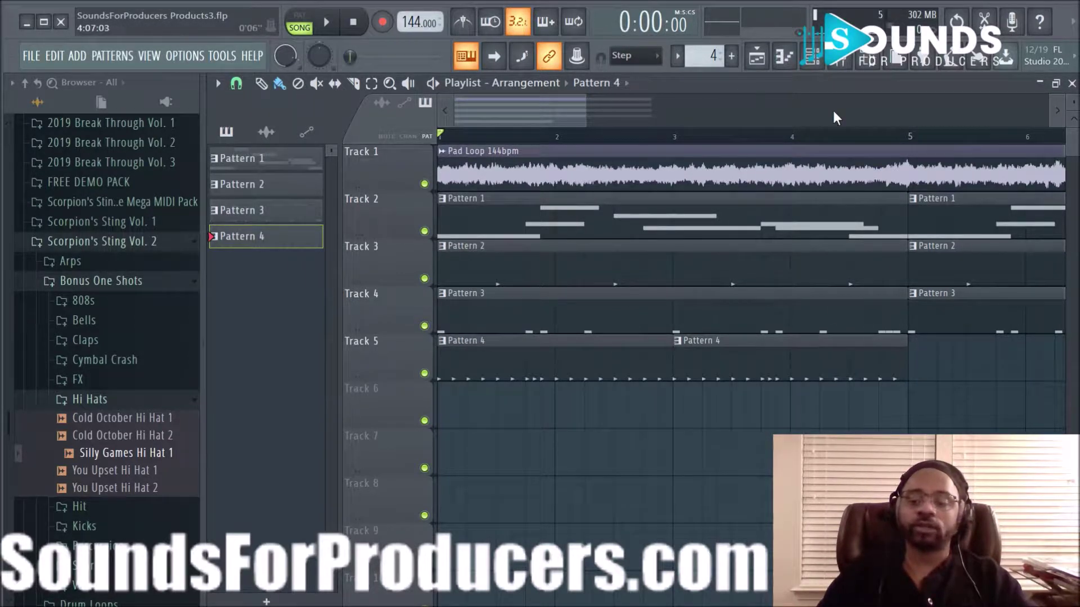
{"action": "scroll", "coordinate": [841, 144], "scroll_direction": "up", "scroll_amount": 3}
{"action": "scroll", "coordinate": [549, 109], "scroll_direction": "up", "scroll_amount": 3}
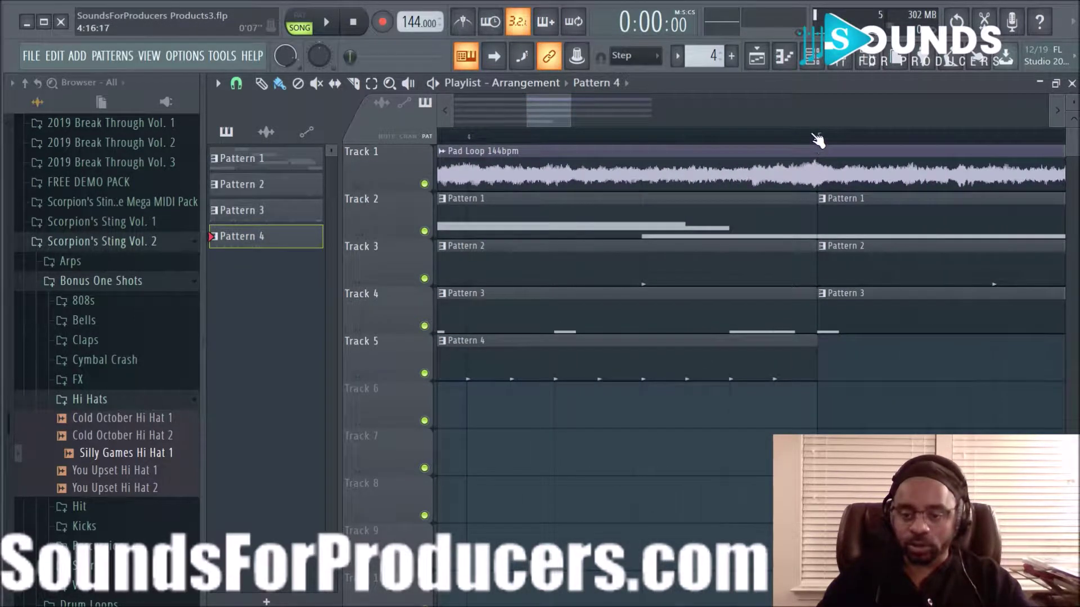
{"action": "scroll", "coordinate": [819, 140], "scroll_direction": "up", "scroll_amount": 3}
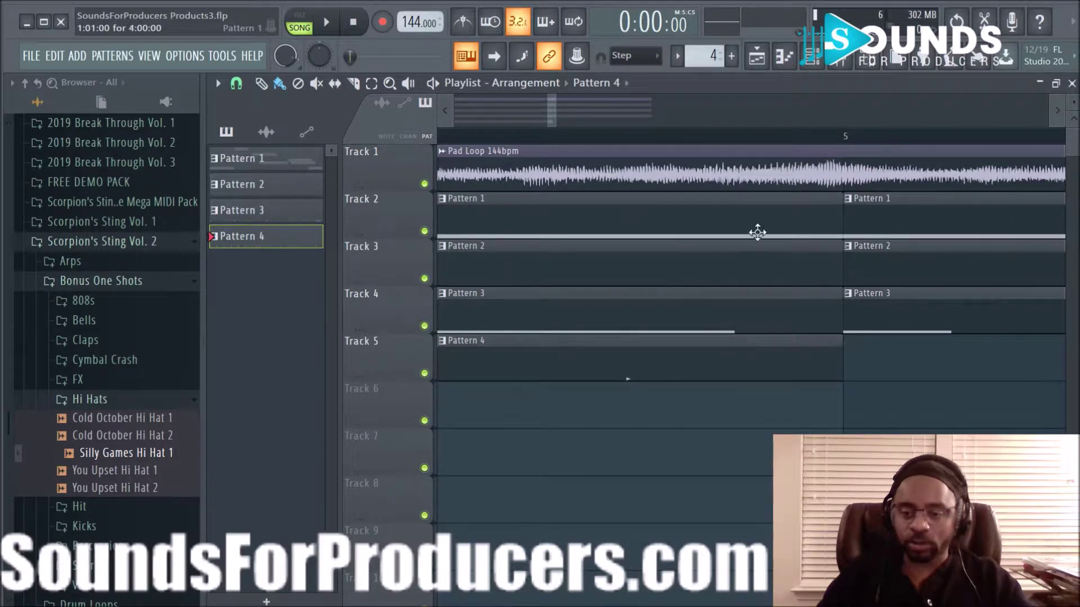
{"action": "scroll", "coordinate": [686, 137], "scroll_direction": "down", "scroll_amount": 3}
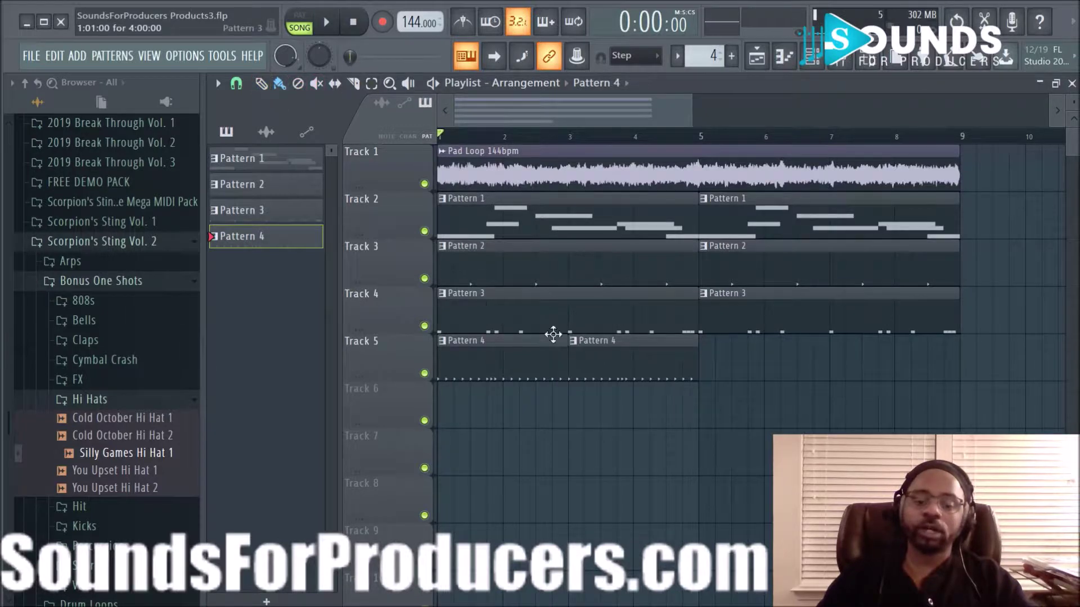
- Set the playlist snap to 1/2 step for moving the second Pattern 4 clip on Track 5
{"action": "left_click", "coordinate": [236, 83]}
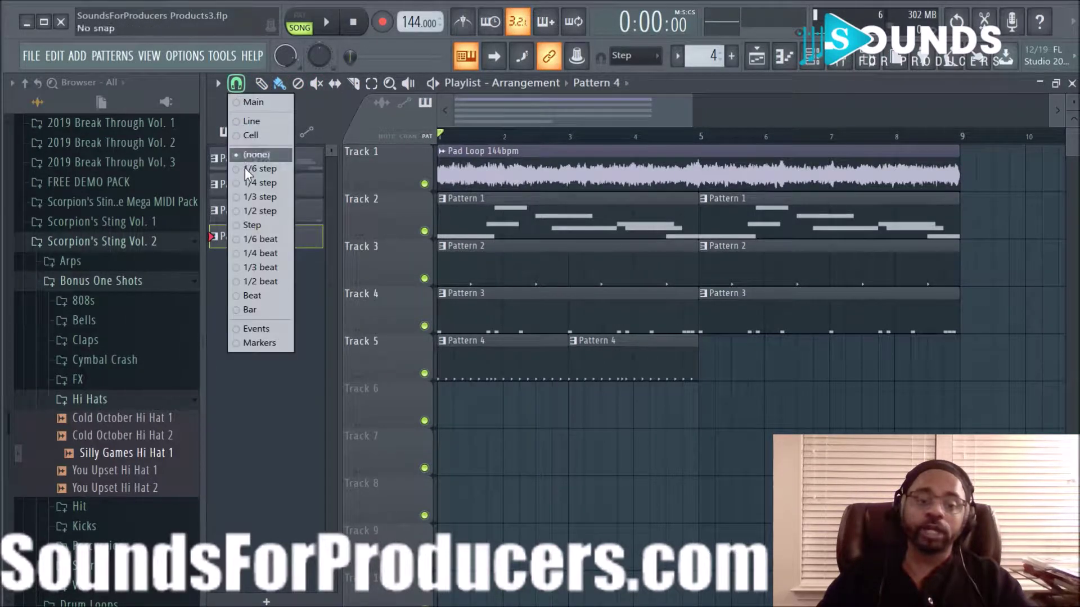
{"action": "left_click", "coordinate": [249, 216]}
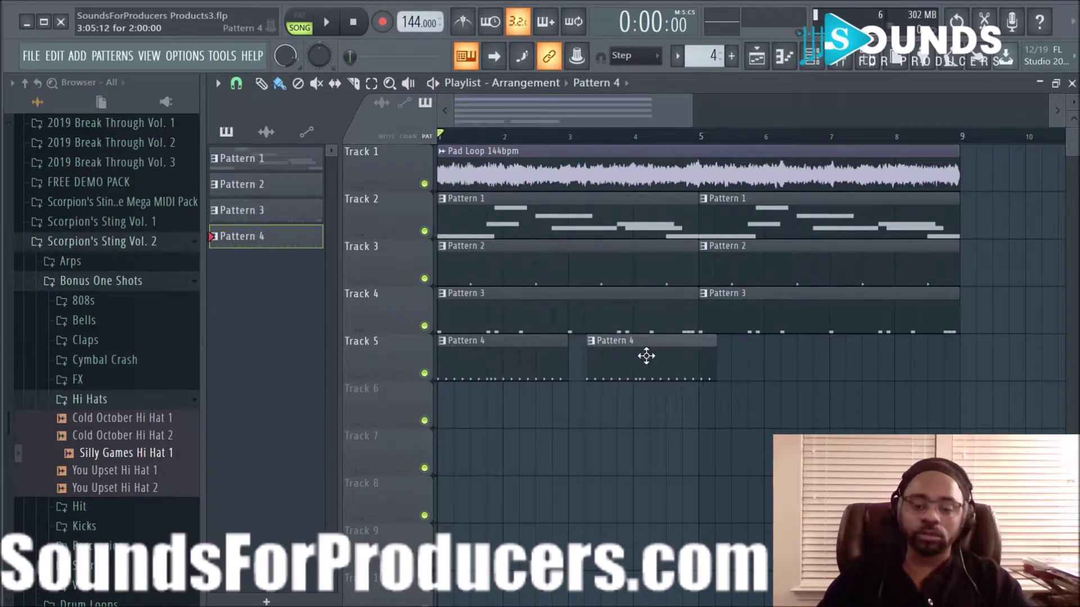
- Turn the playlist snap off and trim the first Pattern 4 clip on Track 5 to end exactly at bar 3
{"action": "scroll", "coordinate": [555, 141], "scroll_direction": "up", "scroll_amount": 4}
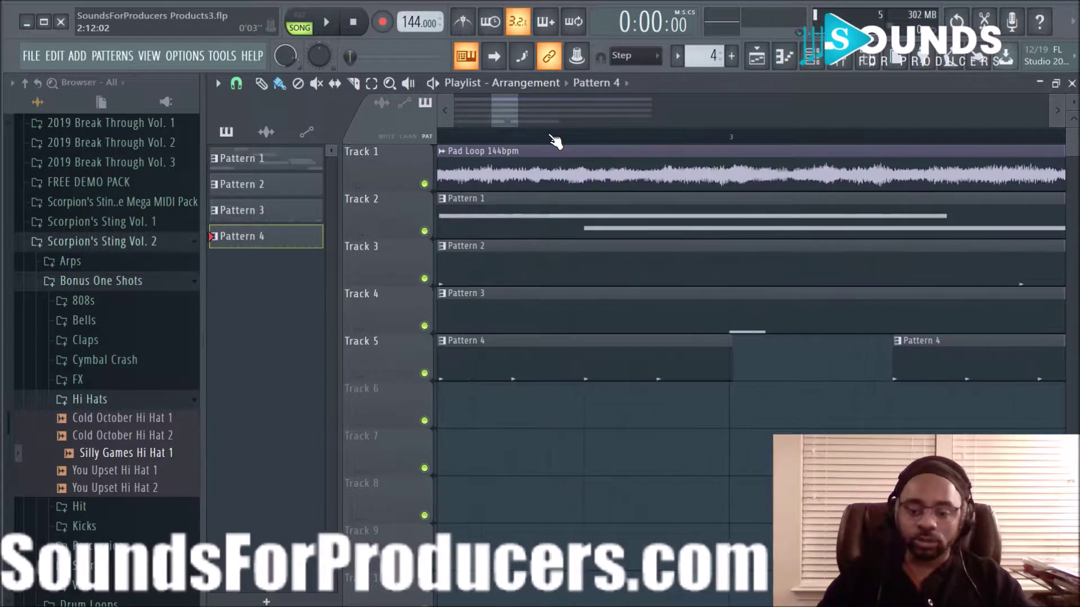
{"action": "scroll", "coordinate": [555, 141], "scroll_direction": "up", "scroll_amount": 2}
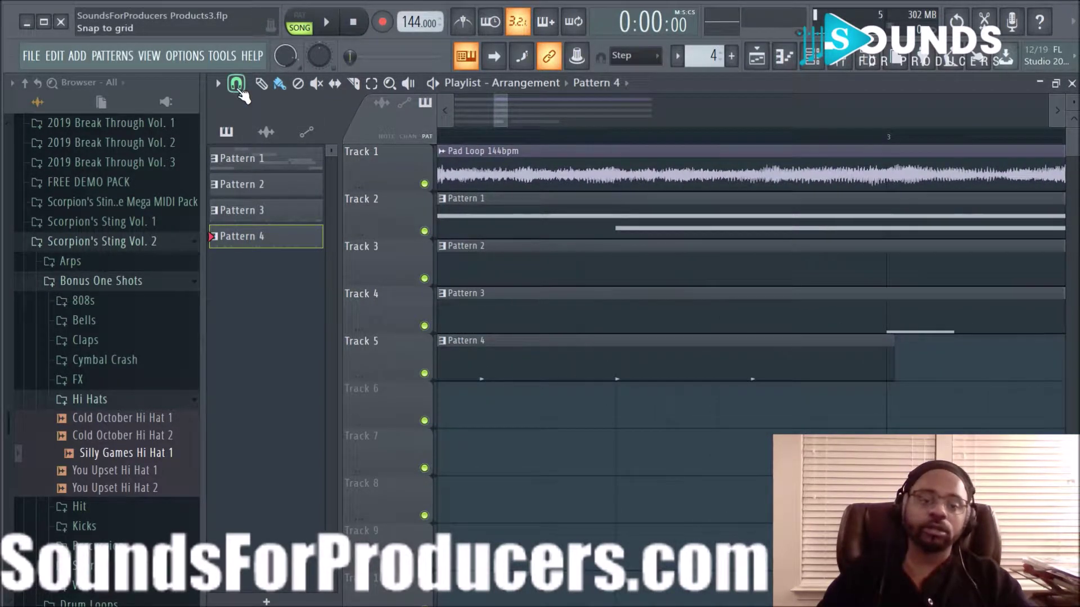
{"action": "left_click", "coordinate": [236, 85]}
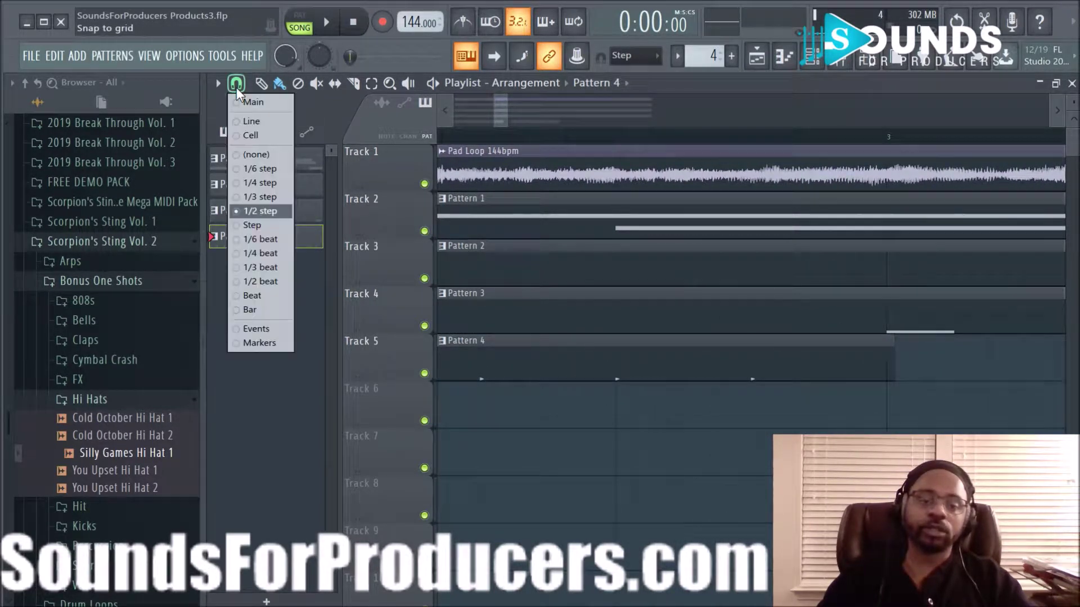
{"action": "left_click", "coordinate": [261, 155]}
{"action": "left_click_drag", "start_coordinate": [893, 356], "coordinate": [890, 356]}
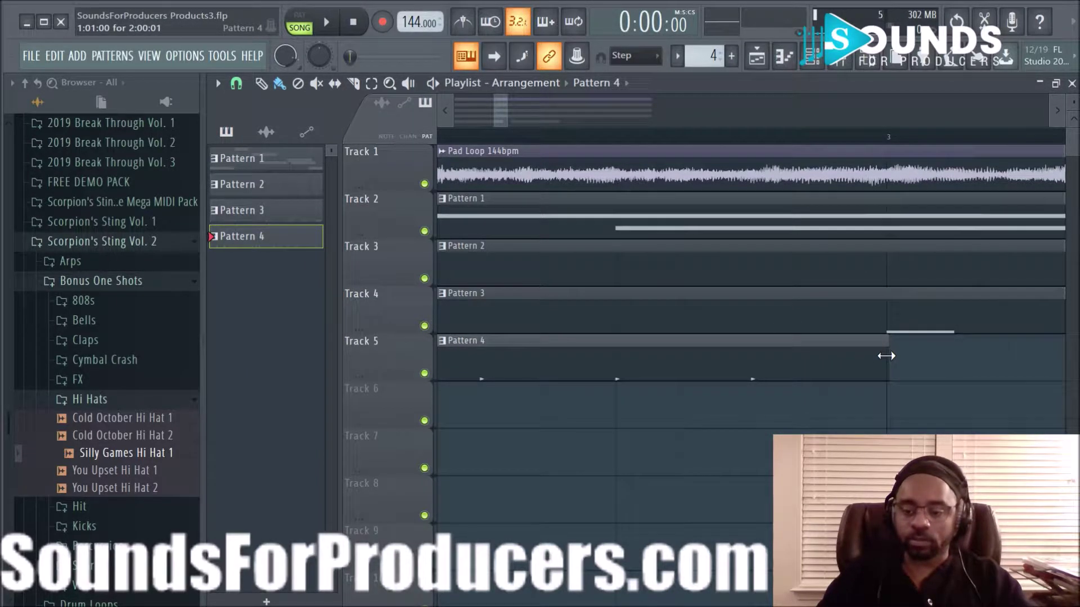
{"action": "scroll", "coordinate": [831, 149], "scroll_direction": "down", "scroll_amount": 5}
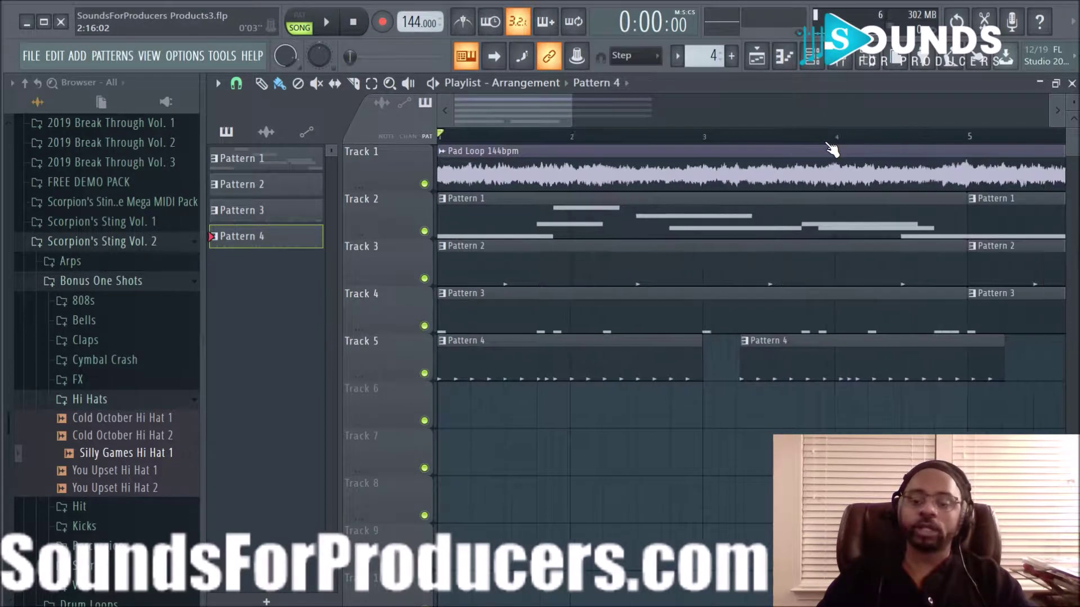
- Set the playlist snap to 1/2 step, move the second Pattern 4 clip back to bar 3 and play the arrangement
{"action": "left_click", "coordinate": [236, 84]}
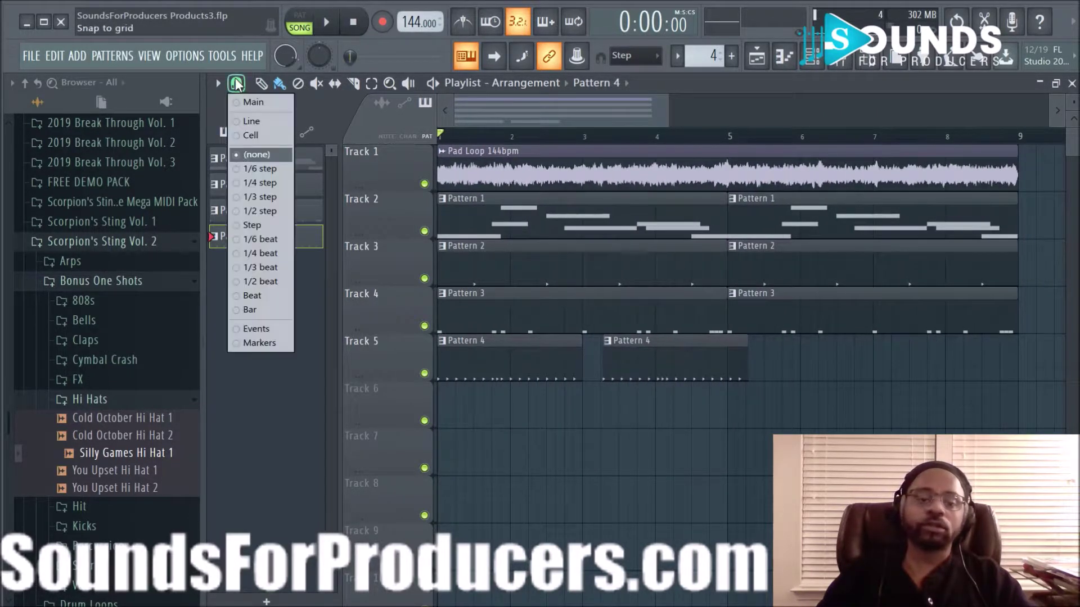
{"action": "left_click", "coordinate": [263, 215]}
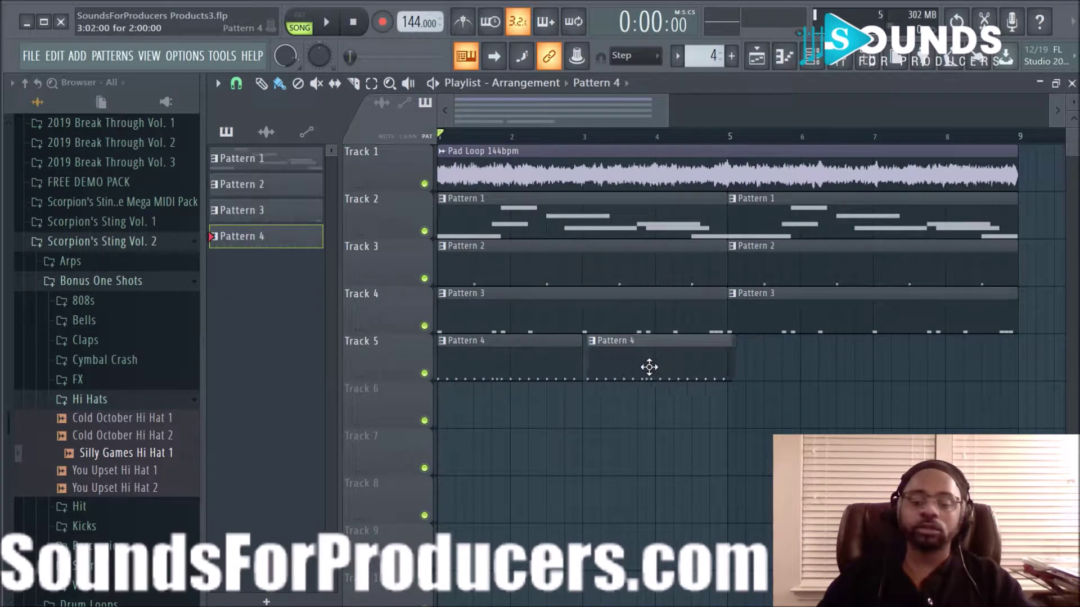
{"action": "key", "text": "space"}
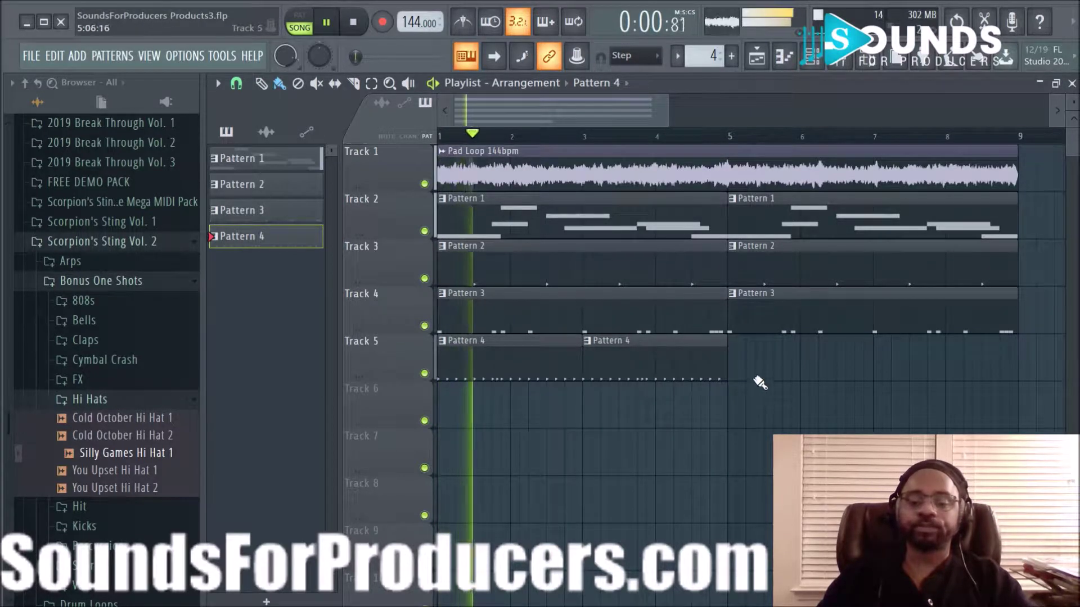
- Duplicate both Pattern 4 clips on Track 5 so the copies fill bars 5 to 9, then deselect them
{"action": "left_click_drag", "start_coordinate": [765, 359], "coordinate": [467, 358]}
{"action": "key", "text": "ctrl+b"}
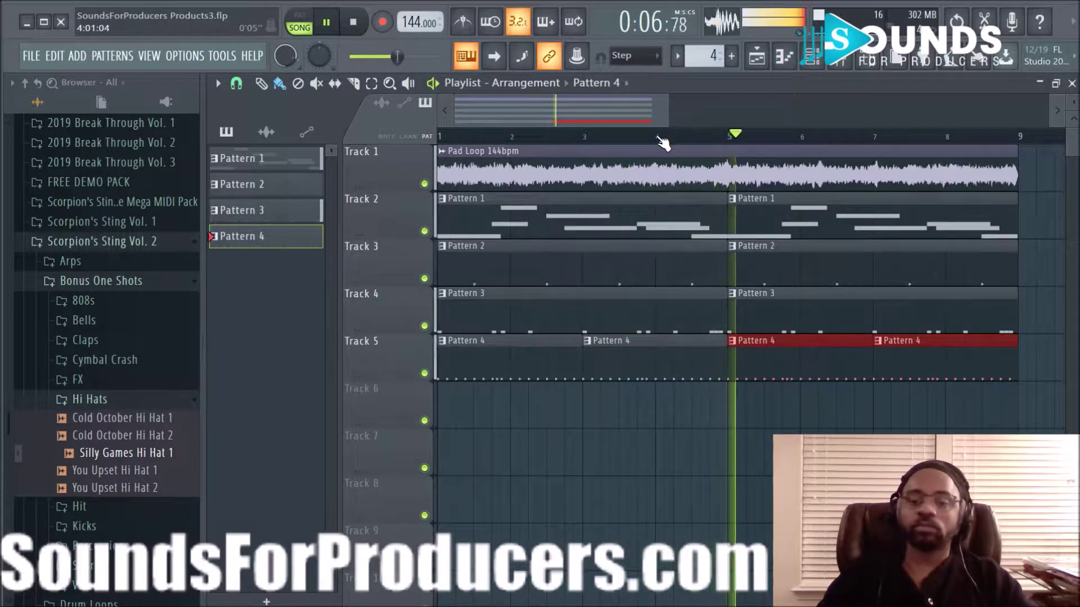
{"action": "scroll", "coordinate": [663, 135], "scroll_direction": "down", "scroll_amount": 2}
{"action": "left_click", "coordinate": [713, 424]}
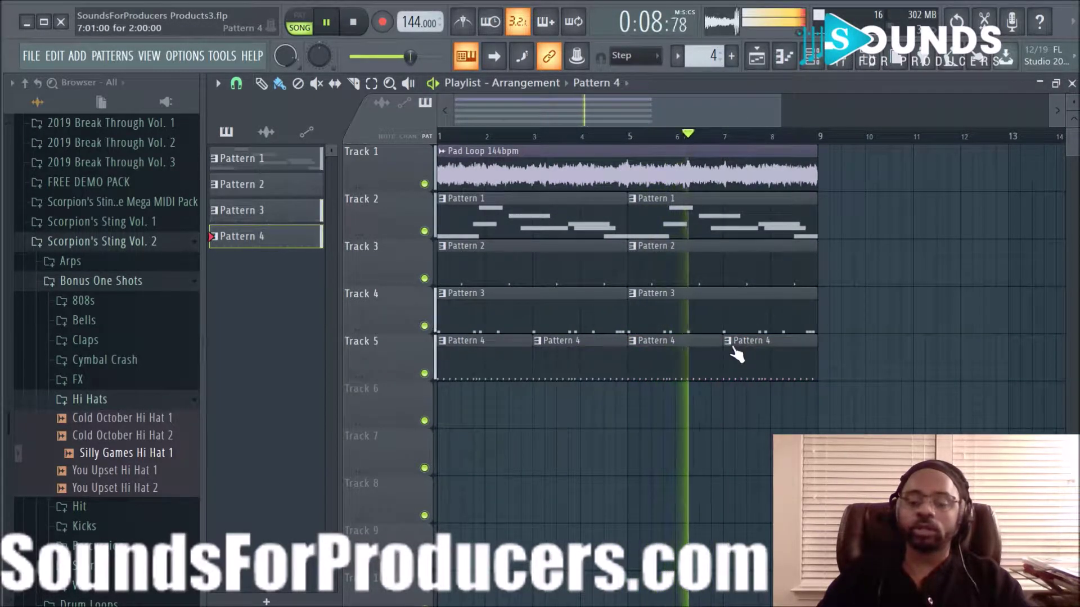
- Make the last Pattern 4 clip on Track 5 unique and open its hi-hat notes in the piano roll
{"action": "left_click", "coordinate": [730, 341]}
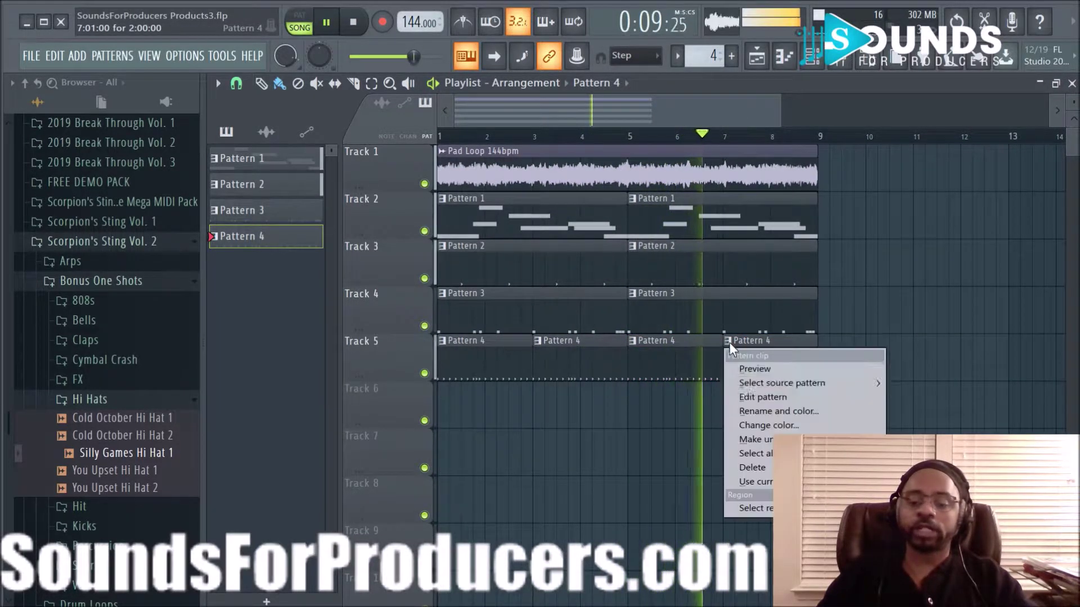
{"action": "left_click", "coordinate": [755, 438]}
{"action": "double_click", "coordinate": [768, 365]}
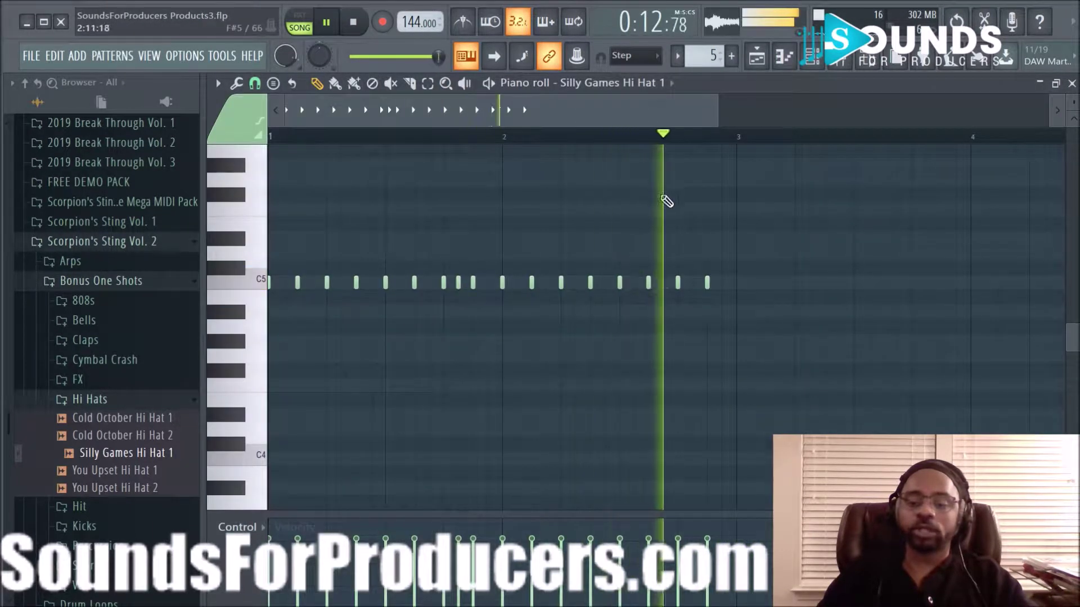
- With the piano roll snap at 1/3 beat, replace the hi-hats from beat 3 of bar 2 with a C5 triplet run ending on bar 3
{"action": "key", "text": "space"}
{"action": "left_click", "coordinate": [254, 86]}
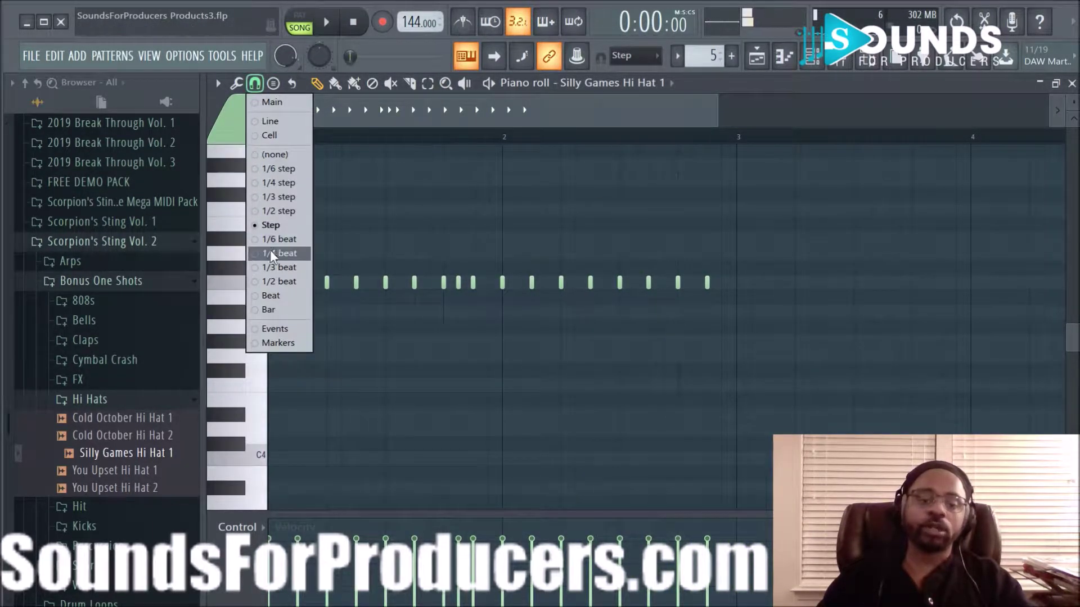
{"action": "left_click", "coordinate": [273, 269]}
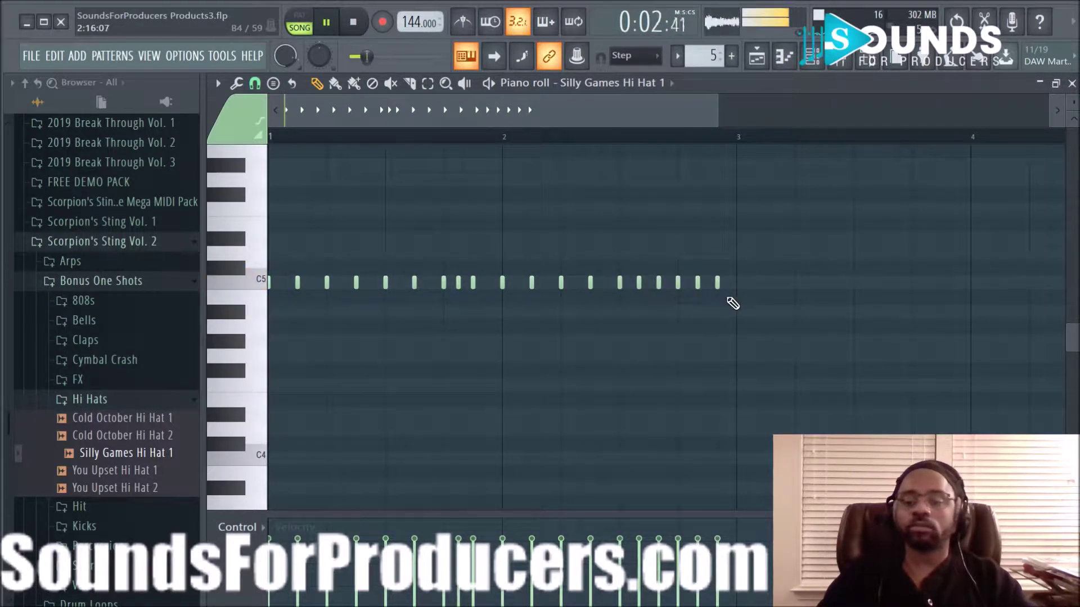
{"action": "left_click", "coordinate": [737, 283]}
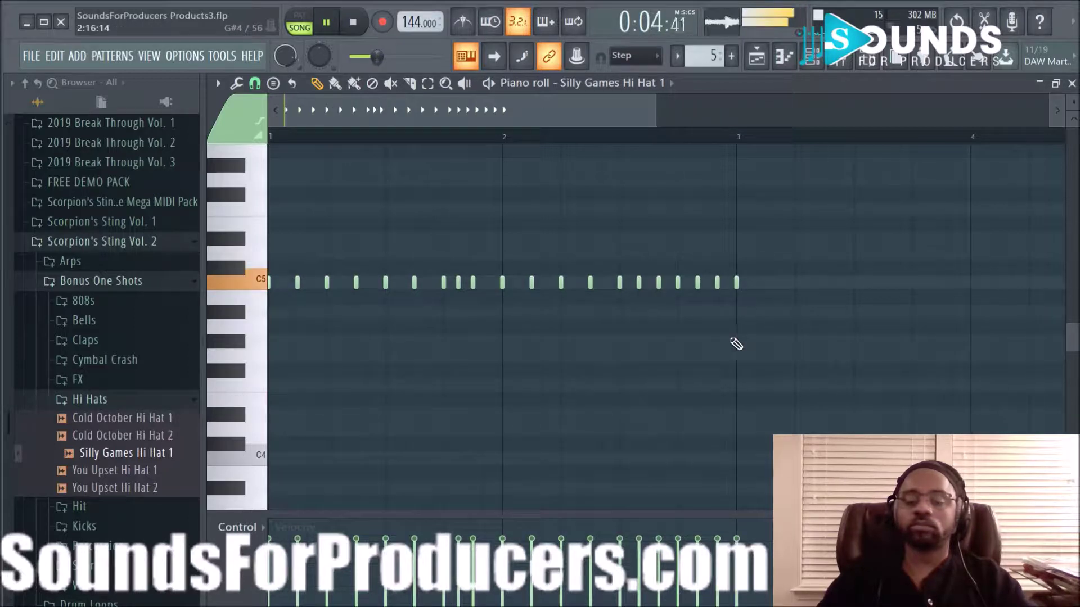
- Return to the playlist, trim the Pattern 5 clip to end at bar 9 and save the project
{"action": "left_click", "coordinate": [756, 56]}
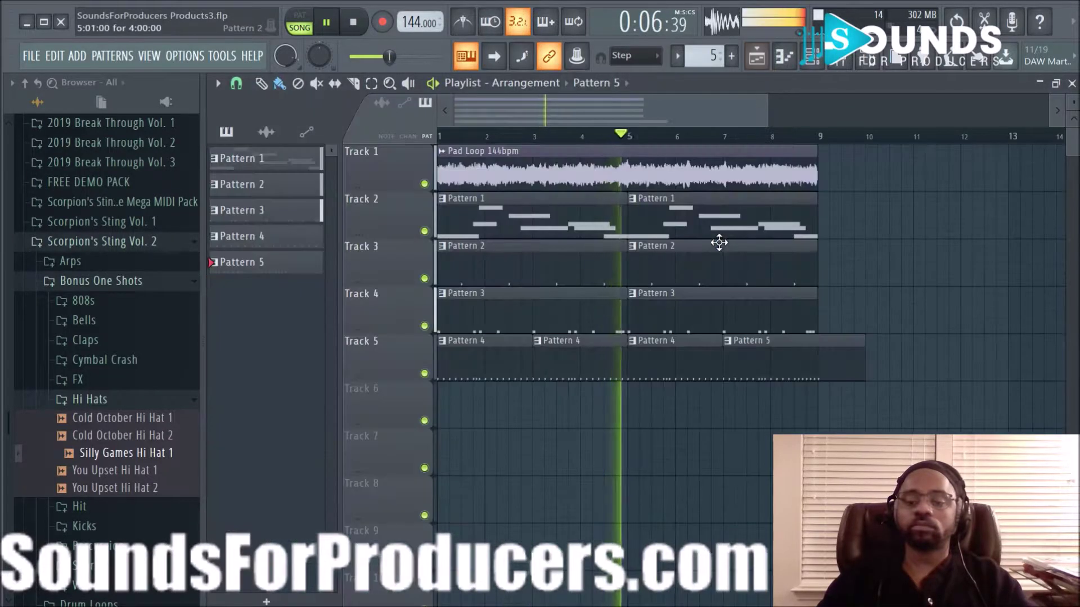
{"action": "left_click_drag", "start_coordinate": [865, 341], "coordinate": [820, 341]}
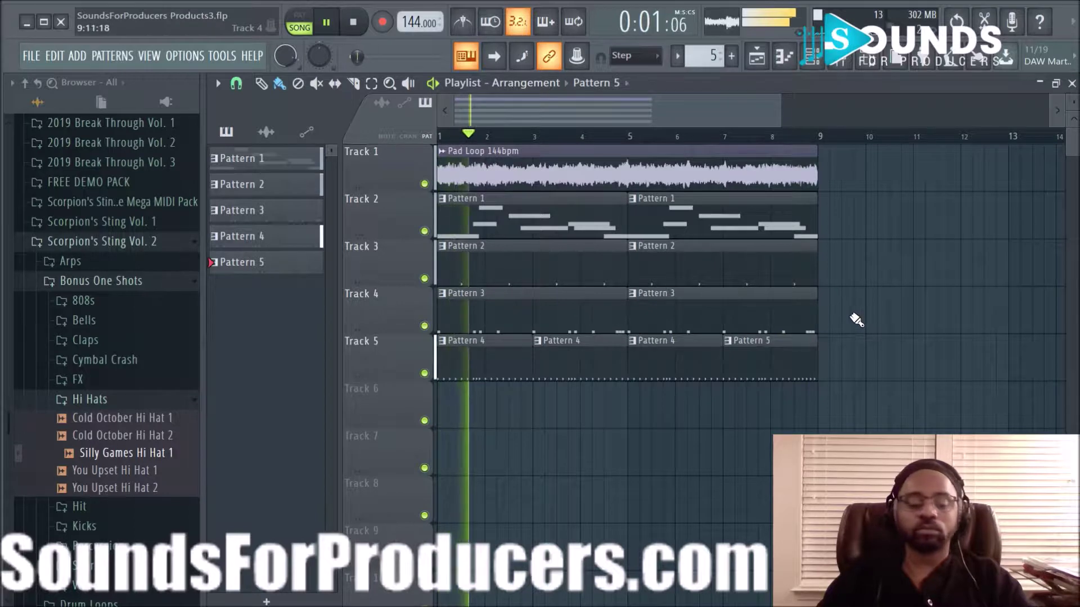
{"action": "key", "text": "ctrl+s"}
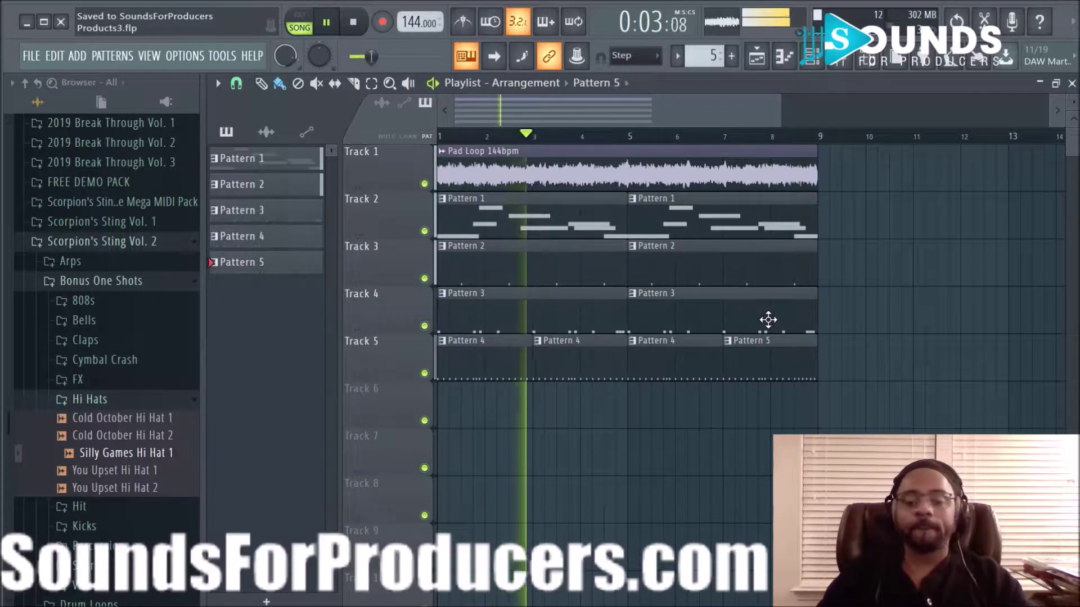
- Show the channel rack and route Silly Games Kick 1 to mixer track 5 and Silly Games Hi Hat 1 to track 6
{"action": "left_click", "coordinate": [813, 65]}
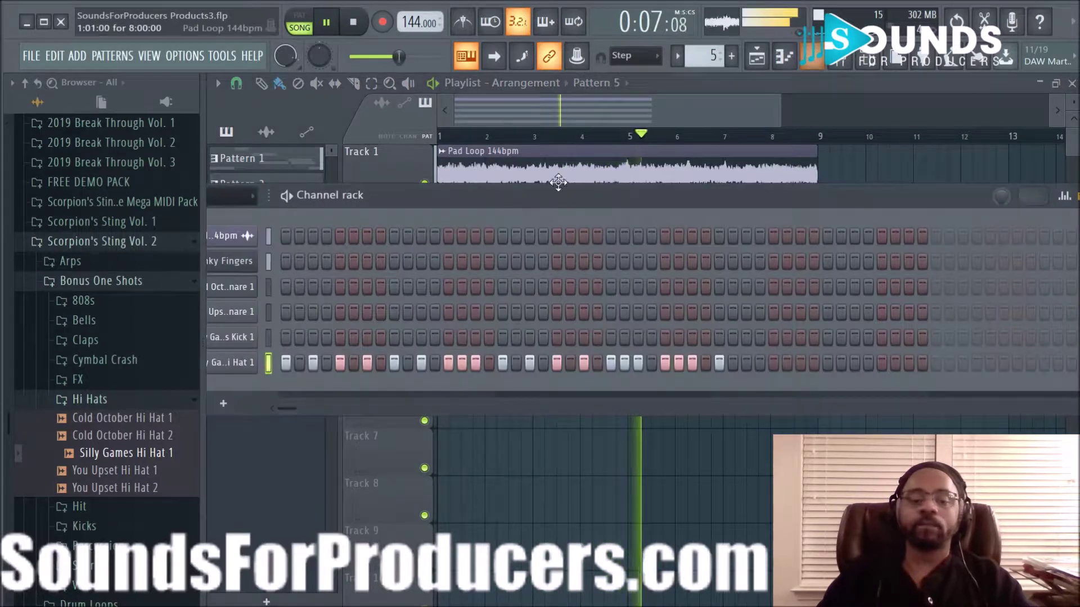
{"action": "left_click_drag", "start_coordinate": [497, 200], "coordinate": [555, 208]}
{"action": "scroll", "coordinate": [316, 325], "scroll_direction": "up", "scroll_amount": 4}
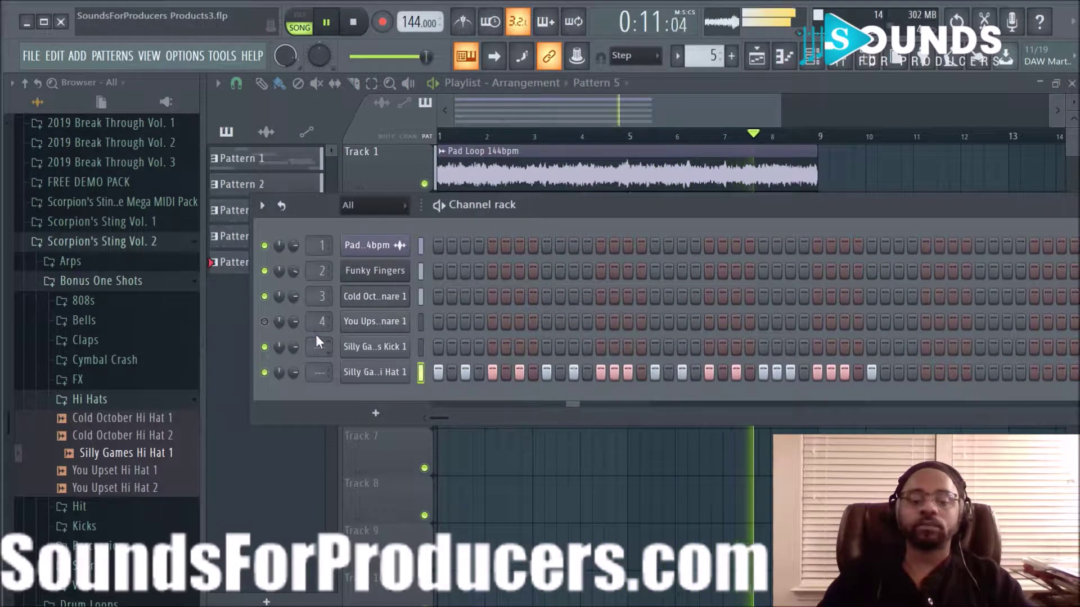
{"action": "key", "text": "space"}
{"action": "left_click", "coordinate": [374, 322]}
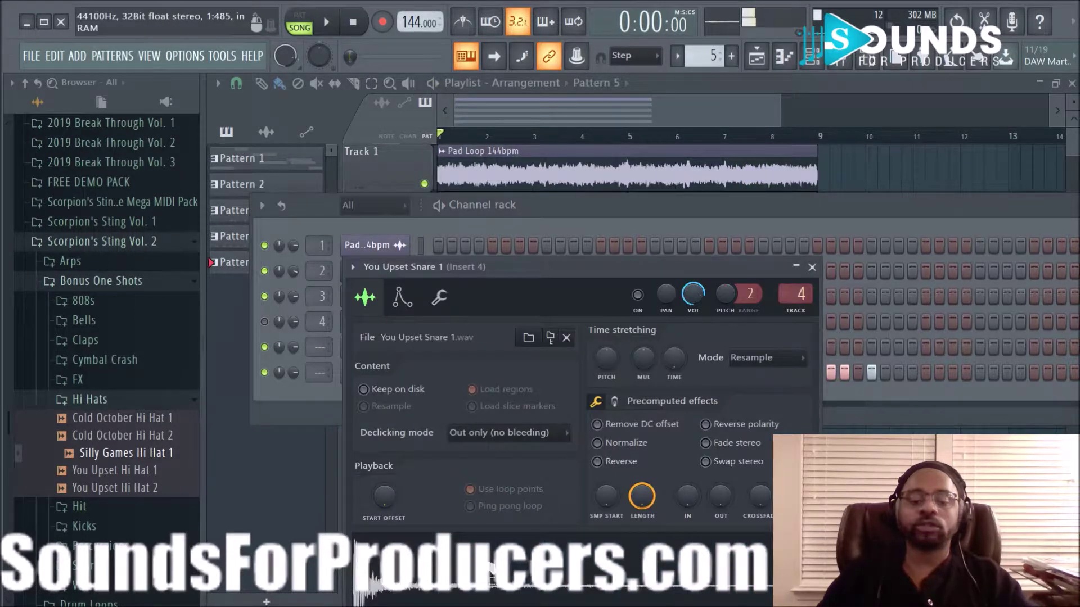
{"action": "left_click", "coordinate": [813, 267]}
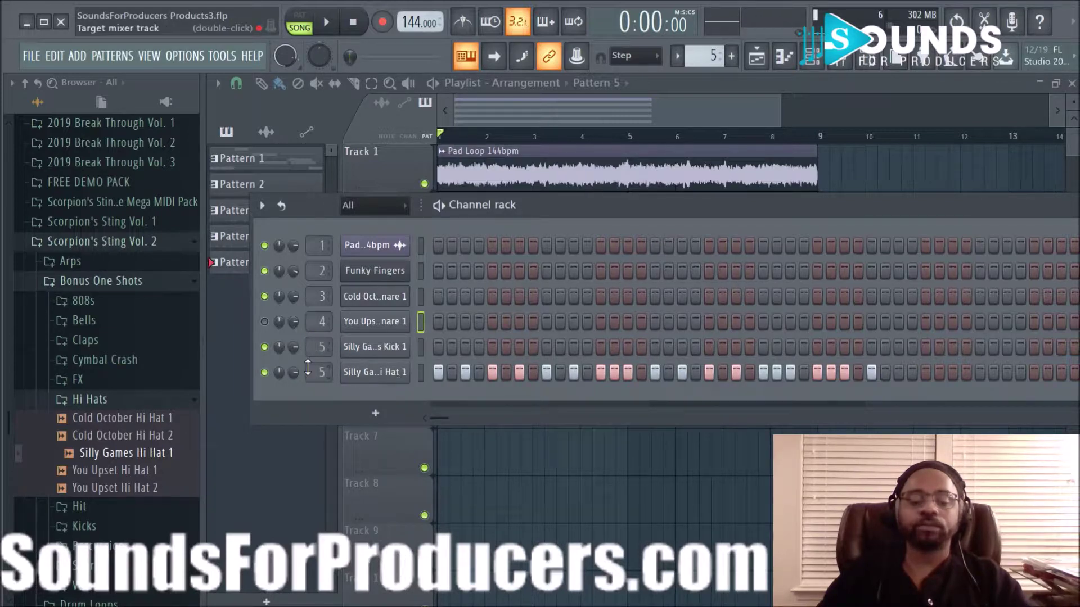
- Set the Silly Games Hi Hat 1 channel to cut itself, using group 5 cut by 5, and close its settings
{"action": "left_click", "coordinate": [370, 373]}
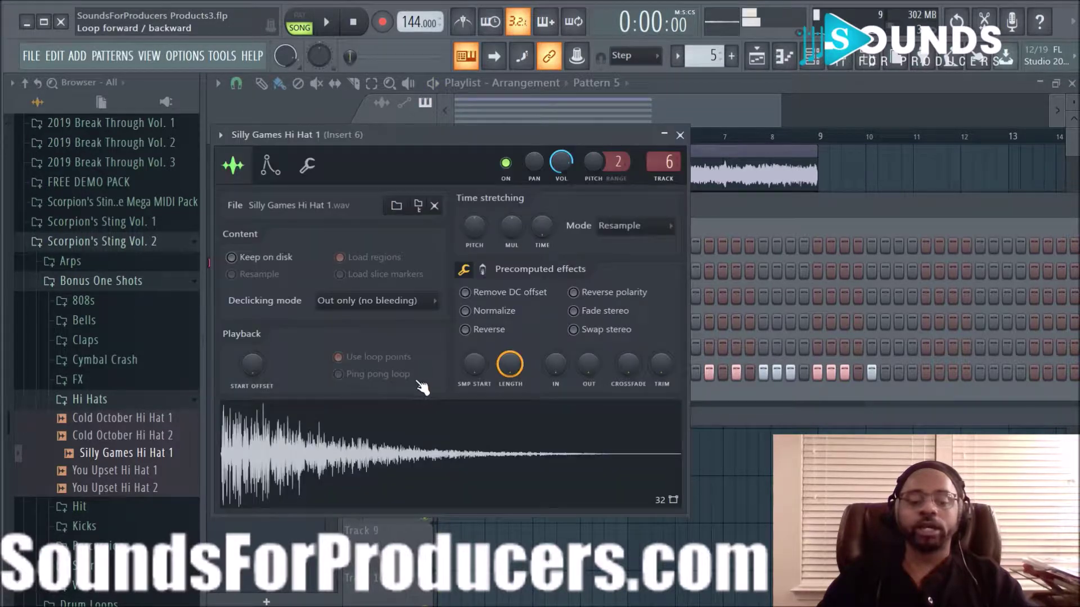
{"action": "left_click", "coordinate": [322, 162]}
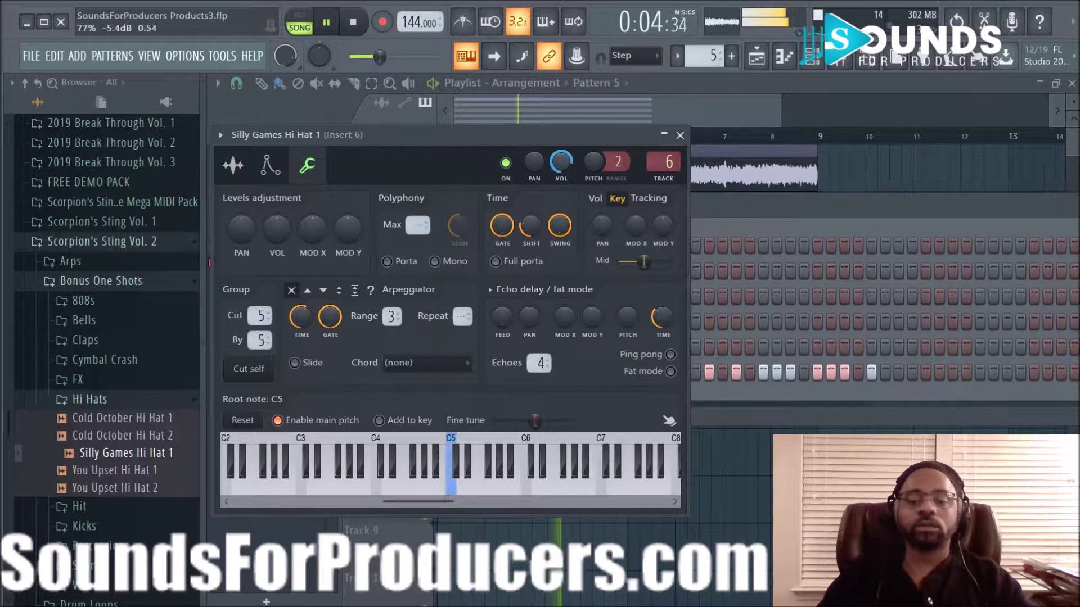
{"action": "left_click", "coordinate": [680, 135]}
- Add some swing in the channel rack, listen to it in playback and close the rack
{"action": "left_click_drag", "start_coordinate": [784, 206], "coordinate": [549, 228]}
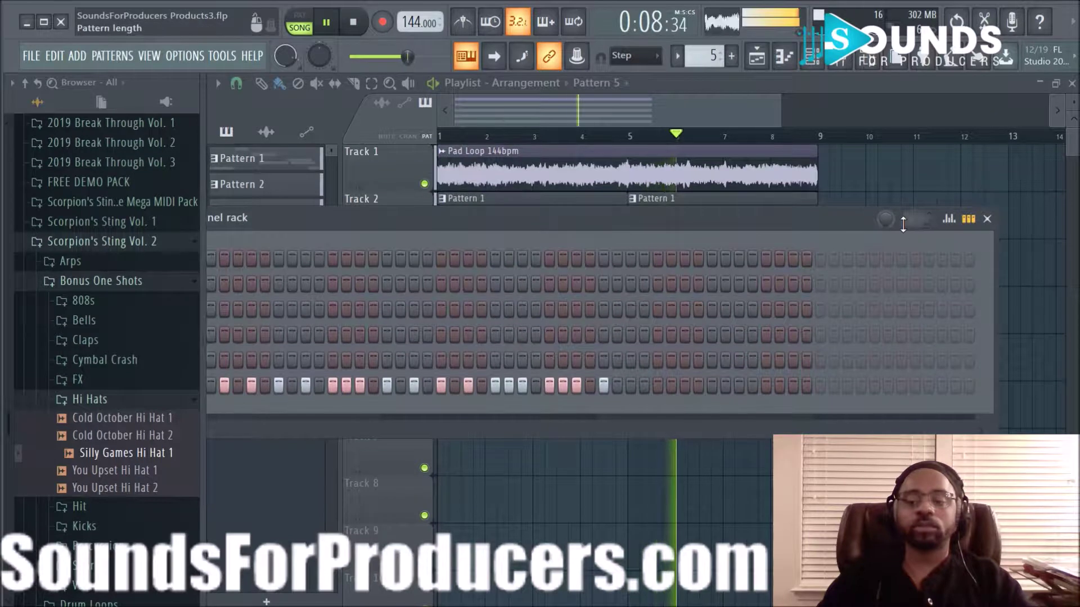
{"action": "key", "text": "space"}
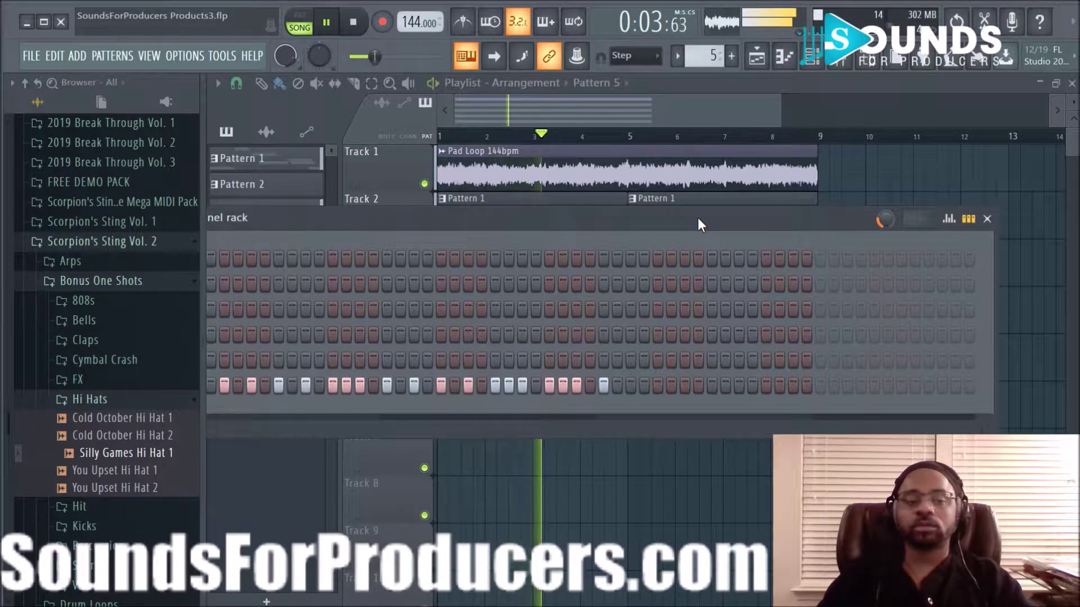
{"action": "scroll", "coordinate": [876, 220], "scroll_direction": "up", "scroll_amount": 3}
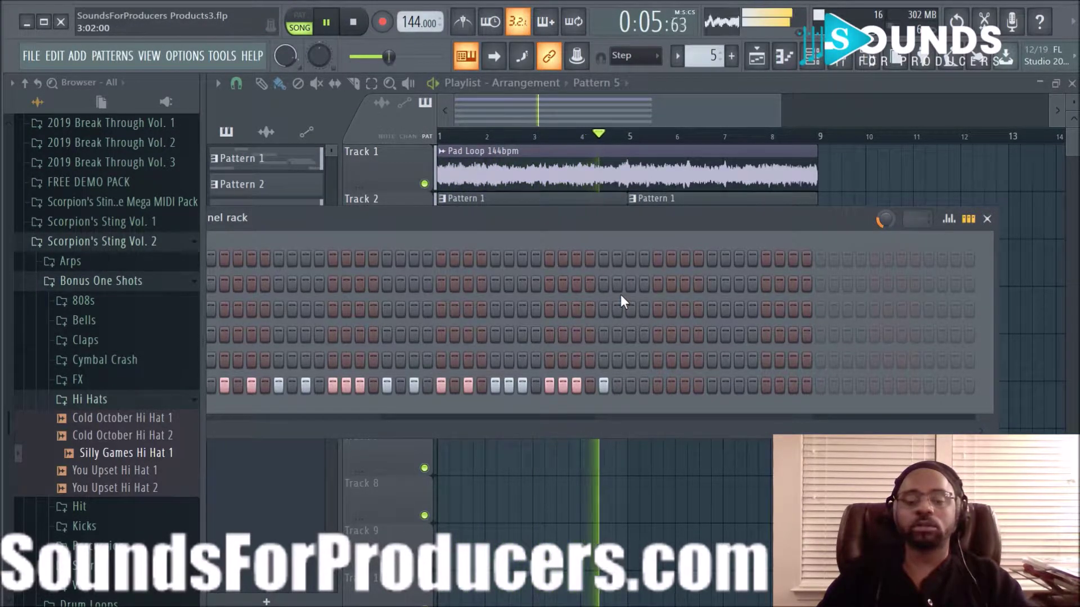
{"action": "key", "text": "F6"}
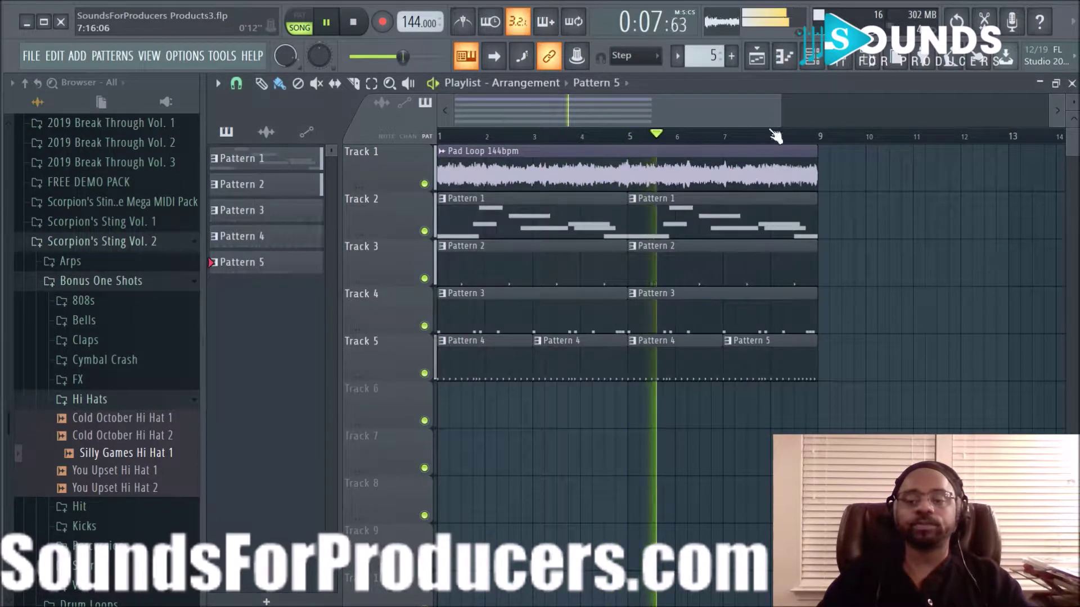
- Open the mixer and audition Insert 1 soloed from the start of the song
{"action": "left_click", "coordinate": [835, 65]}
{"action": "key", "text": "space"}
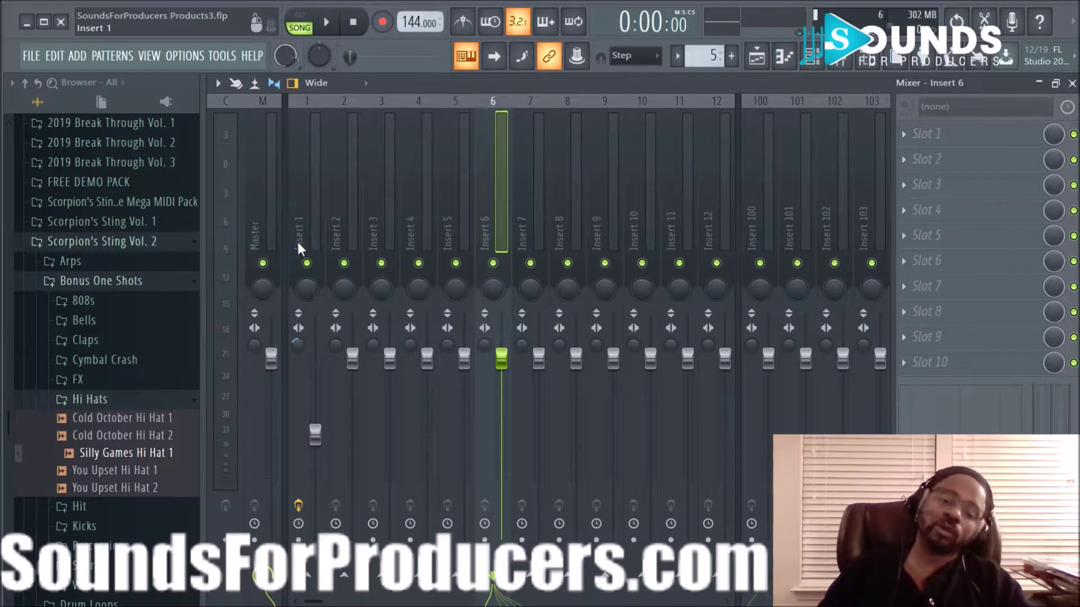
{"action": "key", "text": "space"}
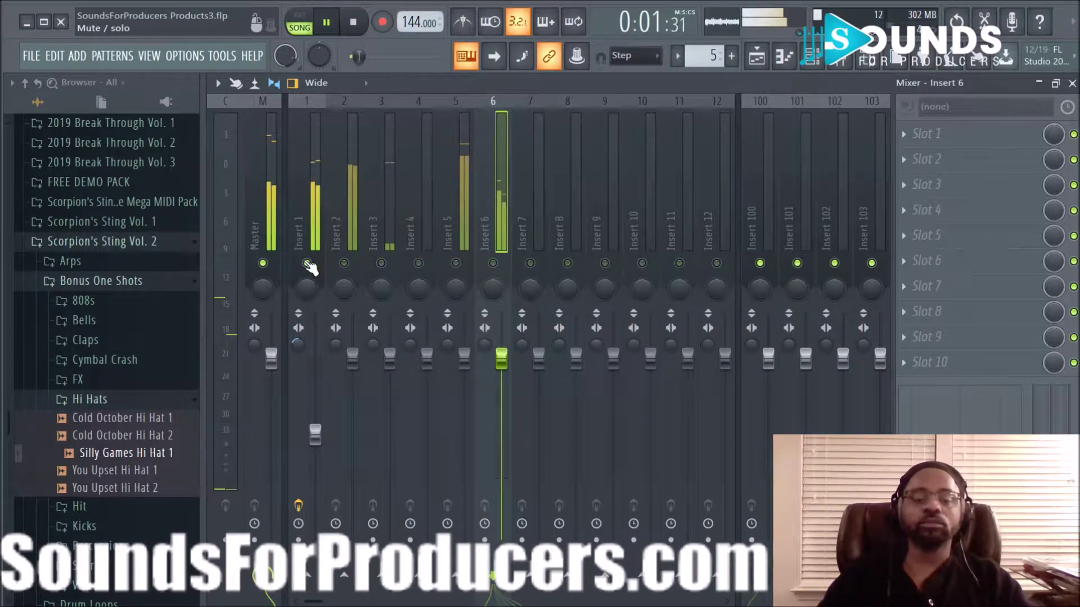
{"action": "right_click", "coordinate": [307, 263]}
- Rename mixer track Insert 1 as "Choir Loop"
{"action": "right_click", "coordinate": [318, 100]}
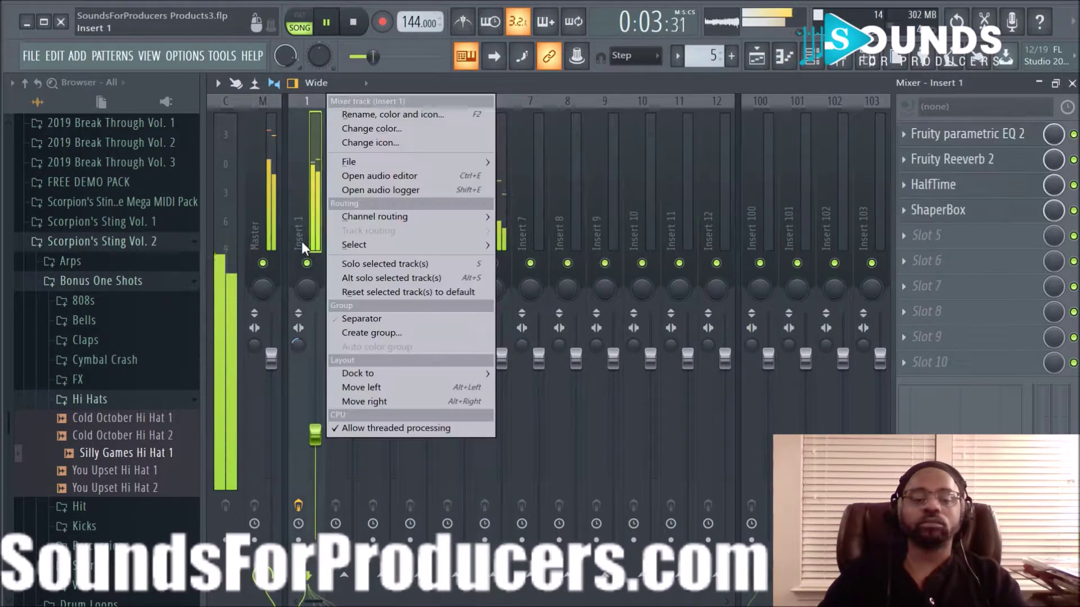
{"action": "left_click", "coordinate": [388, 112]}
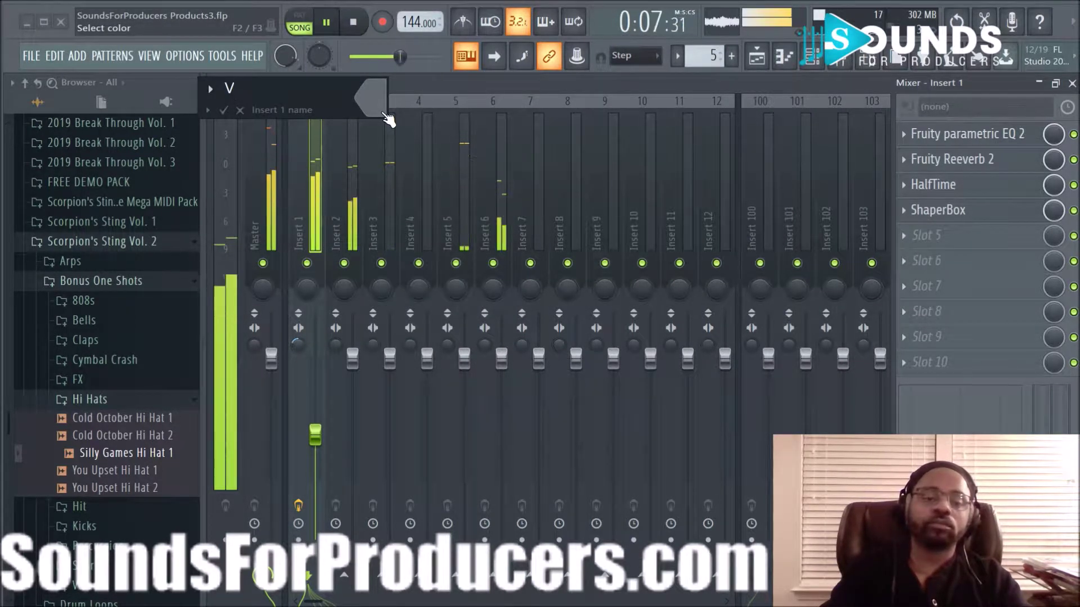
{"action": "type", "text": "Chori"}
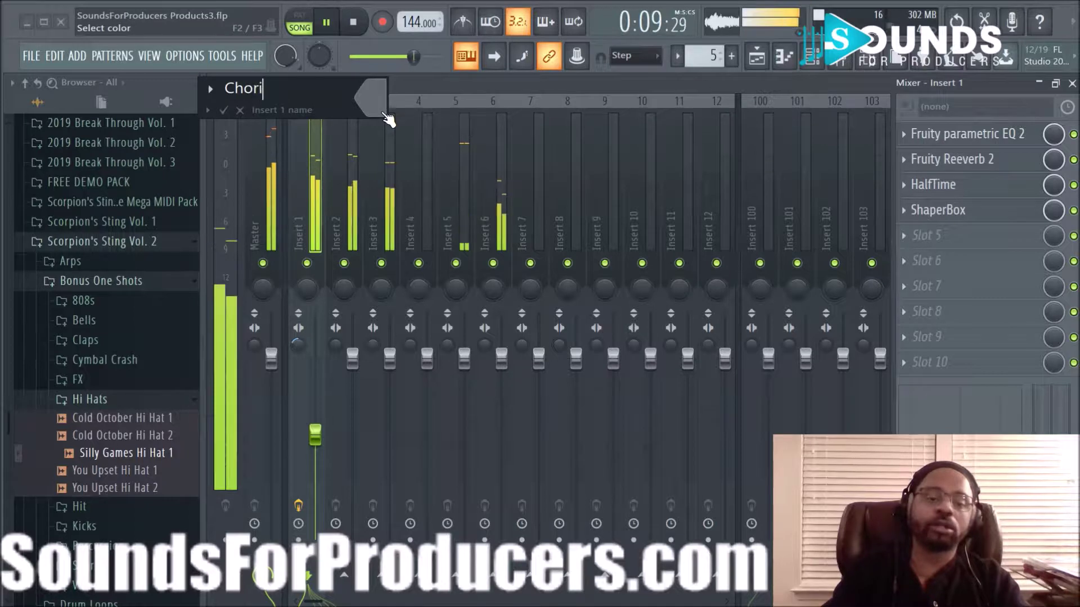
{"action": "key", "text": "BackSpace"}
{"action": "key", "text": "BackSpace"}
{"action": "type", "text": "ir Loop"}
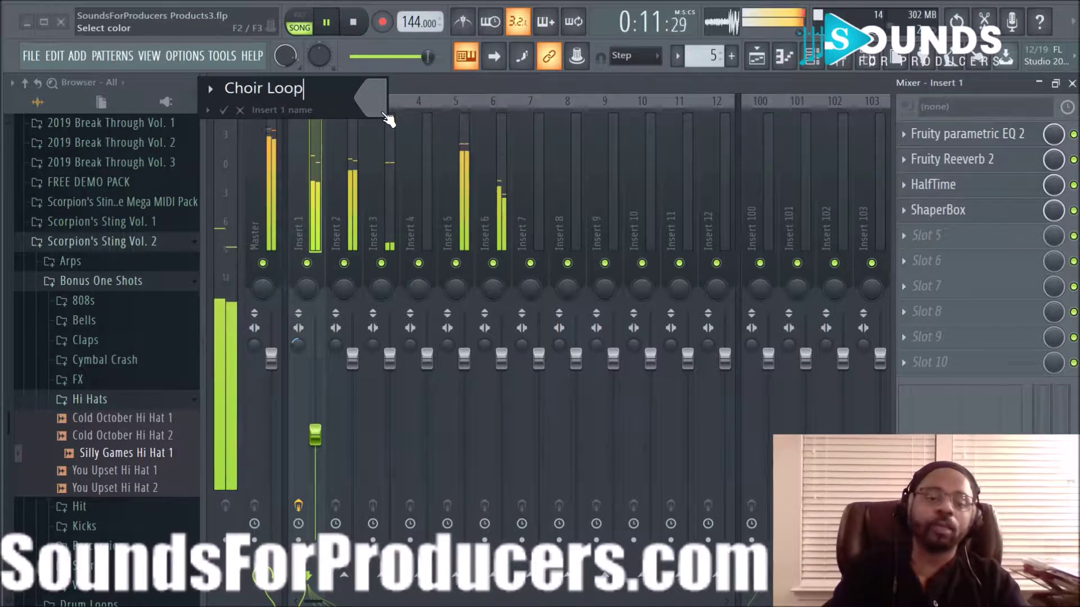
{"action": "key", "text": "Return"}
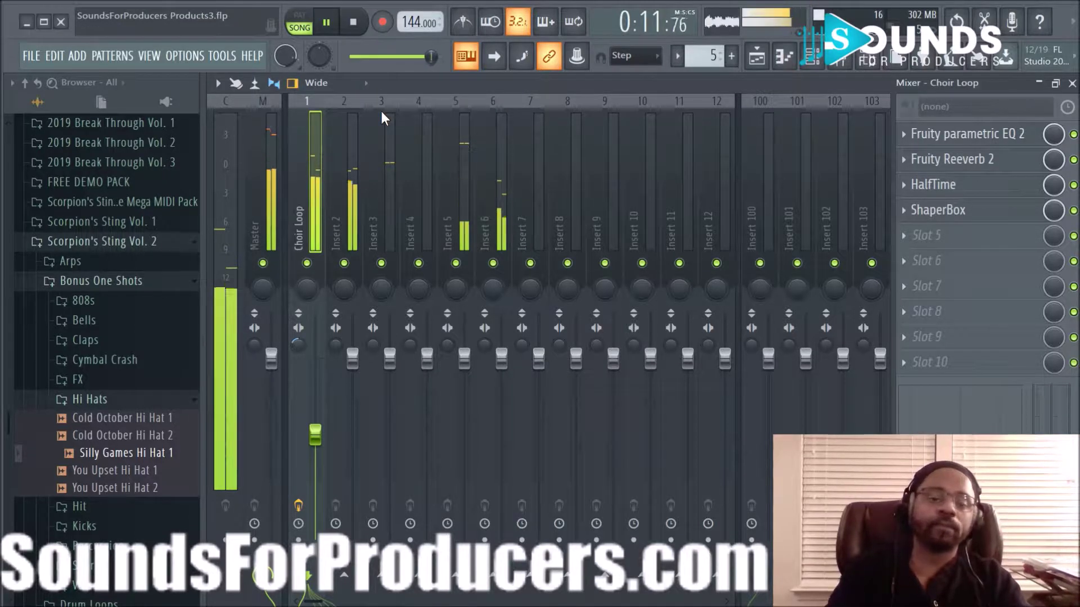
- Check mixer track Insert 2 by briefly soloing it and rename it as "Pluck"
{"action": "right_click", "coordinate": [344, 263]}
{"action": "right_click", "coordinate": [346, 264]}
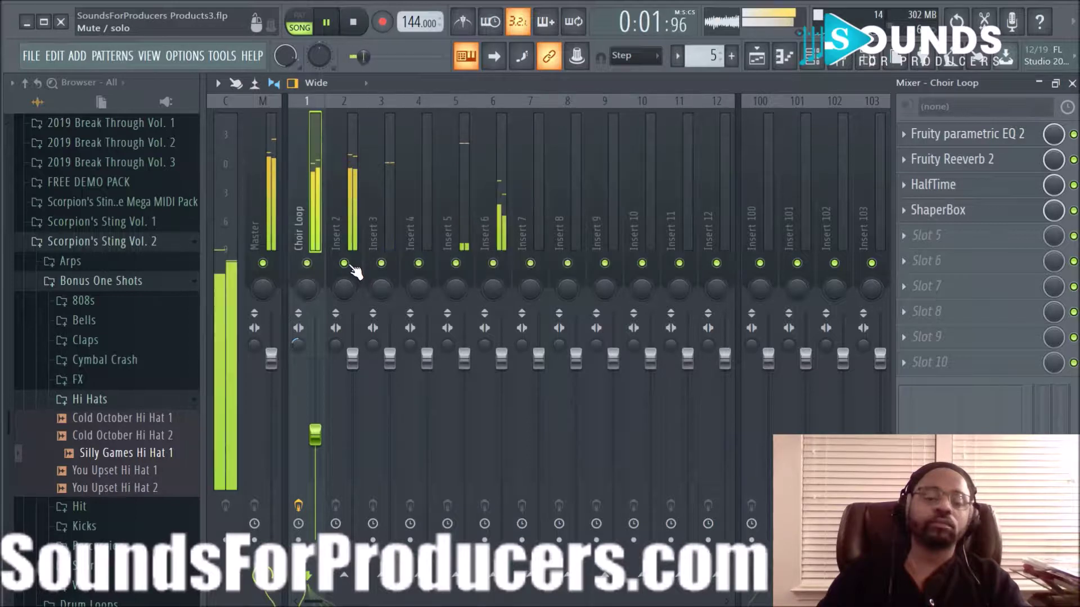
{"action": "right_click", "coordinate": [338, 232]}
{"action": "left_click", "coordinate": [403, 116]}
{"action": "type", "text": "Pluck"}
{"action": "key", "text": "Return"}
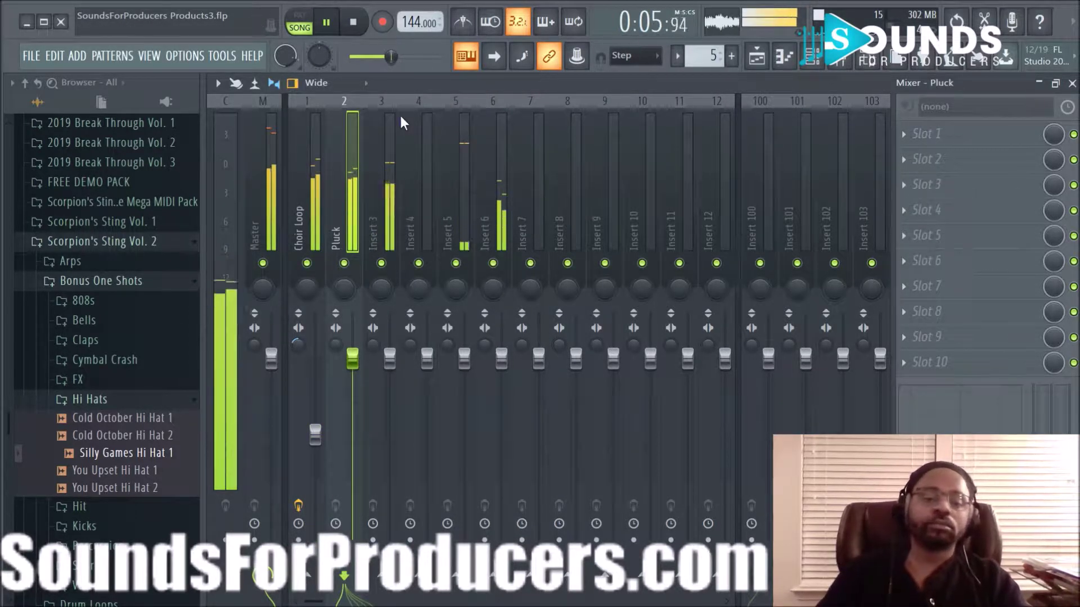
- Check mixer track Insert 3 by briefly soloing it and rename it as "Snare"
{"action": "right_click", "coordinate": [382, 264]}
{"action": "right_click", "coordinate": [382, 265]}
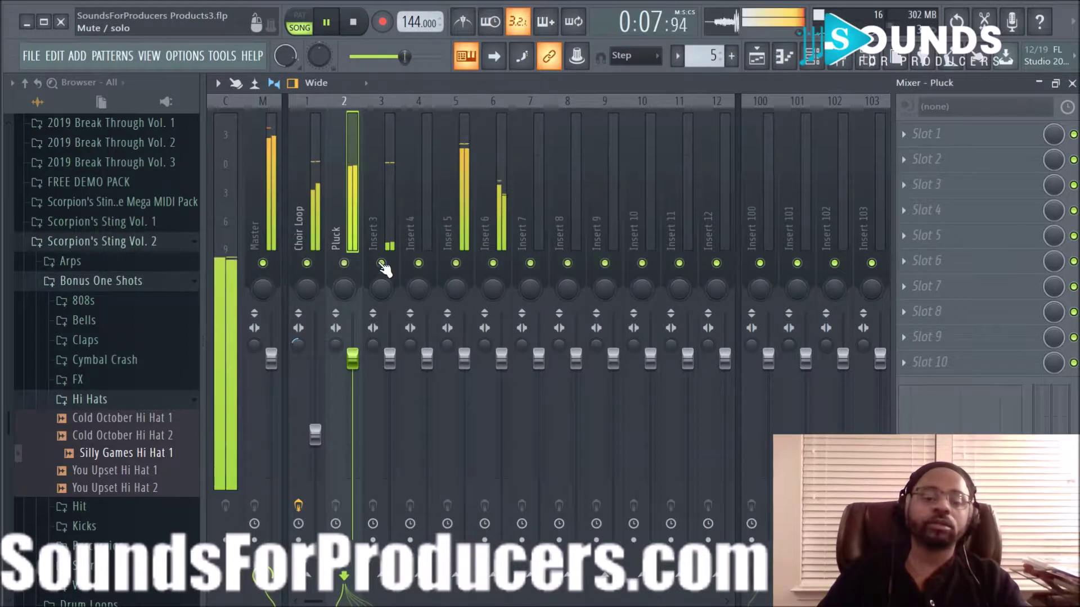
{"action": "right_click", "coordinate": [397, 104]}
{"action": "left_click", "coordinate": [422, 113]}
{"action": "type", "text": "Snare"}
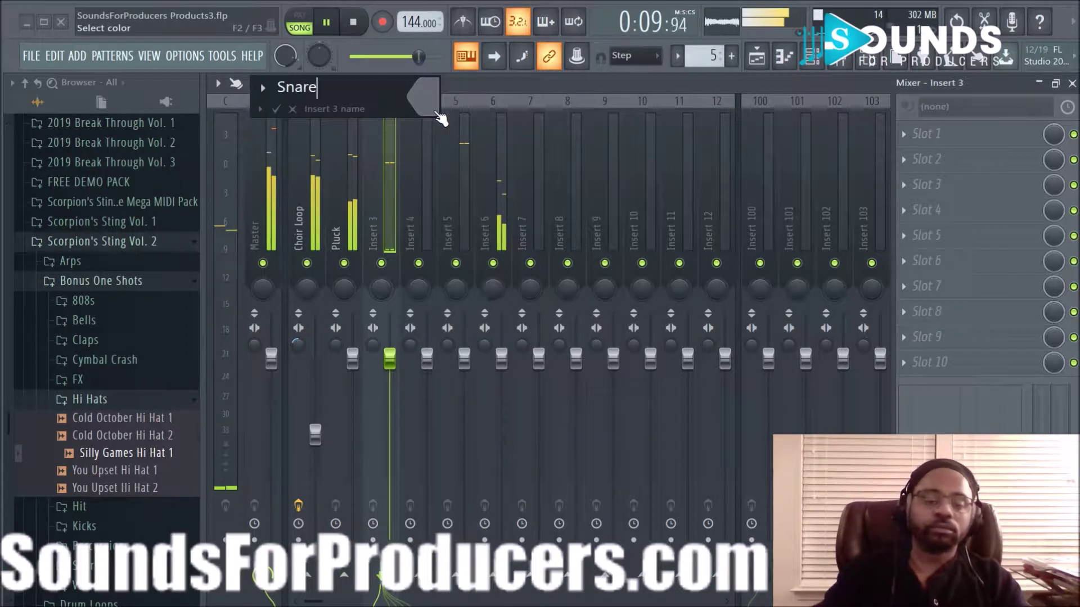
{"action": "key", "text": "Return"}
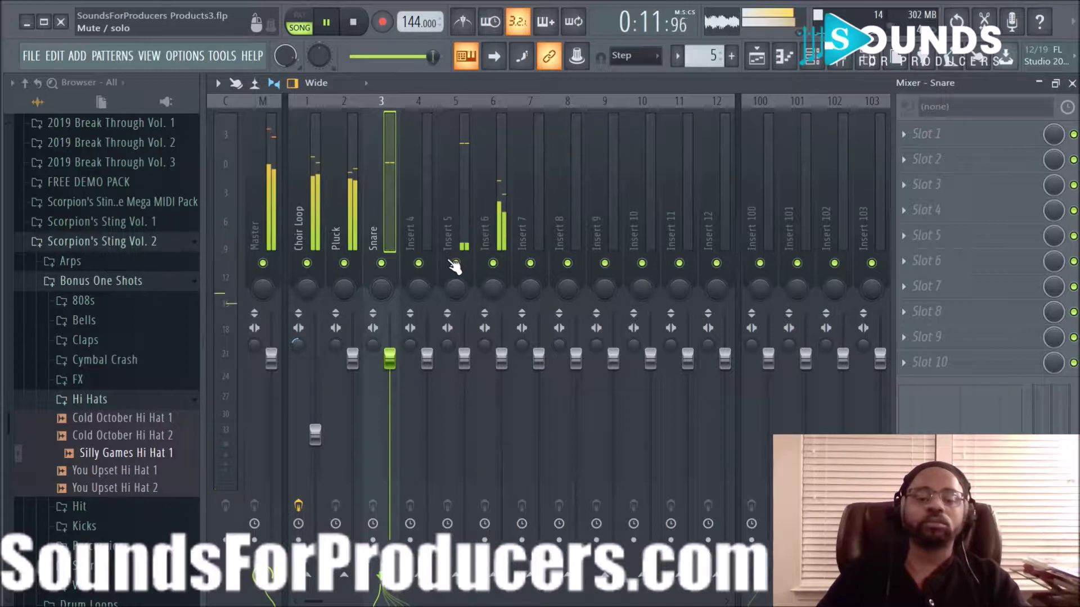
- Rename mixer track Insert 5 as "Kick"
{"action": "right_click", "coordinate": [470, 103]}
{"action": "left_click", "coordinate": [541, 112]}
{"action": "type", "text": "K"}
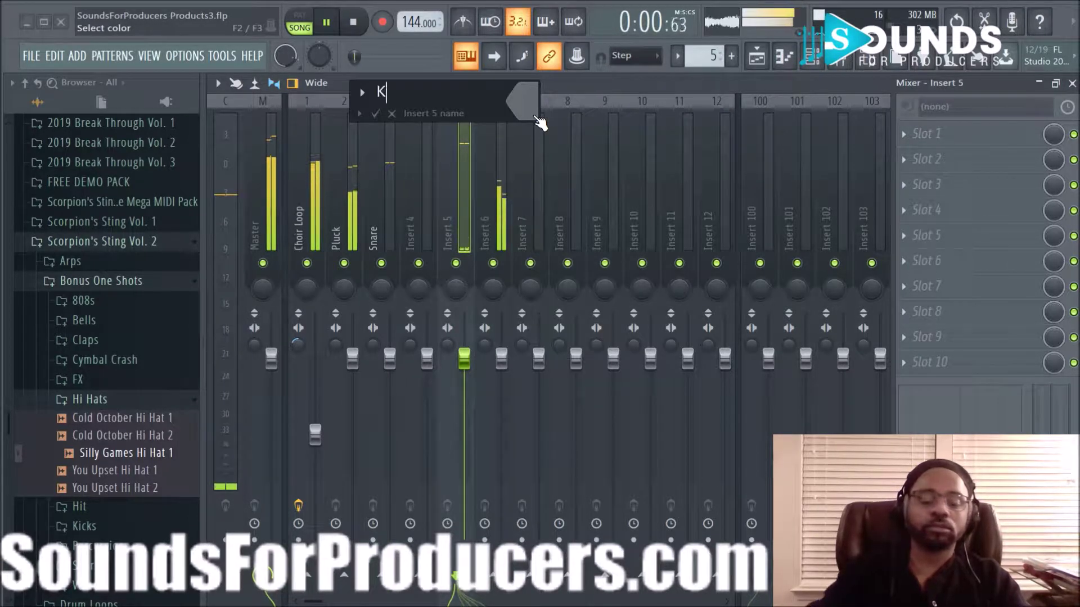
{"action": "type", "text": "ick"}
{"action": "key", "text": "Return"}
- Rename mixer track Insert 4 as "Perc" and Insert 6 as "Hi Hat"
{"action": "right_click", "coordinate": [416, 237]}
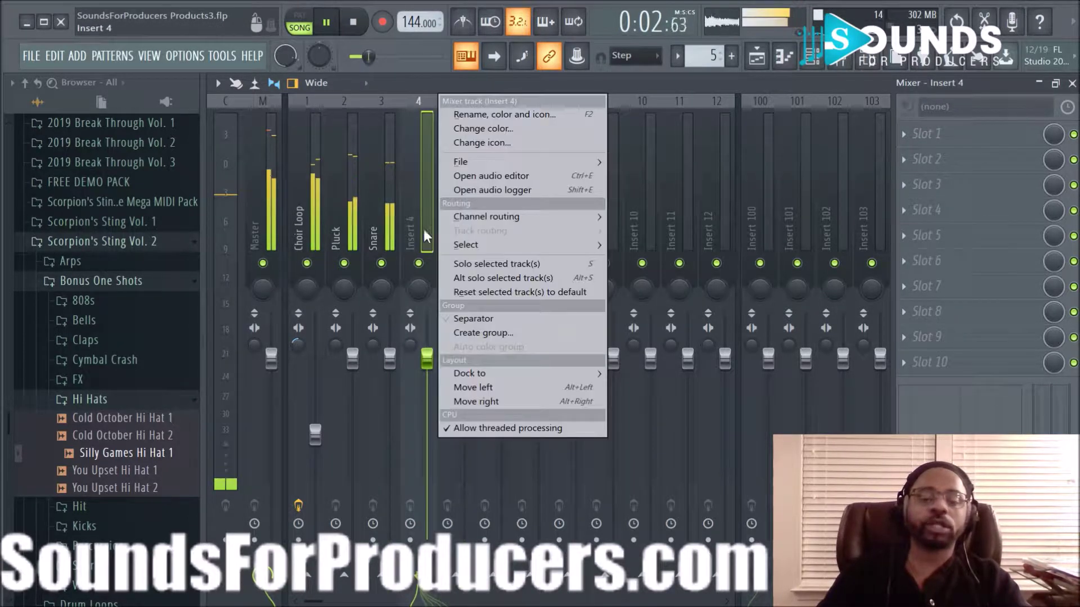
{"action": "left_click", "coordinate": [478, 115]}
{"action": "type", "text": "Per"}
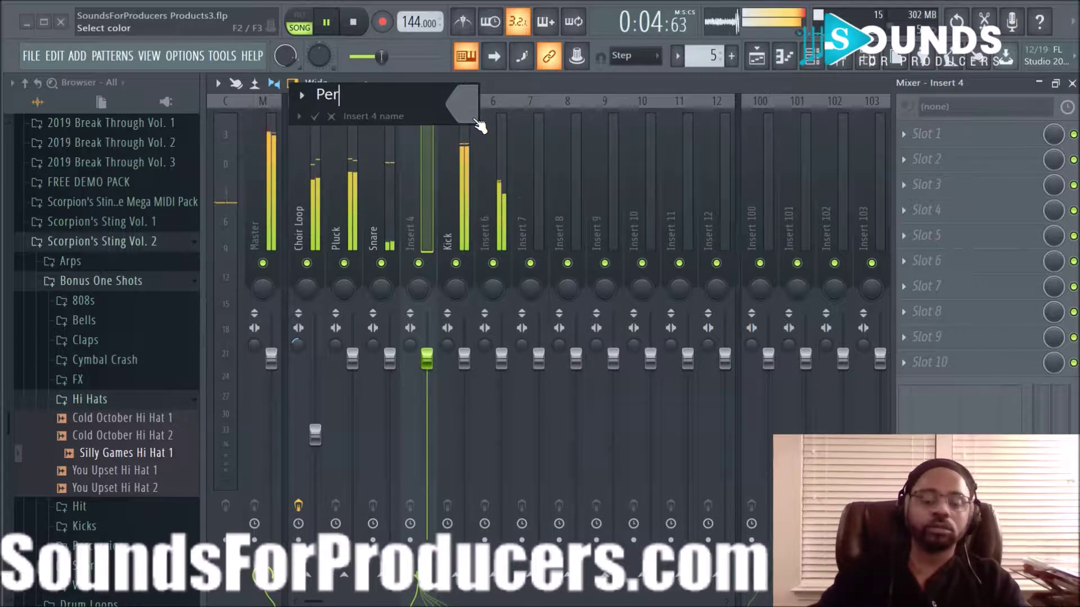
{"action": "type", "text": "c"}
{"action": "key", "text": "Return"}
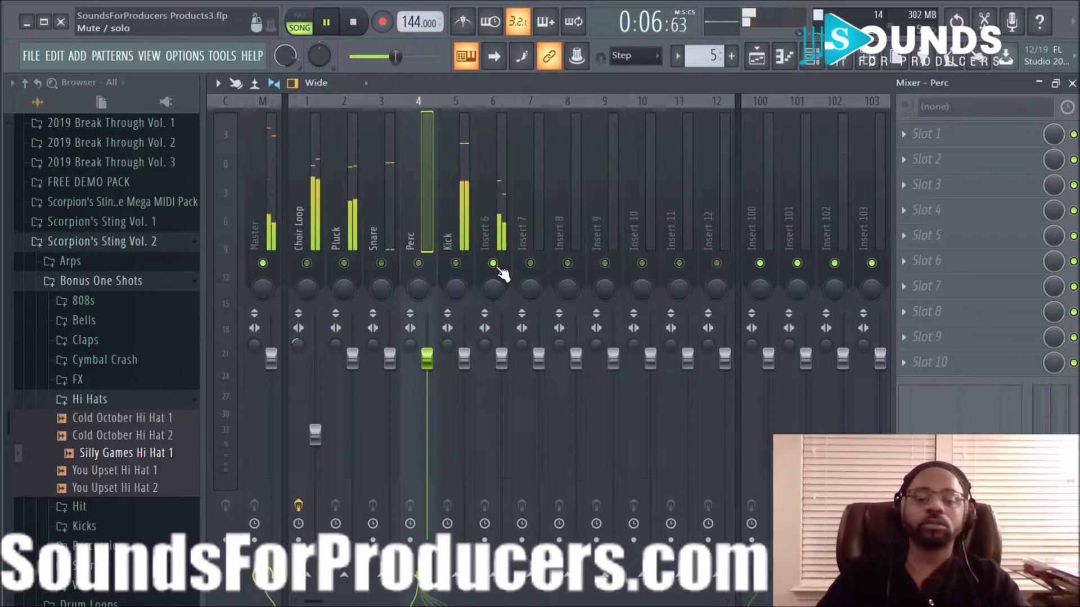
{"action": "right_click", "coordinate": [506, 100]}
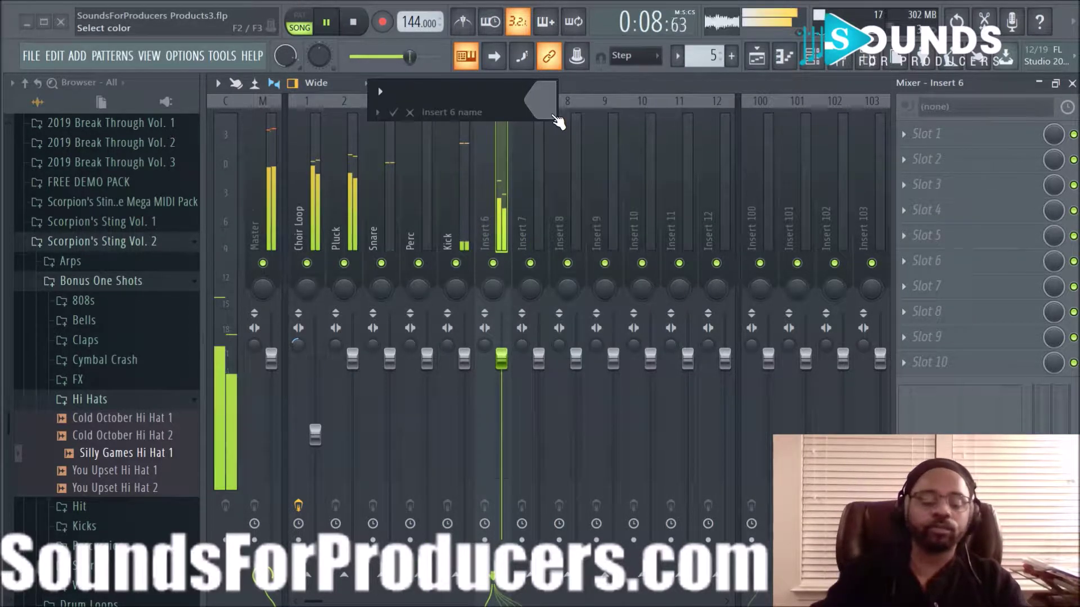
{"action": "key", "text": "Return"}
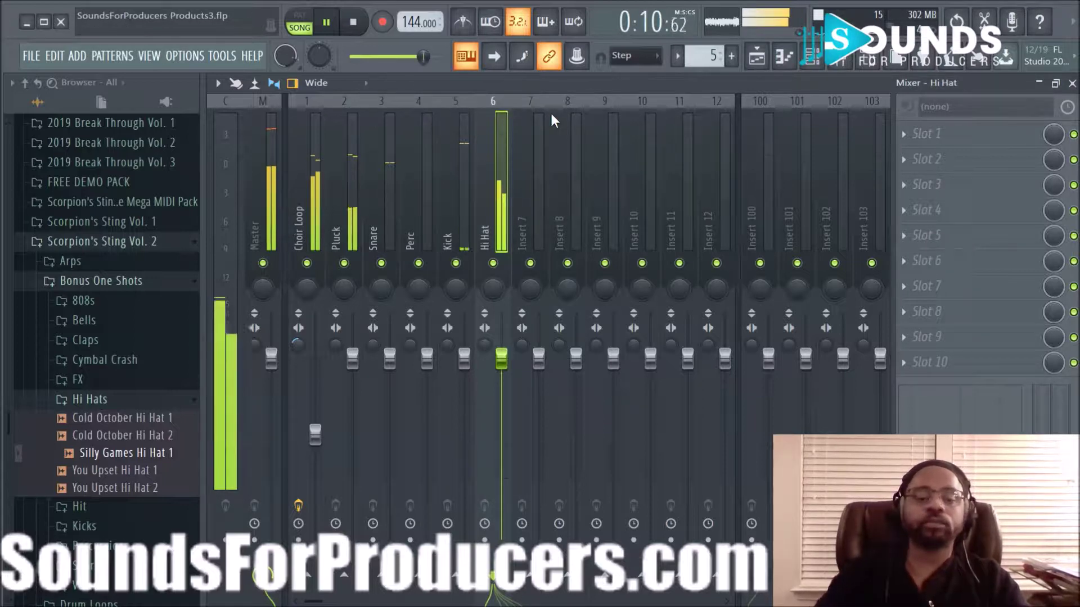
- Add Fruity Parametric EQ 2 to the Pluck track and cut its lows and highs, with a steeper slope on the low cut
{"action": "left_click", "coordinate": [346, 225]}
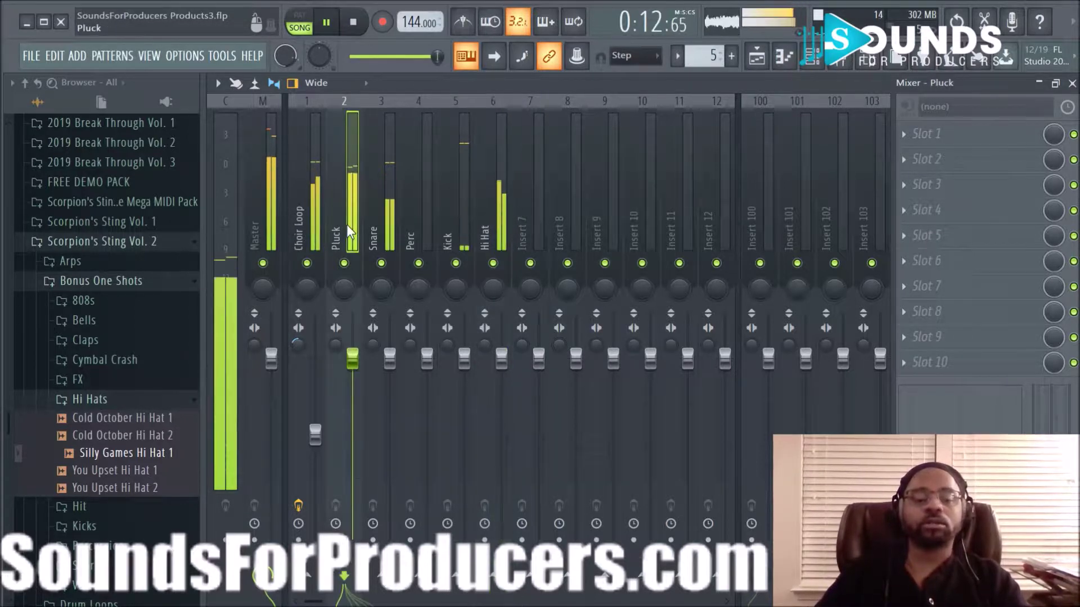
{"action": "left_click", "coordinate": [902, 133]}
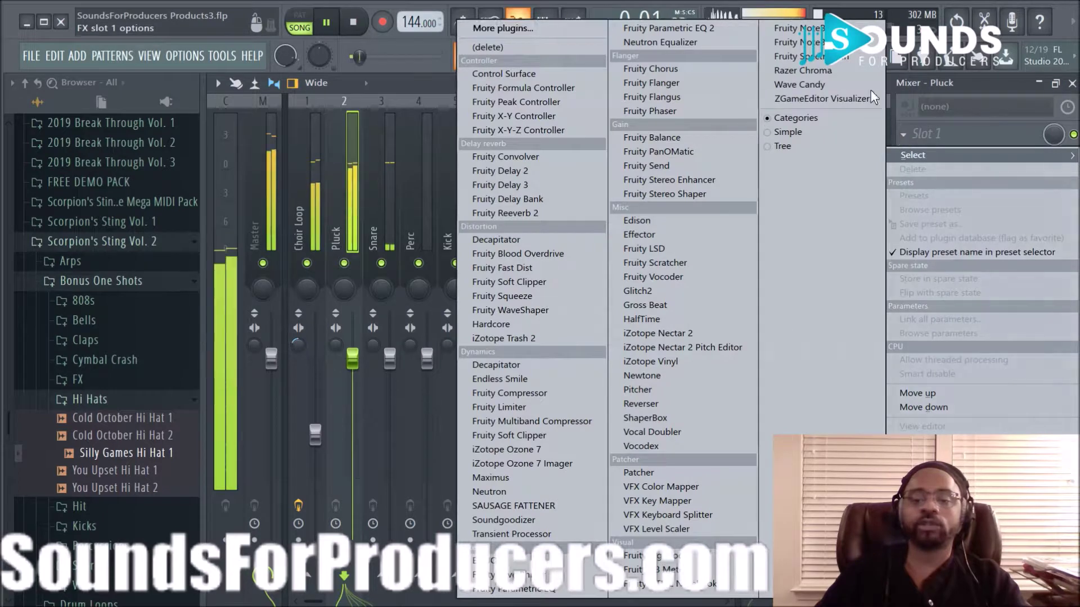
{"action": "left_click", "coordinate": [703, 28]}
{"action": "left_click_drag", "start_coordinate": [649, 404], "coordinate": [603, 478]}
{"action": "left_click_drag", "start_coordinate": [422, 404], "coordinate": [468, 478]}
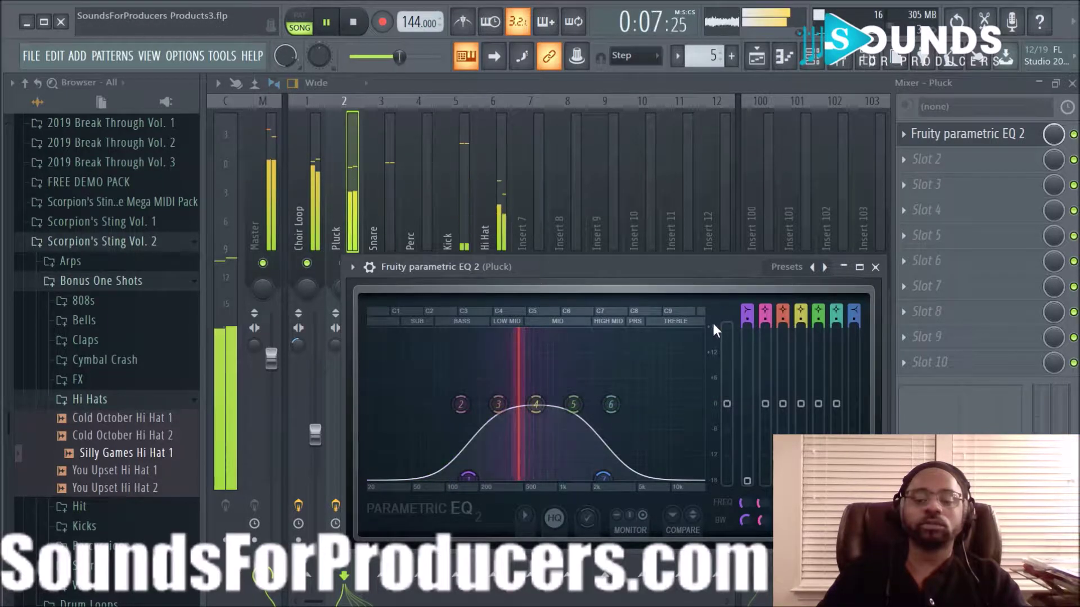
{"action": "left_click_drag", "start_coordinate": [746, 320], "coordinate": [752, 330]}
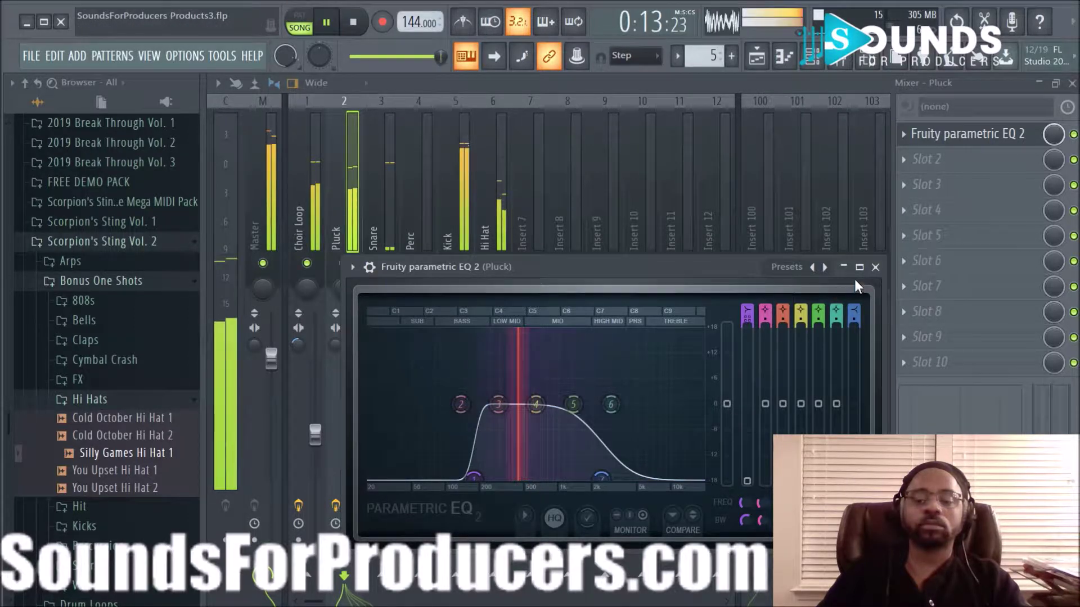
{"action": "left_click", "coordinate": [875, 268]}
- Add Fruity Parametric EQ 2 to the Snare track and cut the lows steeply with band 1 at about 350 Hz
{"action": "left_click", "coordinate": [373, 217]}
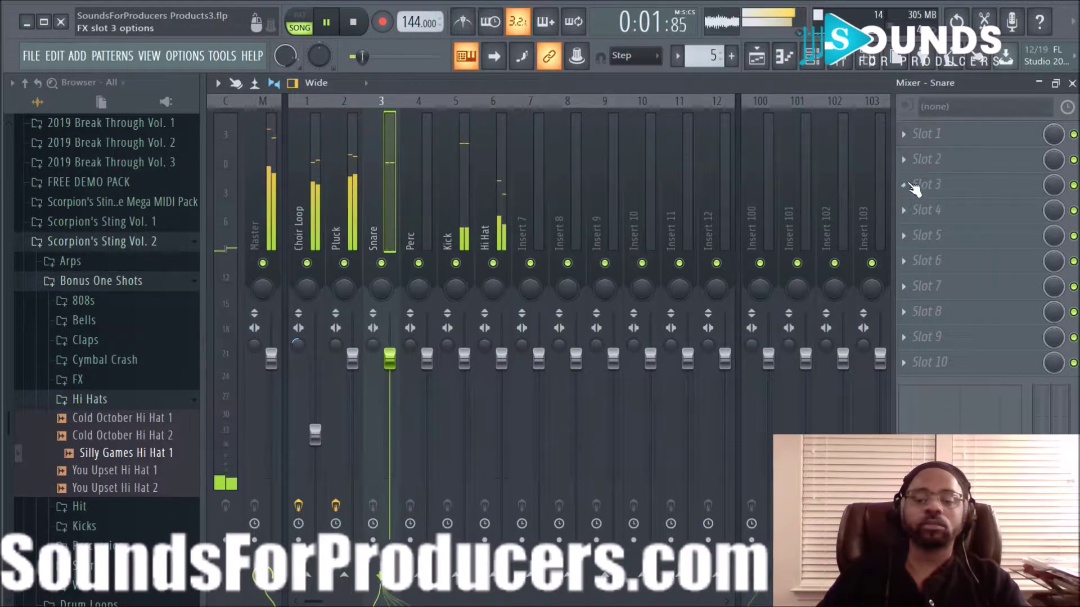
{"action": "left_click", "coordinate": [903, 135]}
{"action": "left_click", "coordinate": [664, 14]}
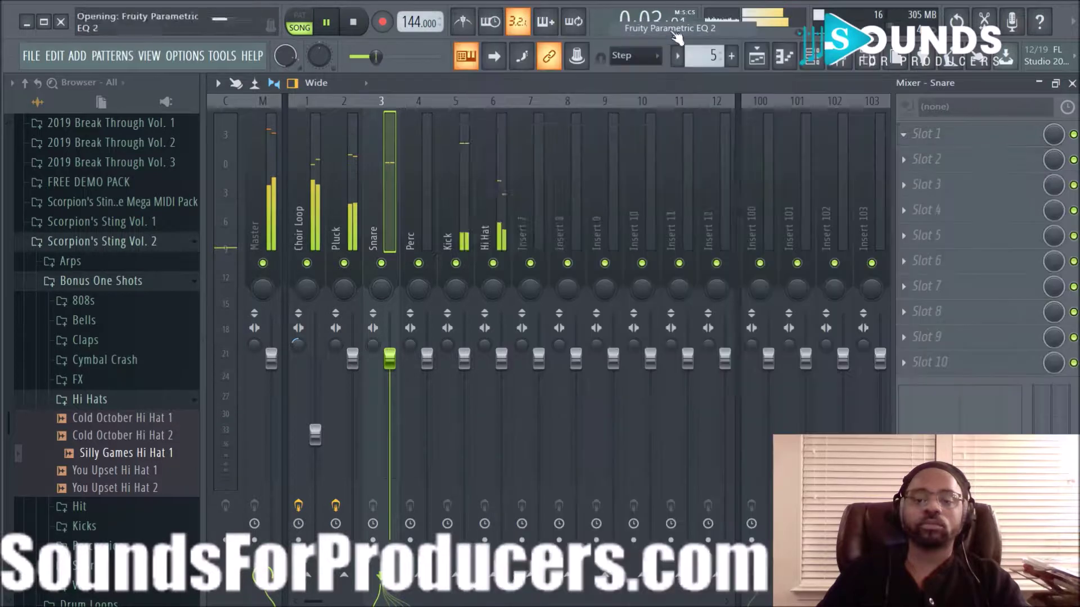
{"action": "left_click_drag", "start_coordinate": [291, 278], "coordinate": [419, 344]}
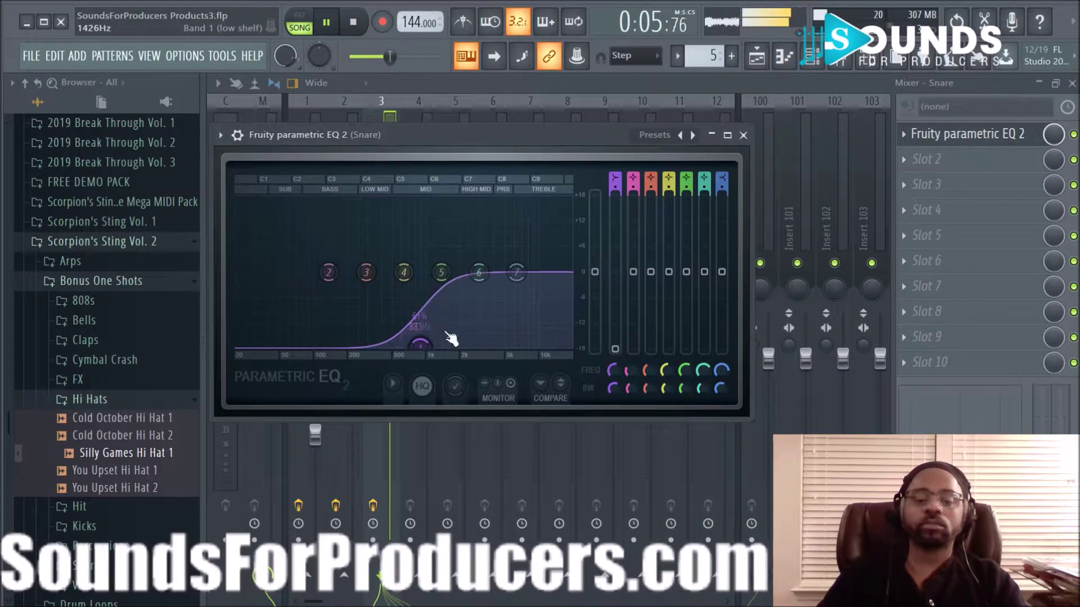
{"action": "left_click_drag", "start_coordinate": [612, 369], "coordinate": [611, 372]}
{"action": "scroll", "coordinate": [610, 369], "scroll_direction": "down", "scroll_amount": 2}
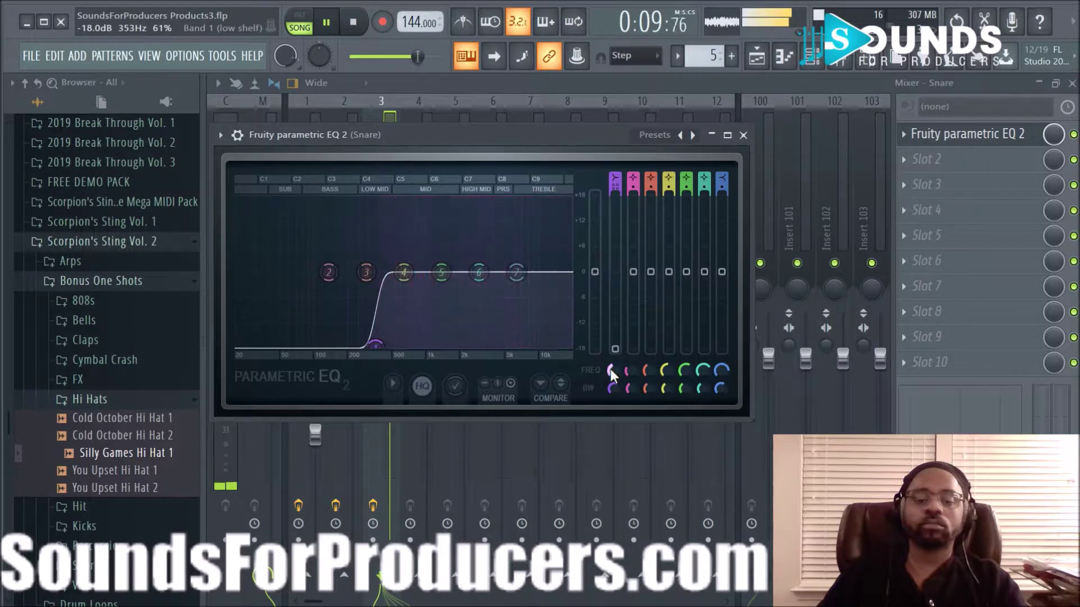
- Boost band 4 of the Snare EQ by about 5.6 dB near 556 Hz, narrow it to about 24%, and close the EQ
{"action": "left_click_drag", "start_coordinate": [404, 273], "coordinate": [398, 258]}
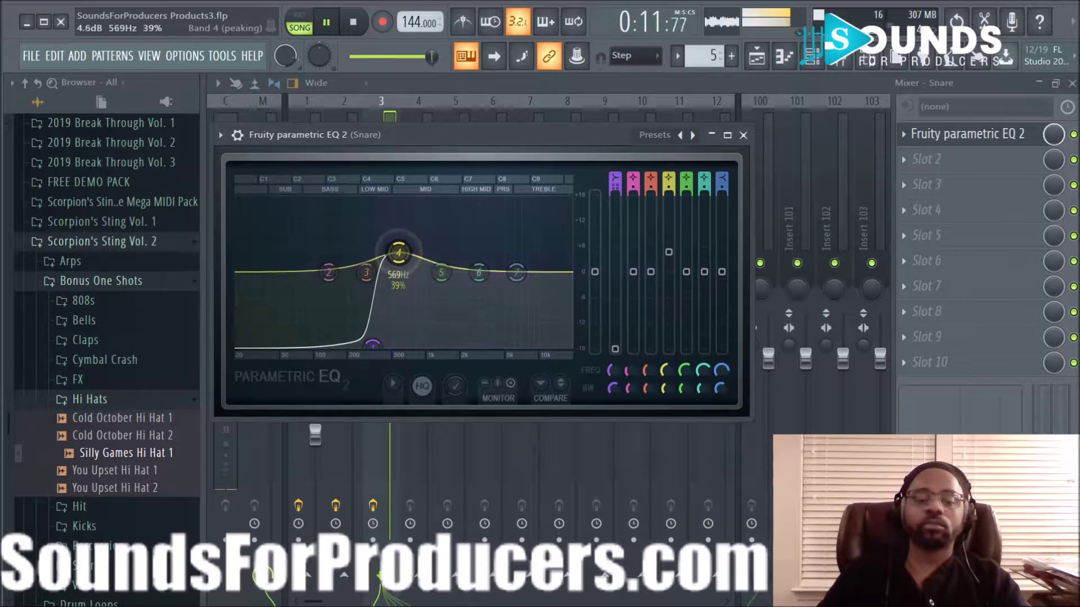
{"action": "scroll", "coordinate": [403, 257], "scroll_direction": "down", "scroll_amount": 4}
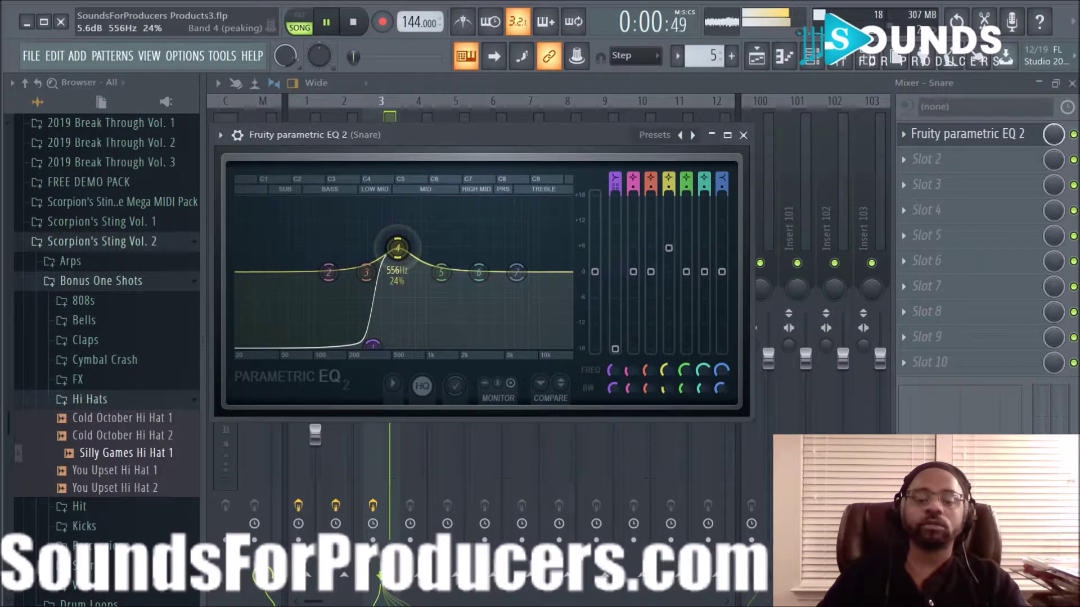
{"action": "left_click", "coordinate": [743, 135]}
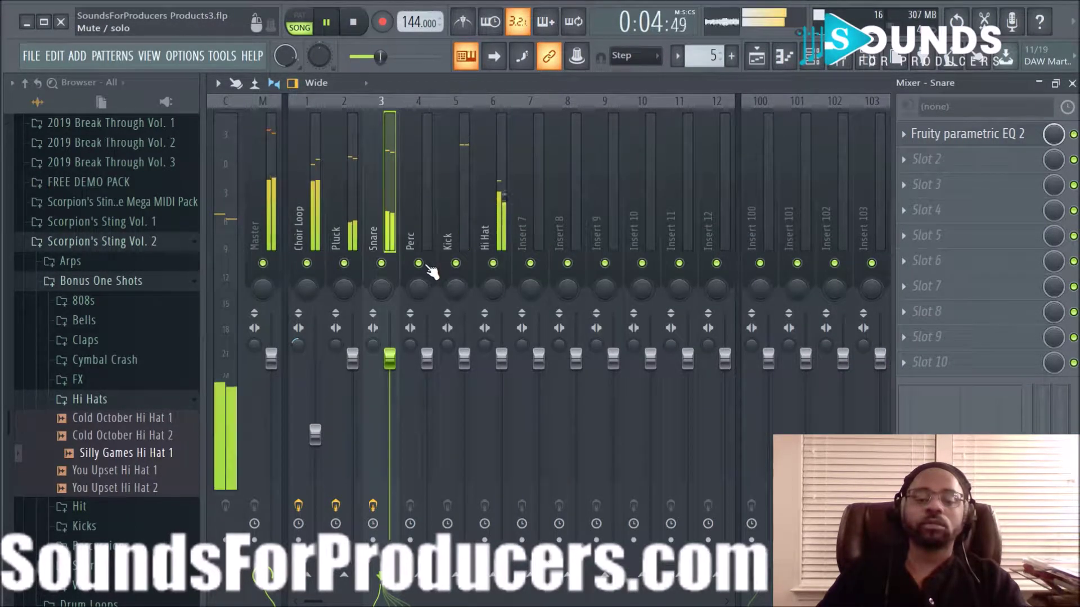
- Add Fruity Parametric EQ 2 to the Kick track, boosting about 175 Hz and rolling off the highs, and lower the track's fader slightly
{"action": "left_click", "coordinate": [449, 221]}
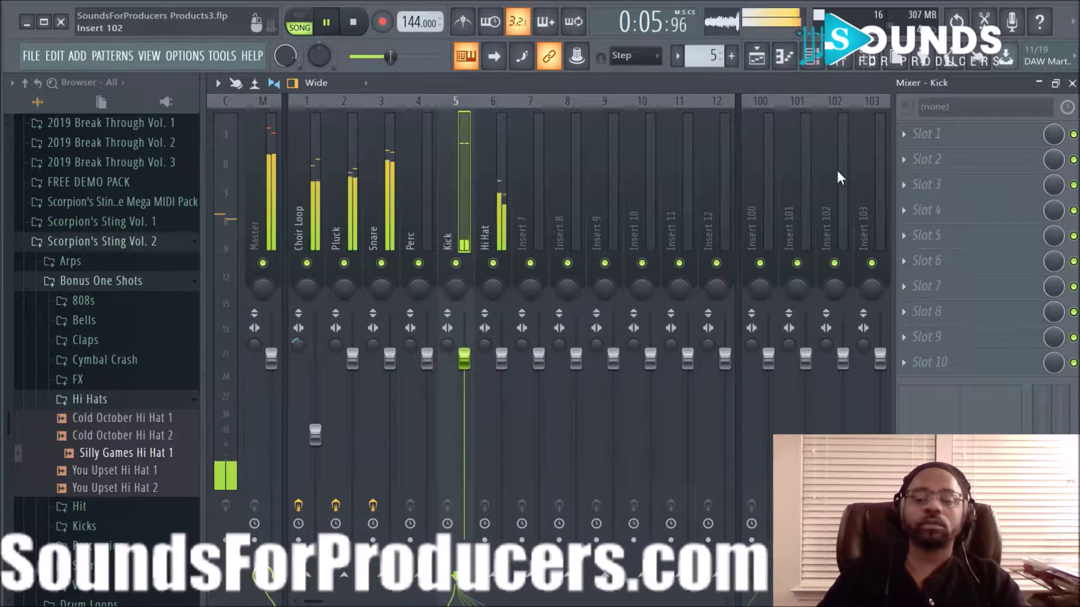
{"action": "left_click", "coordinate": [906, 133]}
{"action": "left_click", "coordinate": [647, 27]}
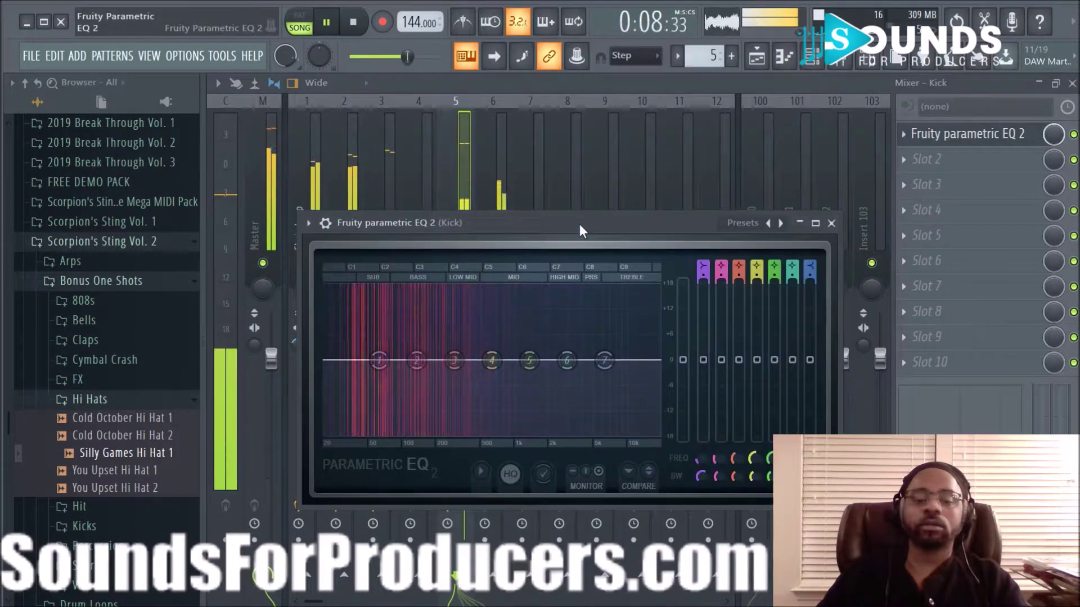
{"action": "mouse_move", "coordinate": [417, 360]}
{"action": "left_mouse_down"}
{"action": "mouse_move", "coordinate": [420, 347]}
{"action": "mouse_move", "coordinate": [373, 324]}
{"action": "mouse_move", "coordinate": [403, 321]}
{"action": "mouse_move", "coordinate": [428, 342]}
{"action": "left_mouse_up"}
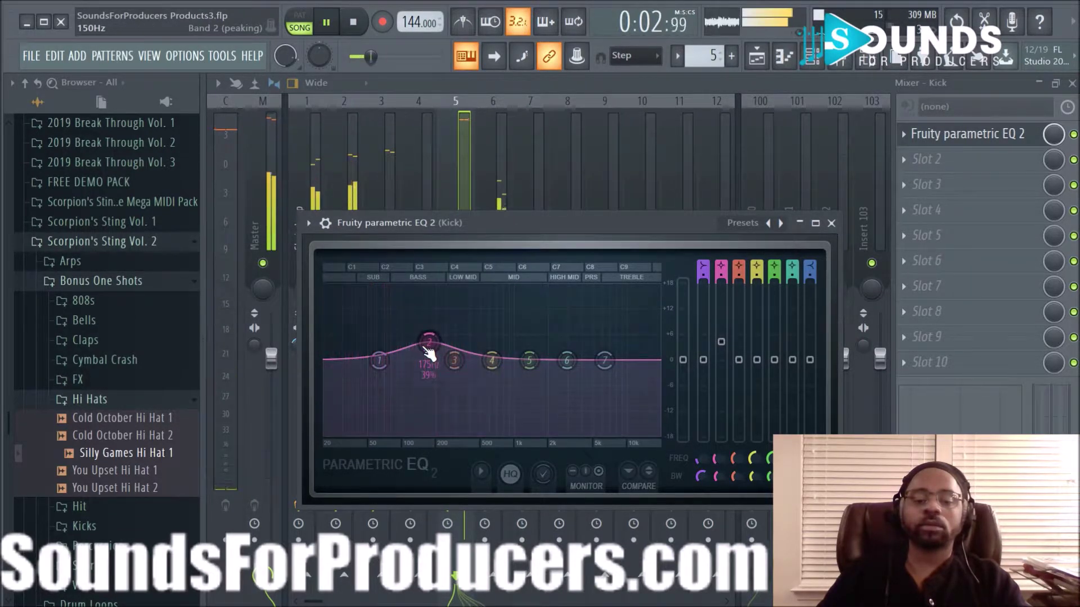
{"action": "left_click_drag", "start_coordinate": [605, 360], "coordinate": [557, 434]}
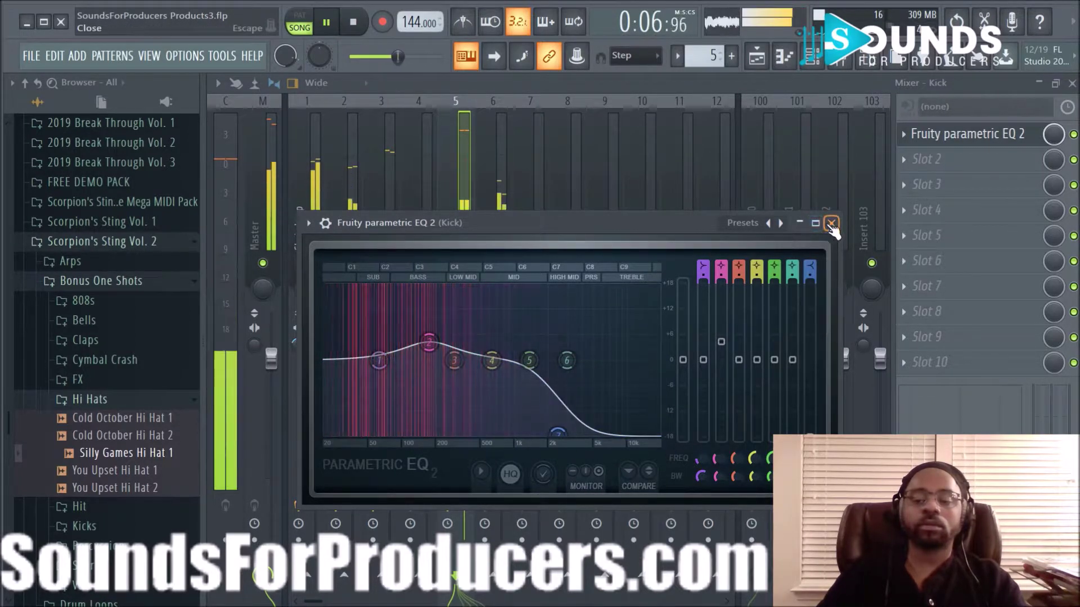
{"action": "left_click", "coordinate": [831, 223]}
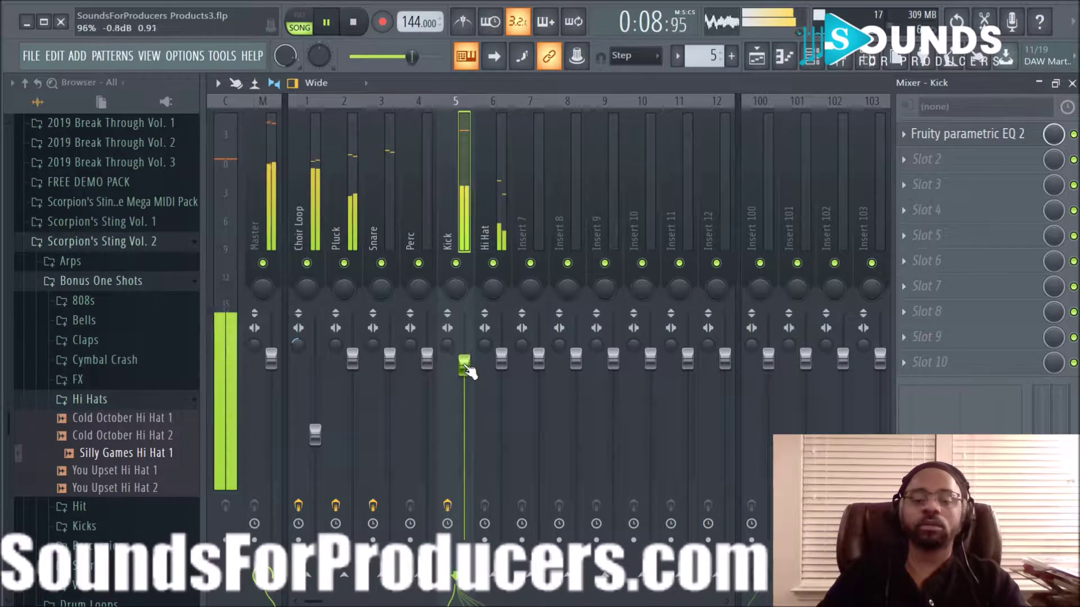
{"action": "scroll", "coordinate": [464, 366], "scroll_direction": "down", "scroll_amount": 1}
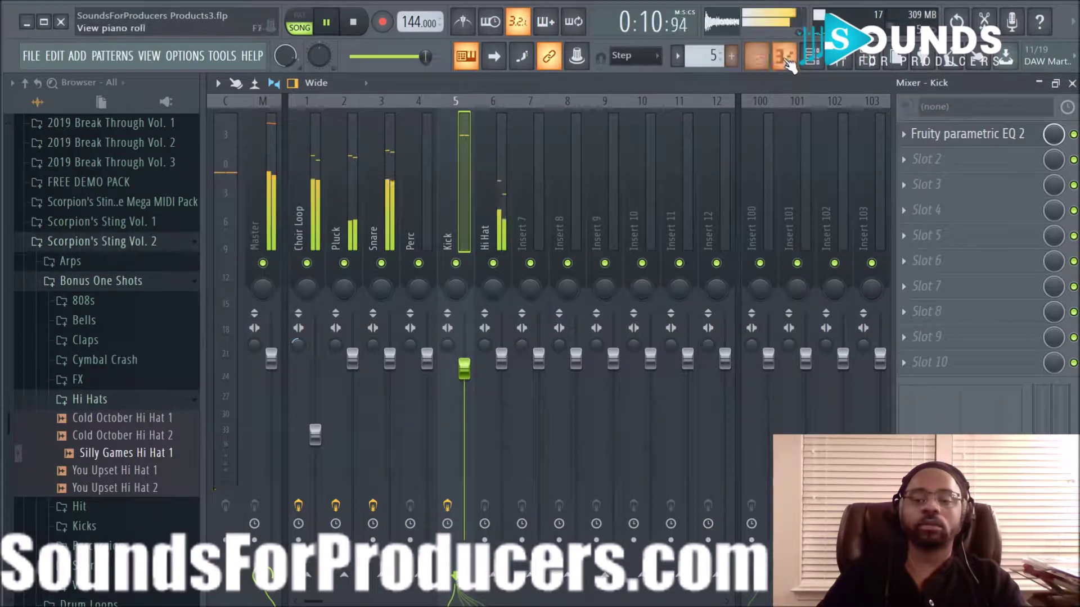
- Raise the precomputed boost on the Silly Games Kick 1 channel, then close its settings and the channel rack
{"action": "left_click", "coordinate": [814, 67]}
{"action": "left_click_drag", "start_coordinate": [403, 220], "coordinate": [734, 198]}
{"action": "left_click", "coordinate": [439, 341]}
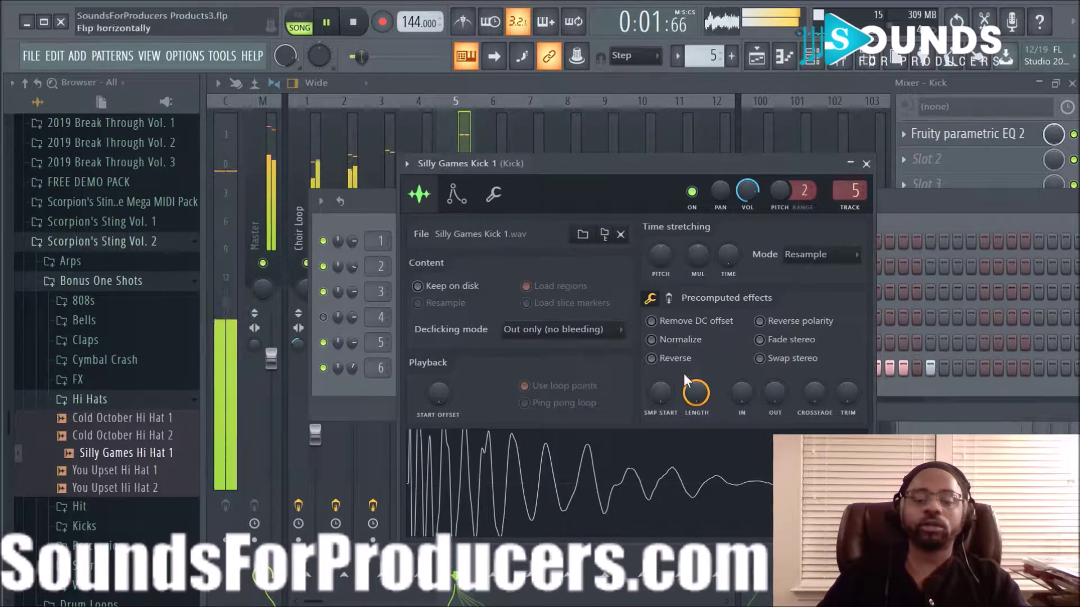
{"action": "left_click", "coordinate": [669, 299]}
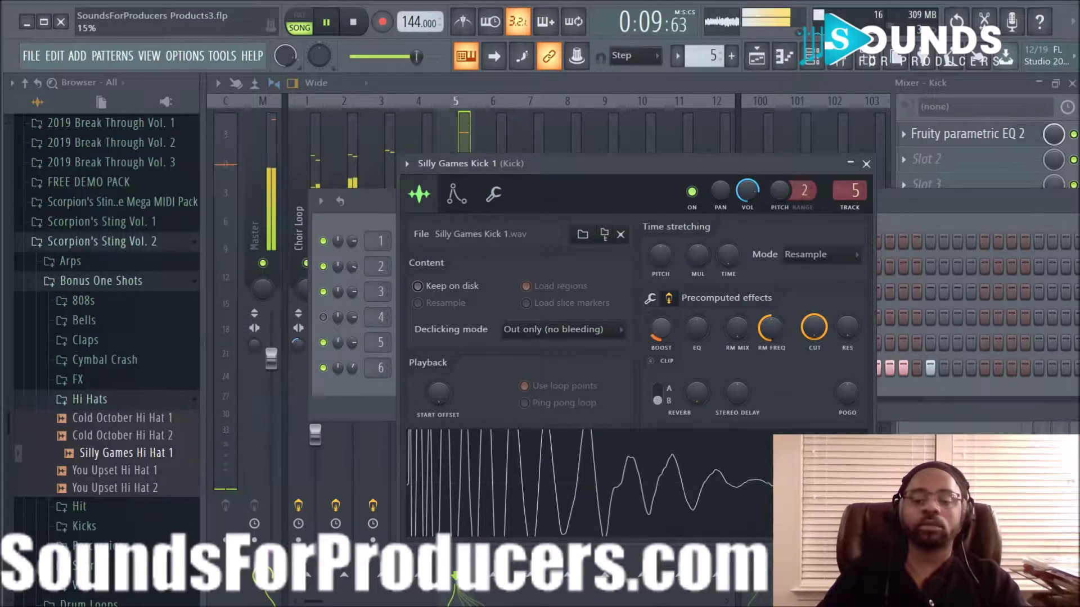
{"action": "left_click", "coordinate": [876, 164]}
{"action": "left_click", "coordinate": [450, 196]}
- Lower the Kick mixer track's fader to slightly below -3.9 dB
{"action": "left_click_drag", "start_coordinate": [464, 369], "coordinate": [464, 388]}
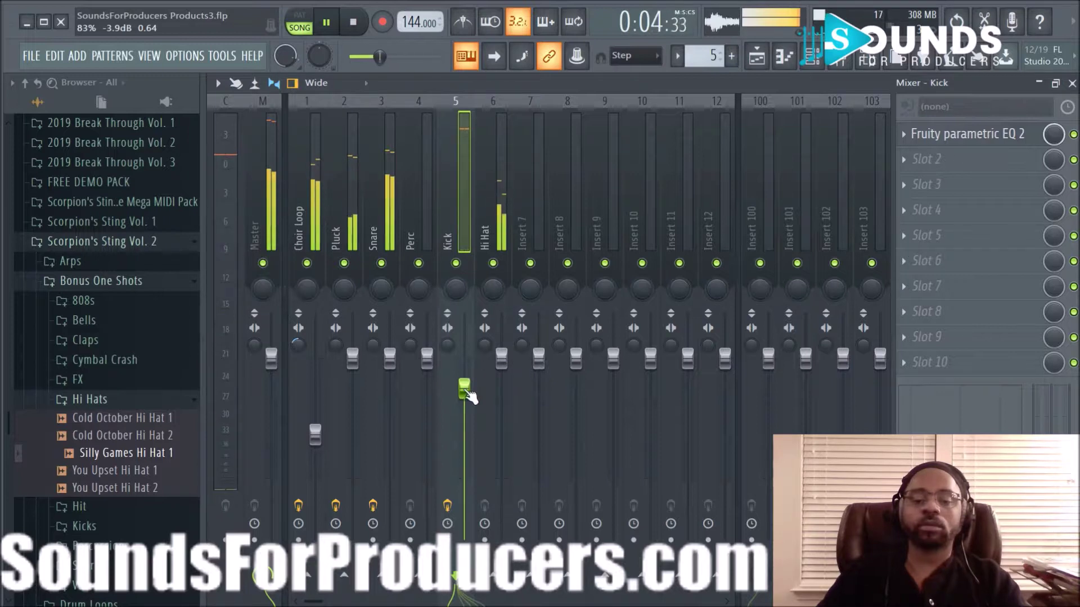
{"action": "left_click_drag", "start_coordinate": [469, 396], "coordinate": [470, 403]}
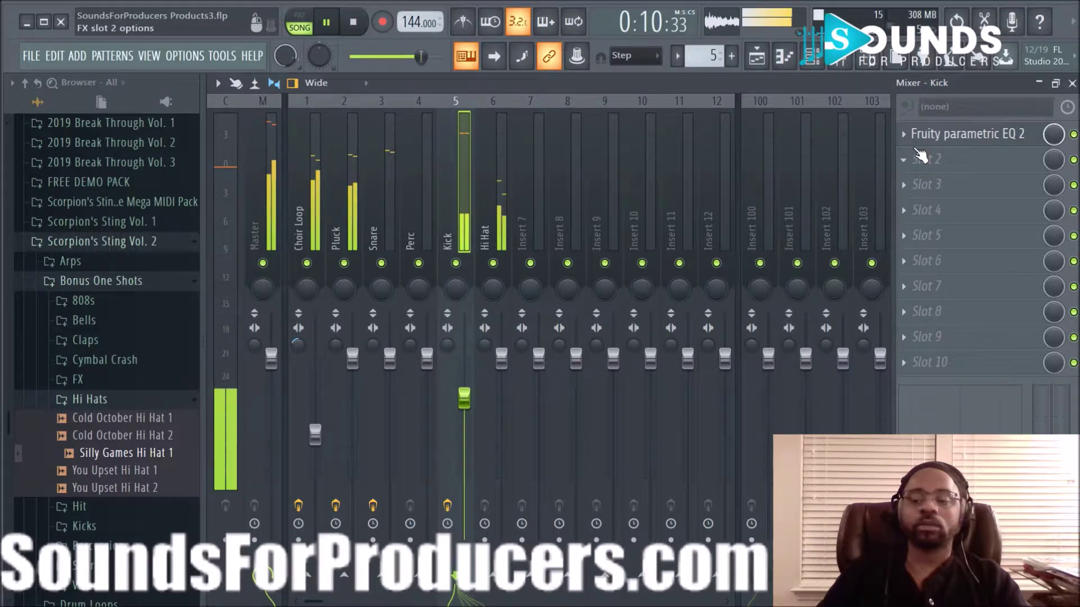
- Reopen the Silly Games Kick 1 channel settings and reduce the precomputed boost to a small amount
{"action": "left_click", "coordinate": [814, 66]}
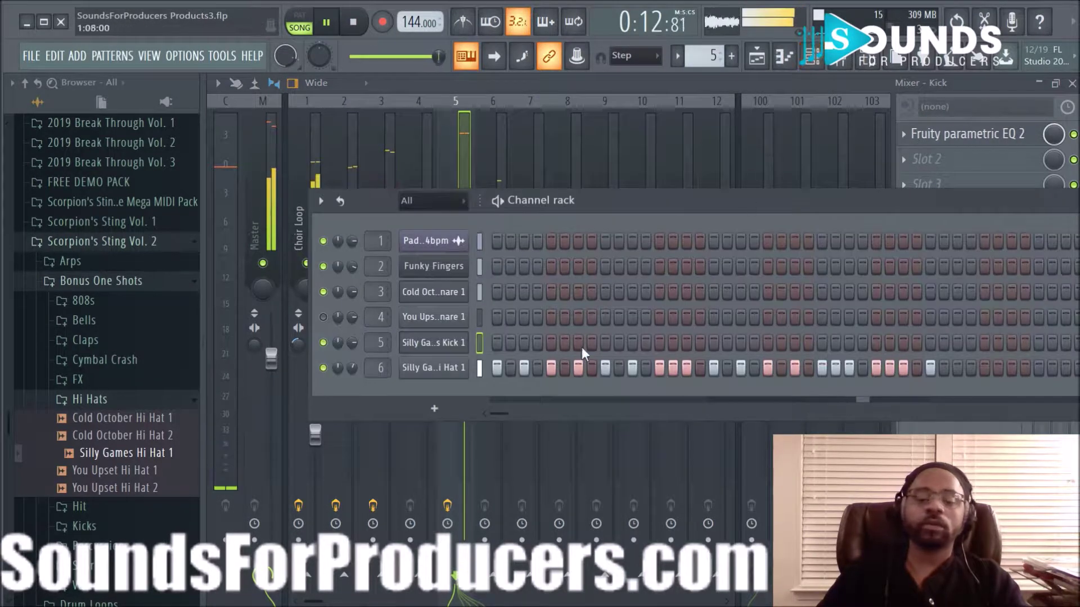
{"action": "left_click", "coordinate": [434, 349]}
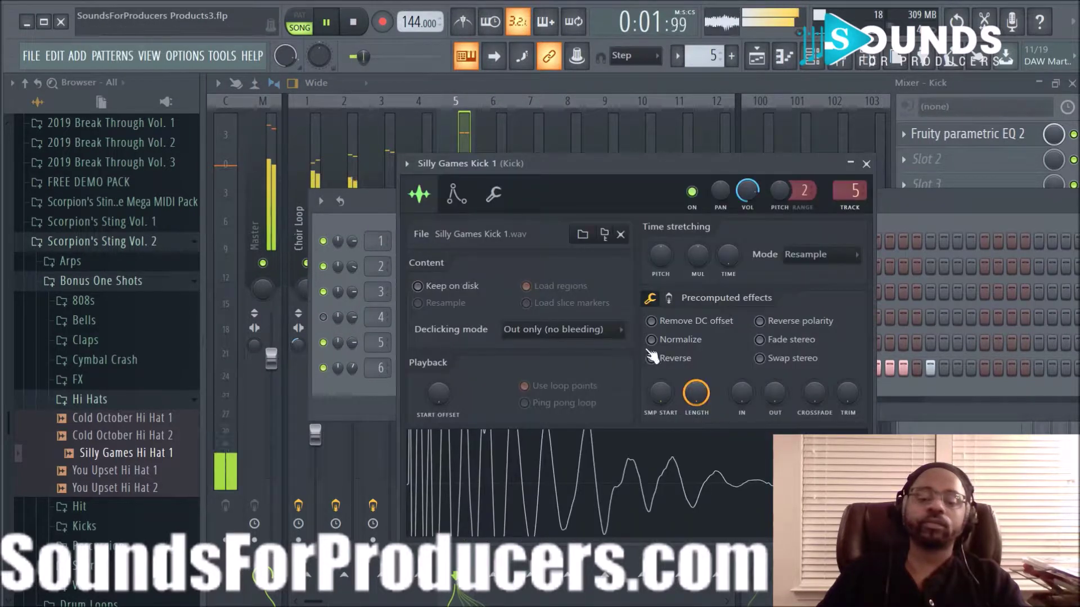
{"action": "left_click", "coordinate": [669, 297]}
{"action": "left_click_drag", "start_coordinate": [662, 336], "coordinate": [662, 351]}
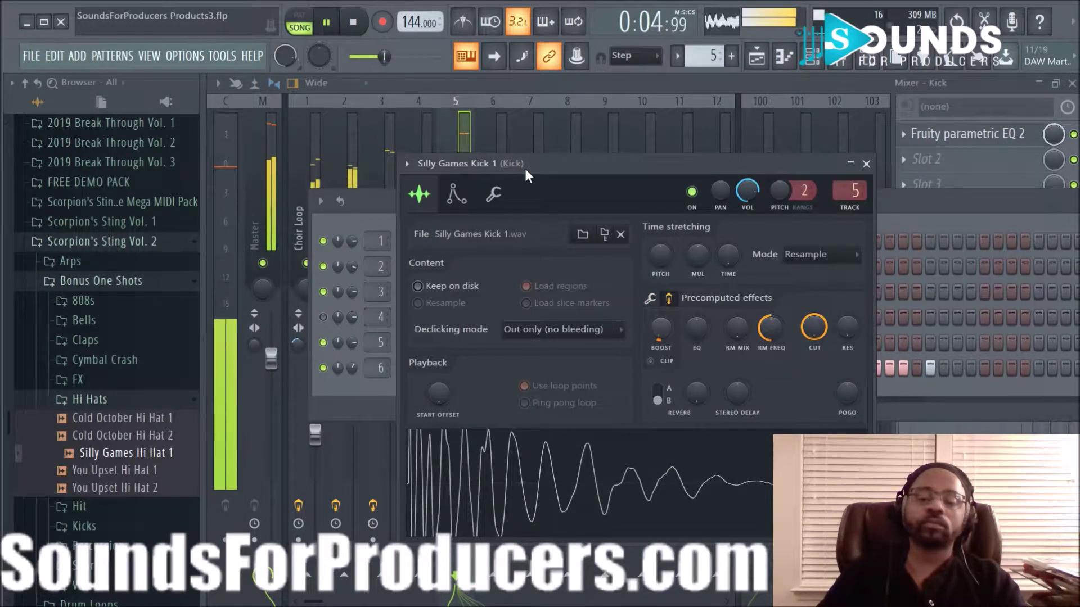
- Add Soundgoodizer to the Kick mixer track's second effect slot, adjust its amount in mode A, and fine-tune the Kick volume
{"action": "left_click", "coordinate": [450, 133]}
{"action": "left_click", "coordinate": [902, 160]}
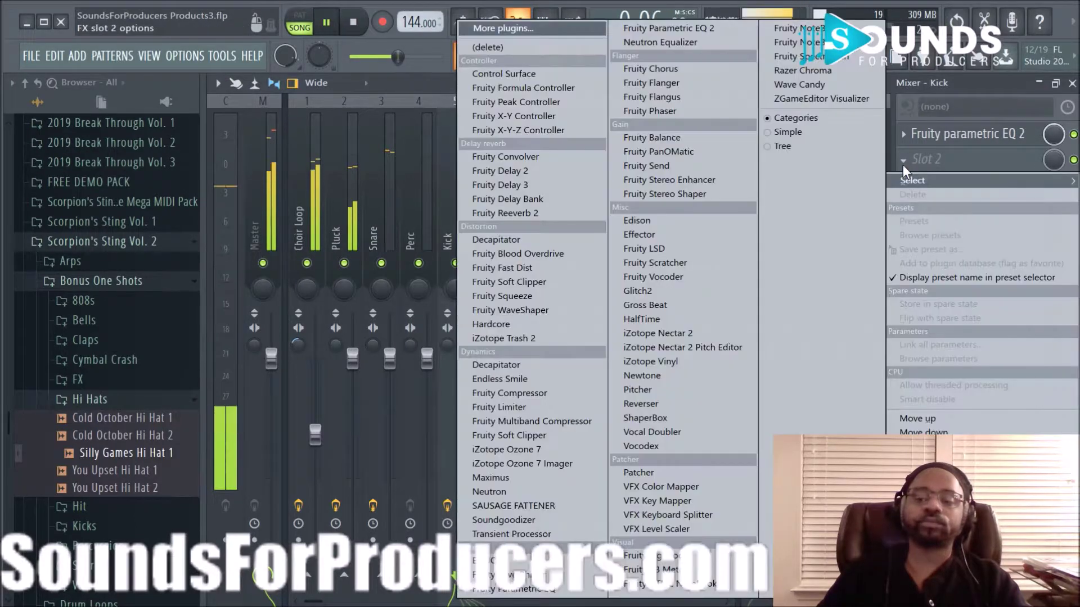
{"action": "left_click", "coordinate": [564, 523]}
{"action": "left_click_drag", "start_coordinate": [460, 399], "coordinate": [460, 390]}
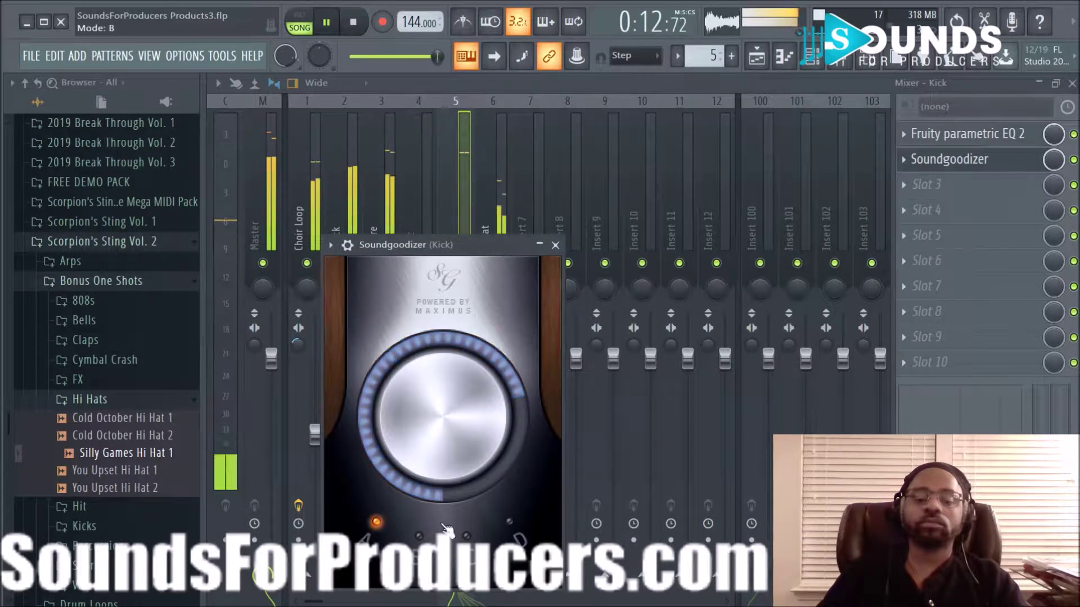
{"action": "left_click", "coordinate": [419, 536]}
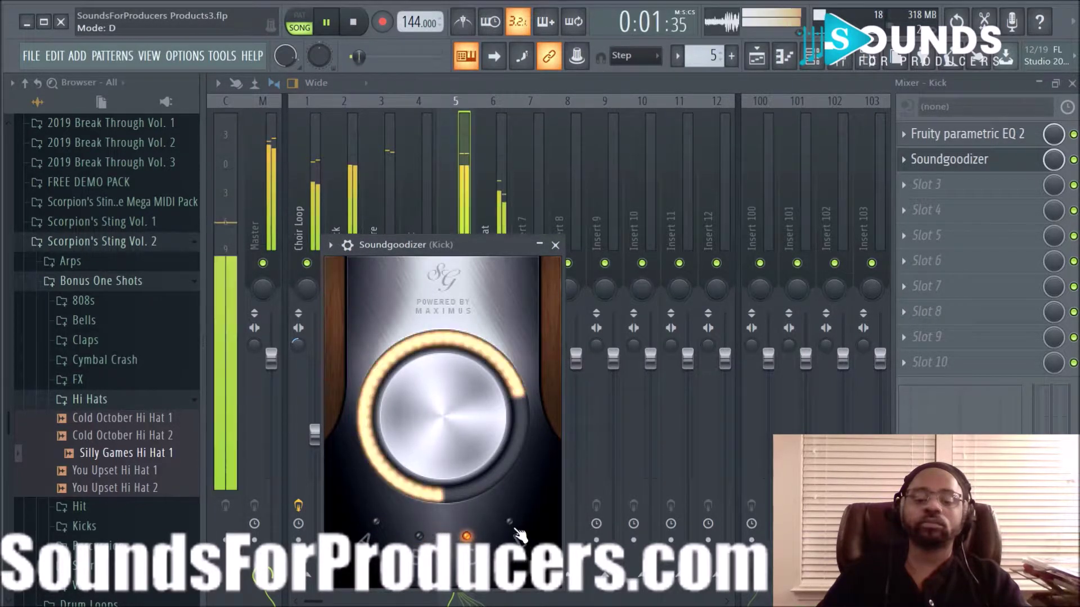
{"action": "left_click", "coordinate": [377, 523]}
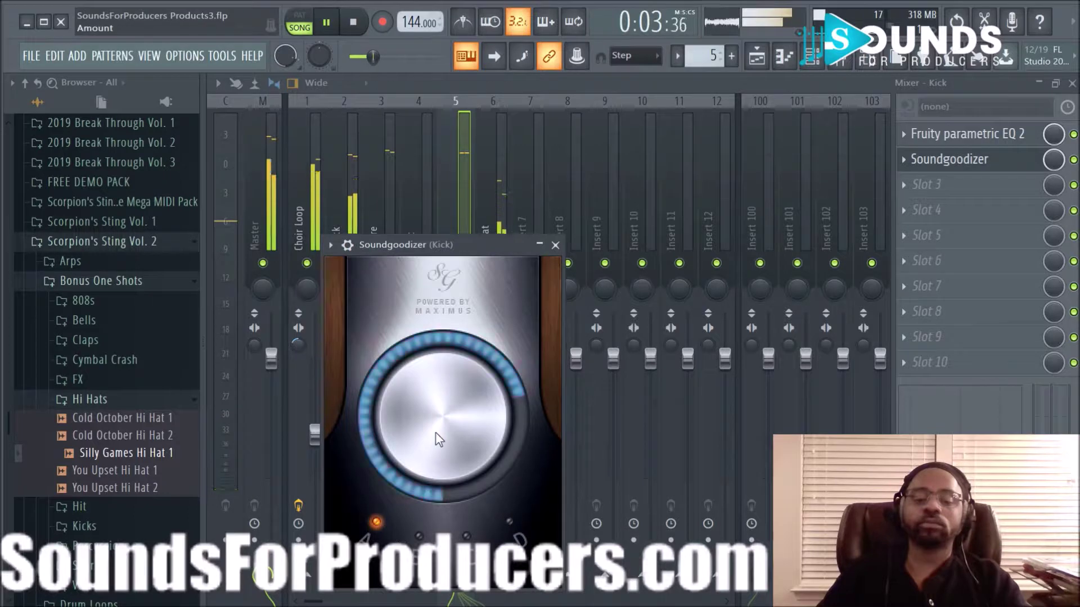
{"action": "left_click", "coordinate": [555, 245]}
{"action": "scroll", "coordinate": [468, 400], "scroll_direction": "up", "scroll_amount": 3}
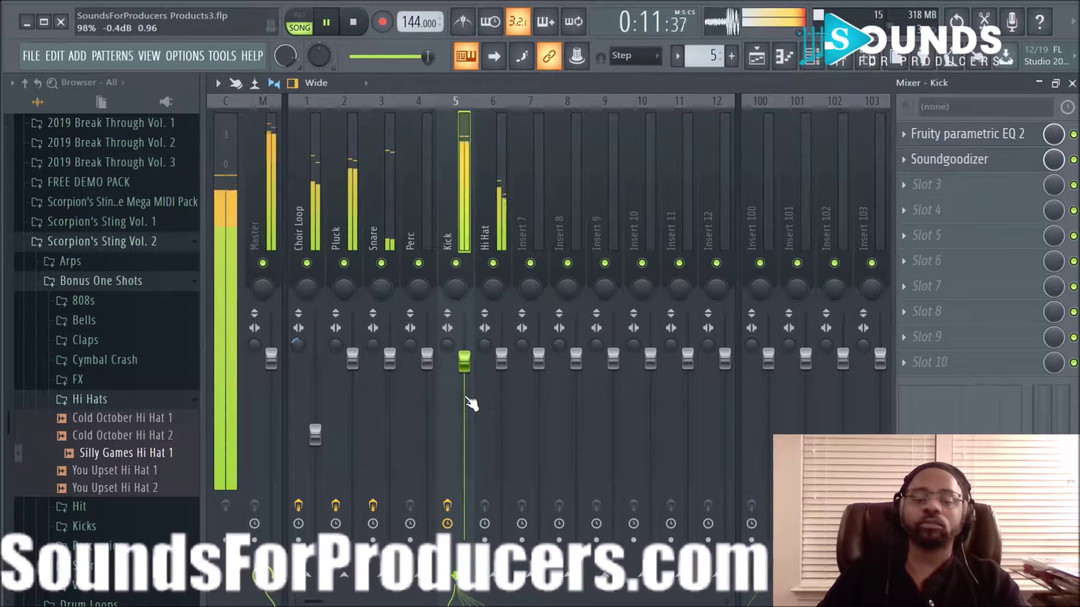
{"action": "scroll", "coordinate": [472, 373], "scroll_direction": "up", "scroll_amount": 1}
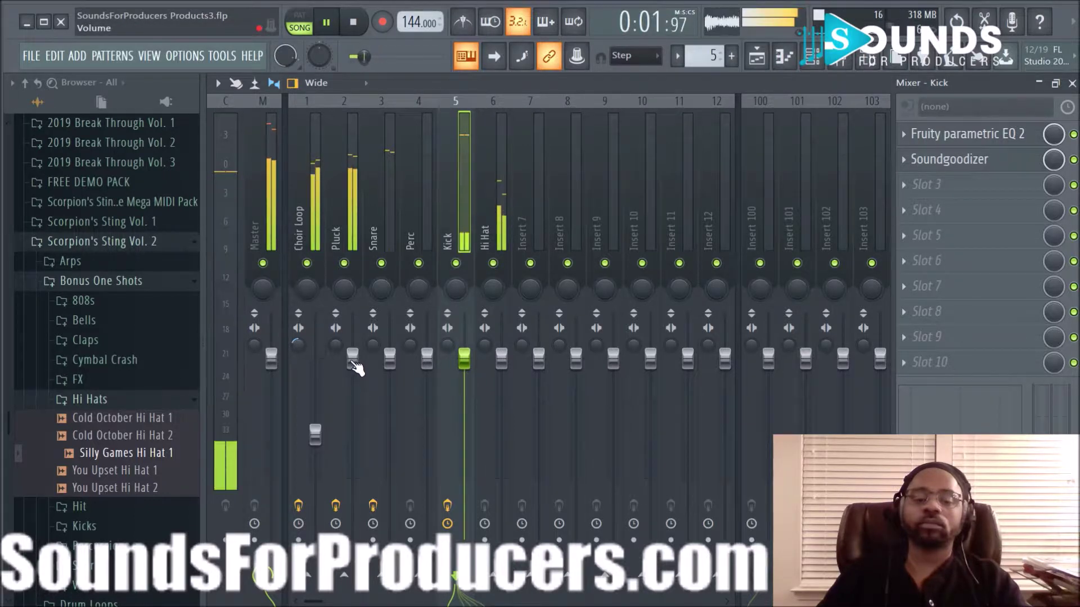
- Add Fruity Parametric EQ 2 to the Hi Hat mixer track and shape band 1 into a steep low cut around 3 kHz
{"action": "left_click", "coordinate": [305, 182]}
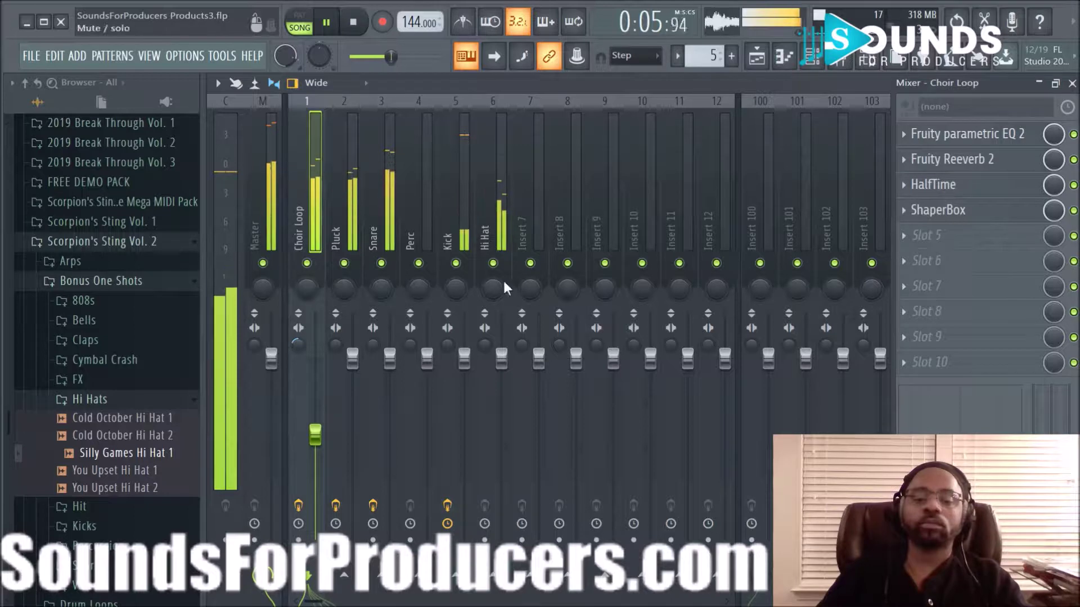
{"action": "left_click", "coordinate": [481, 181]}
{"action": "left_click", "coordinate": [906, 133]}
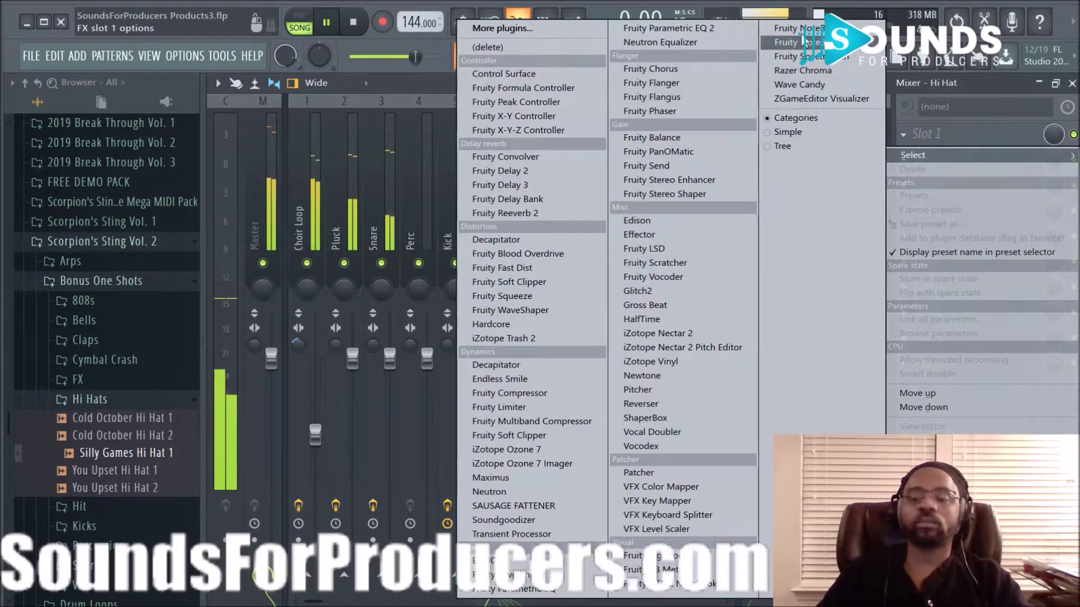
{"action": "left_click", "coordinate": [720, 27]}
{"action": "left_click_drag", "start_coordinate": [423, 403], "coordinate": [590, 477]}
{"action": "scroll", "coordinate": [746, 315], "scroll_direction": "up", "scroll_amount": 2}
{"action": "scroll", "coordinate": [748, 498], "scroll_direction": "up", "scroll_amount": 3}
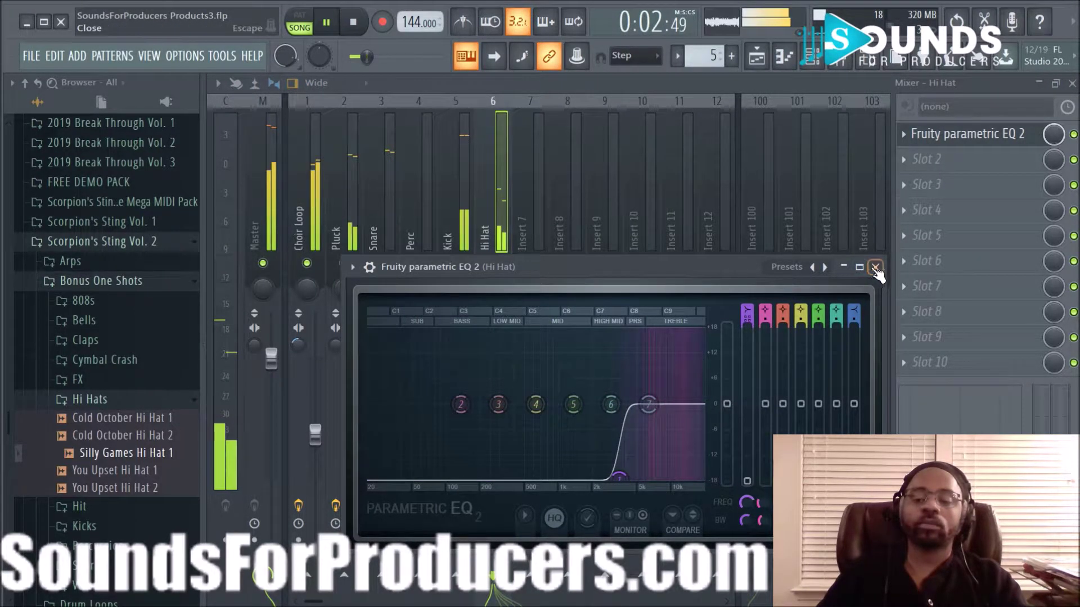
{"action": "left_click", "coordinate": [875, 267]}
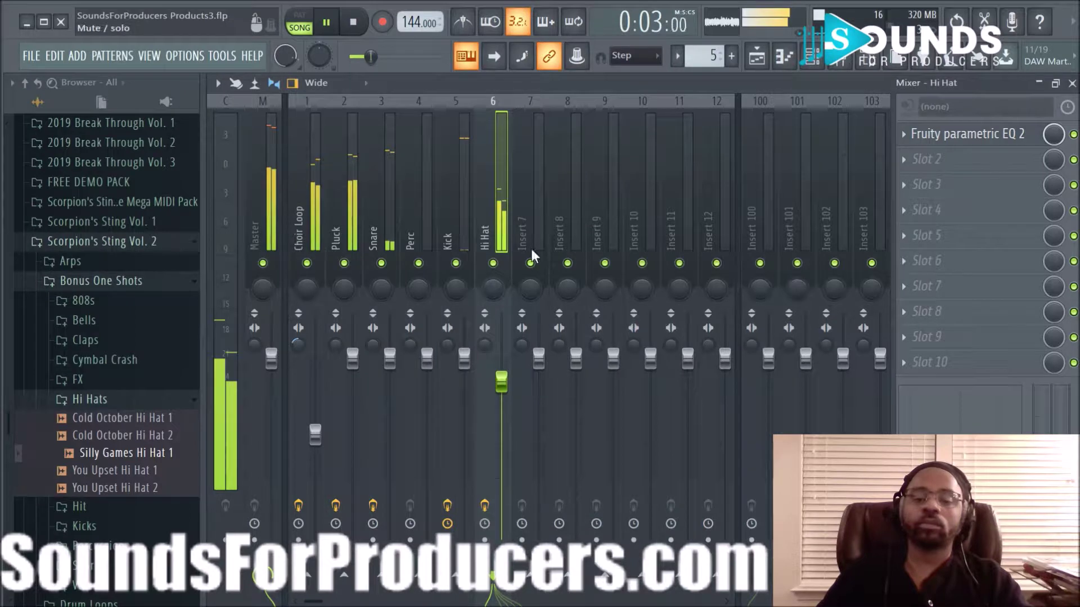
- Lower the Choir Loop mixer volume slightly and set the Hi Hat volume to about 89% (-2.5 dB)
{"action": "left_click", "coordinate": [295, 219]}
{"action": "mouse_move", "coordinate": [314, 435]}
{"action": "left_mouse_down"}
{"action": "mouse_move", "coordinate": [315, 474]}
{"action": "mouse_move", "coordinate": [315, 449]}
{"action": "left_mouse_up"}
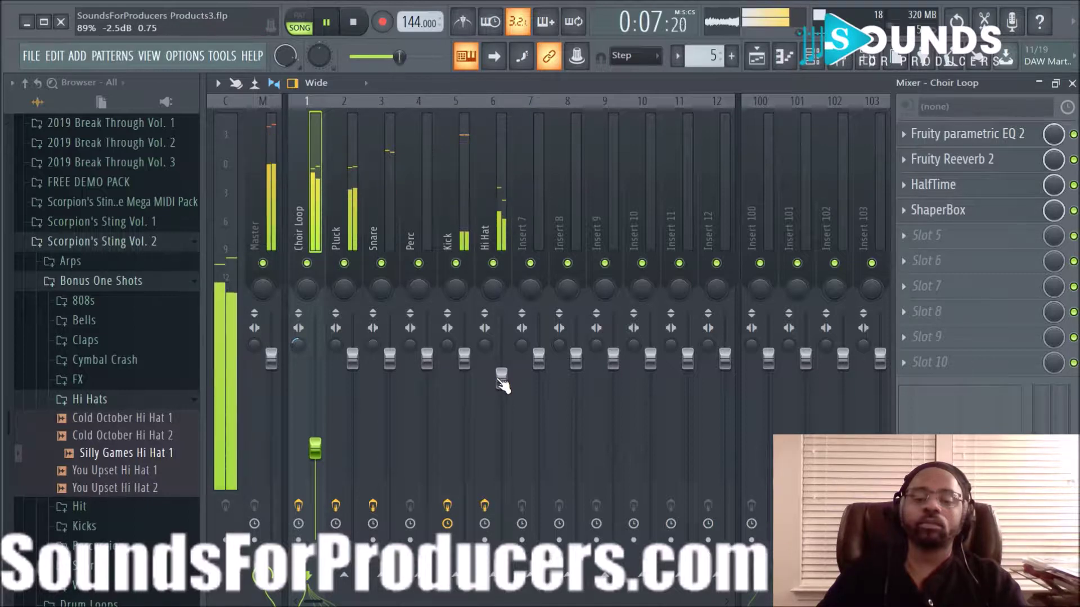
- Bypass Soundgoodizer on the Kick mixer track and set the Kick volume to about 96% (-0.8 dB)
{"action": "left_click", "coordinate": [444, 174]}
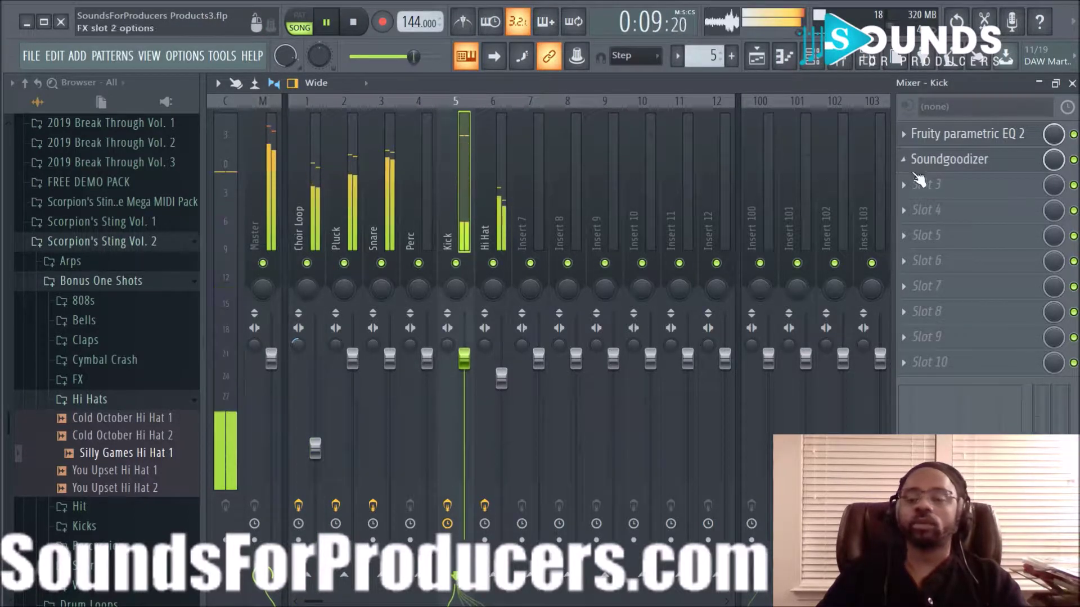
{"action": "left_click", "coordinate": [1072, 161]}
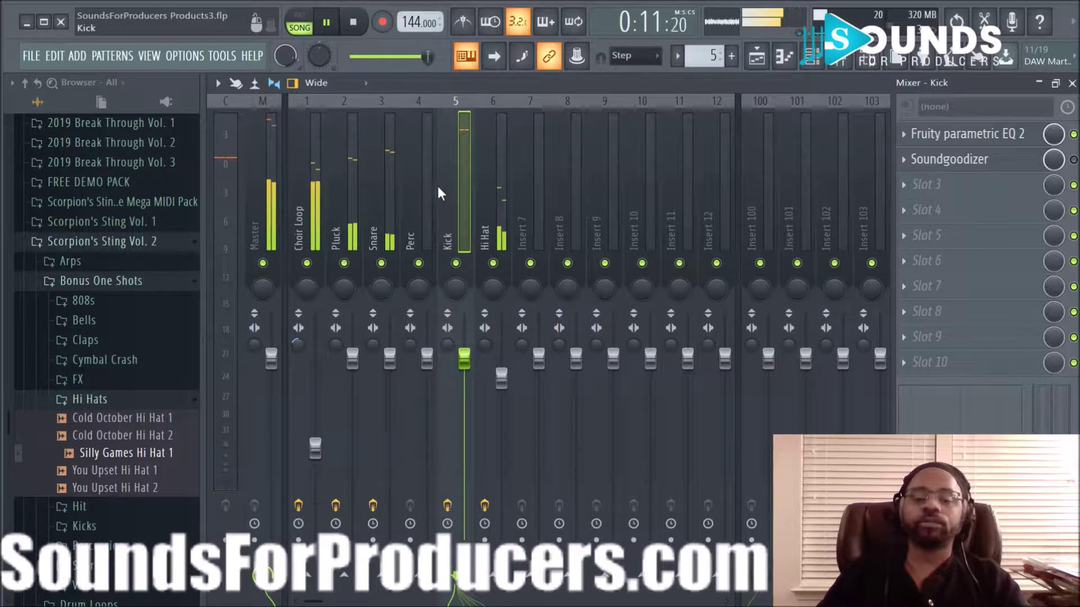
{"action": "left_click_drag", "start_coordinate": [465, 359], "coordinate": [464, 344]}
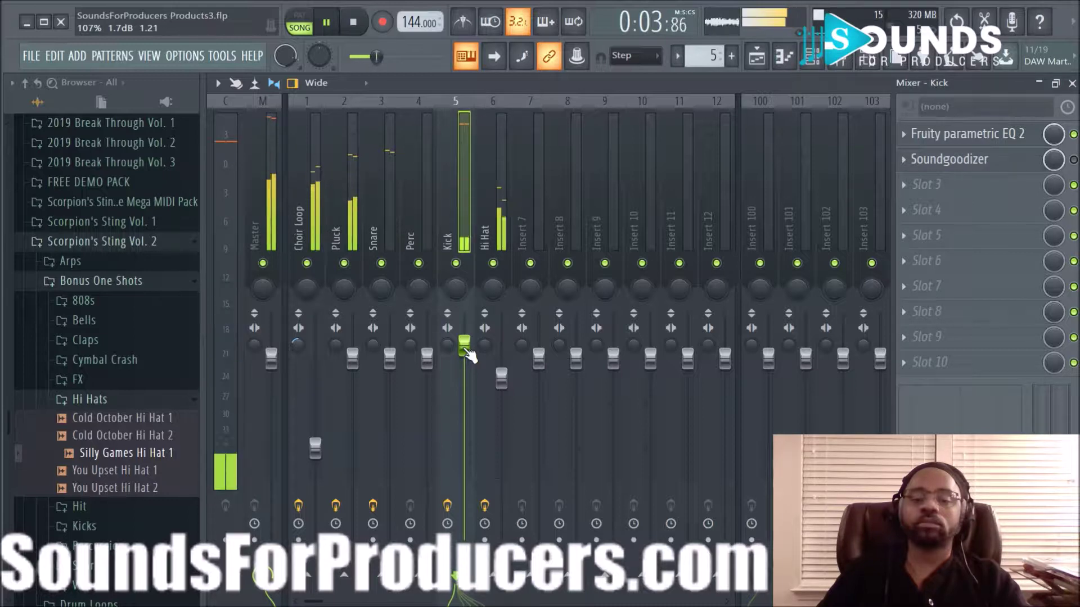
{"action": "left_click_drag", "start_coordinate": [468, 352], "coordinate": [469, 355]}
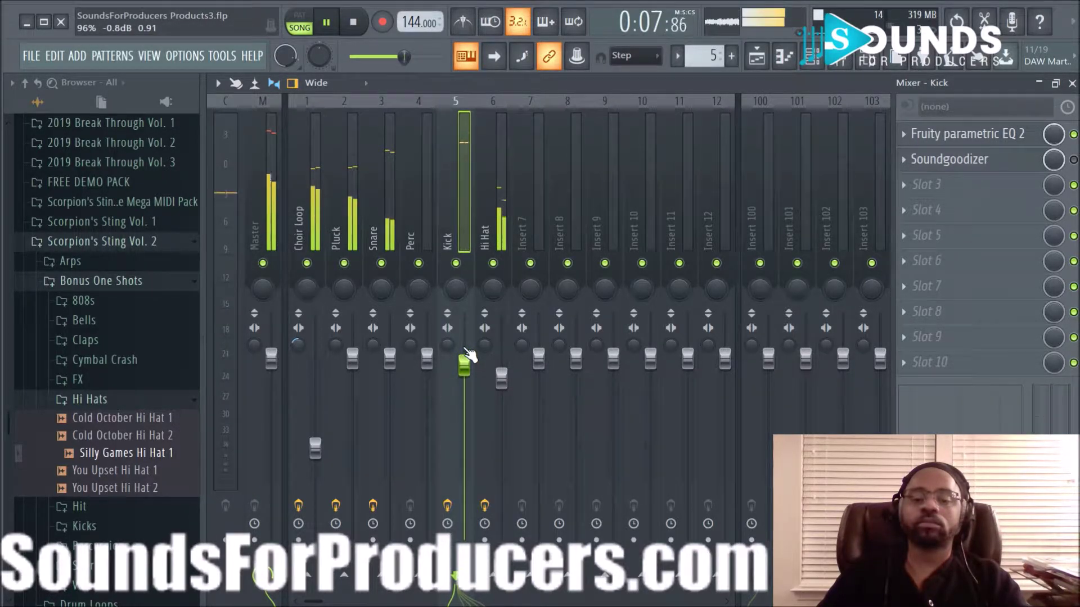
- Select the Choir Loop, Perc, Hi Hat and Pluck mixer tracks together and lower their volumes slightly as a group
{"action": "left_click", "coordinate": [296, 208]}
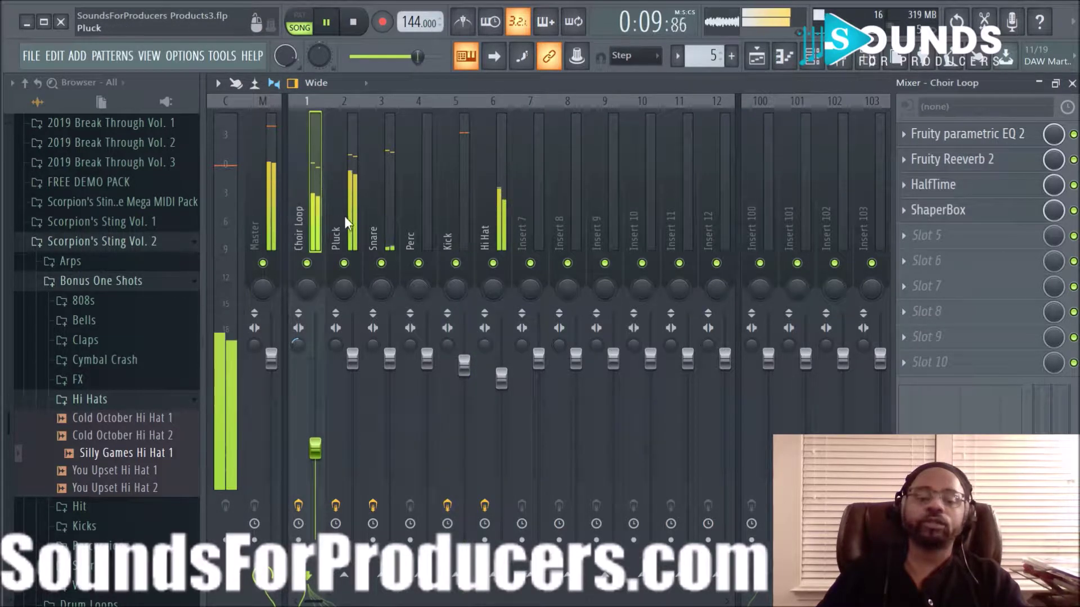
{"action": "left_click", "coordinate": [415, 217], "text": "ctrl"}
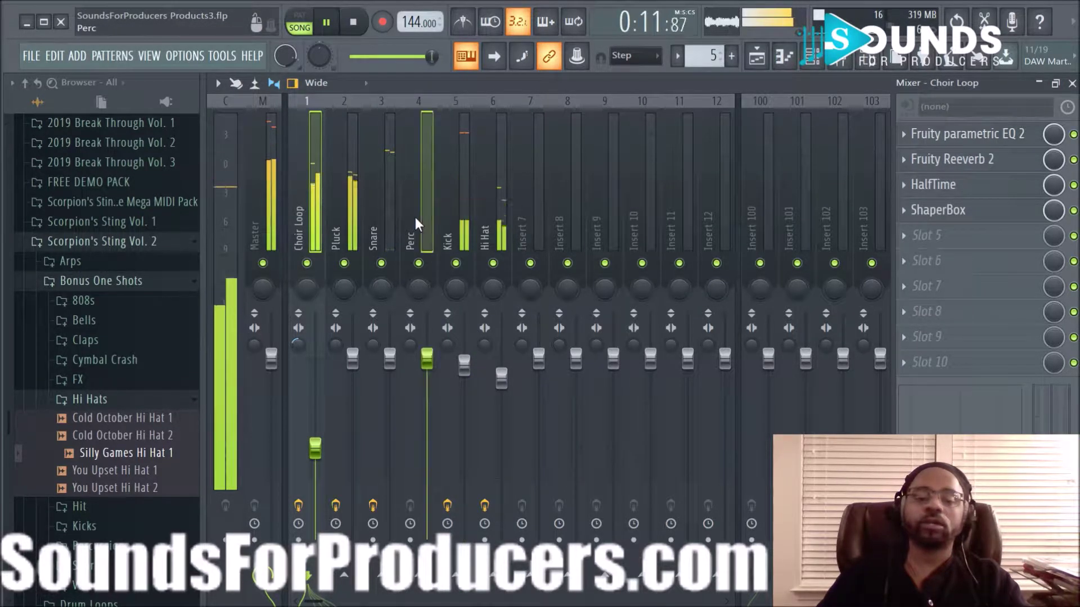
{"action": "left_click", "coordinate": [491, 212], "text": "ctrl"}
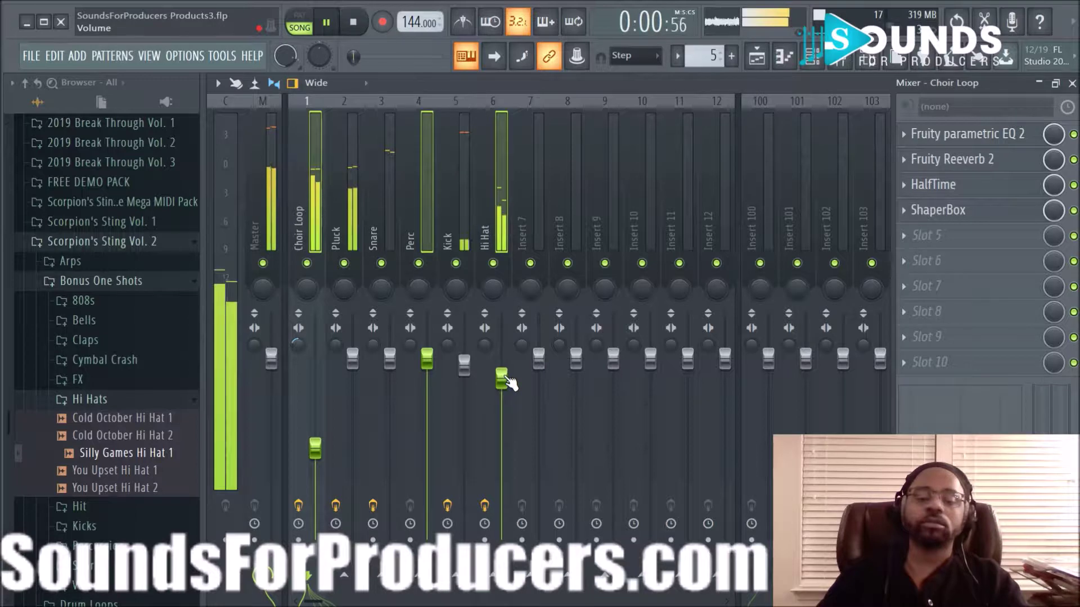
{"action": "left_click", "coordinate": [340, 202], "text": "ctrl"}
{"action": "left_click_drag", "start_coordinate": [427, 357], "coordinate": [427, 372]}
- Nudge the Kick mixer volume down slightly and raise the Snare volume to about 113% (2.9 dB)
{"action": "left_click", "coordinate": [456, 196]}
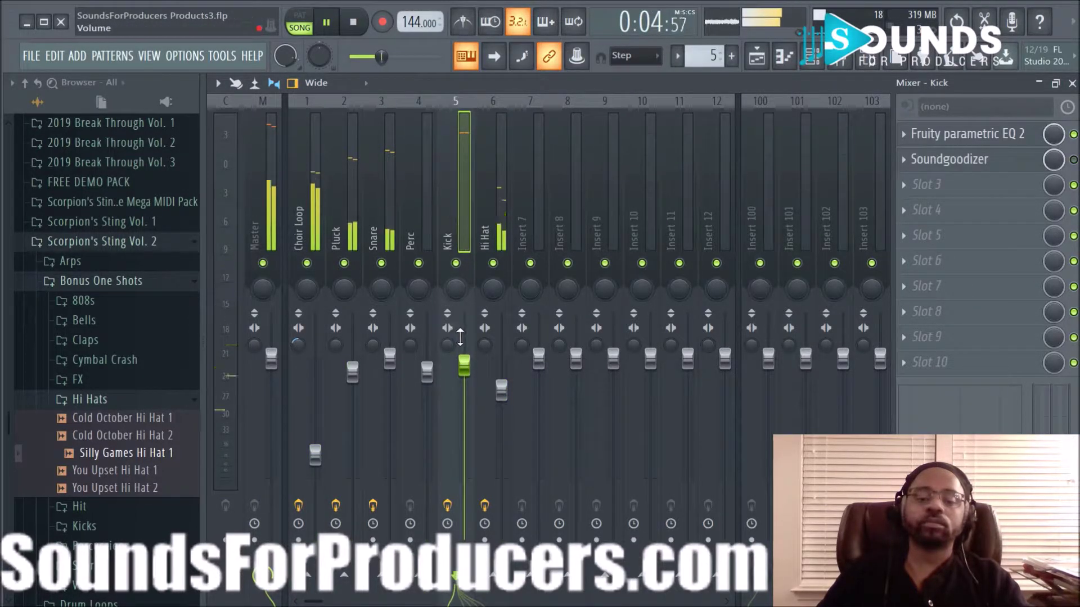
{"action": "left_click_drag", "start_coordinate": [466, 366], "coordinate": [466, 367]}
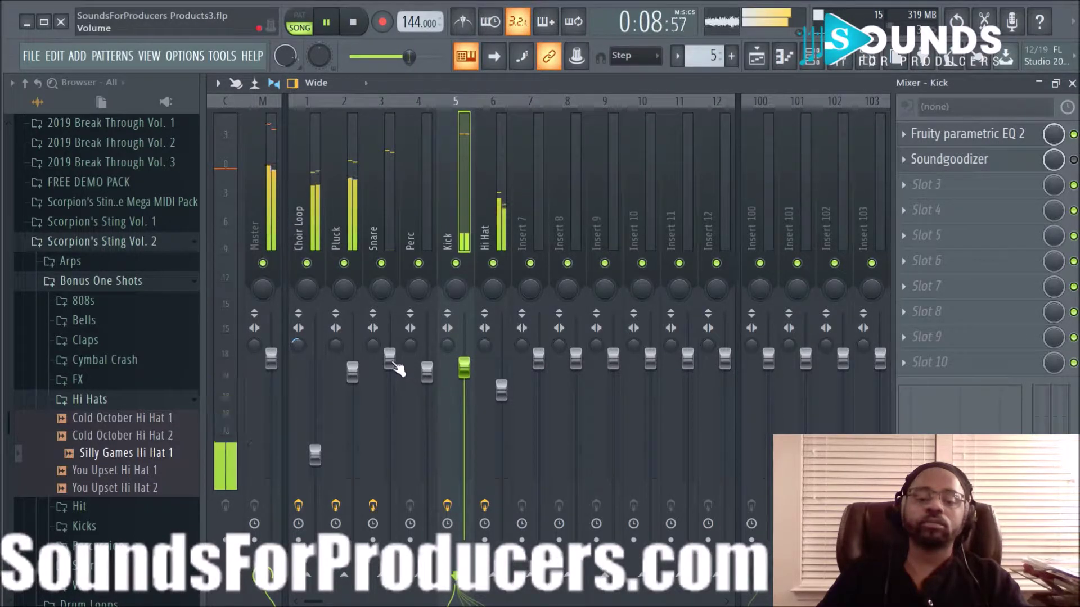
{"action": "left_click_drag", "start_coordinate": [394, 360], "coordinate": [393, 348]}
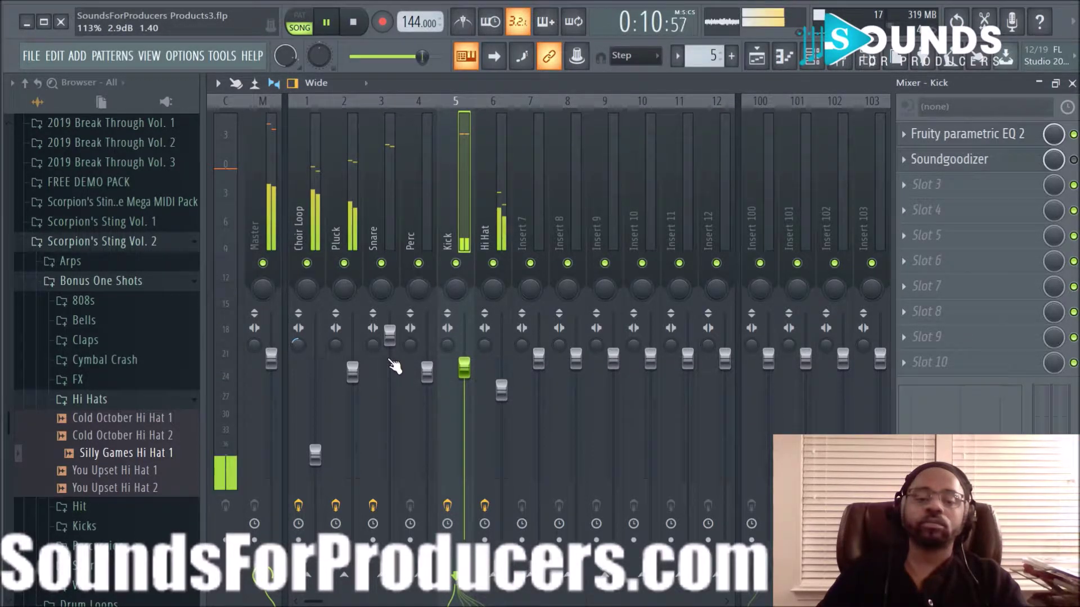
- Raise the Pluck mixer volume slightly and set the Choir Loop volume to about 52% (-12.0 dB)
{"action": "left_click_drag", "start_coordinate": [314, 454], "coordinate": [314, 445]}
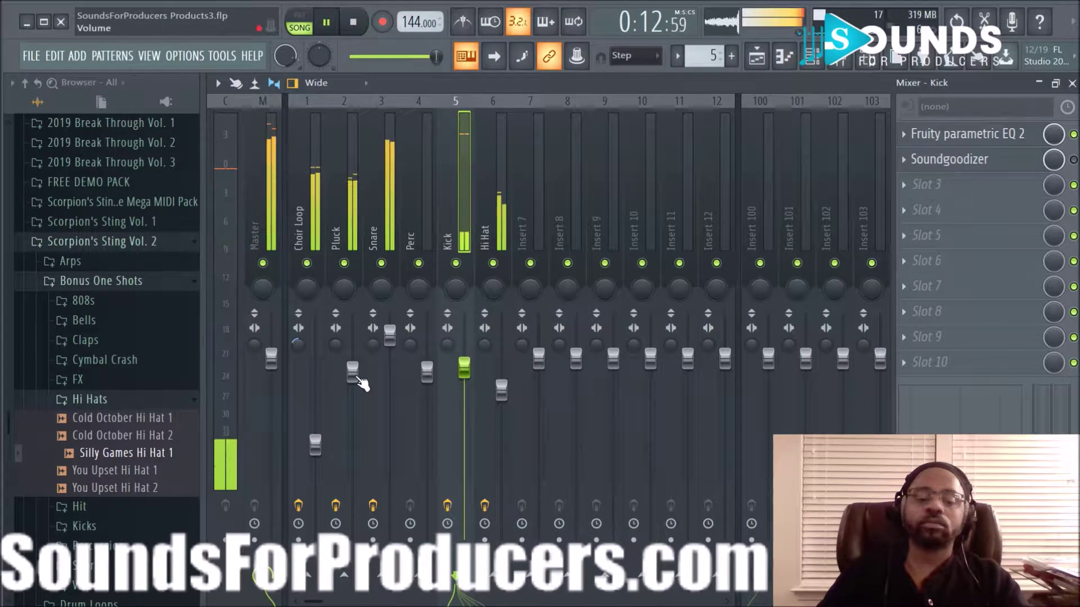
{"action": "left_click_drag", "start_coordinate": [354, 374], "coordinate": [354, 364]}
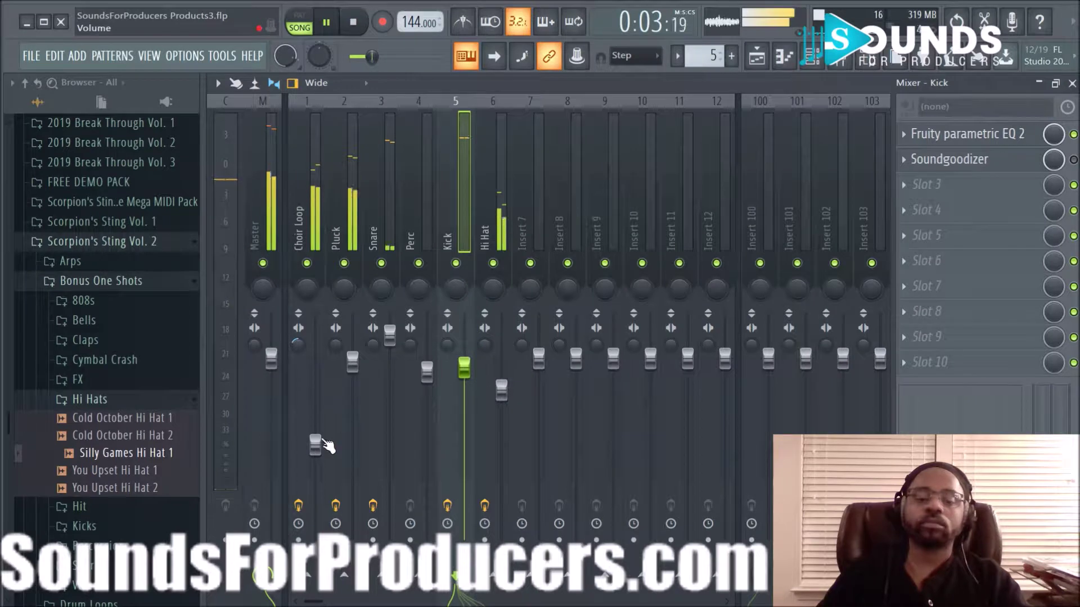
{"action": "left_click_drag", "start_coordinate": [315, 444], "coordinate": [315, 435]}
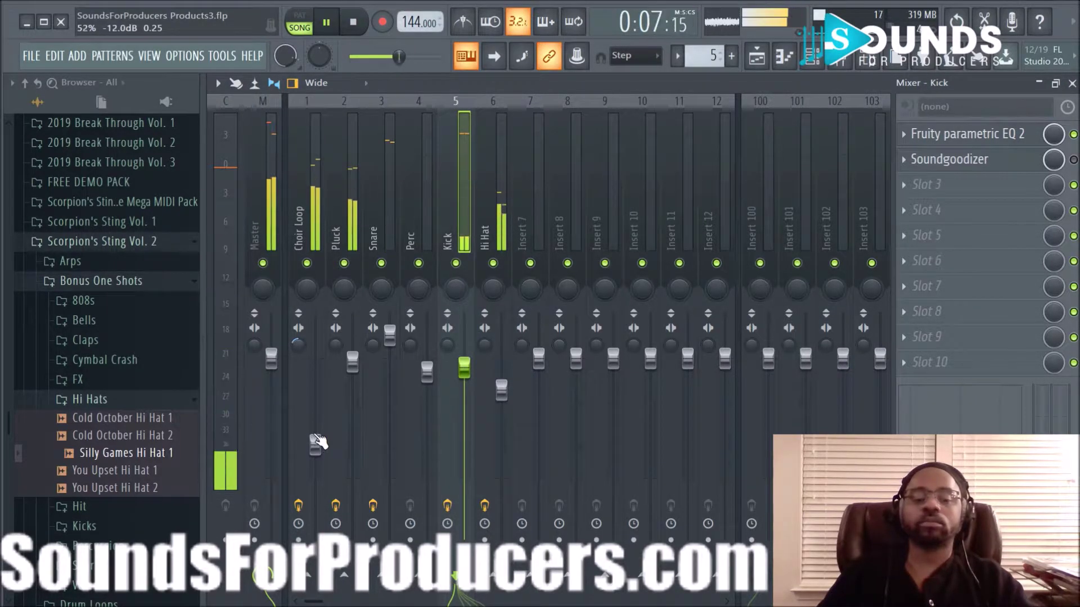
- Create Pattern 6 and place it as a two-bar clip at the start of Track 6 in the playlist
{"action": "left_click", "coordinate": [756, 56]}
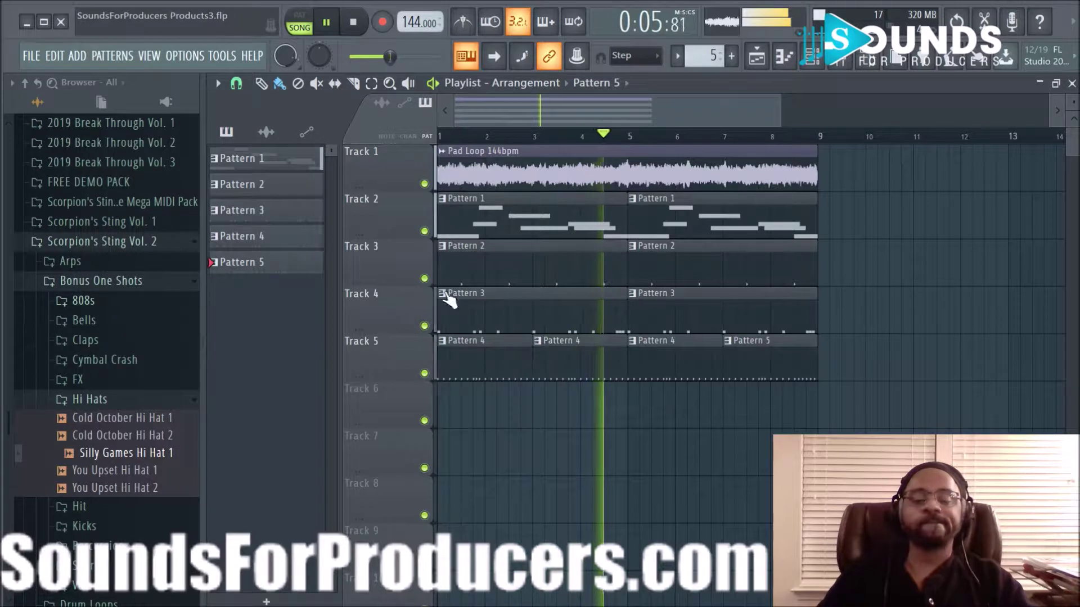
{"action": "left_click", "coordinate": [731, 56]}
{"action": "mouse_move", "coordinate": [484, 414]}
{"action": "left_mouse_down"}
{"action": "mouse_move", "coordinate": [494, 410]}
{"action": "mouse_move", "coordinate": [470, 413]}
{"action": "mouse_move", "coordinate": [528, 418]}
{"action": "left_mouse_up"}
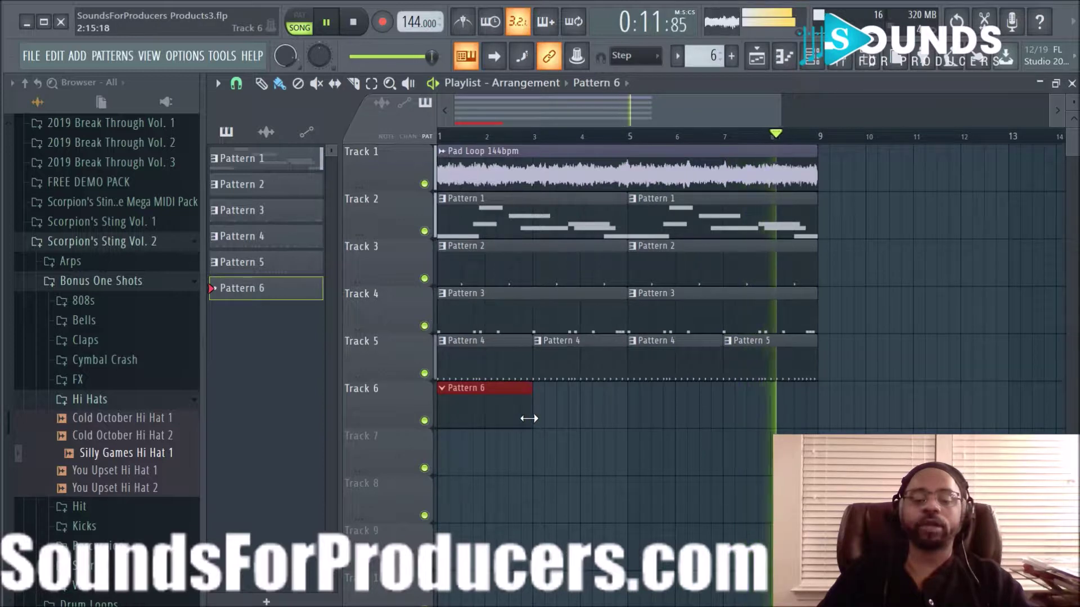
- Show the channel rack, play short passages of the arrangement and check the You Upset Snare 1 sample settings
{"action": "left_click", "coordinate": [812, 55]}
{"action": "key", "text": "space"}
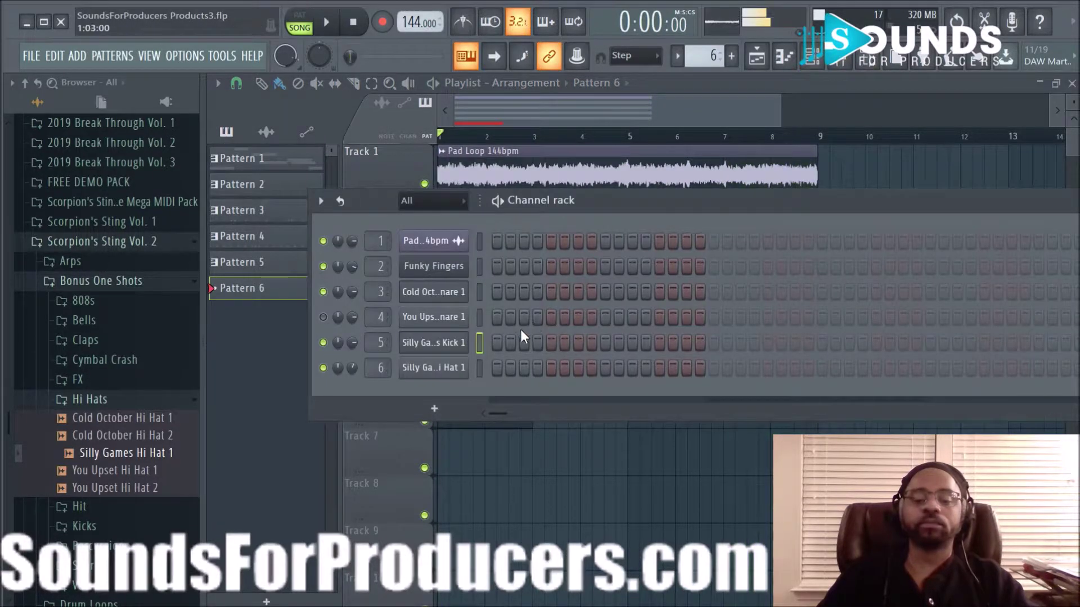
{"action": "key", "text": "space"}
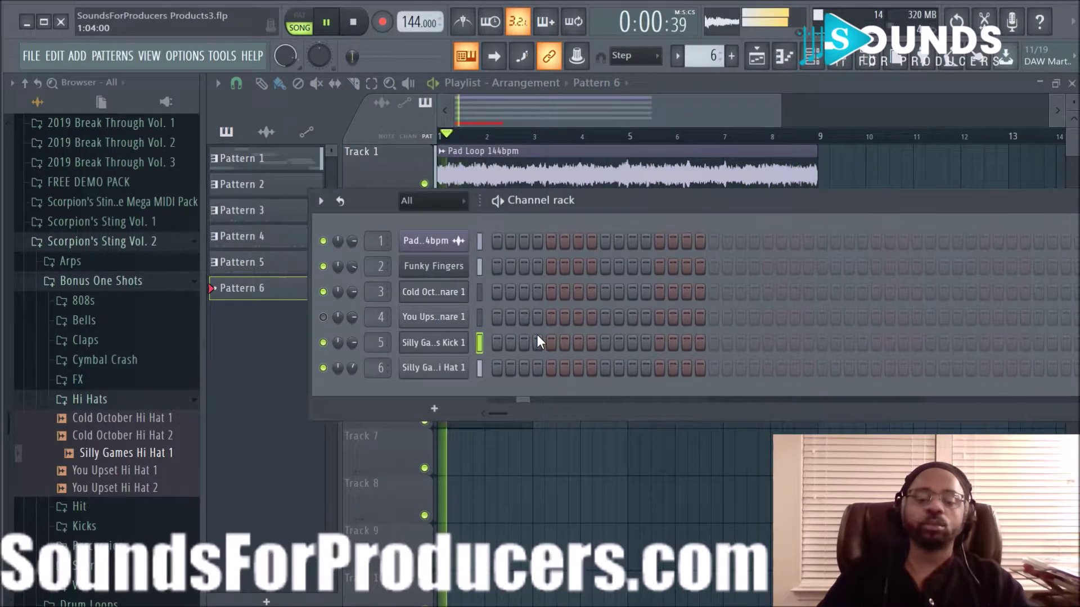
{"action": "key", "text": "space"}
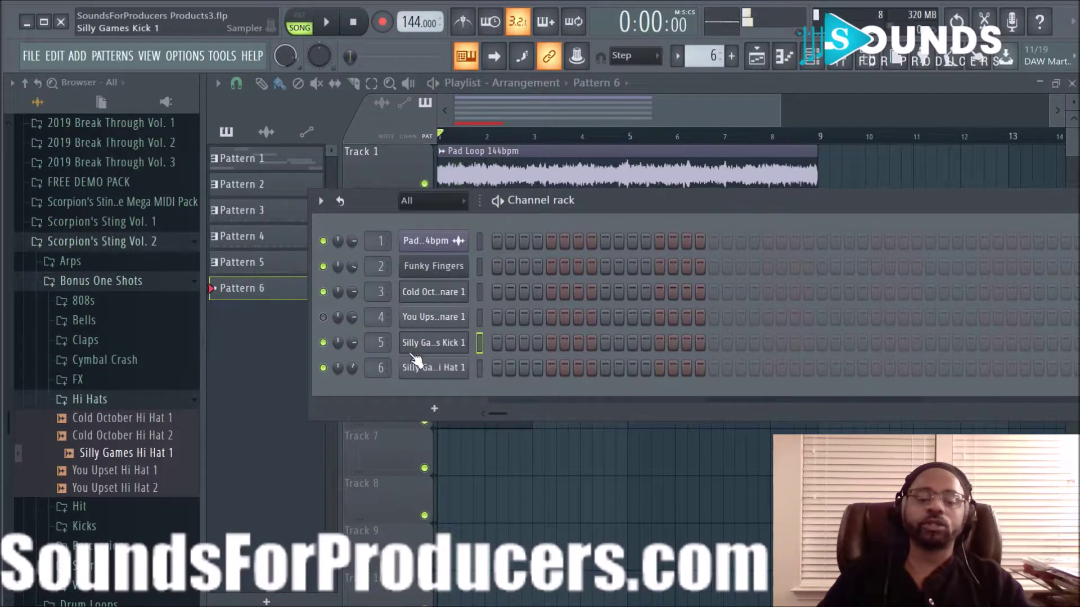
{"action": "left_click", "coordinate": [432, 324]}
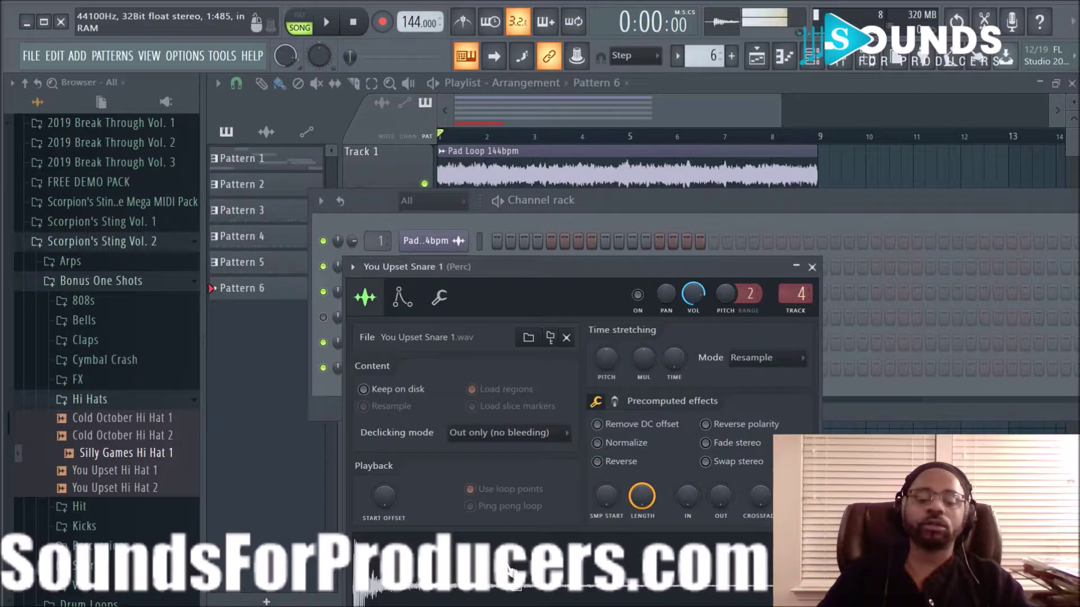
{"action": "left_click", "coordinate": [812, 267]}
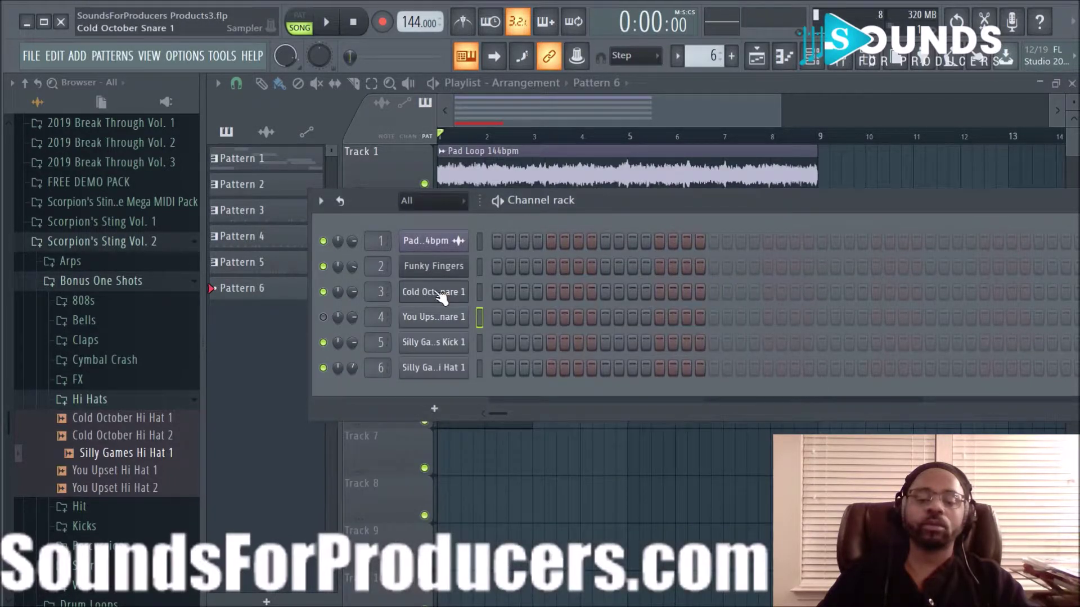
{"action": "key", "text": "space"}
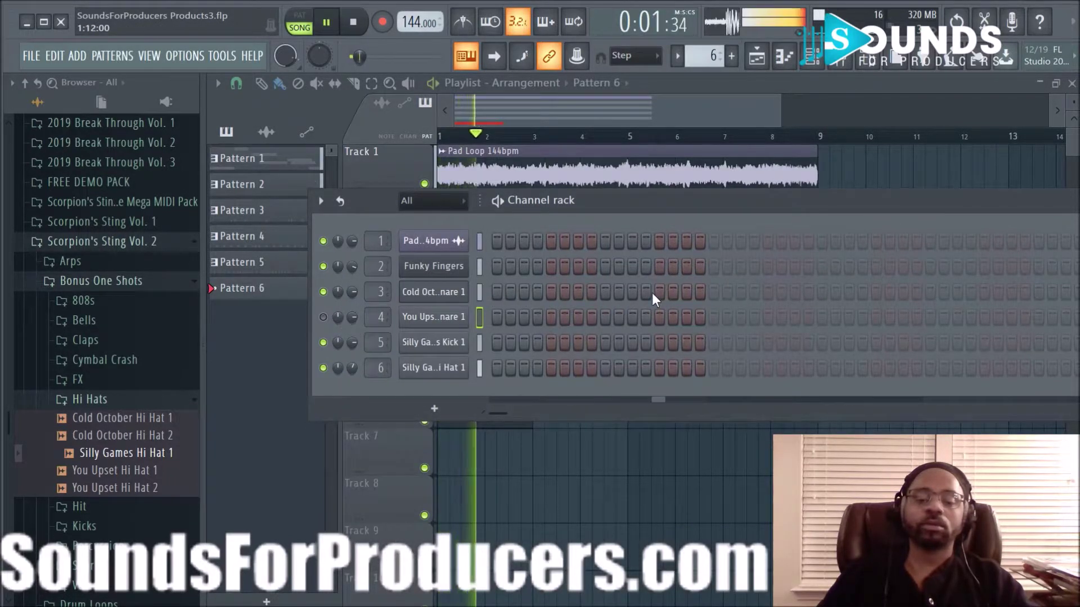
{"action": "key", "text": "space"}
- Place a You Upset Snare 1 hit on step 5 of Pattern 6 and play it back
{"action": "left_click", "coordinate": [551, 293]}
{"action": "left_click", "coordinate": [552, 293]}
{"action": "key", "text": "space"}
{"action": "left_click", "coordinate": [551, 317]}
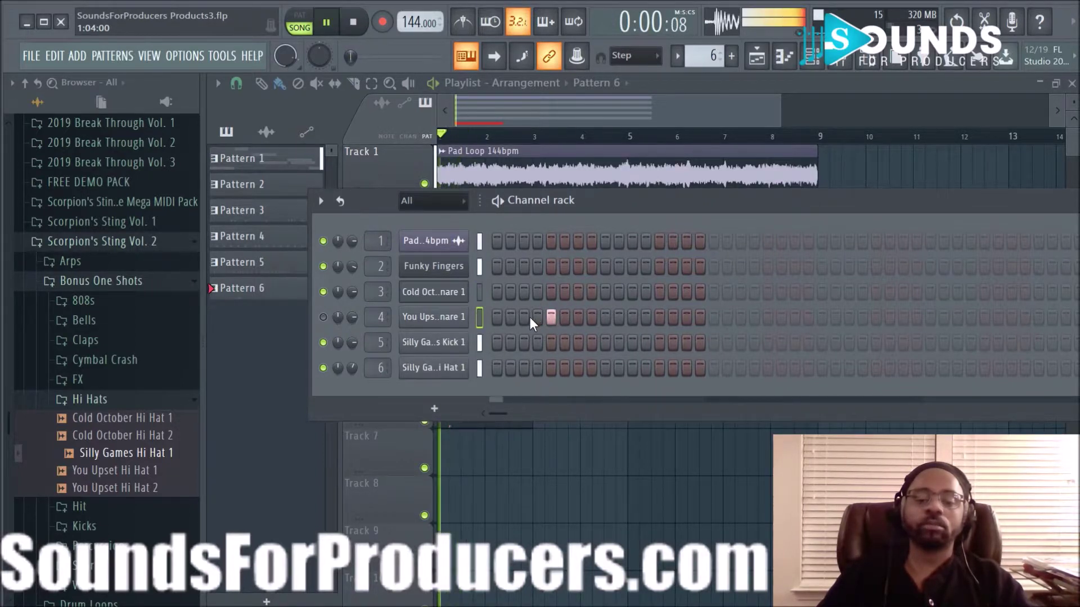
{"action": "left_click", "coordinate": [551, 316]}
{"action": "key", "text": "space"}
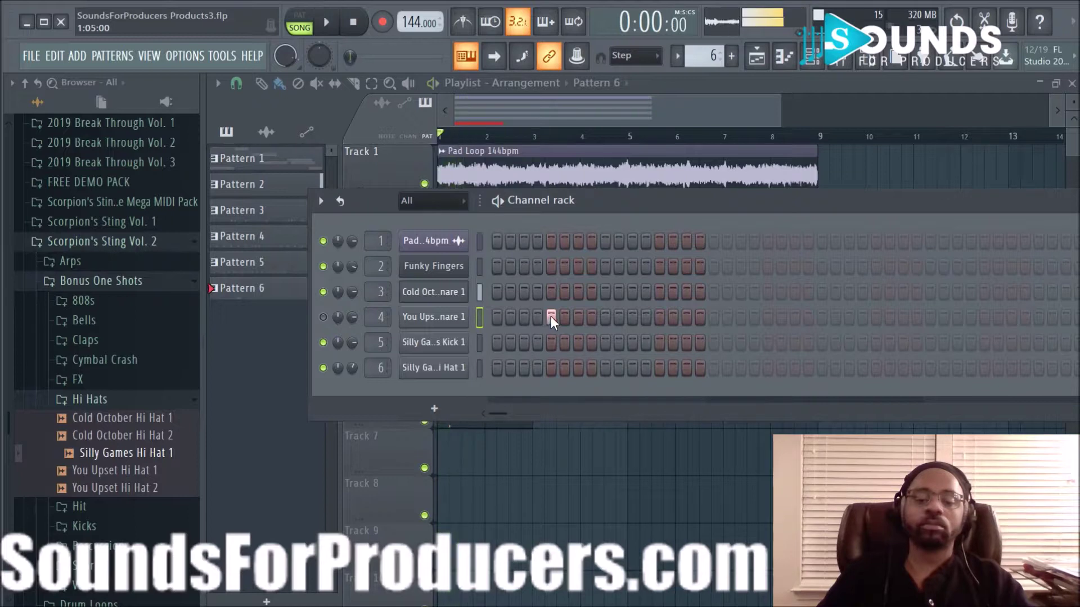
- Check the sampler settings of Cold October Snare 1 and You Upset Snare 1
{"action": "left_click", "coordinate": [445, 293]}
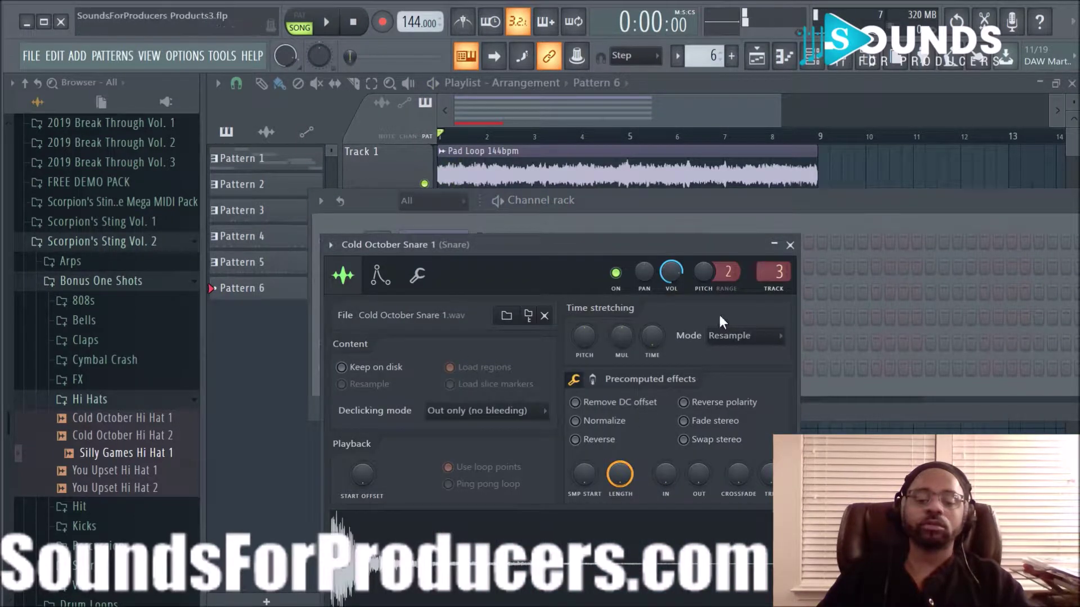
{"action": "left_click", "coordinate": [791, 248]}
{"action": "left_click", "coordinate": [457, 318]}
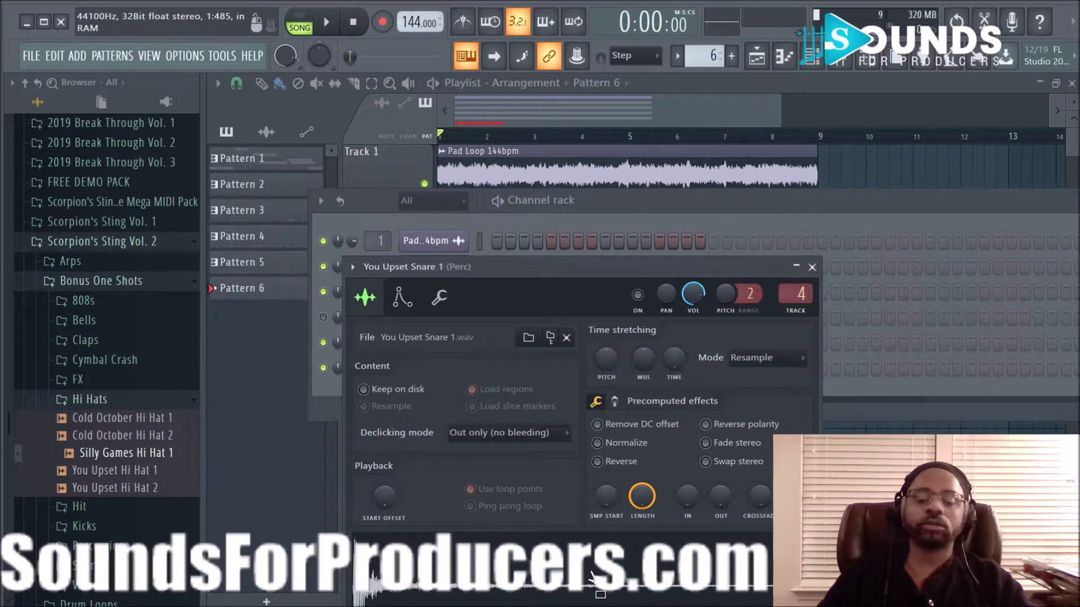
{"action": "left_click", "coordinate": [812, 268]}
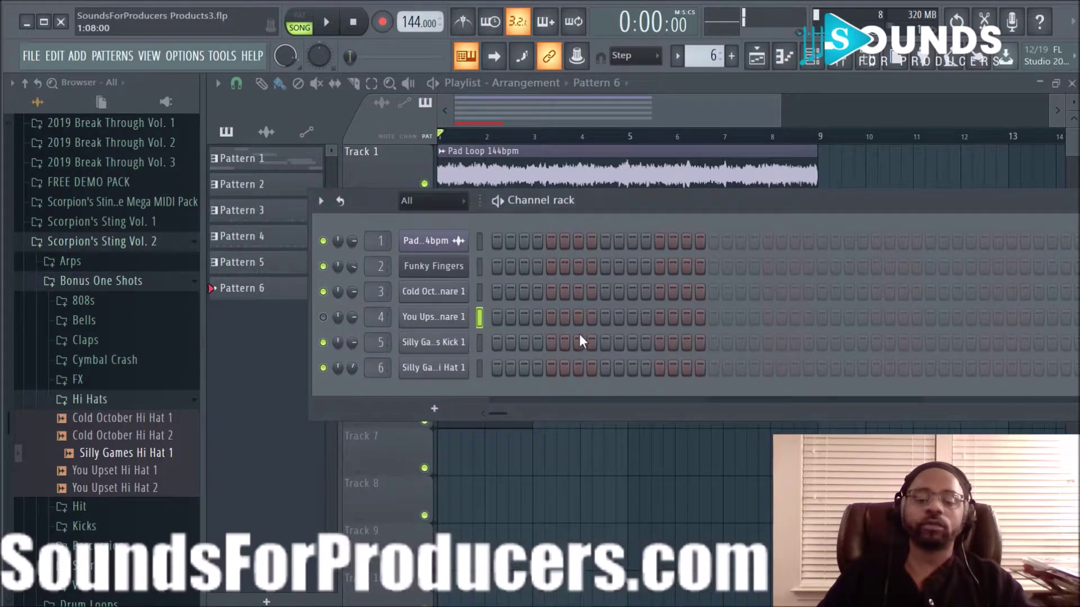
- Place a You Upset Snare 1 hit on step 3 of Pattern 6, unmute its channel and play it back
{"action": "left_click", "coordinate": [529, 320]}
{"action": "key", "text": "space"}
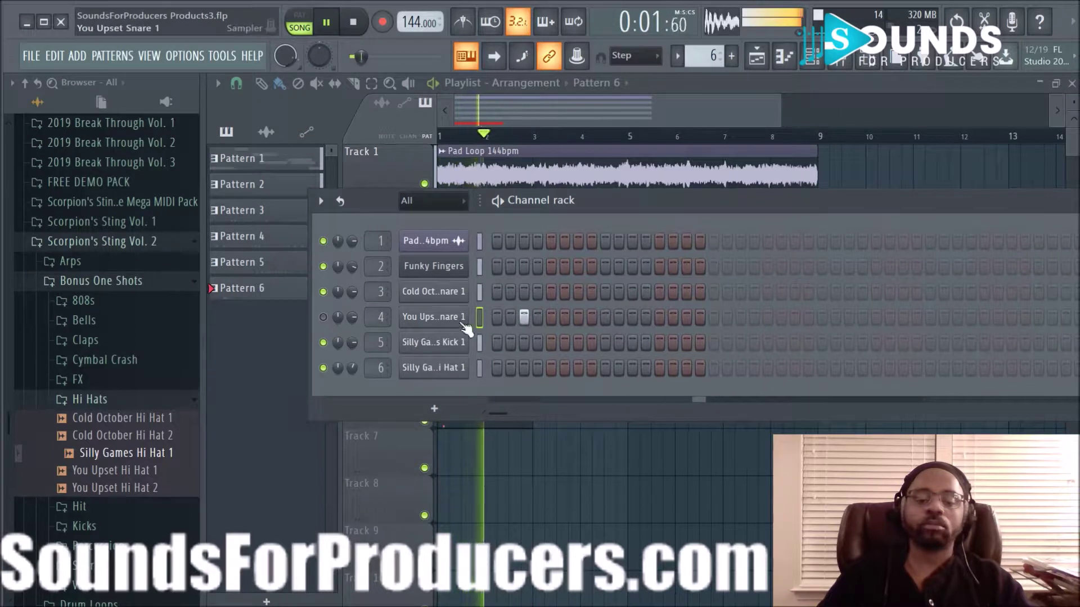
{"action": "left_click", "coordinate": [323, 317]}
{"action": "key", "text": "space"}
{"action": "key", "text": "space"}
- Try the You Upset Snare 1 hit on step 4, return it to step 3 and compare by playing back
{"action": "left_click", "coordinate": [537, 319]}
{"action": "key", "text": "space"}
{"action": "key", "text": "space"}
{"action": "left_click", "coordinate": [524, 318]}
{"action": "key", "text": "space"}
{"action": "key", "text": "space"}
{"action": "key", "text": "space"}
{"action": "key", "text": "space"}
{"action": "key", "text": "space"}
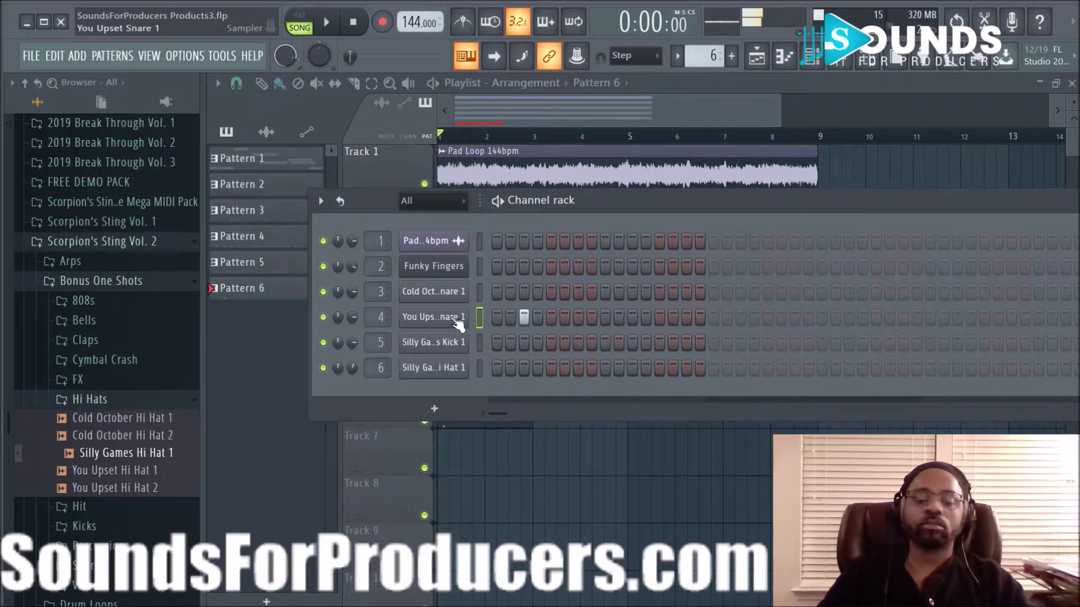
- Turn on Normalize for the You Upset Snare 1 sample and raise its channel volume
{"action": "left_click", "coordinate": [430, 319]}
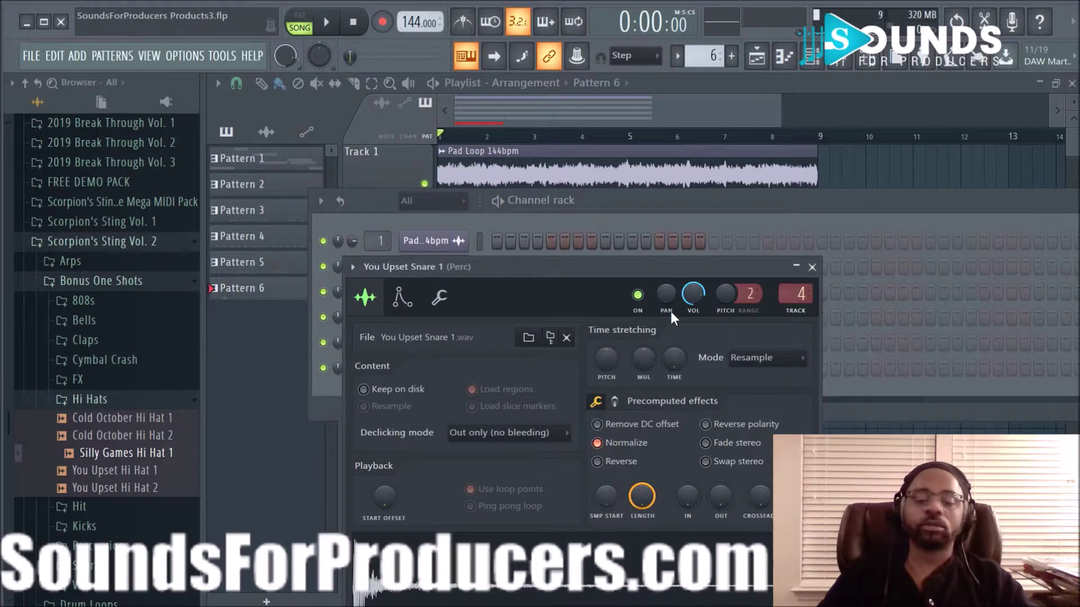
{"action": "left_click", "coordinate": [812, 267]}
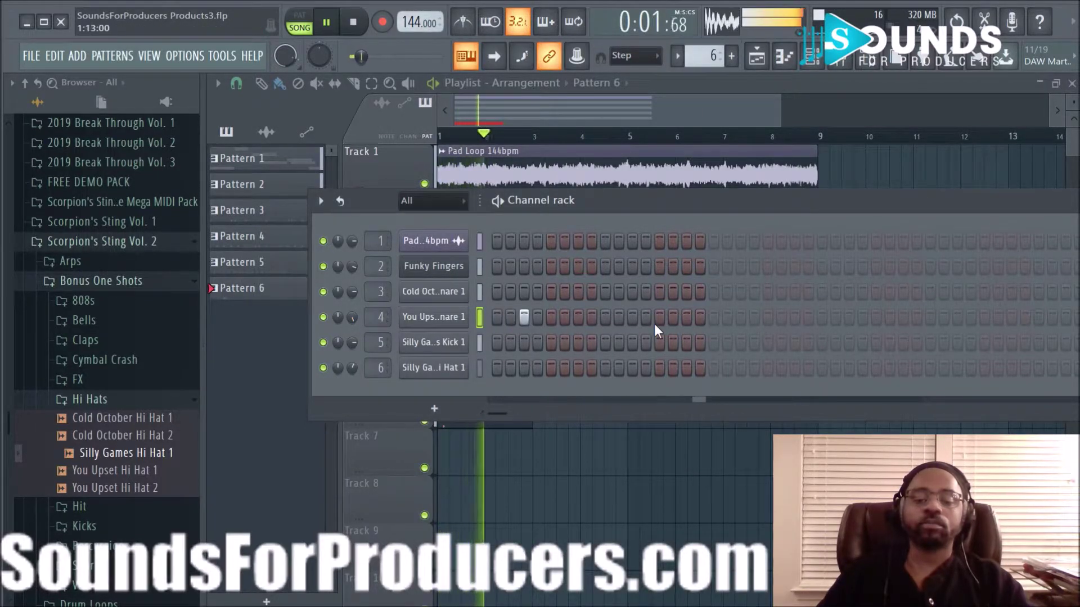
- Add a You Upset Snare 1 hit on step 15 of Pattern 6 while the arrangement plays
{"action": "left_click_drag", "start_coordinate": [677, 212], "coordinate": [644, 138]}
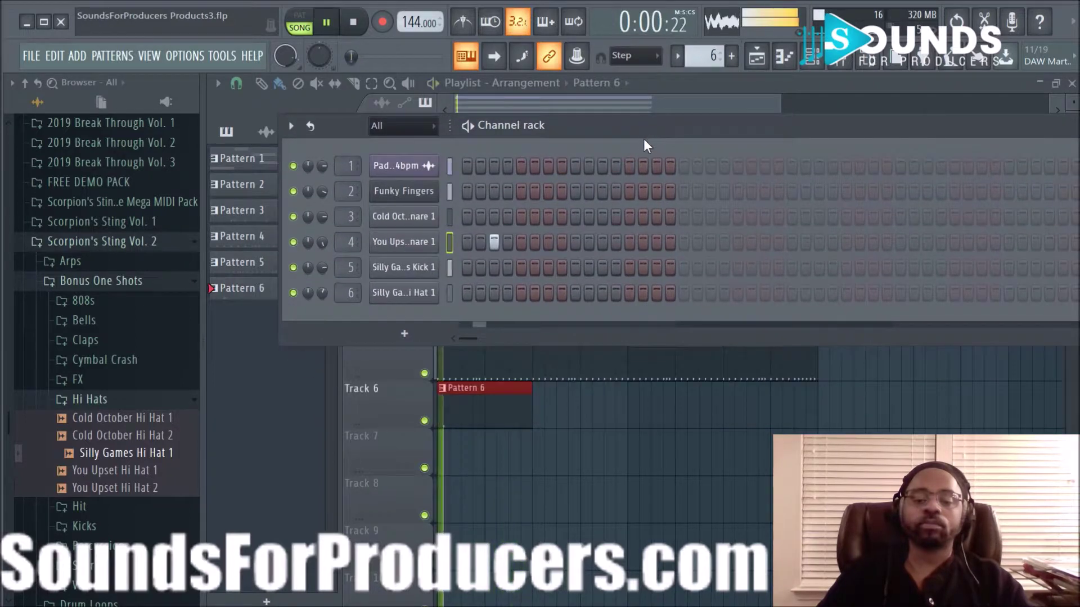
{"action": "left_click", "coordinate": [646, 242]}
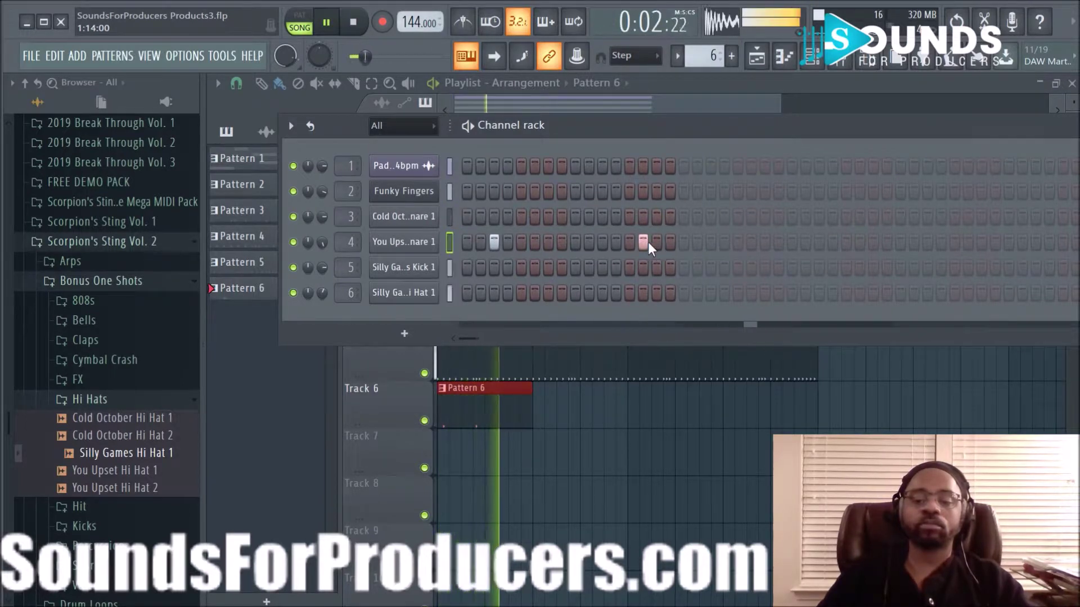
{"action": "left_click", "coordinate": [656, 241]}
{"action": "left_click", "coordinate": [643, 243]}
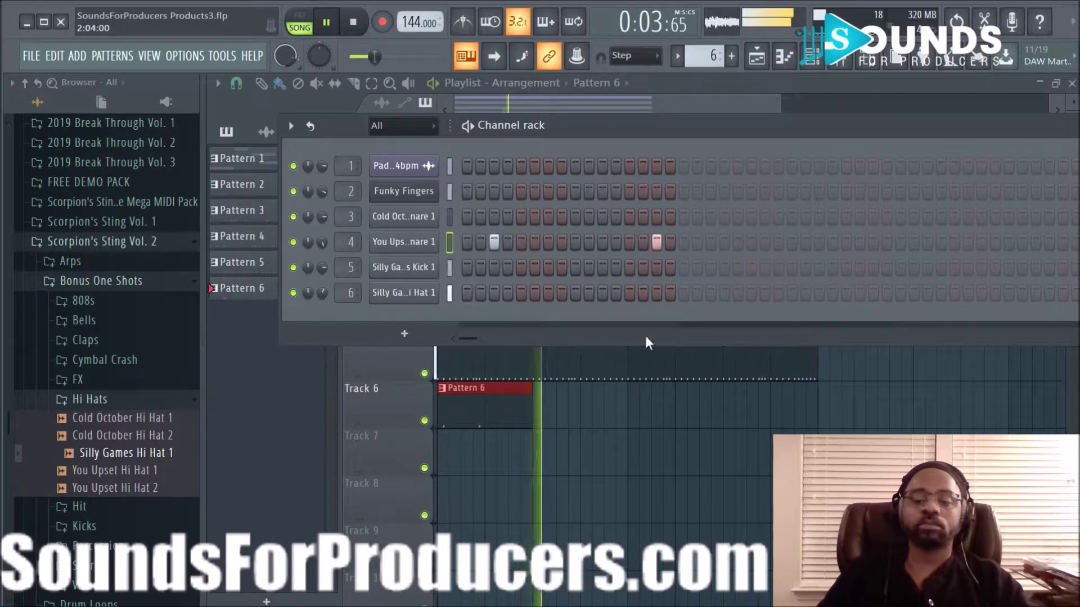
{"action": "key", "text": "space"}
- Extend the Pattern 6 clip on Track 6 to four bars and play it with the channel rack showing
{"action": "left_click_drag", "start_coordinate": [531, 405], "coordinate": [601, 405]}
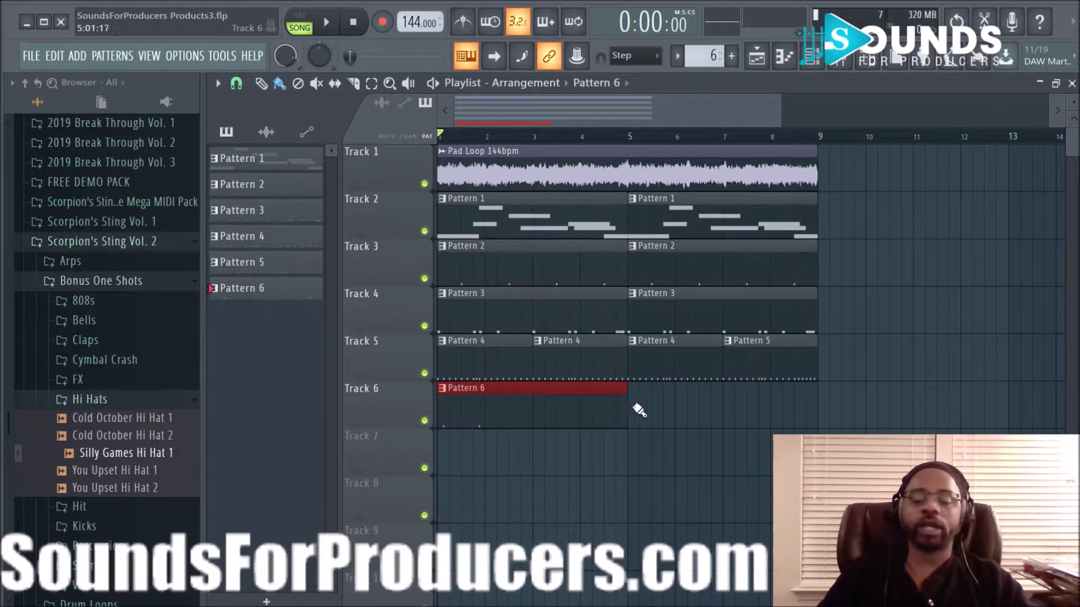
{"action": "left_click", "coordinate": [812, 63]}
{"action": "key", "text": "space"}
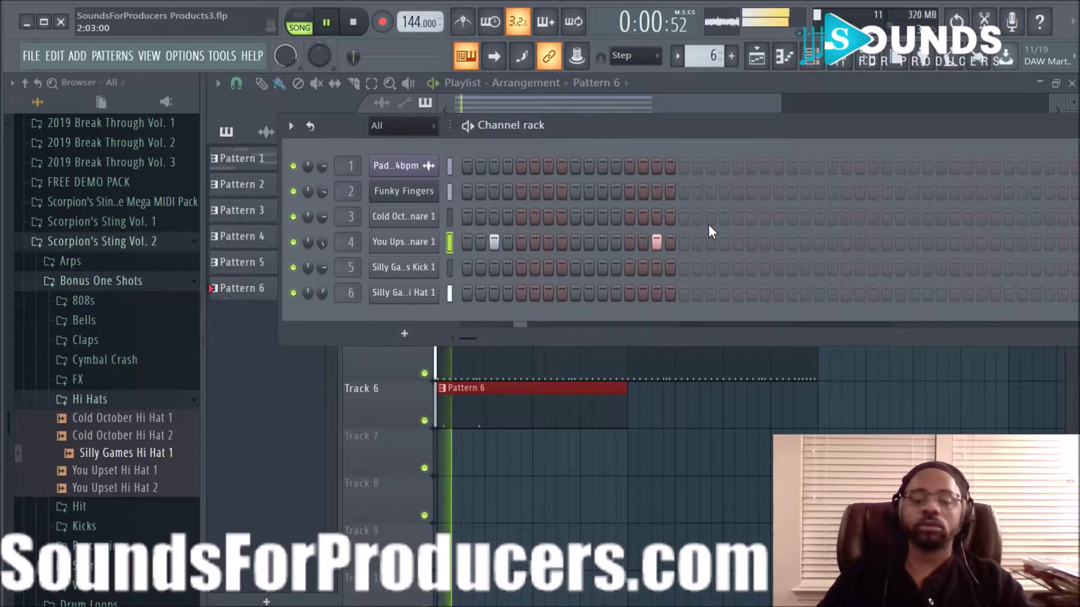
- Add You Upset Snare 1 hits on steps 19, 35, 47 and 51 of Pattern 6 and play from the start
{"action": "left_click", "coordinate": [719, 242]}
{"action": "left_click", "coordinate": [719, 241]}
{"action": "left_click", "coordinate": [707, 240]}
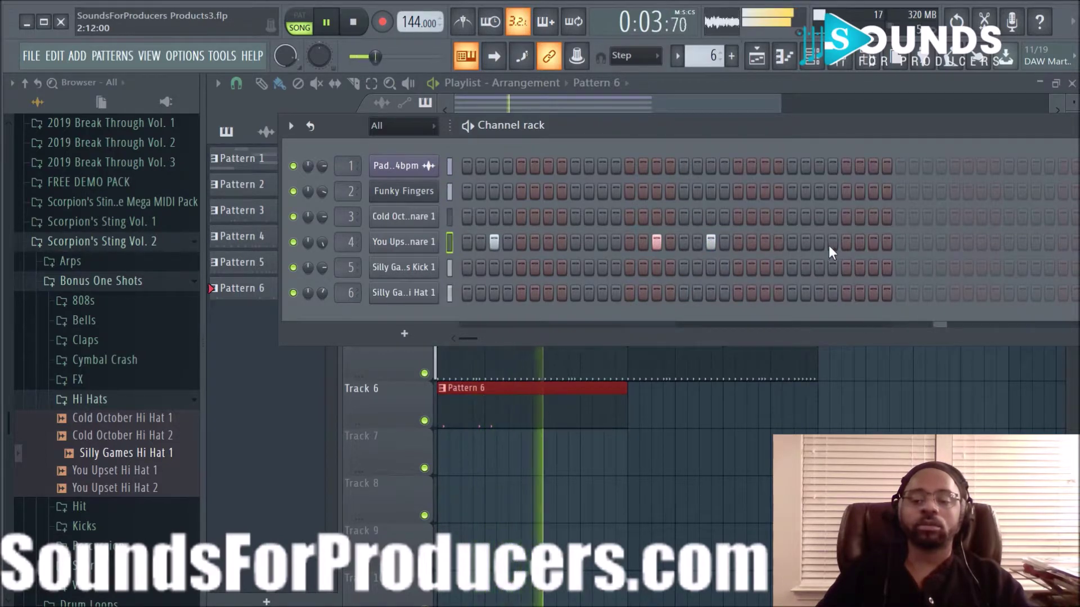
{"action": "left_click", "coordinate": [924, 245]}
{"action": "left_click_drag", "start_coordinate": [933, 126], "coordinate": [731, 150]}
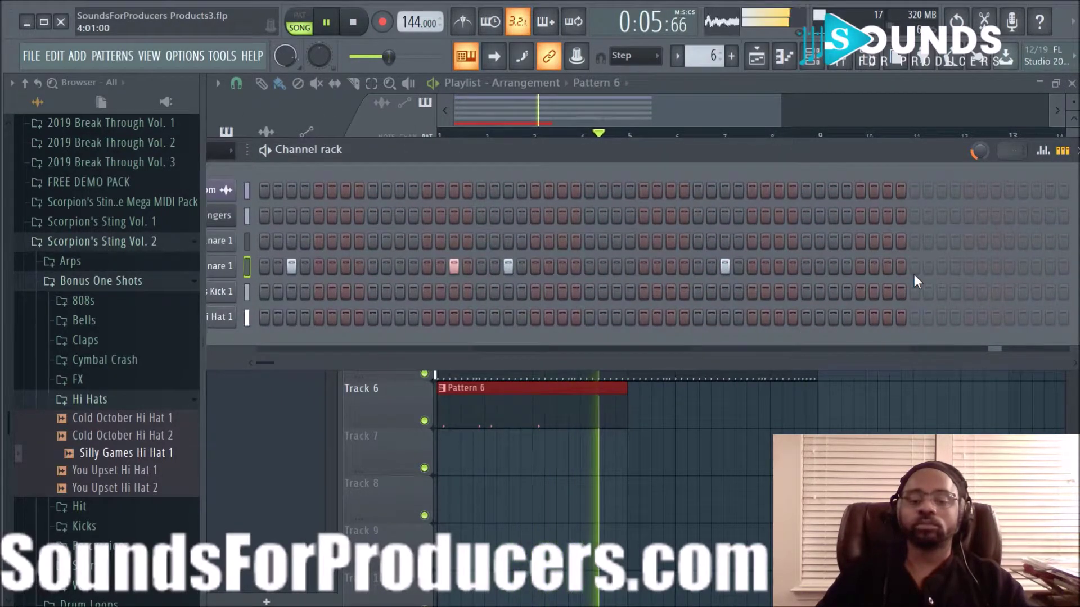
{"action": "left_click", "coordinate": [891, 267]}
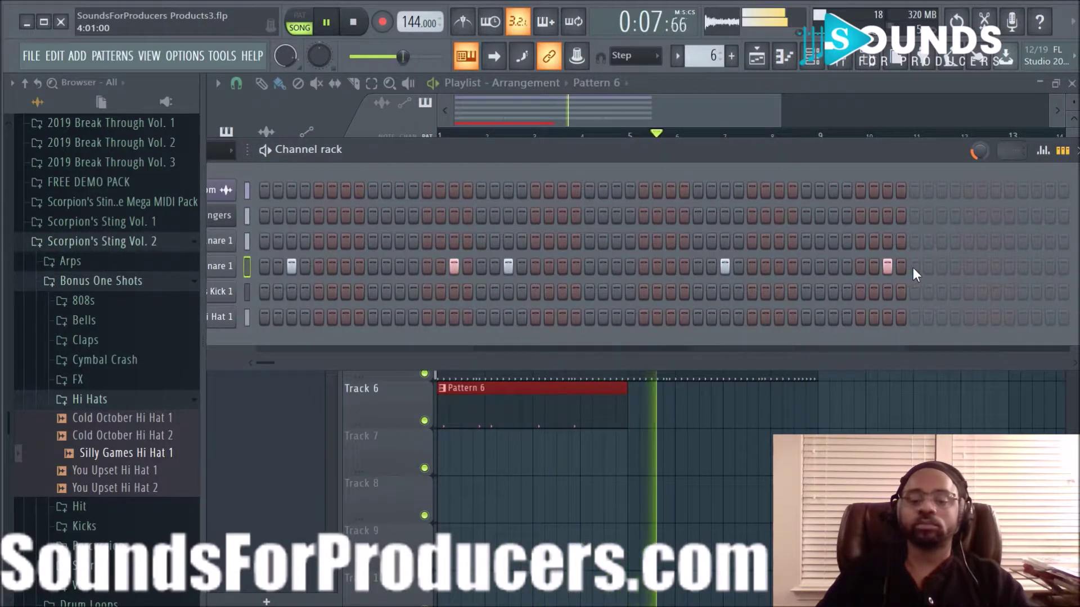
{"action": "left_click", "coordinate": [940, 266]}
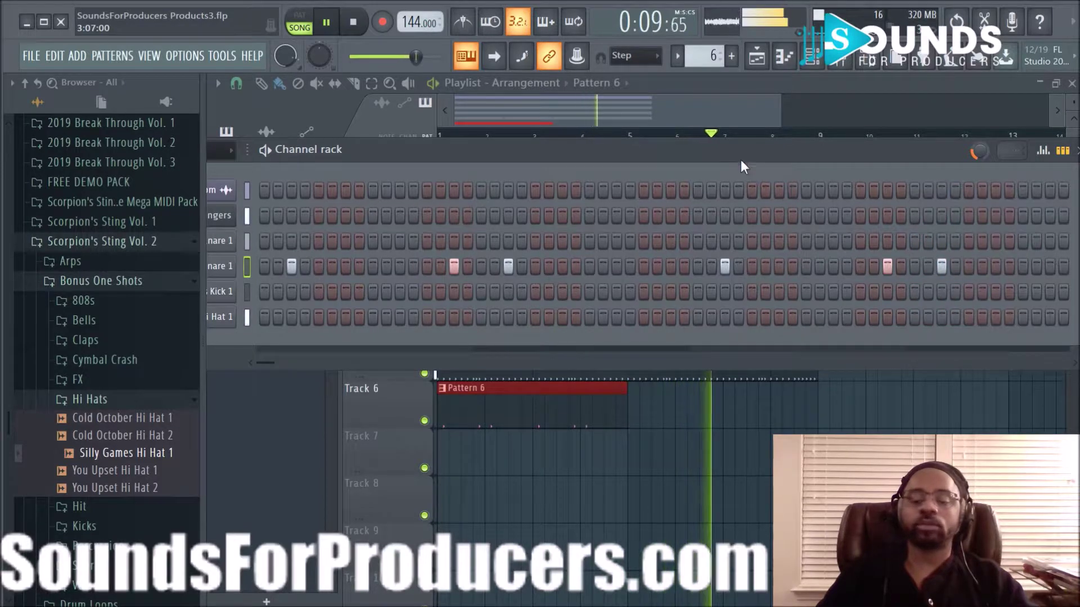
{"action": "key", "text": "space"}
{"action": "key", "text": "space"}
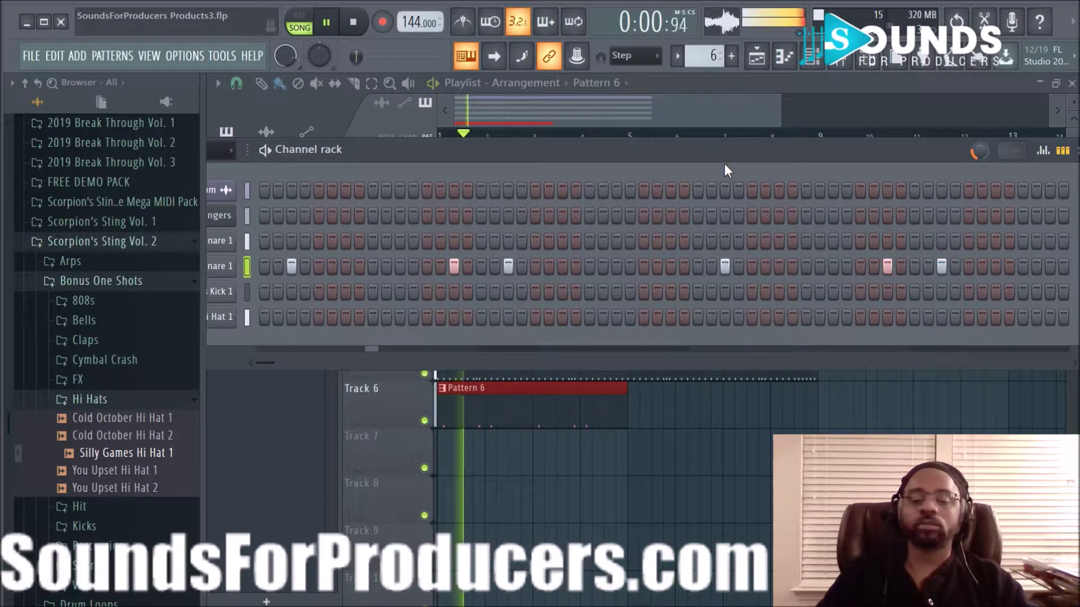
- Raise the precomputed Boost effect on the You Upset Snare 1 sample during playback
{"action": "left_click_drag", "start_coordinate": [619, 145], "coordinate": [744, 154]}
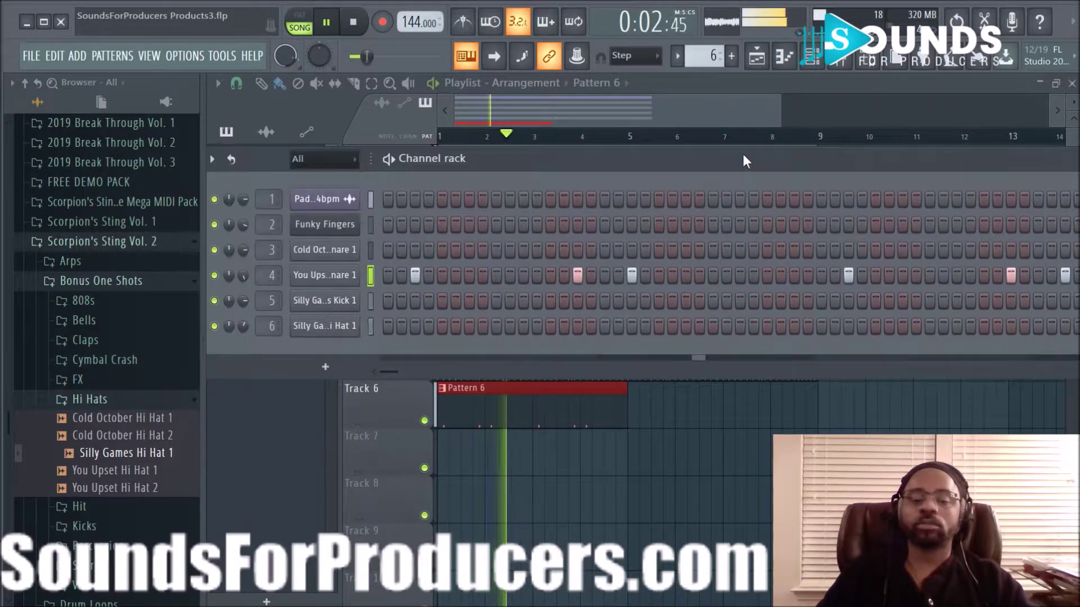
{"action": "left_click", "coordinate": [318, 275]}
{"action": "left_click", "coordinate": [616, 403]}
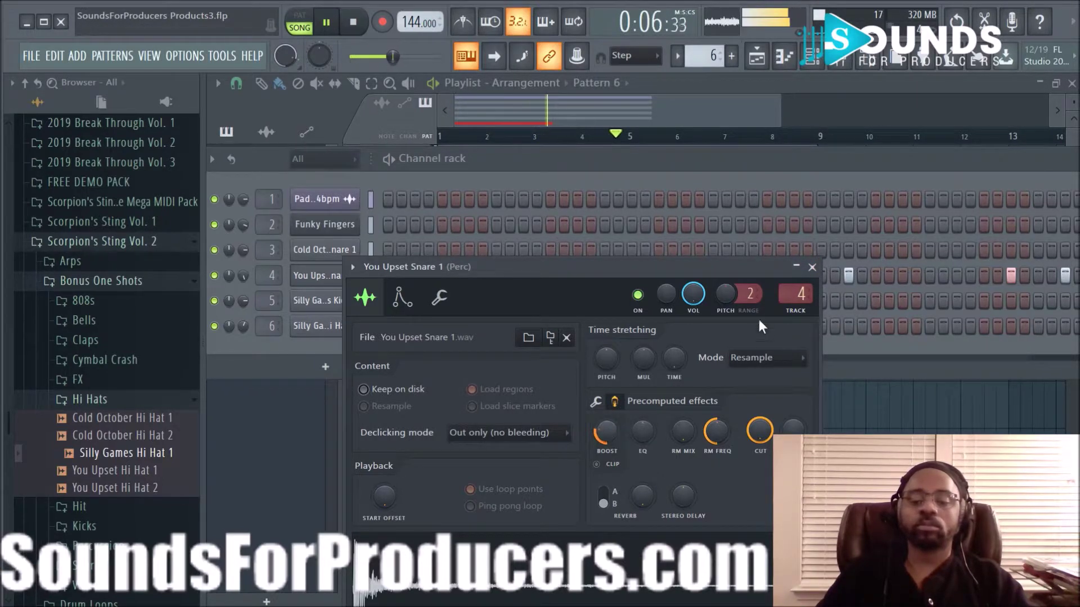
{"action": "left_click", "coordinate": [812, 267]}
- Hide the channel rack and place a second Pattern 6 clip at bar 5 on Track 6
{"action": "key", "text": "F6"}
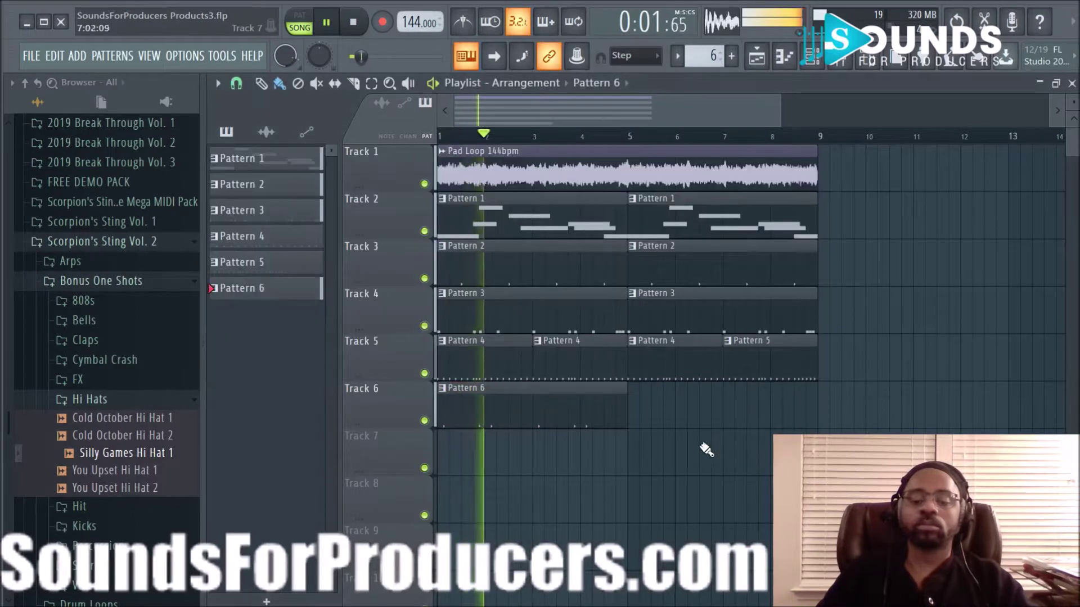
{"action": "left_click_drag", "start_coordinate": [748, 403], "coordinate": [757, 403]}
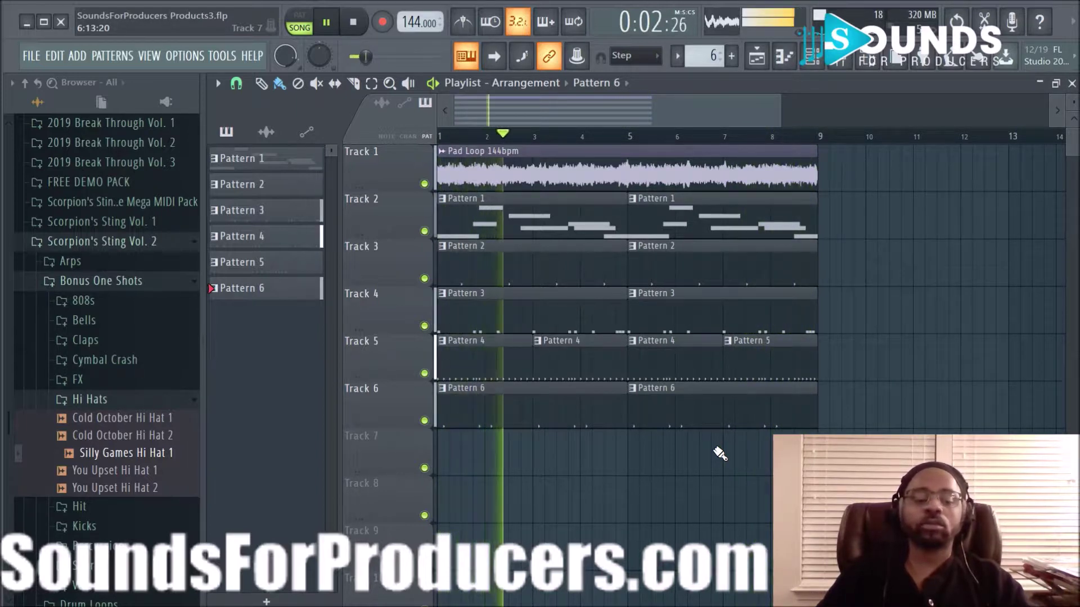
{"action": "key", "text": "space"}
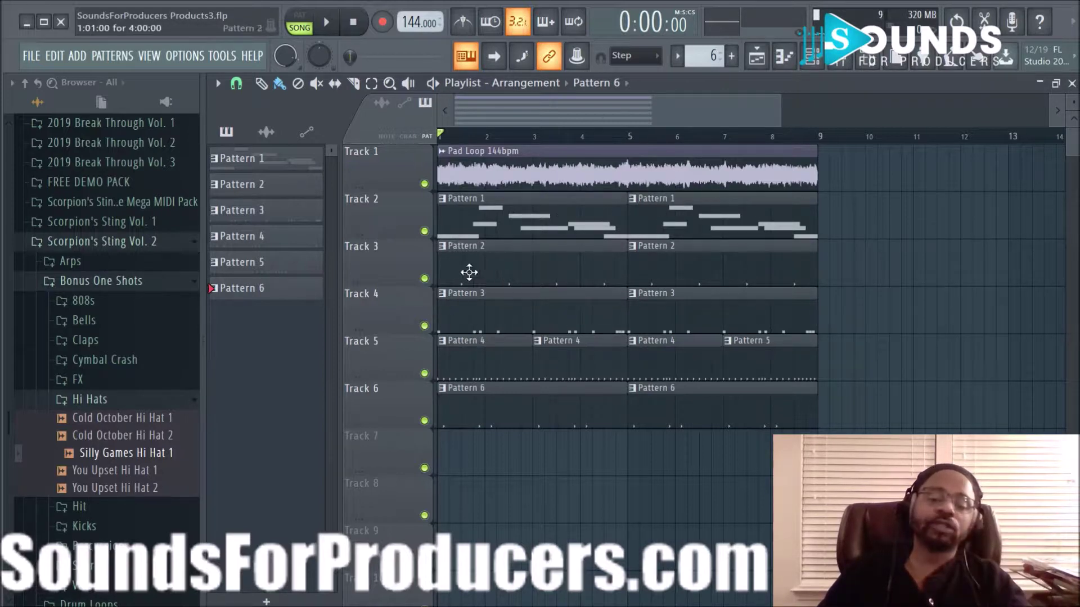
- Play the start of the arrangement and check the mixer levels before returning to the playlist
{"action": "key", "text": "space"}
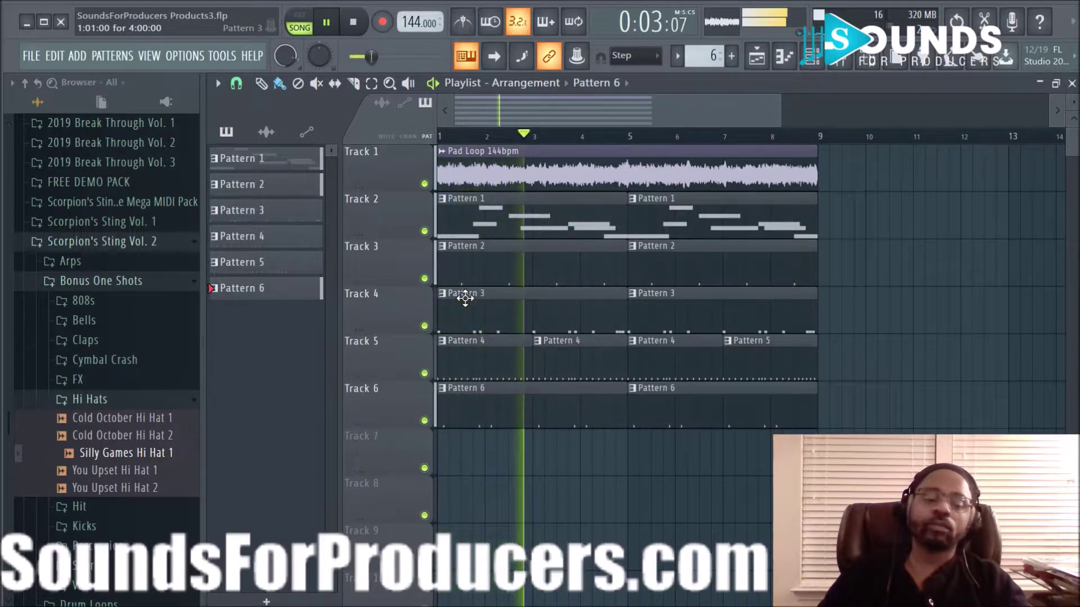
{"action": "key", "text": "space"}
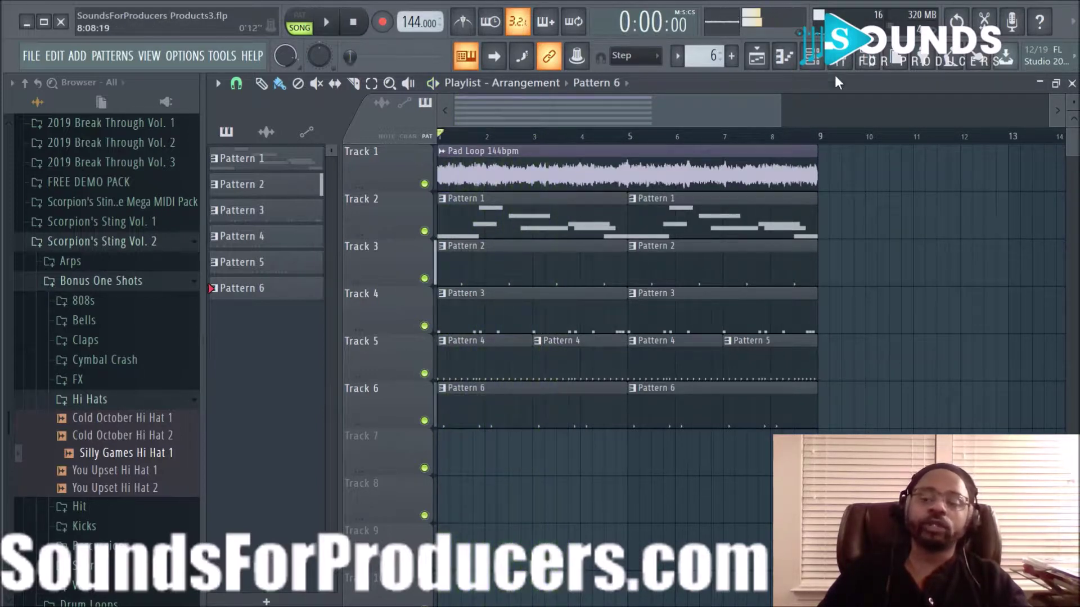
{"action": "left_click", "coordinate": [851, 60]}
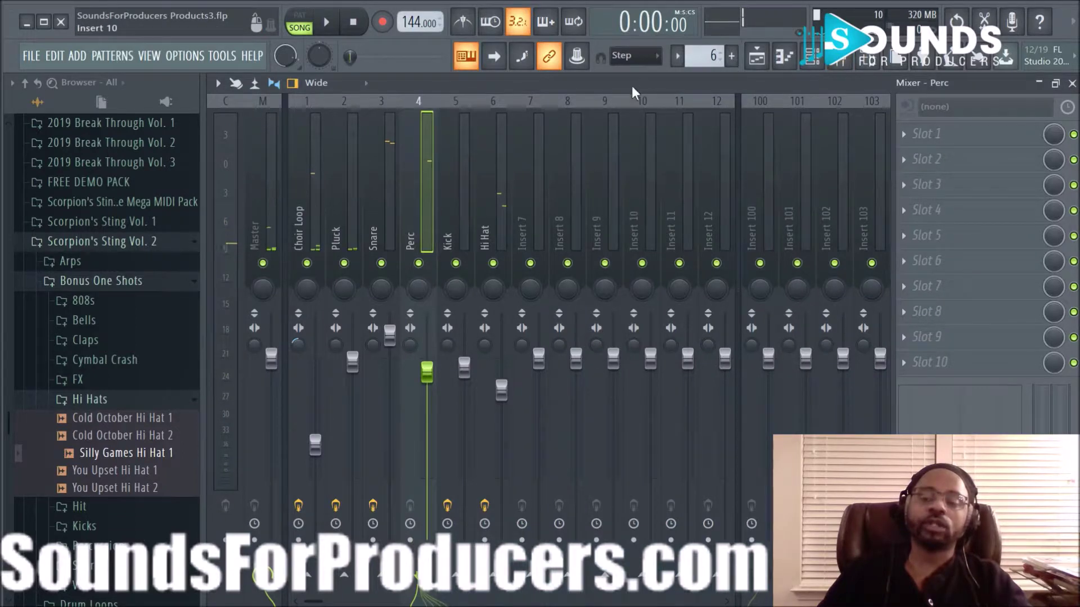
{"action": "left_click", "coordinate": [755, 59]}
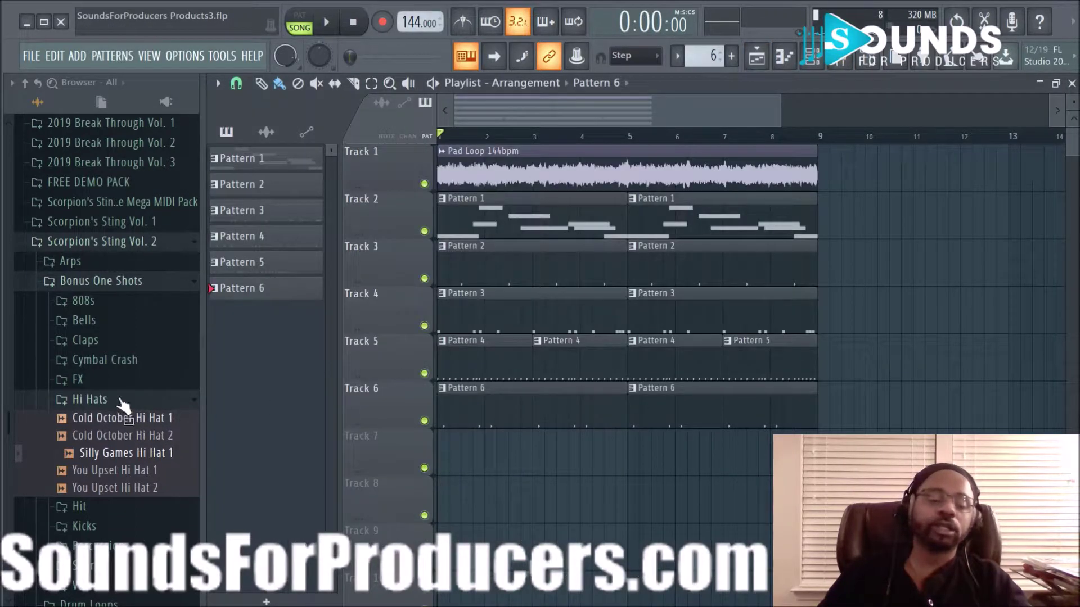
- Audition the Cold October, Silly Games and You Upset samples in the 808s folder of Bonus One Shots
{"action": "left_click", "coordinate": [94, 304]}
{"action": "left_click", "coordinate": [96, 322]}
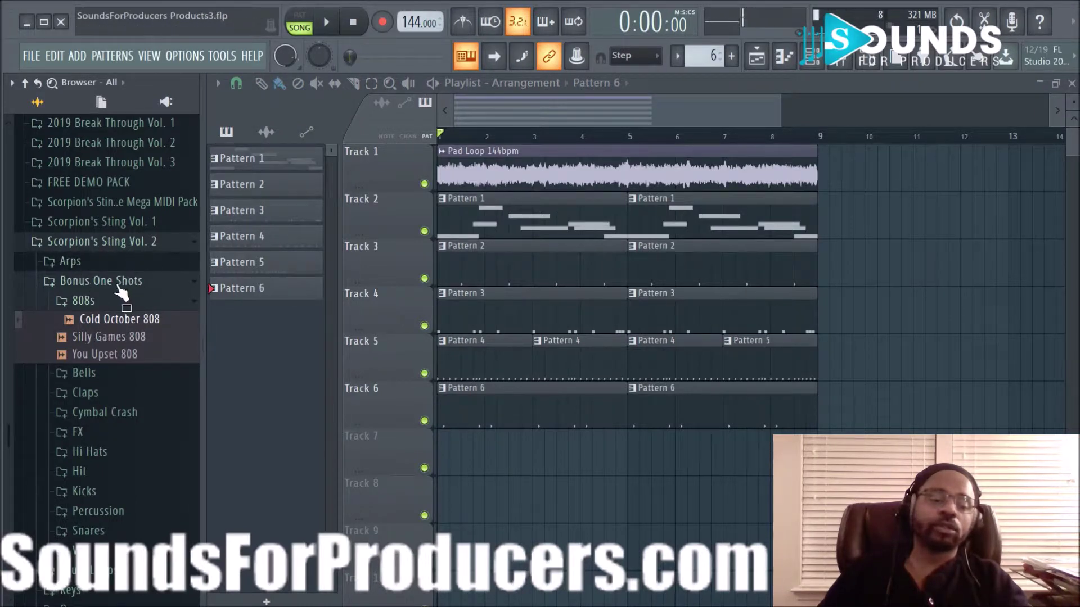
{"action": "left_click", "coordinate": [115, 336]}
{"action": "left_click", "coordinate": [116, 353]}
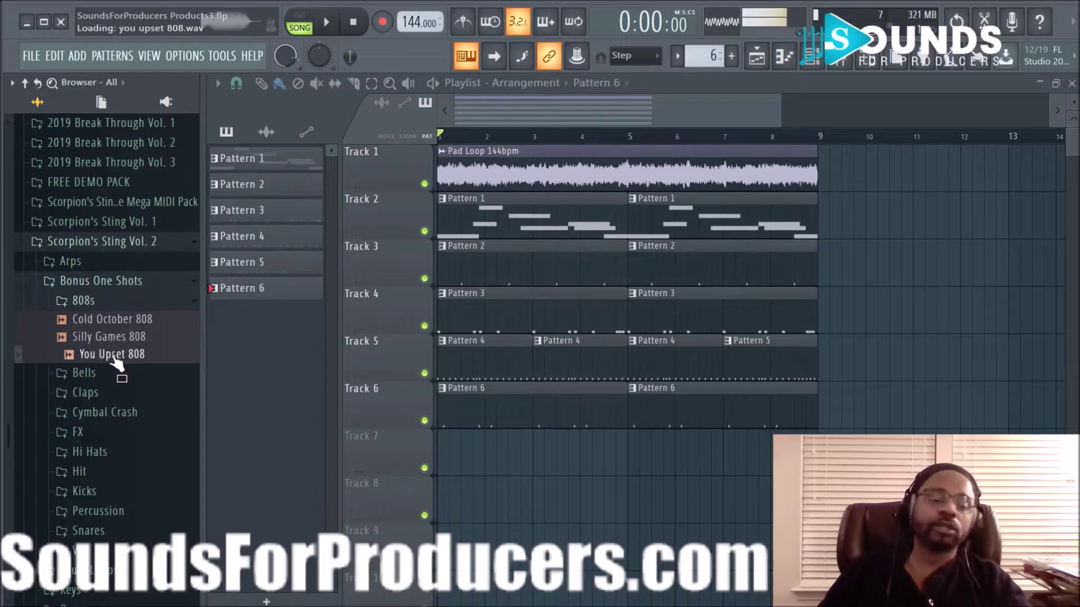
{"action": "left_click", "coordinate": [116, 337]}
{"action": "left_click", "coordinate": [116, 355]}
{"action": "left_click", "coordinate": [115, 338]}
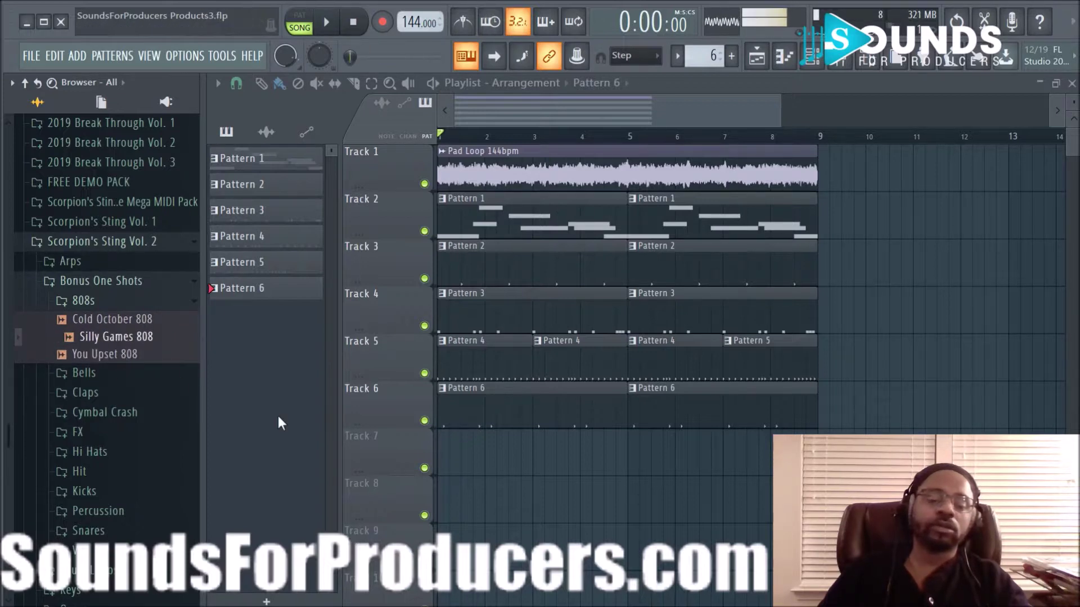
- Load the Silly Games 808 sample into a new sampler channel
{"action": "right_click", "coordinate": [110, 339]}
{"action": "left_click", "coordinate": [130, 350]}
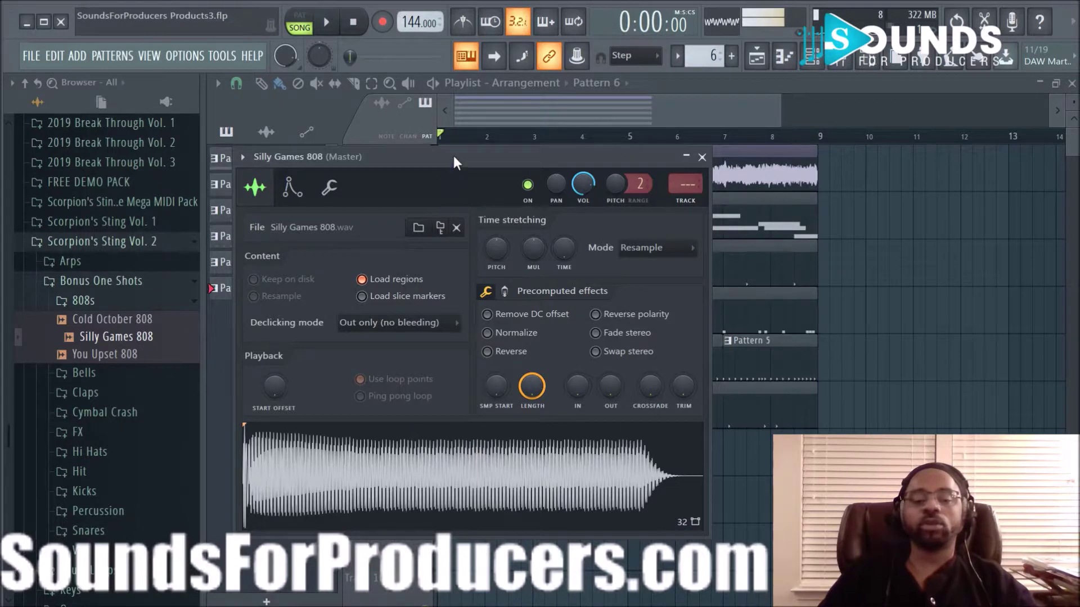
{"action": "left_click_drag", "start_coordinate": [453, 157], "coordinate": [522, 143]}
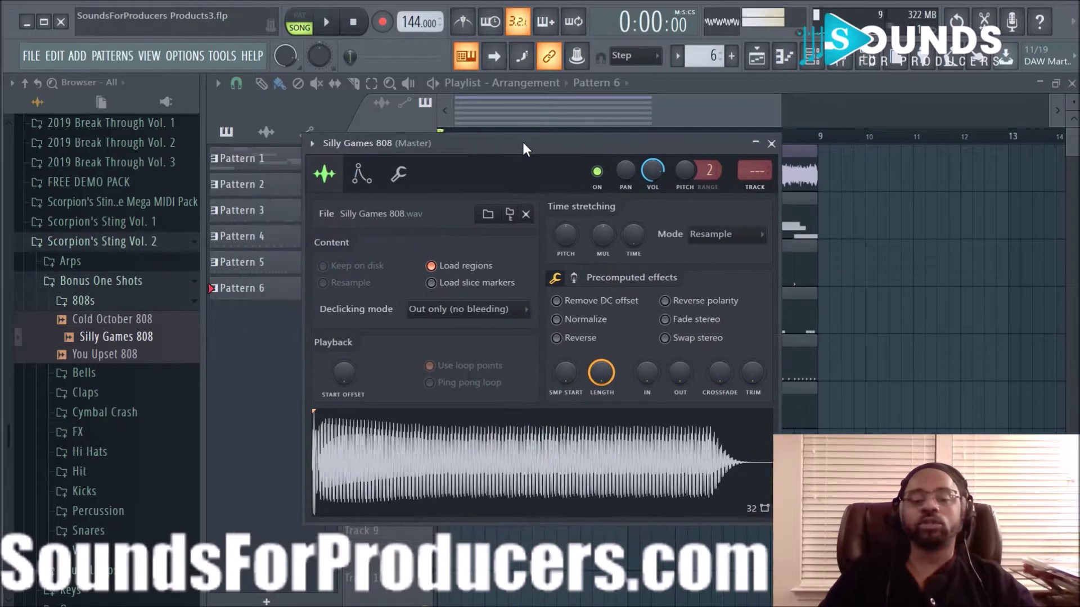
- Open the Silly Games 808 sample in the Edison audio editor and delete its 120.0 tempo marker
{"action": "right_click", "coordinate": [556, 437]}
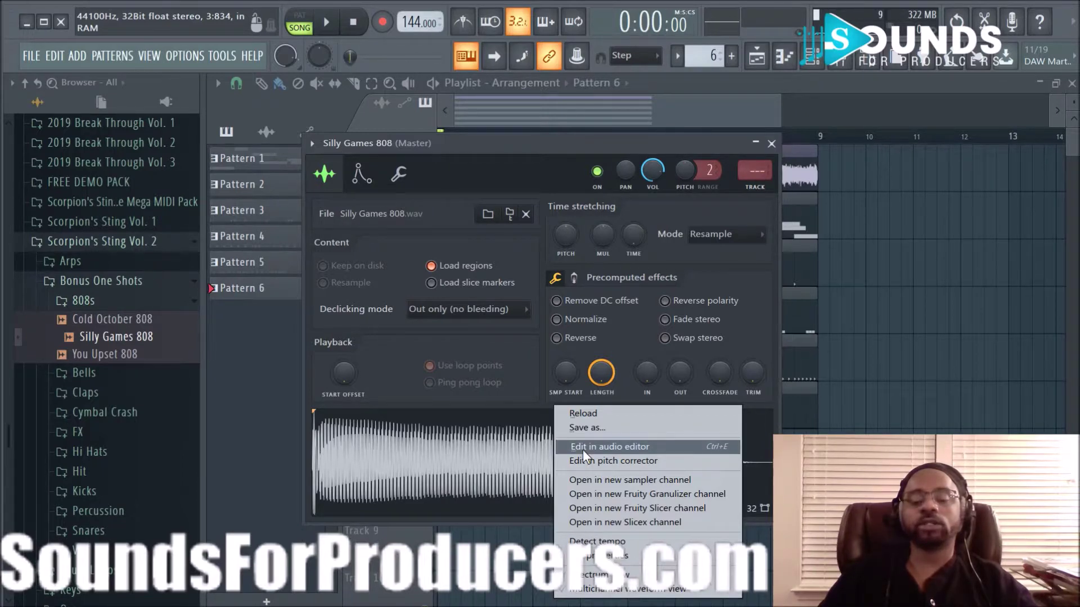
{"action": "left_click", "coordinate": [582, 448]}
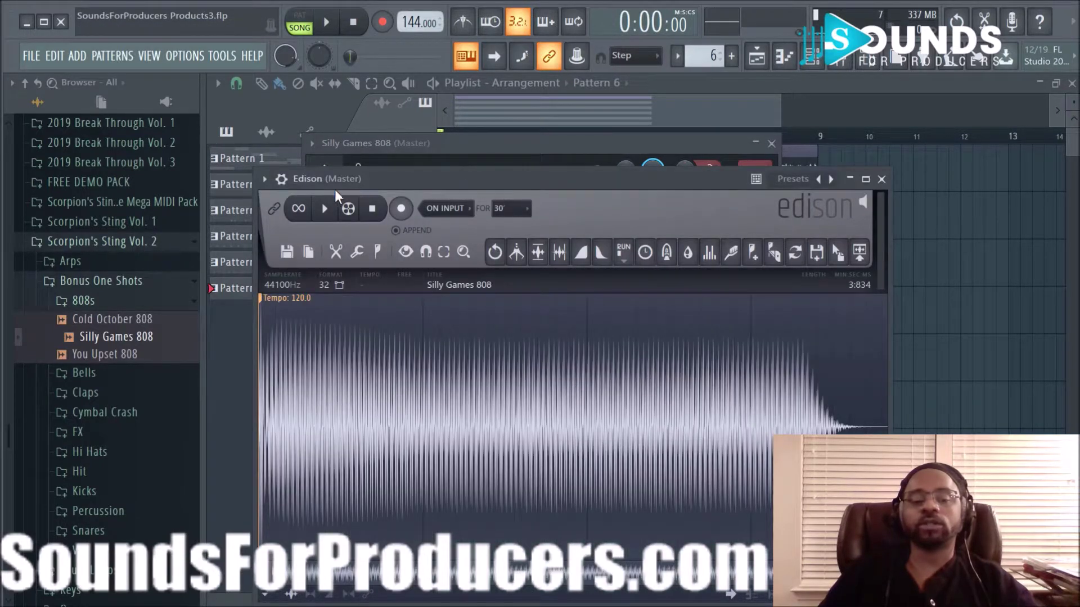
{"action": "right_click", "coordinate": [269, 305]}
{"action": "left_click", "coordinate": [280, 314]}
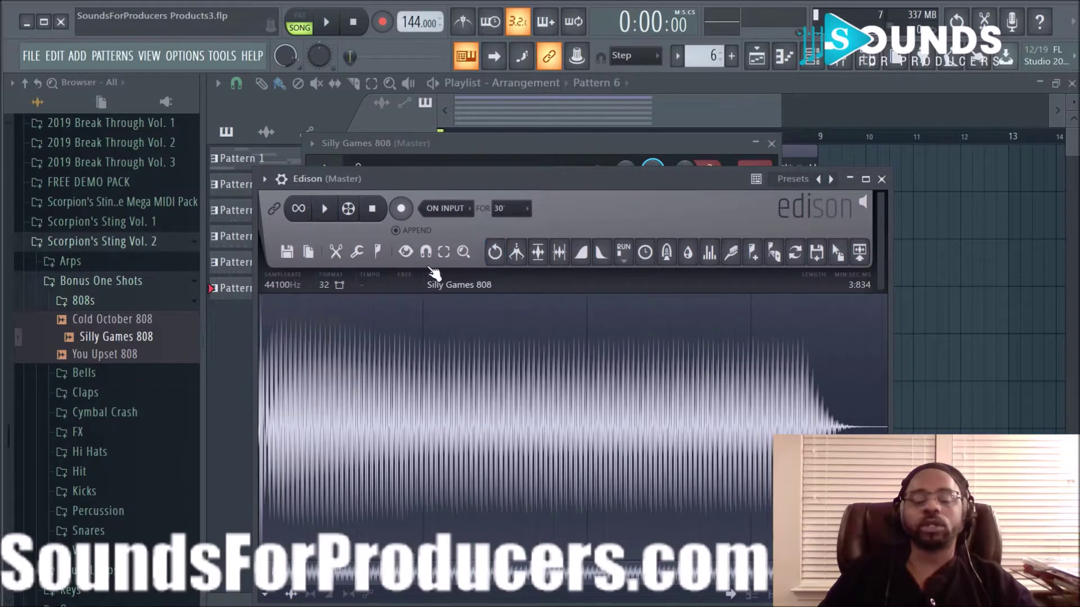
- Detect the Silly Games 808 sample's pitch regions in Edison and close the audio editor
{"action": "left_click", "coordinate": [380, 252]}
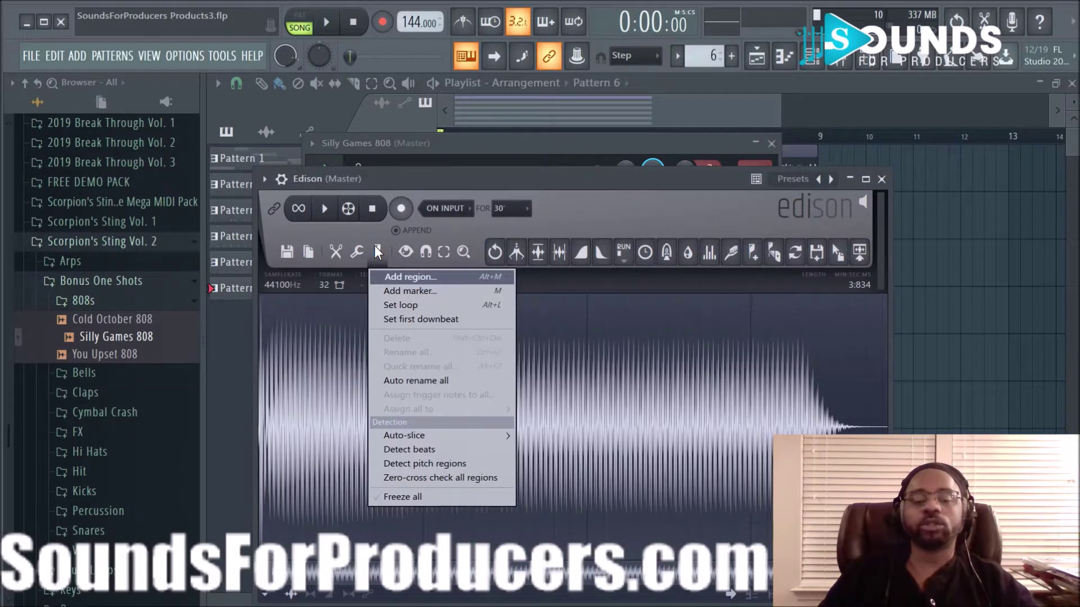
{"action": "left_click", "coordinate": [427, 464]}
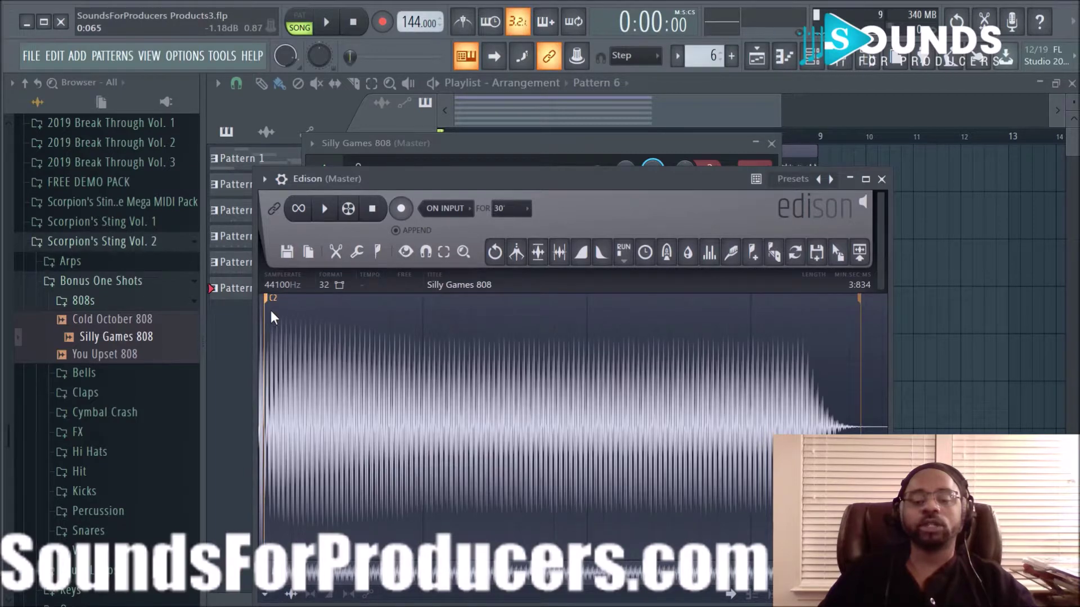
{"action": "left_click", "coordinate": [882, 179]}
- Set the root note of the Silly Games 808 channel to C2 and close its channel settings
{"action": "left_click", "coordinate": [756, 55]}
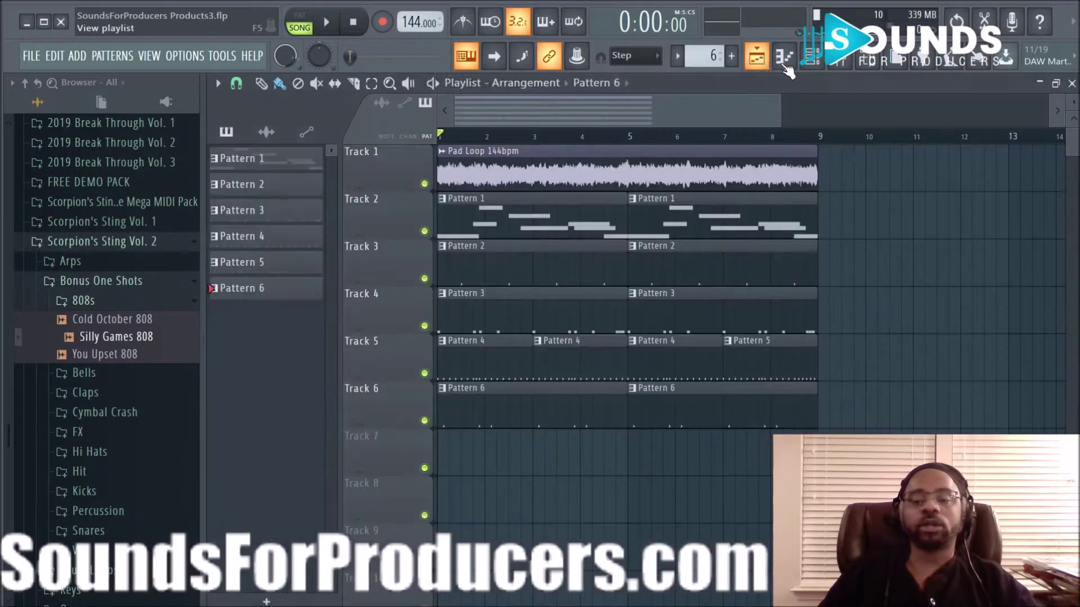
{"action": "left_click", "coordinate": [810, 59]}
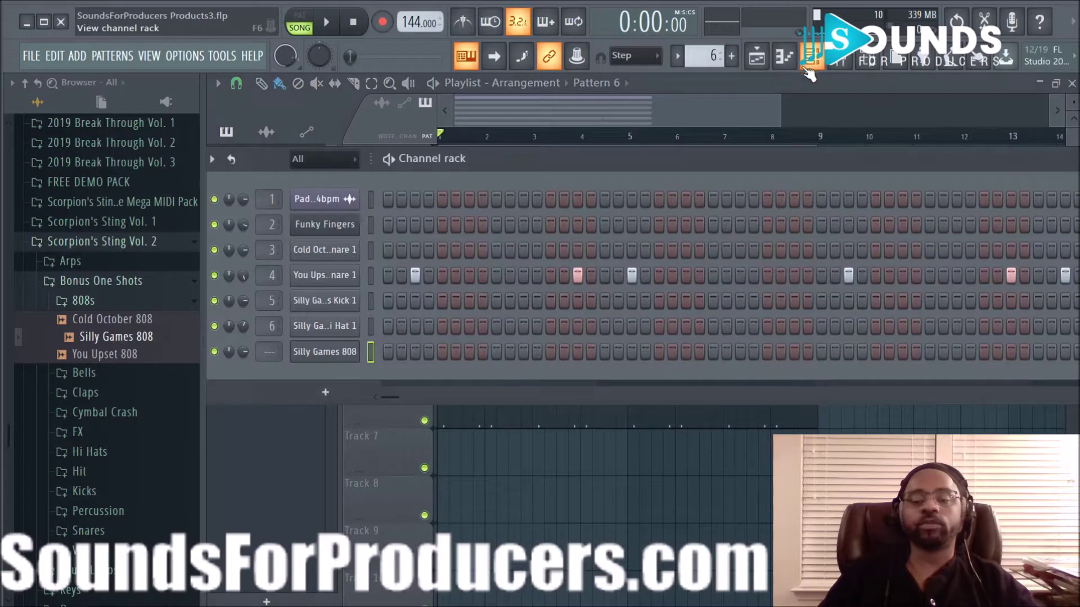
{"action": "left_click", "coordinate": [339, 354]}
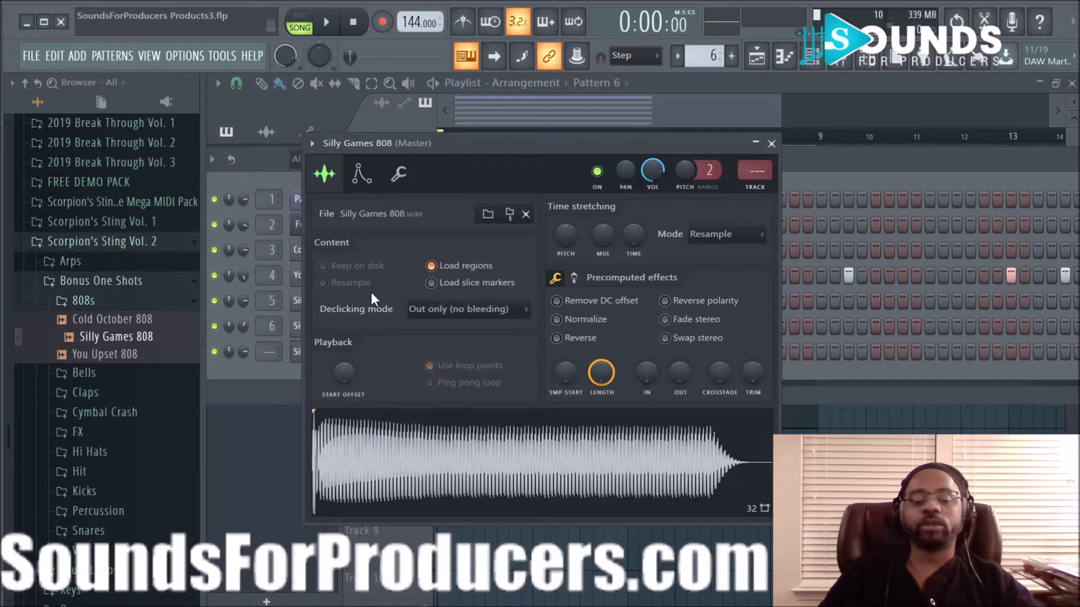
{"action": "left_click", "coordinate": [398, 179]}
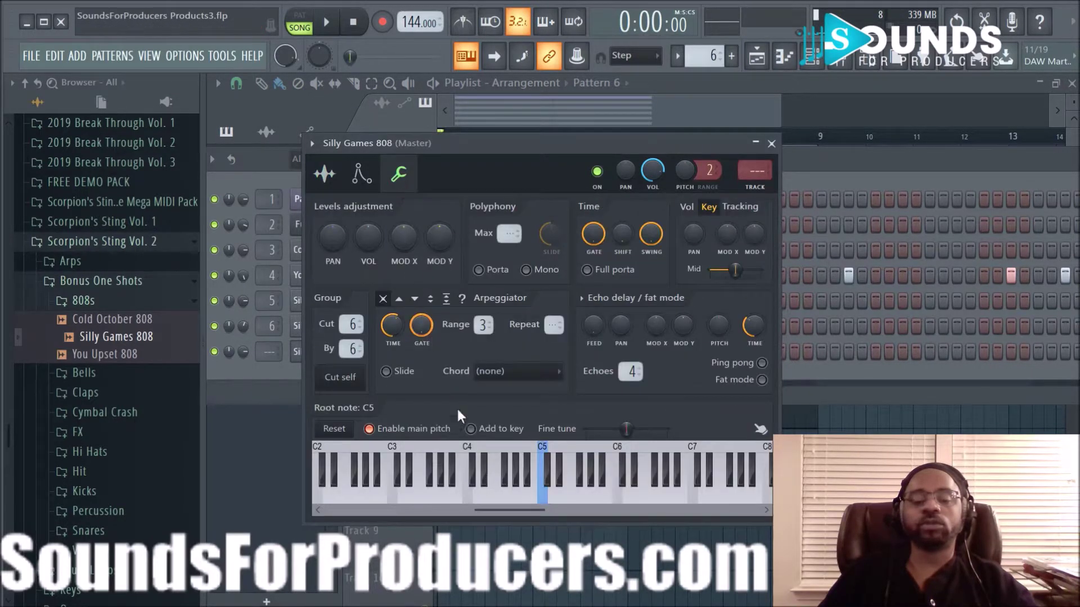
{"action": "scroll", "coordinate": [454, 495], "scroll_direction": "left", "scroll_amount": 4}
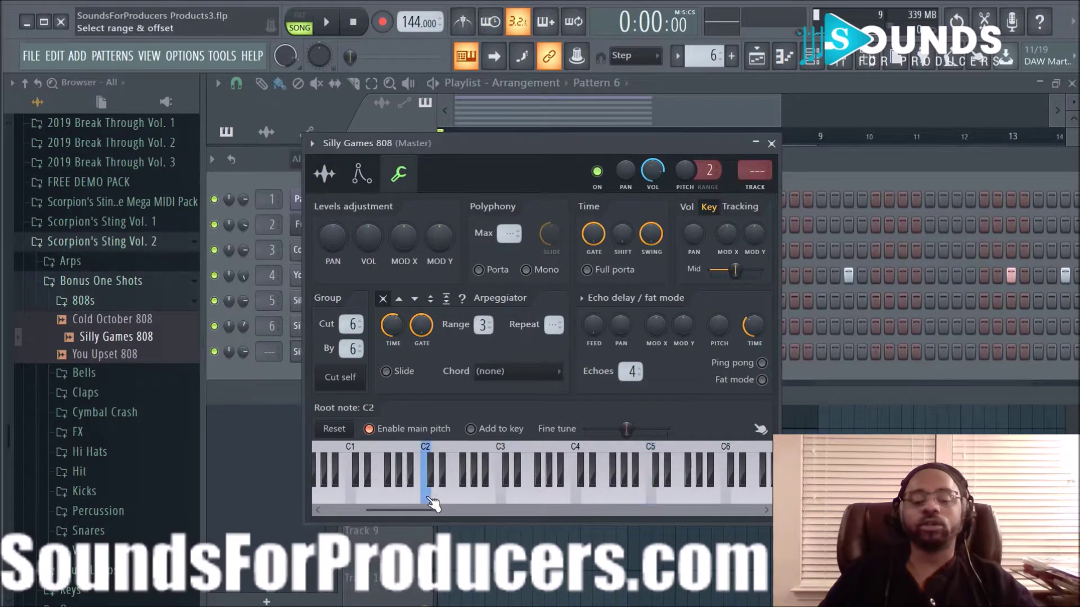
{"action": "left_click", "coordinate": [326, 175]}
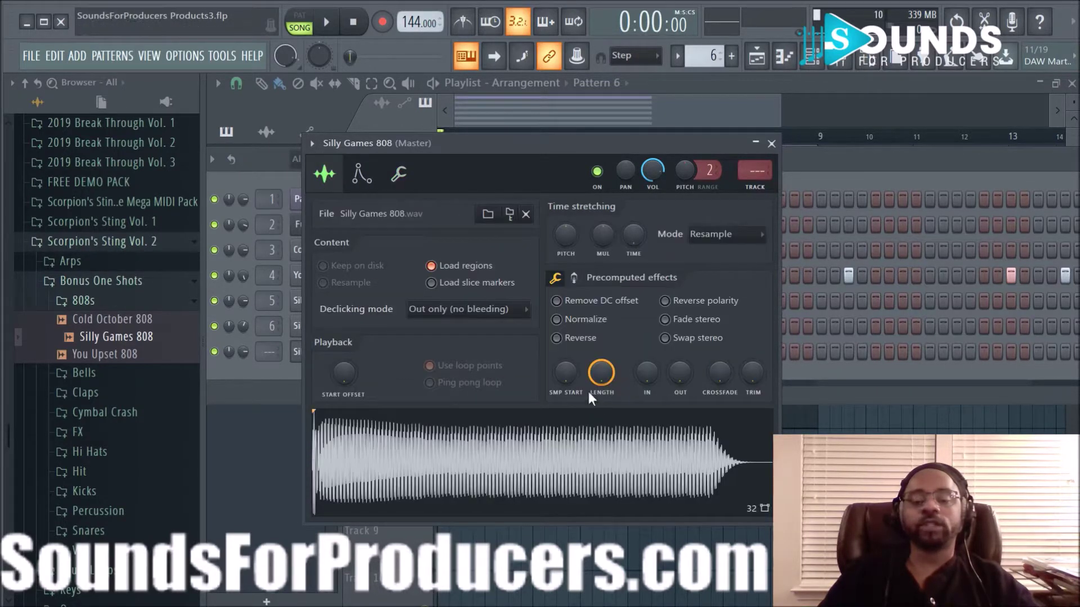
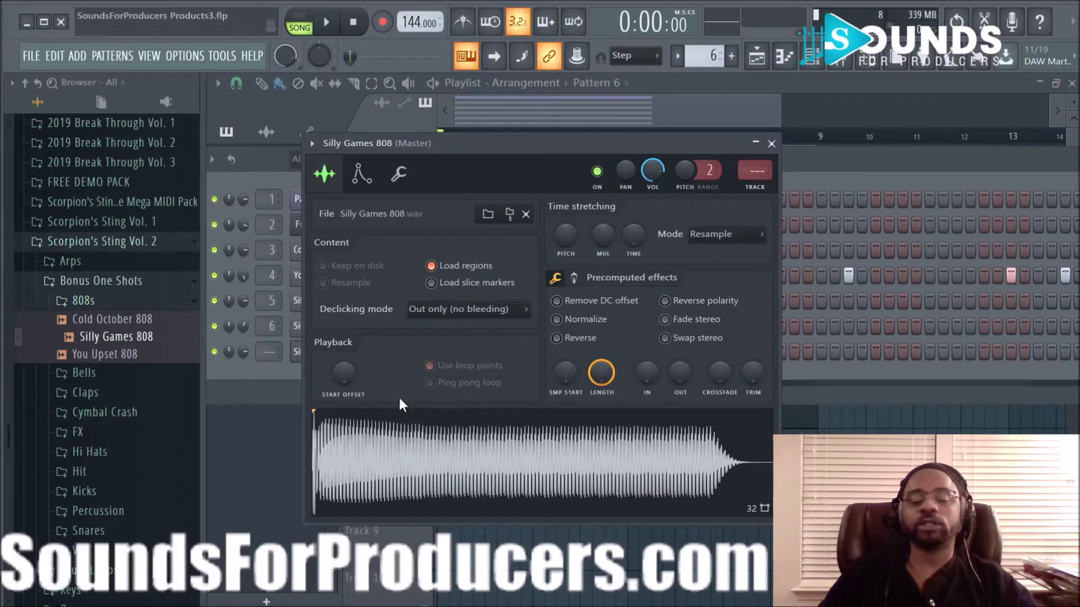
{"action": "left_click", "coordinate": [771, 144]}
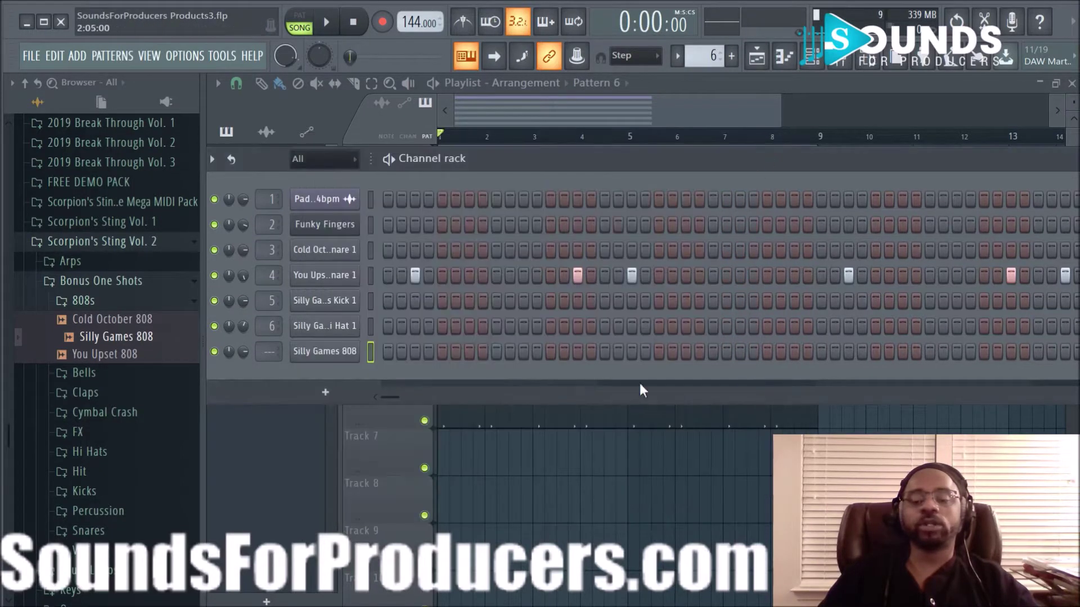
- Create Pattern 7 with its default name and place it on Track 7 of the playlist from bar 1
{"action": "left_click", "coordinate": [731, 57]}
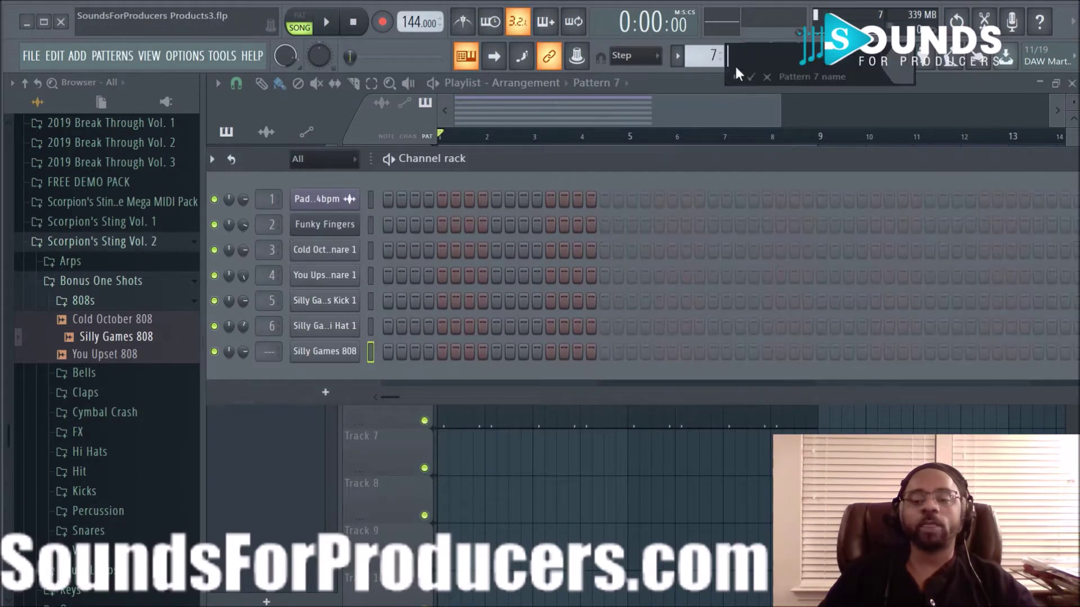
{"action": "left_click", "coordinate": [751, 77]}
{"action": "left_click_drag", "start_coordinate": [537, 462], "coordinate": [589, 463]}
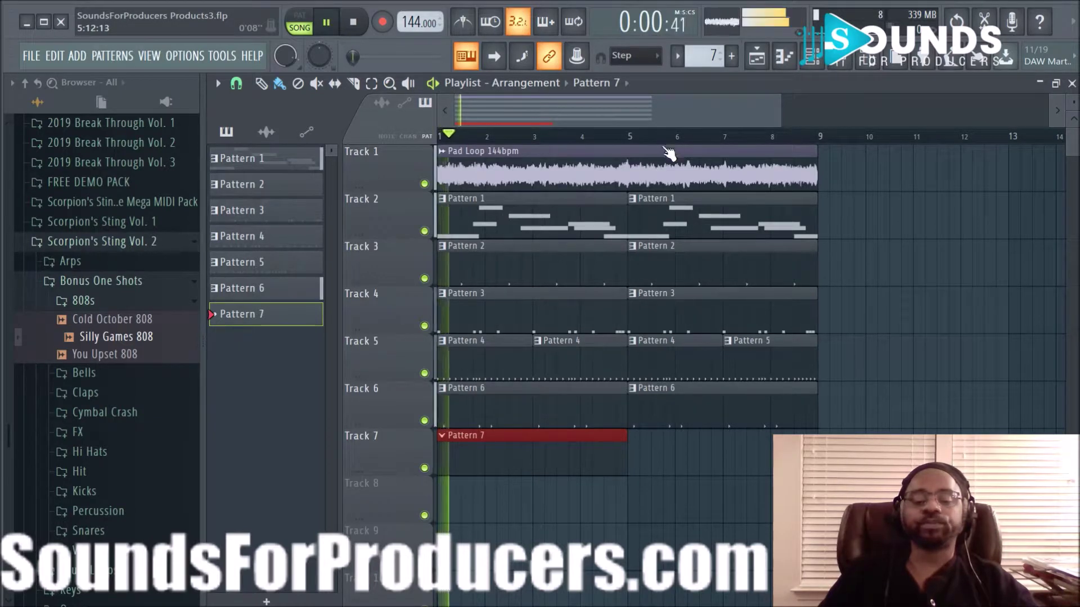
- Open the piano roll of the Silly Games 808 channel for Pattern 7
{"action": "left_click", "coordinate": [815, 61]}
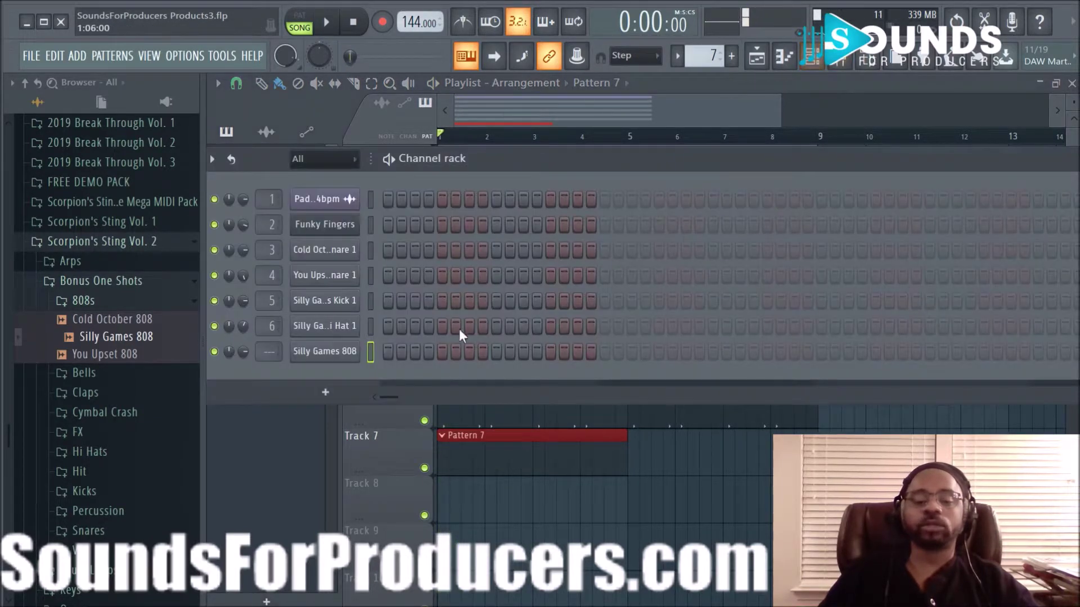
{"action": "right_click", "coordinate": [334, 360]}
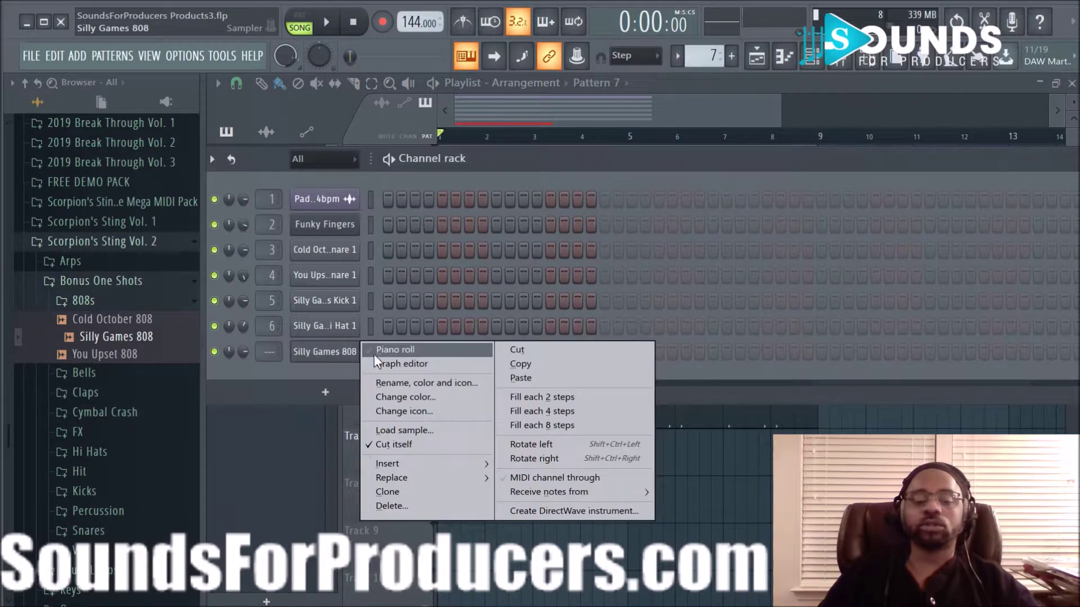
{"action": "left_click", "coordinate": [382, 349]}
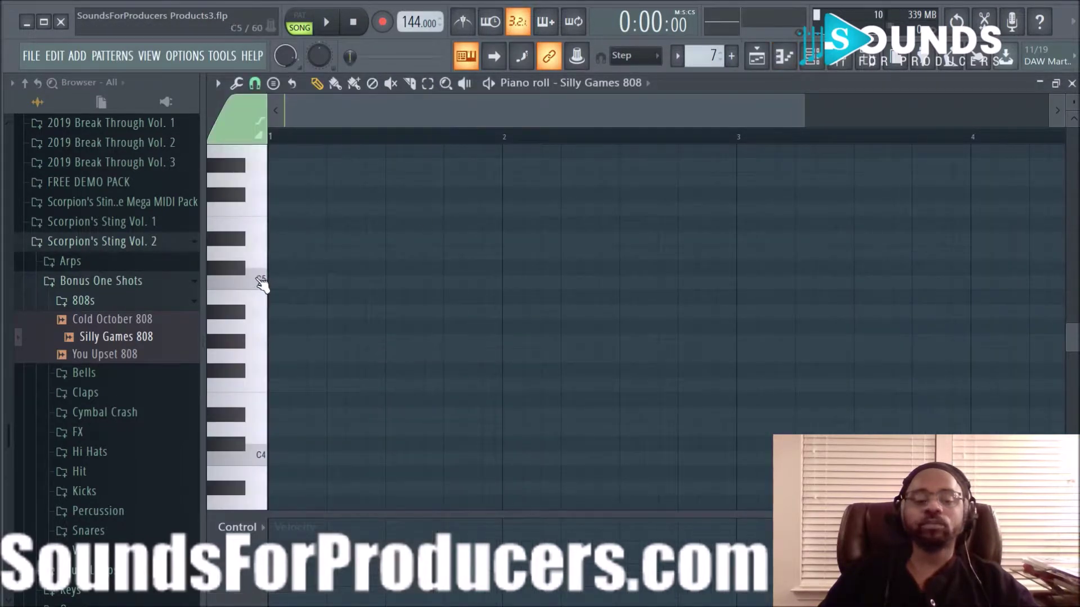
- Audition 808 notes on the piano roll keyboard against the playing arrangement, and hide the browser for more room
{"action": "scroll", "coordinate": [262, 284], "scroll_direction": "up", "scroll_amount": 3}
{"action": "key", "text": "space"}
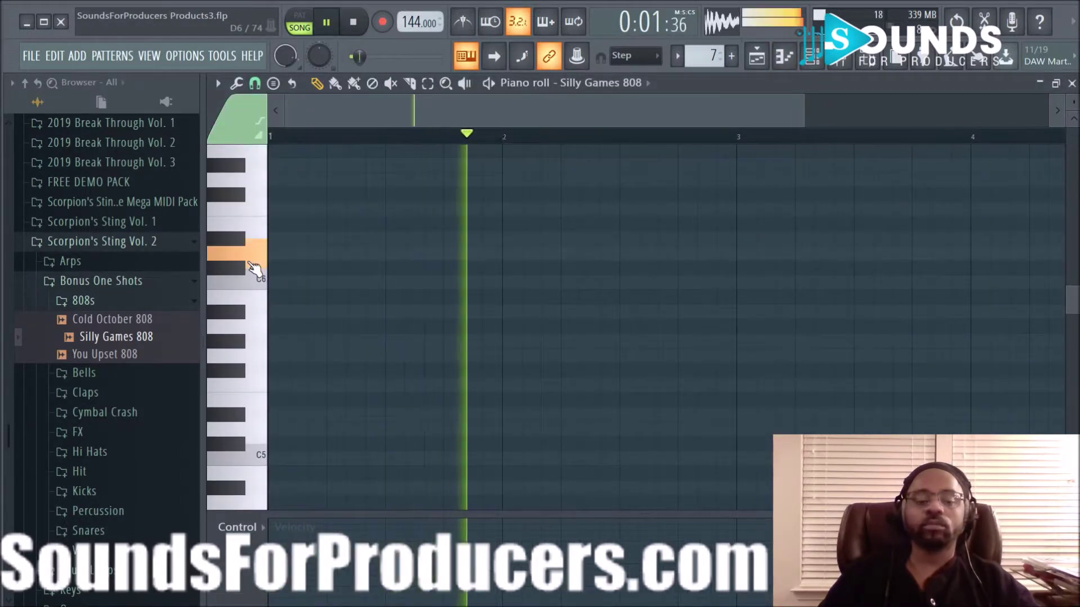
{"action": "key", "text": "space"}
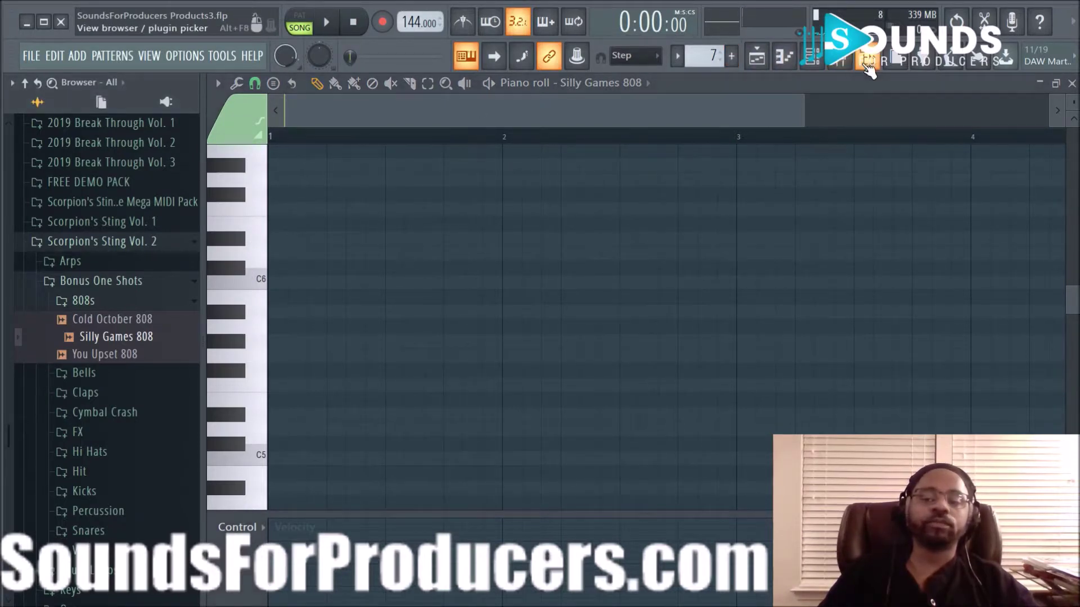
{"action": "left_click", "coordinate": [840, 58]}
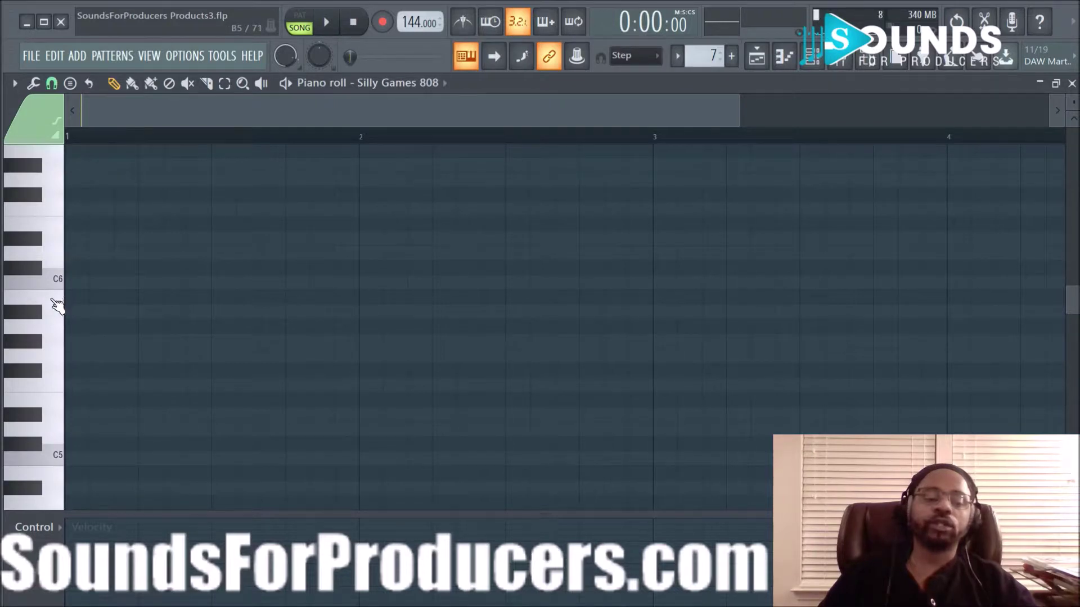
{"action": "key", "text": "space"}
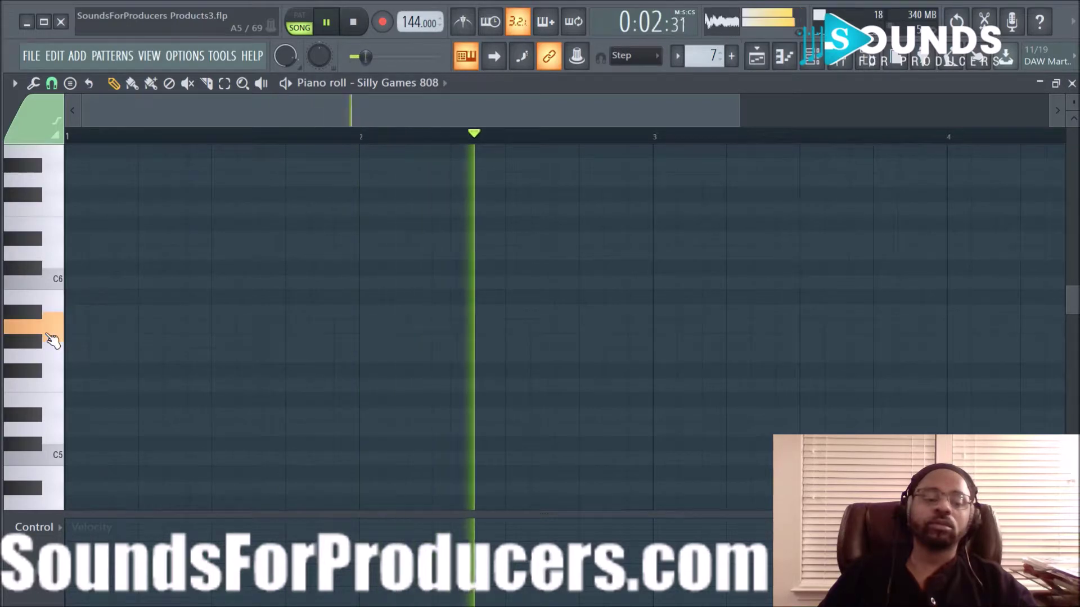
{"action": "key", "text": "space"}
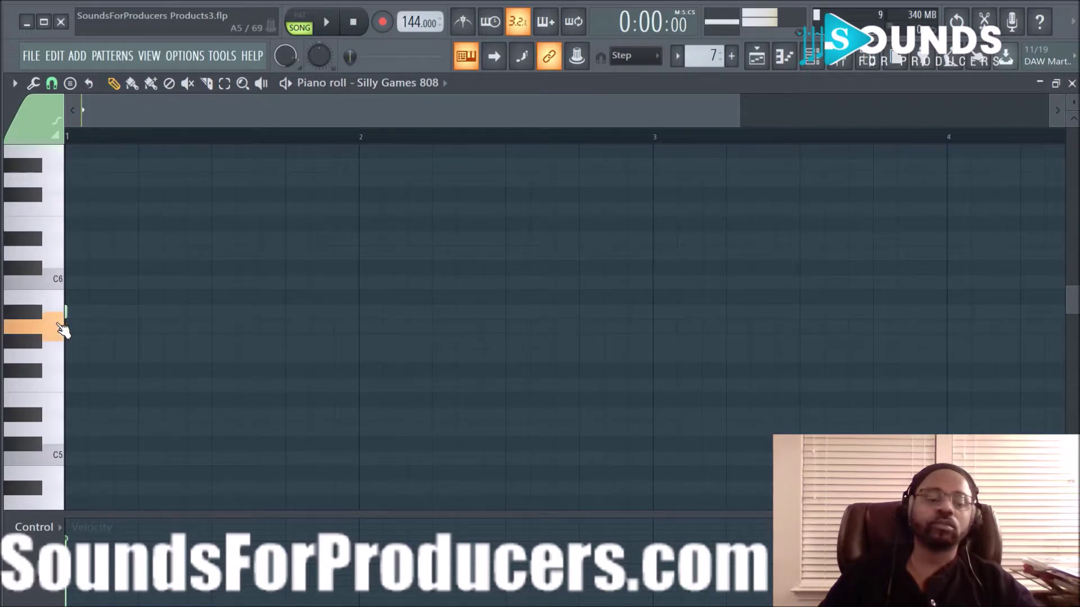
- Draw 808 notes on A5 at beats 1 and 4 of bar 1, checking them against the arrangement
{"action": "left_click_drag", "start_coordinate": [77, 321], "coordinate": [75, 333]}
{"action": "key", "text": "space"}
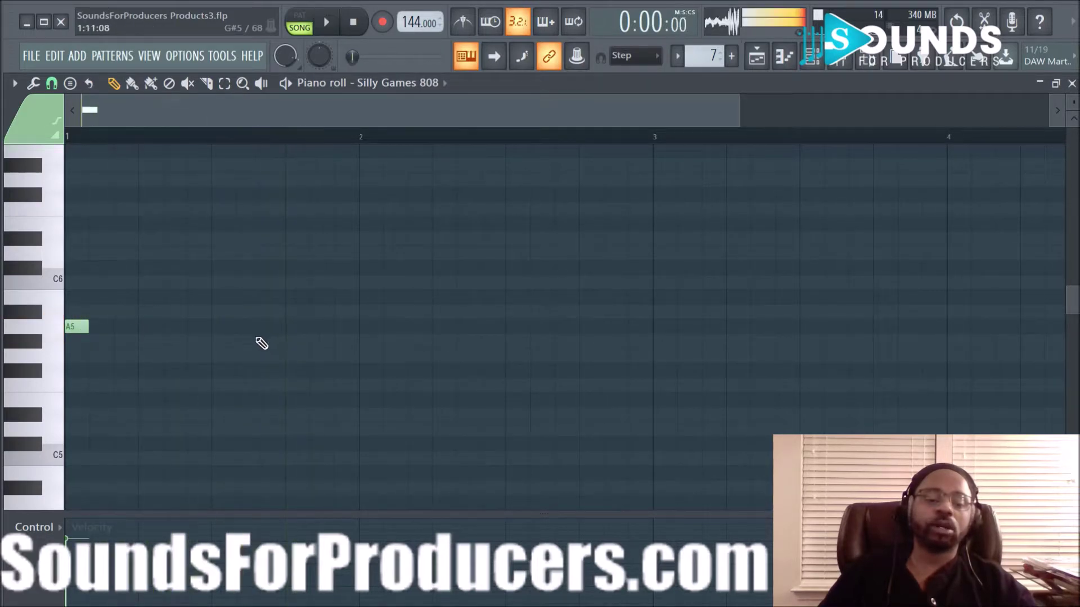
{"action": "left_click", "coordinate": [287, 327]}
{"action": "key", "text": "space"}
- Try a third A5 note shortly after beat 4 on the 1/3 beat grid and play it back
{"action": "left_click", "coordinate": [337, 326]}
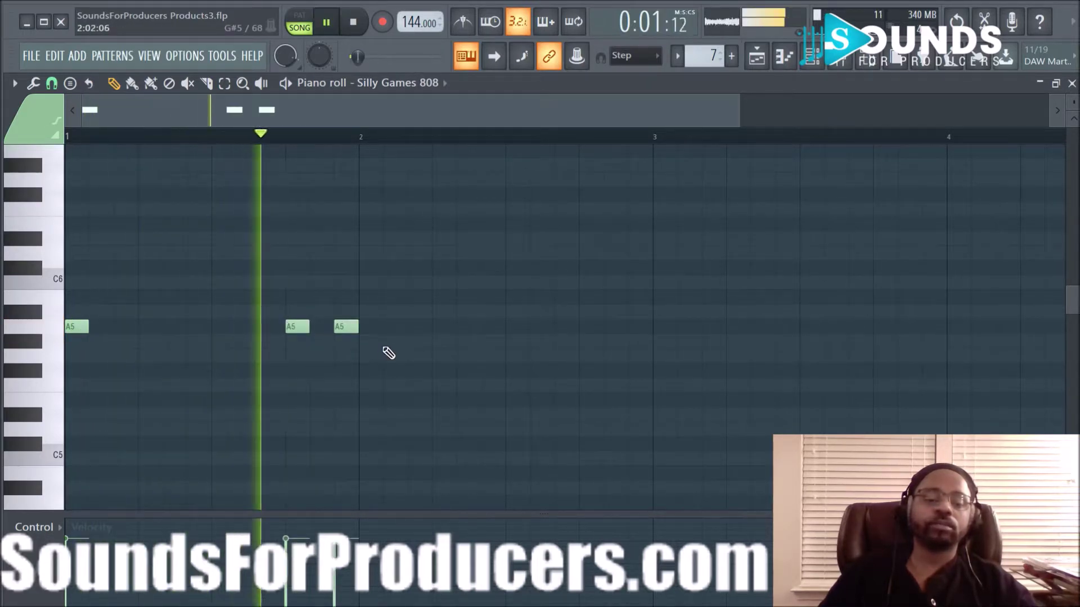
{"action": "key", "text": "space"}
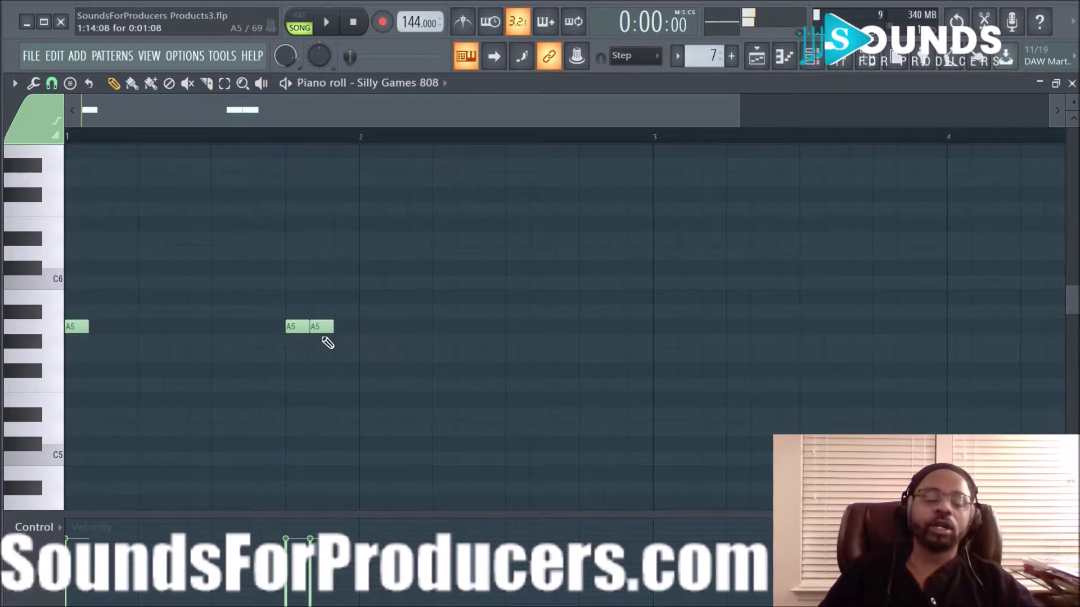
{"action": "key", "text": "space"}
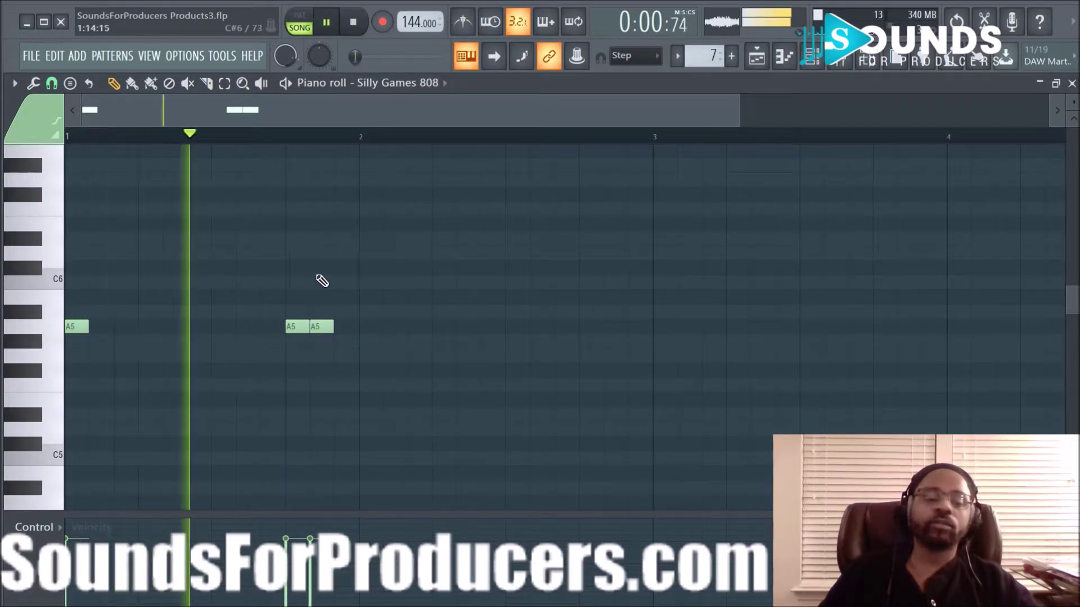
{"action": "key", "text": "space"}
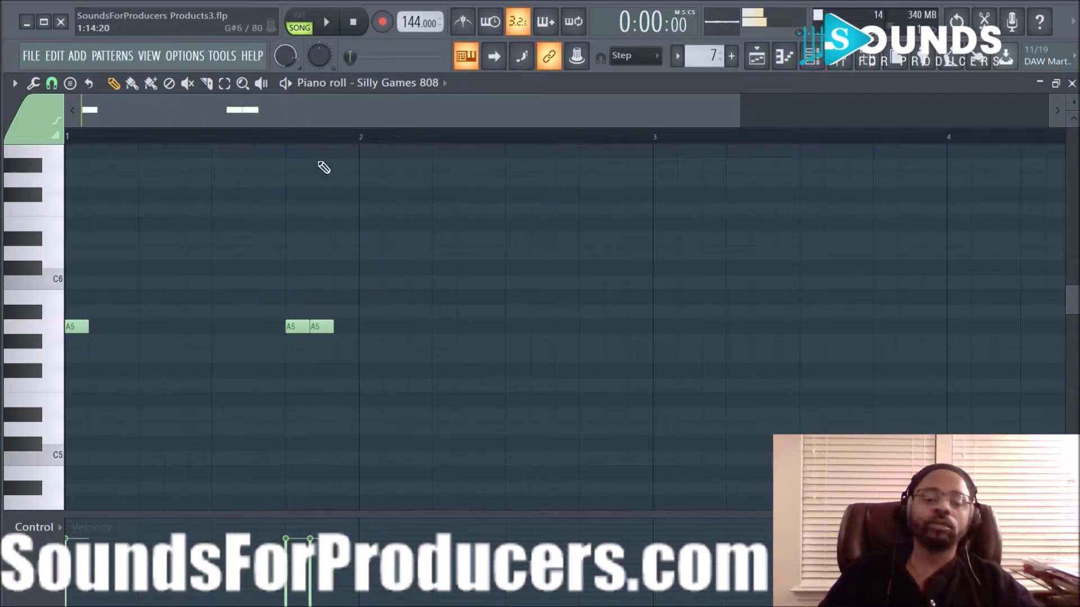
{"action": "scroll", "coordinate": [306, 140], "scroll_direction": "up", "scroll_amount": 5}
{"action": "scroll", "coordinate": [254, 135], "scroll_direction": "down", "scroll_amount": 5}
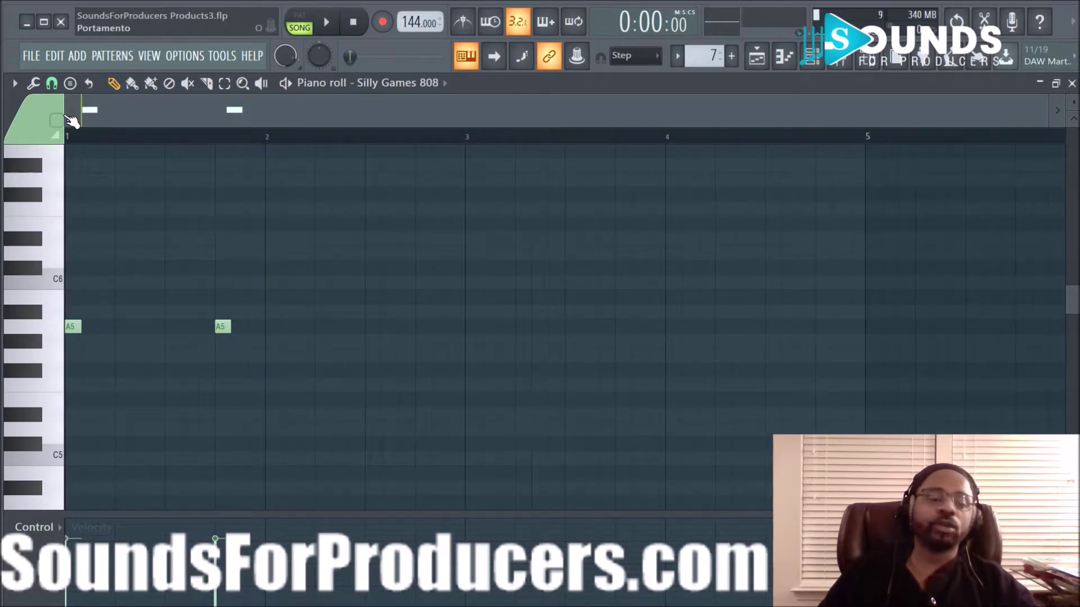
- Set the piano roll snap to Step, add an A5 note at step 15 of bar 1 and play it back
{"action": "left_click", "coordinate": [52, 84]}
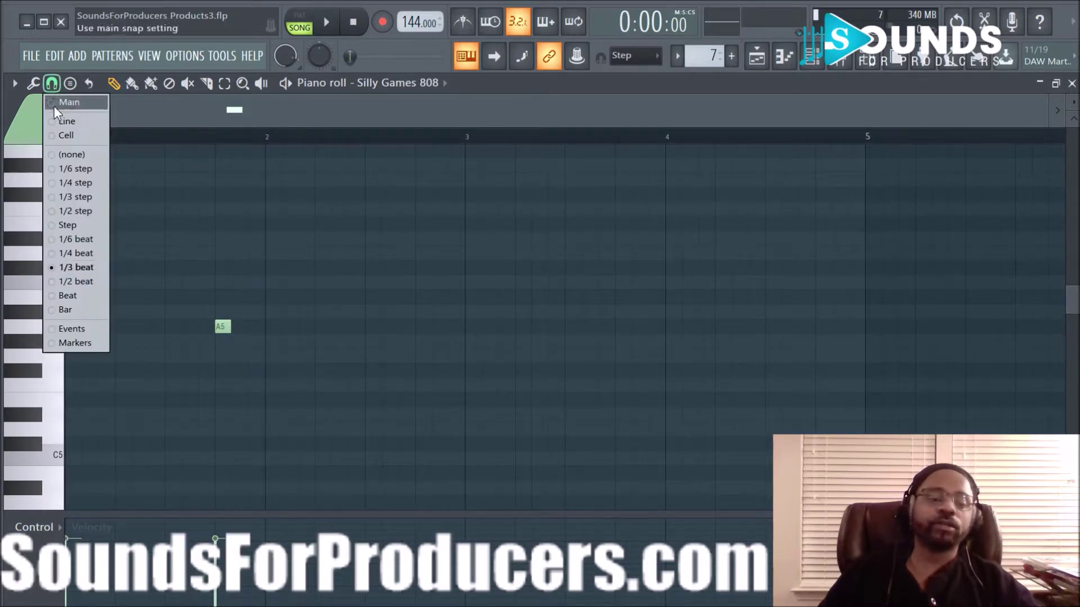
{"action": "left_click", "coordinate": [76, 226]}
{"action": "scroll", "coordinate": [220, 132], "scroll_direction": "up", "scroll_amount": 3}
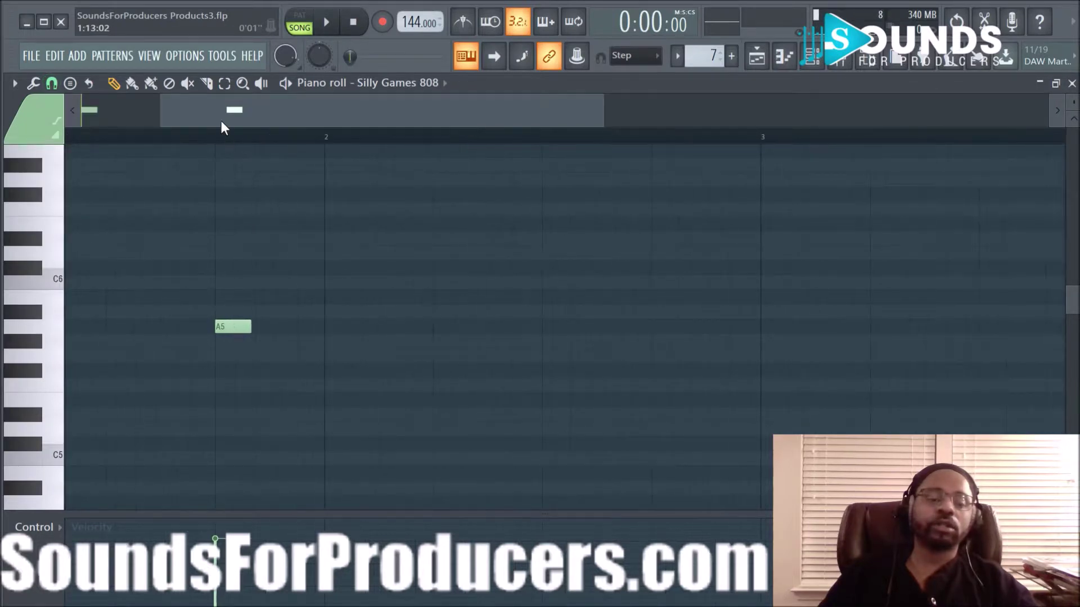
{"action": "left_click_drag", "start_coordinate": [220, 125], "coordinate": [99, 106]}
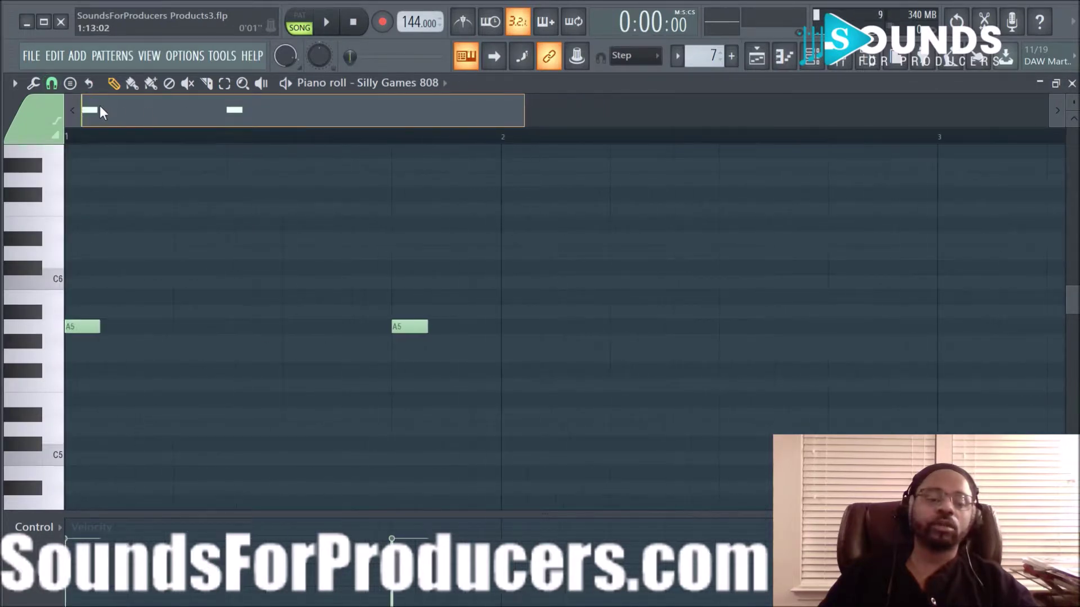
{"action": "left_click", "coordinate": [52, 85]}
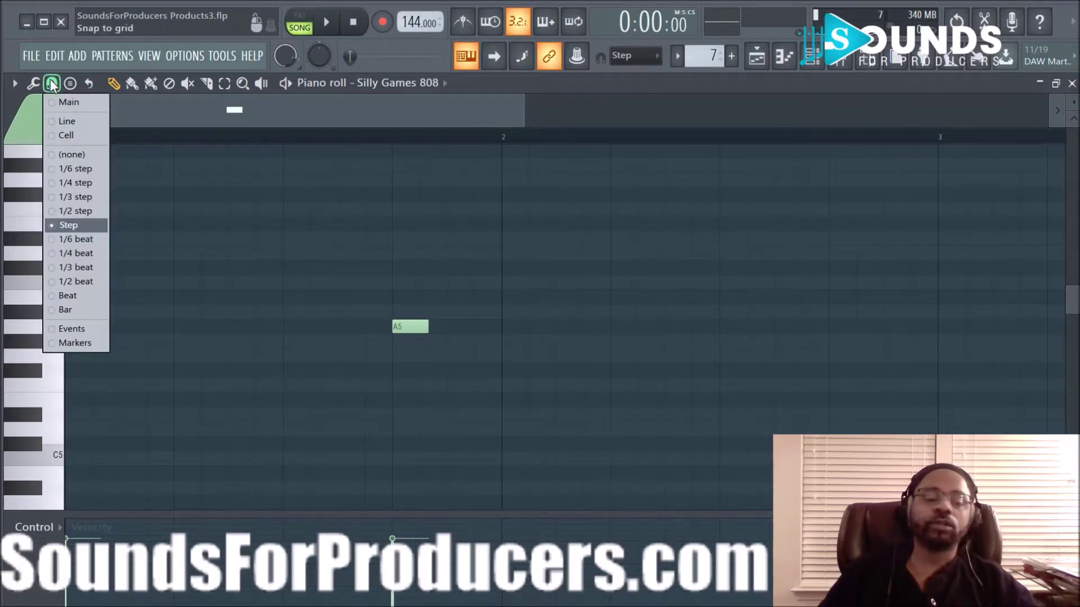
{"action": "left_click", "coordinate": [278, 223]}
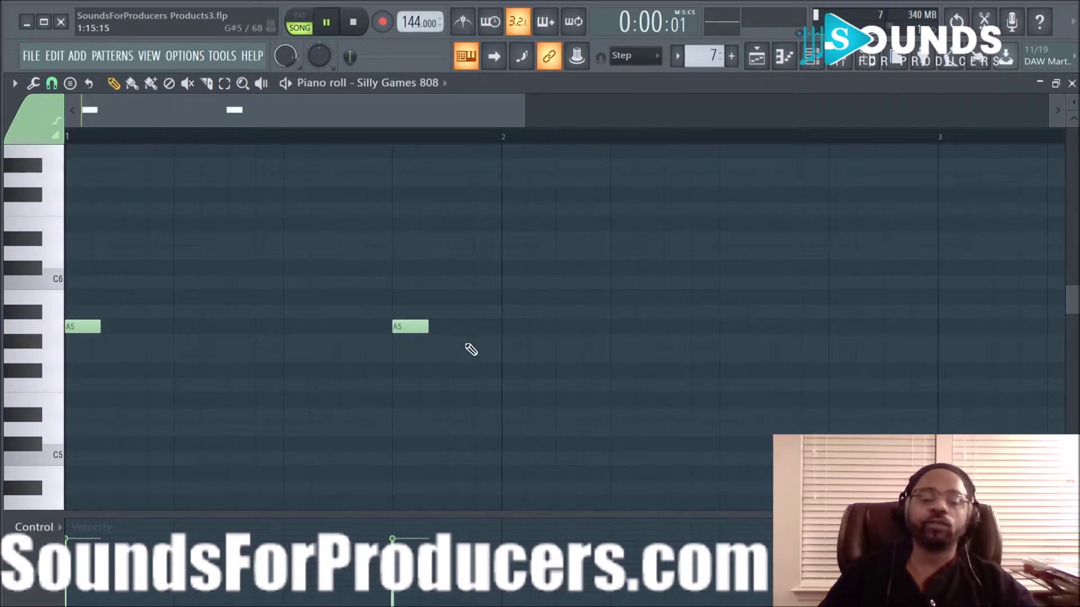
{"action": "key", "text": "space"}
{"action": "key", "text": "space"}
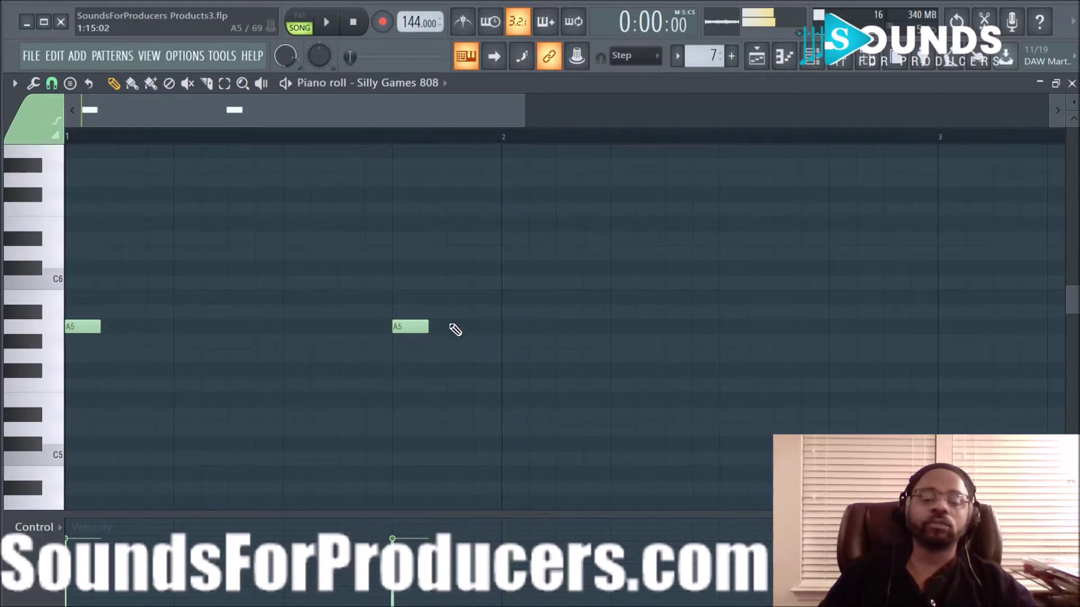
{"action": "left_click", "coordinate": [455, 329]}
{"action": "key", "text": "space"}
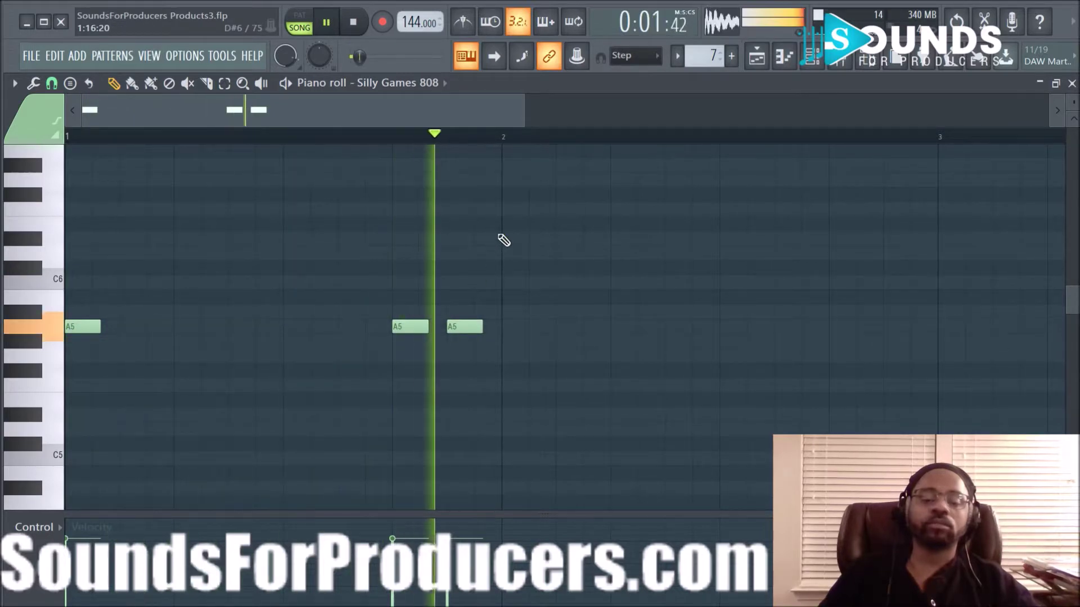
{"action": "key", "text": "space"}
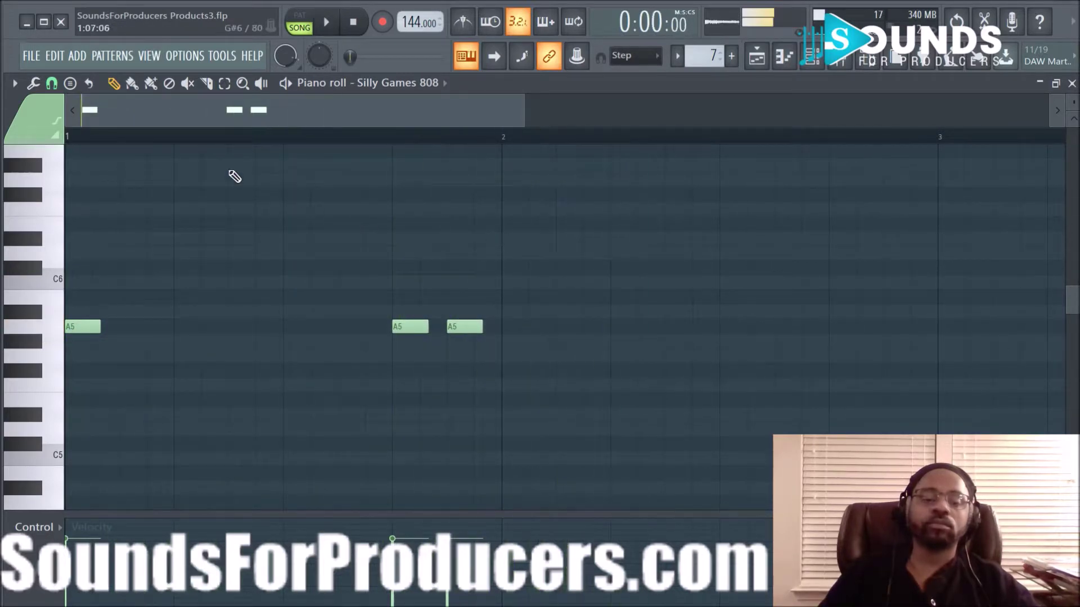
- Turn the piano roll snap off and lengthen the three A5 notes in bar 1 to two steps each
{"action": "left_click", "coordinate": [59, 86]}
{"action": "left_click", "coordinate": [80, 155]}
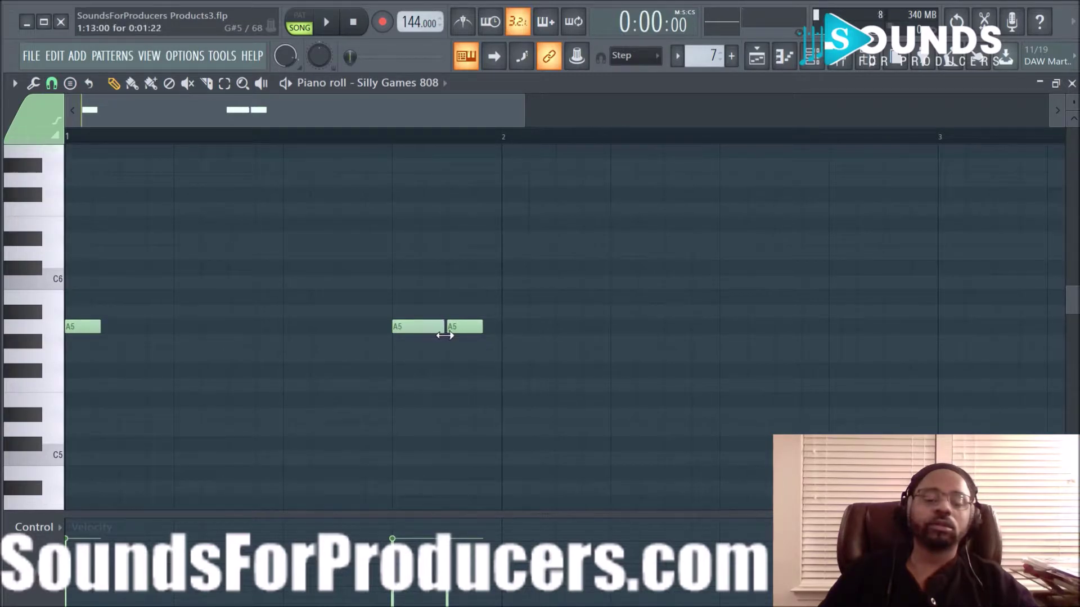
{"action": "scroll", "coordinate": [445, 142], "scroll_direction": "up", "scroll_amount": 3}
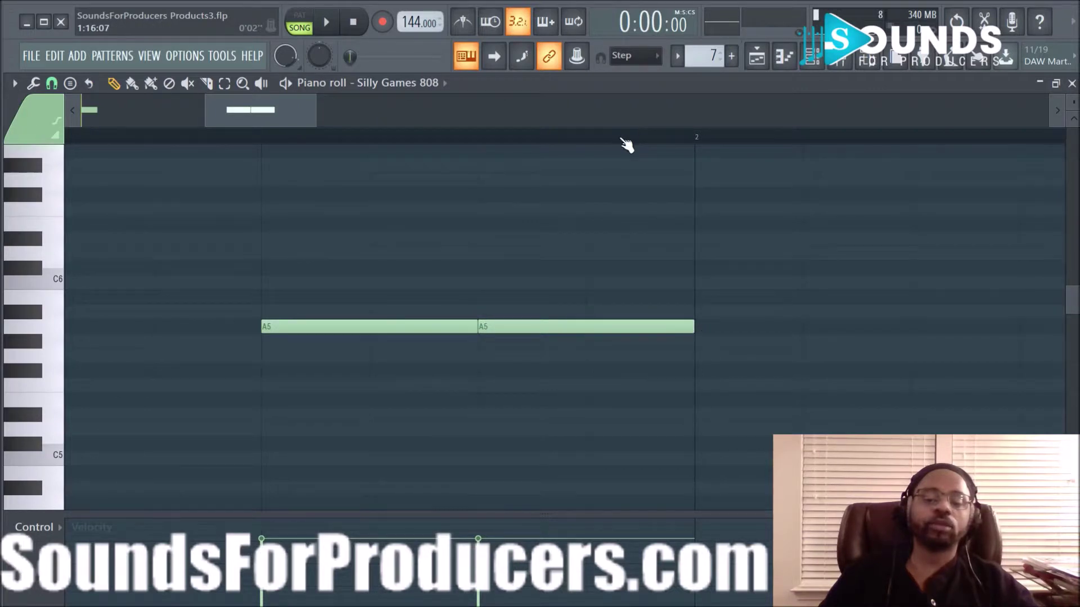
{"action": "scroll", "coordinate": [626, 145], "scroll_direction": "down", "scroll_amount": 3}
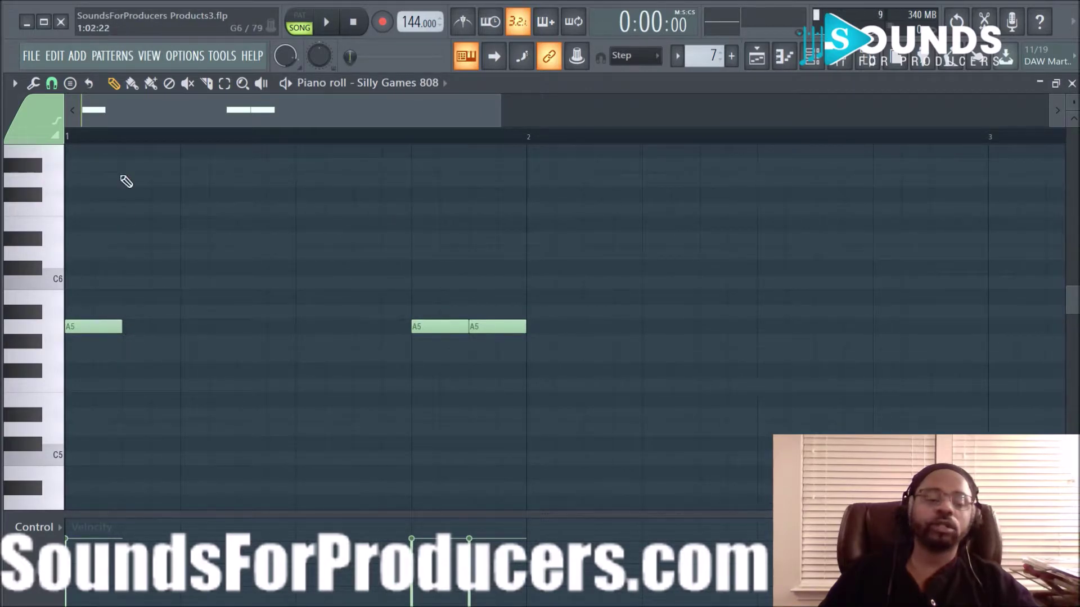
{"action": "scroll", "coordinate": [129, 141], "scroll_direction": "up", "scroll_amount": 3}
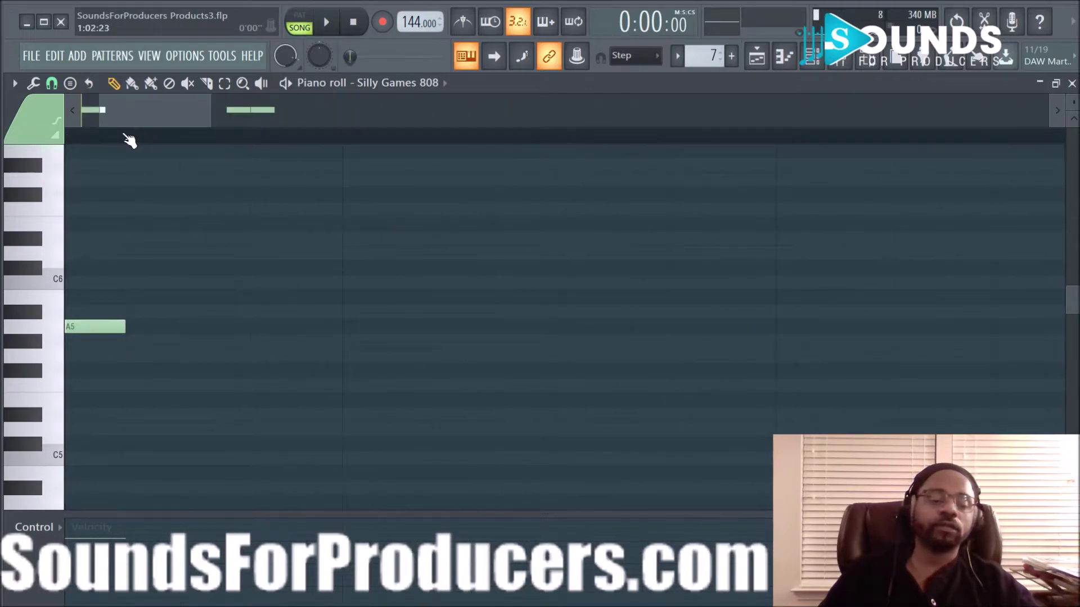
{"action": "scroll", "coordinate": [128, 140], "scroll_direction": "down", "scroll_amount": 4}
- Set the piano roll snap to 1/2 step and draw an A#6 note at the start of bar 3 during playback
{"action": "left_click", "coordinate": [59, 86]}
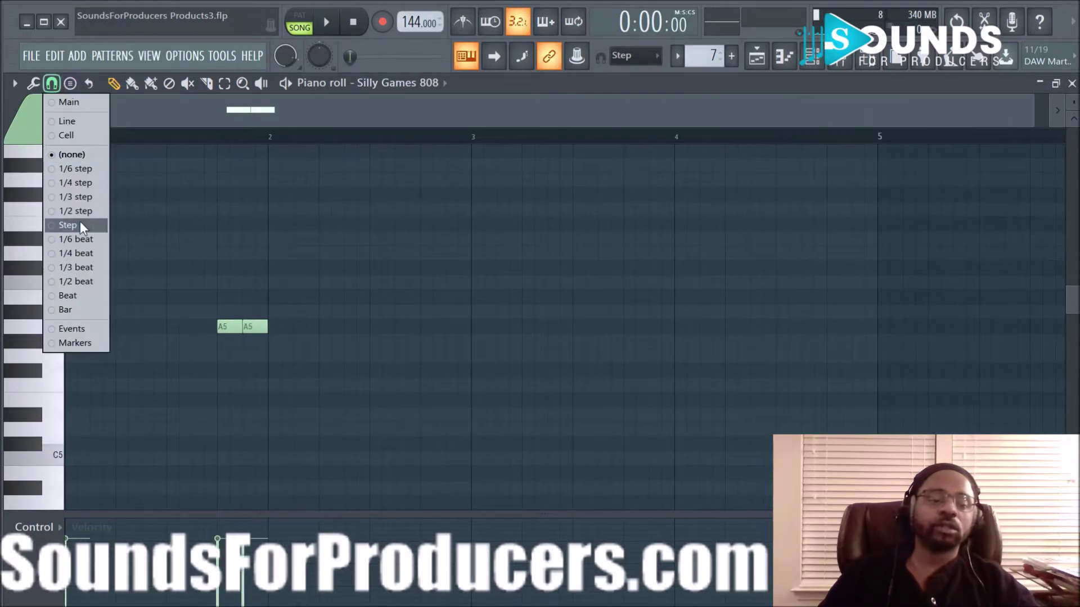
{"action": "left_click", "coordinate": [80, 211]}
{"action": "key", "text": "space"}
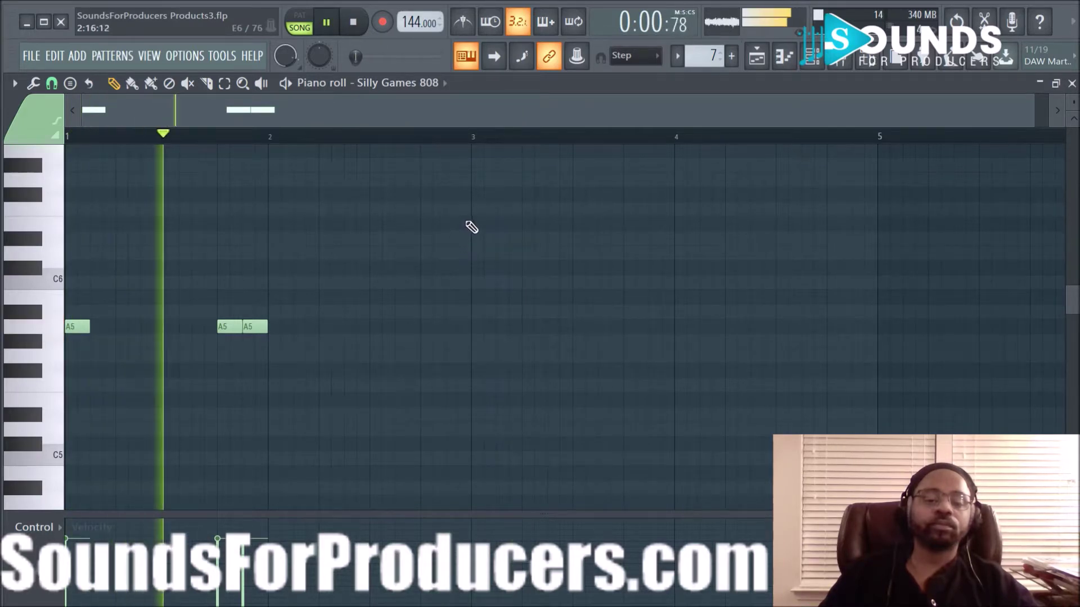
{"action": "scroll", "coordinate": [466, 239], "scroll_direction": "up", "scroll_amount": 2}
{"action": "left_click", "coordinate": [477, 180]}
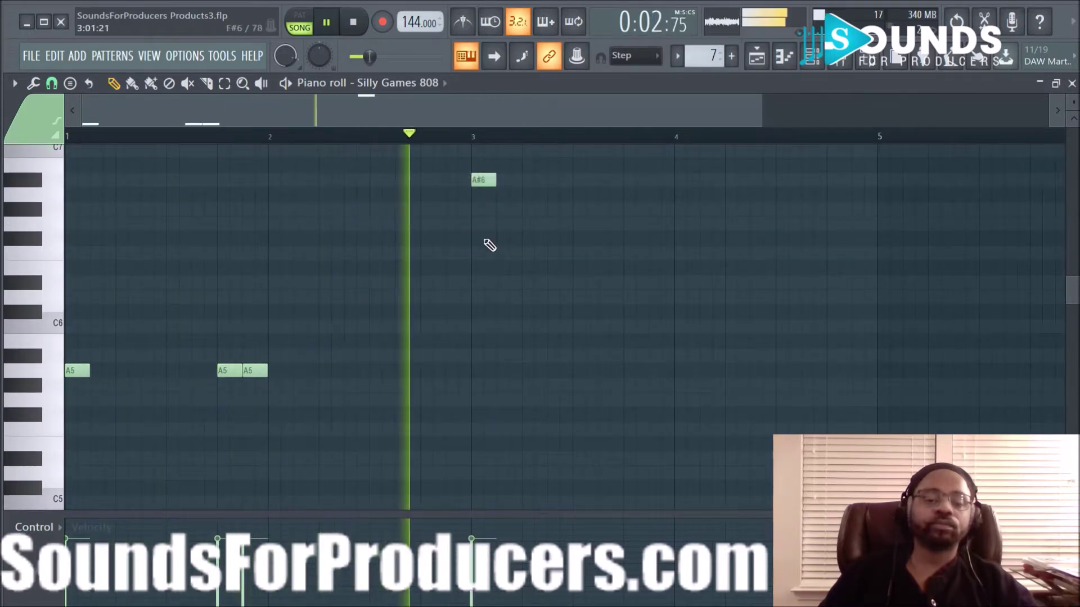
{"action": "key", "text": "space"}
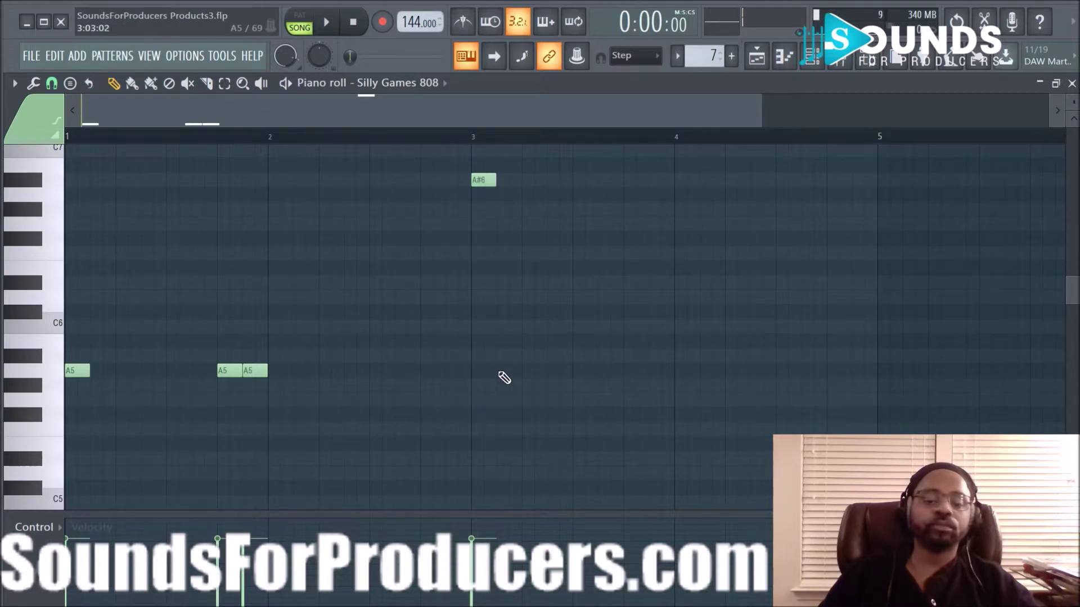
- Add A5 notes at steps 3, 13 and 15 of bar 3 while the arrangement plays
{"action": "key", "text": "space"}
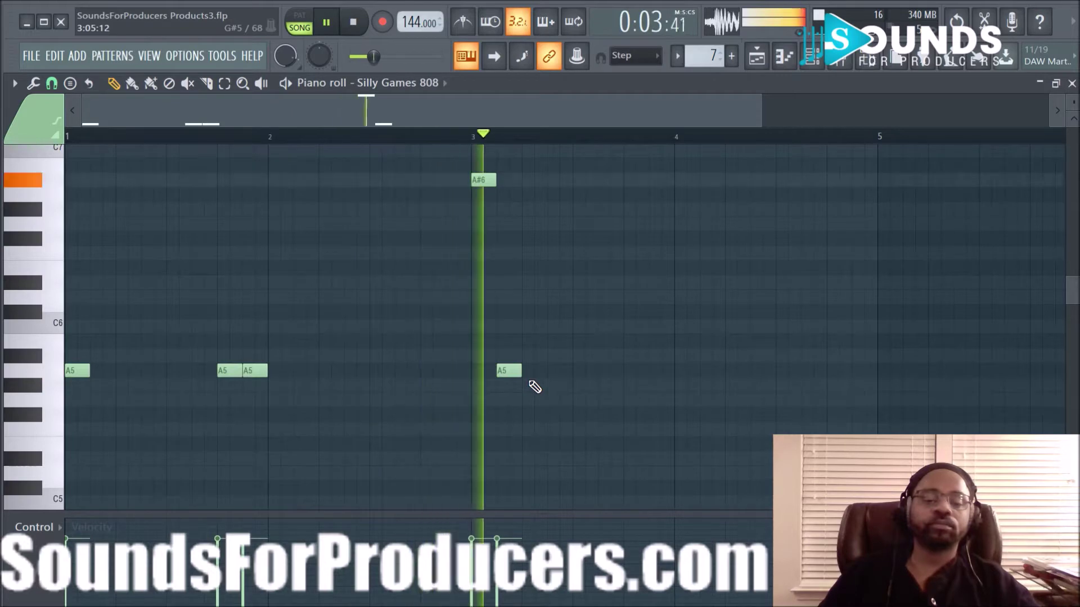
{"action": "left_click", "coordinate": [626, 371]}
{"action": "left_click", "coordinate": [655, 371]}
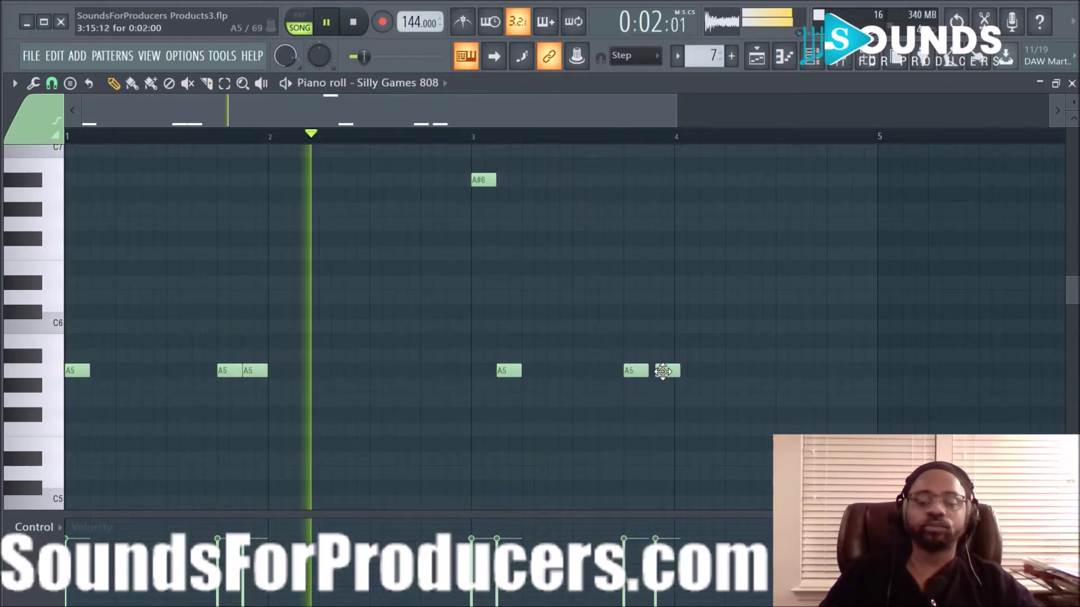
{"action": "left_click_drag", "start_coordinate": [661, 371], "coordinate": [655, 371]}
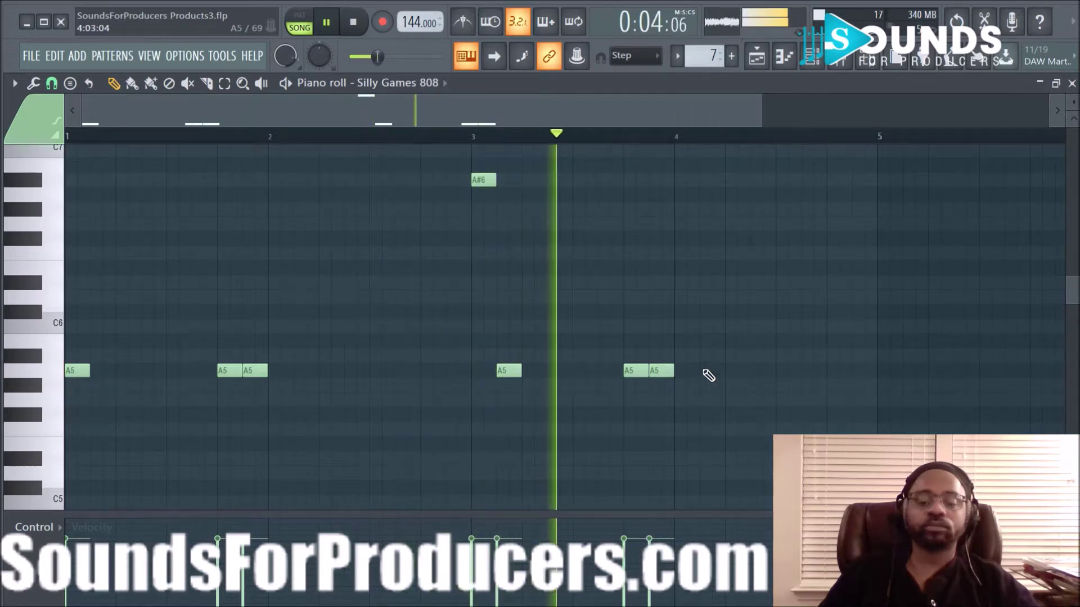
- Replay the arrangement and add an A#5 note at step 3 and an A5 note at step 9 of bar 4
{"action": "key", "text": "space"}
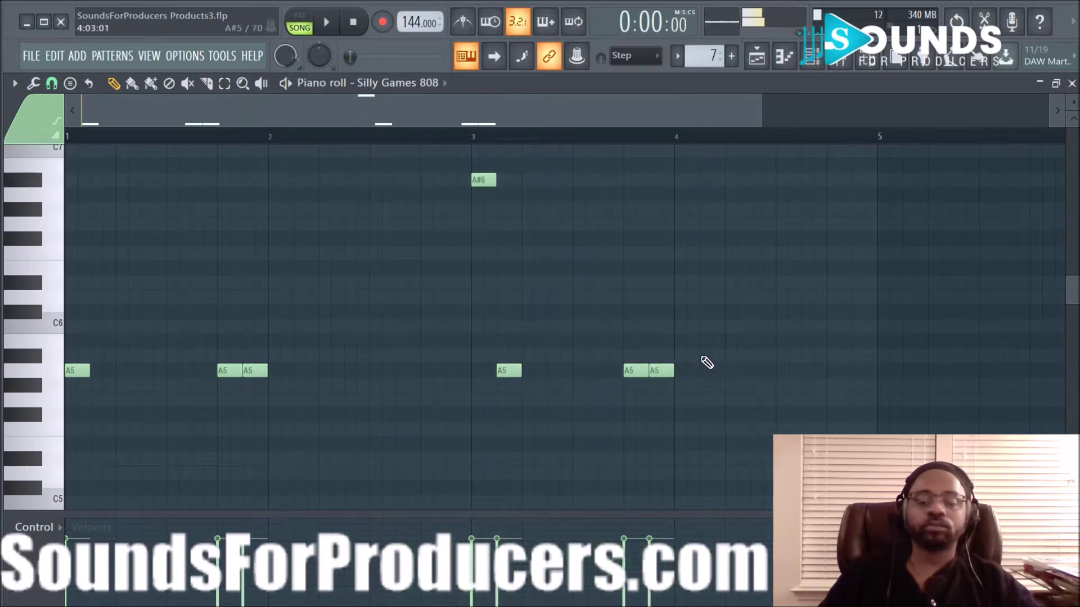
{"action": "key", "text": "space"}
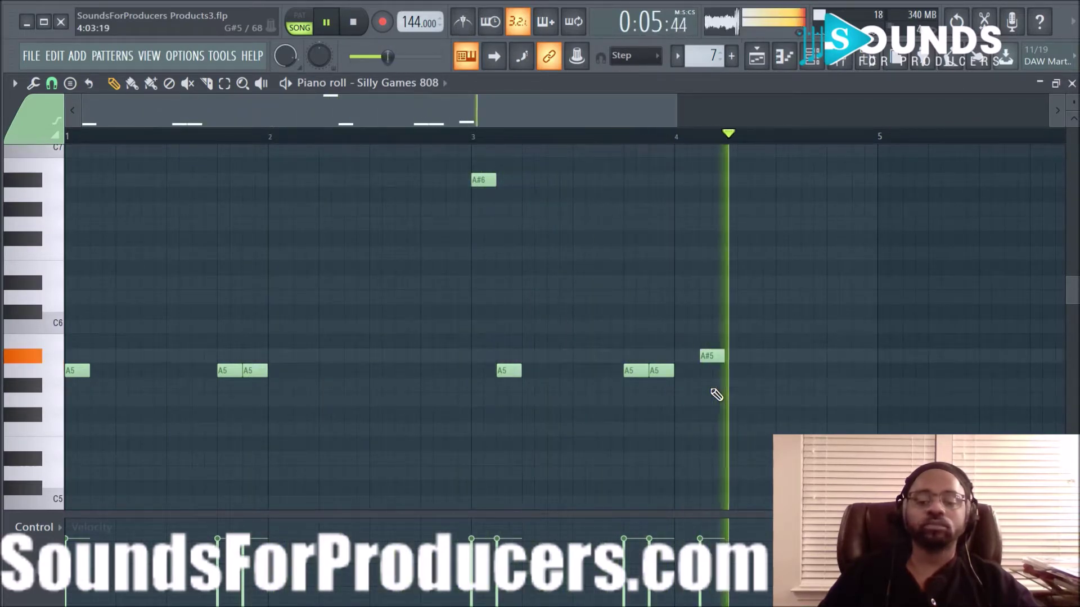
{"action": "left_click", "coordinate": [778, 371]}
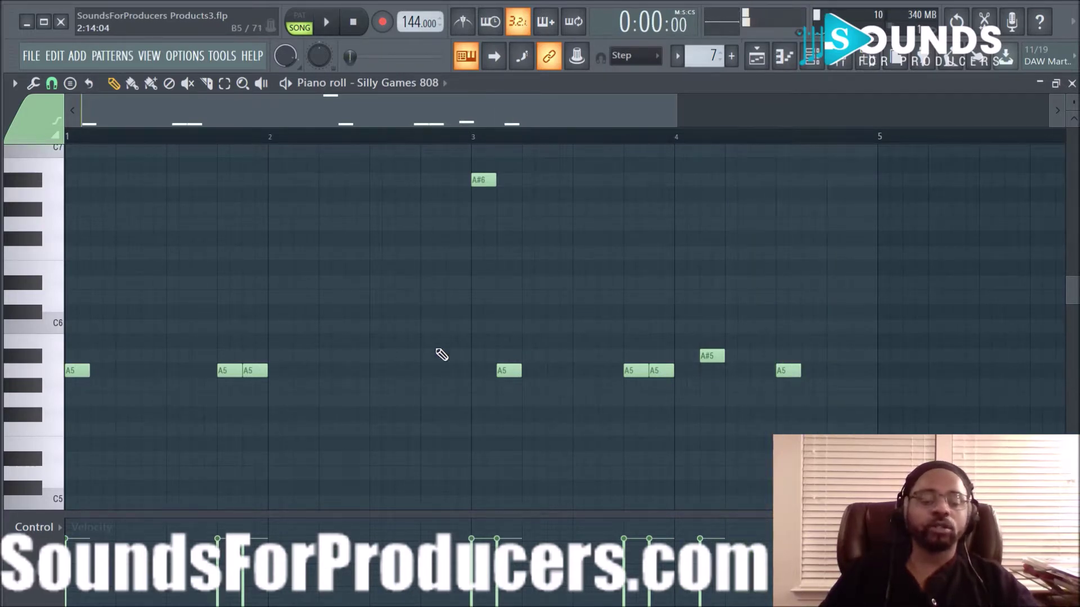
- Transpose all 808 notes down one octave and raise the last note in bar 4 to A#4
{"action": "key", "text": "ctrl+a"}
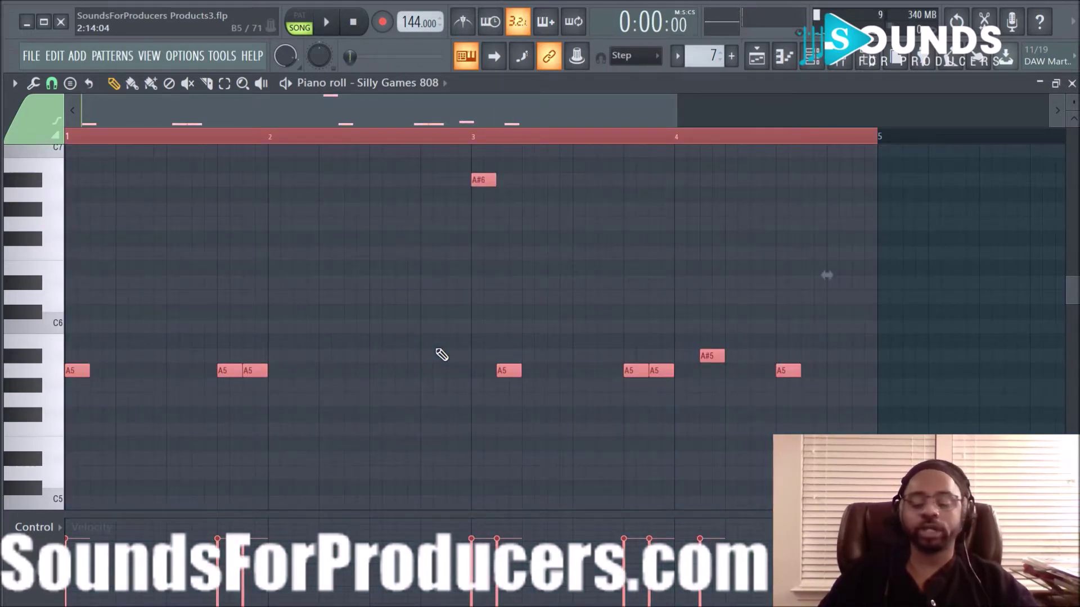
{"action": "key", "text": "Delete"}
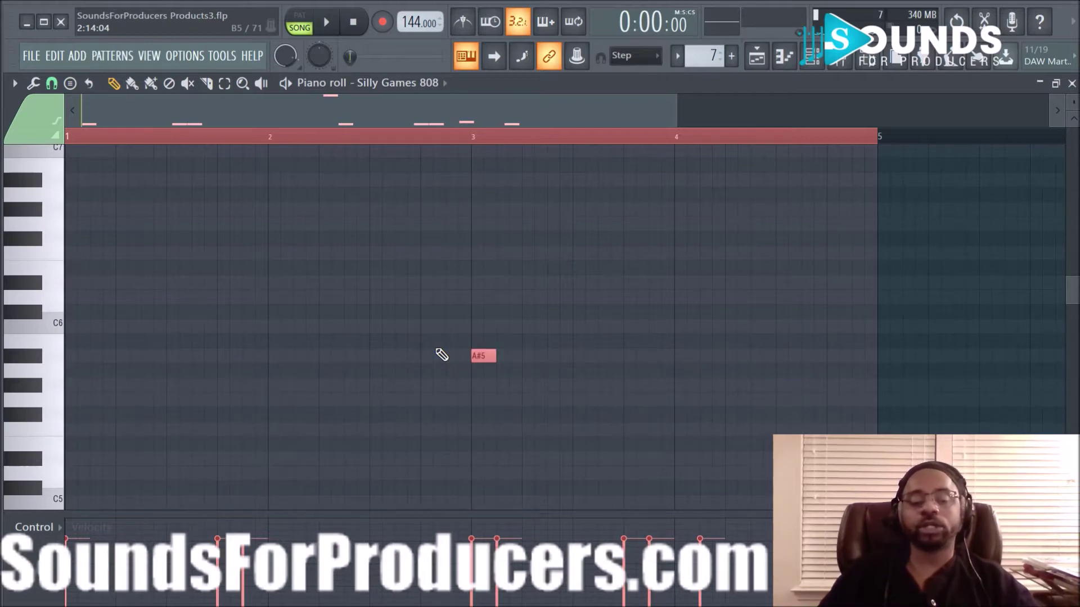
{"action": "key", "text": "space"}
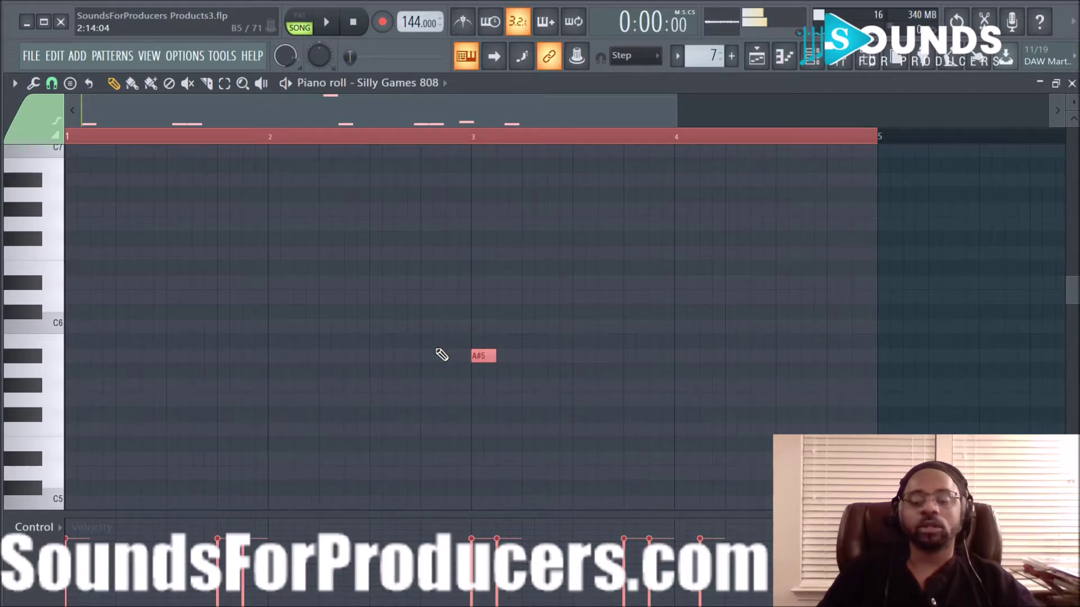
{"action": "scroll", "coordinate": [677, 398], "scroll_direction": "down", "scroll_amount": 5}
{"action": "left_click_drag", "start_coordinate": [783, 328], "coordinate": [782, 307]}
- Select all notes and transpose them down two more octaves to the A2 range, listening to the arrangement
{"action": "key", "text": "ctrl+a"}
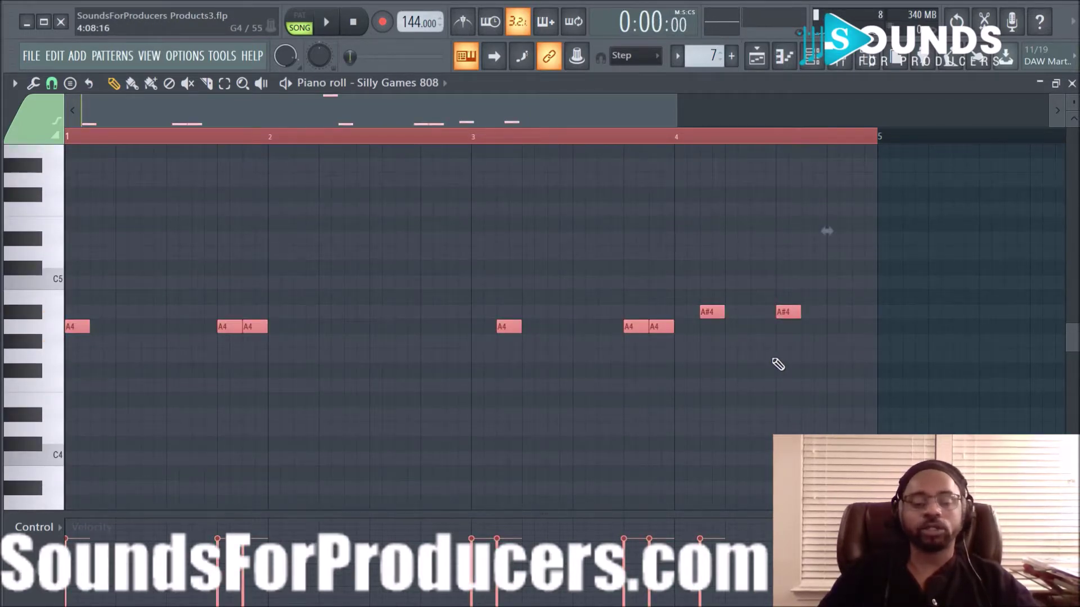
{"action": "key", "text": "ctrl+Down"}
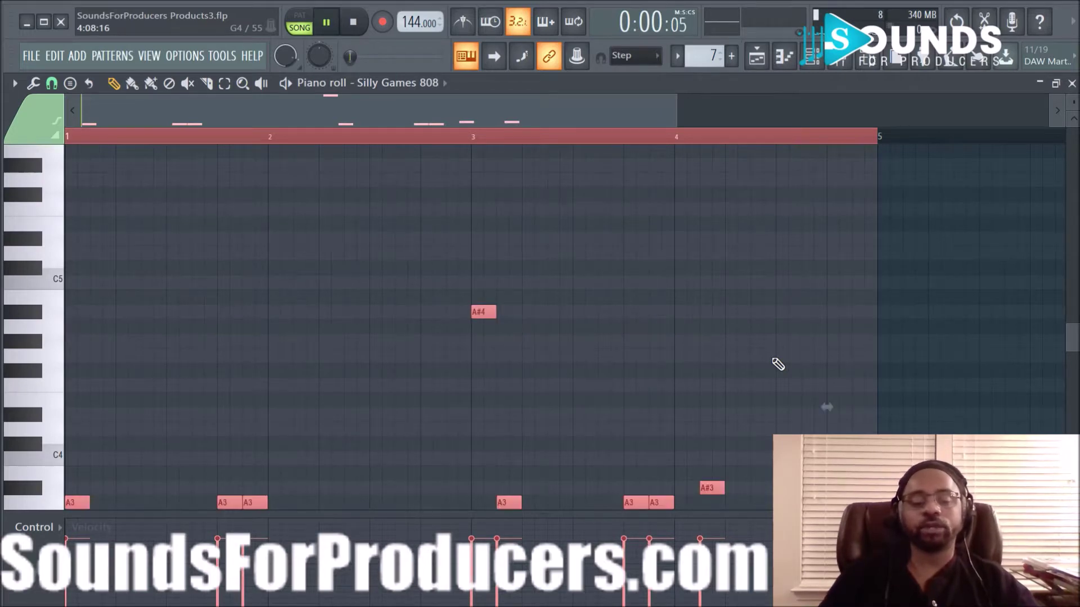
{"action": "key", "text": "ctrl+Down"}
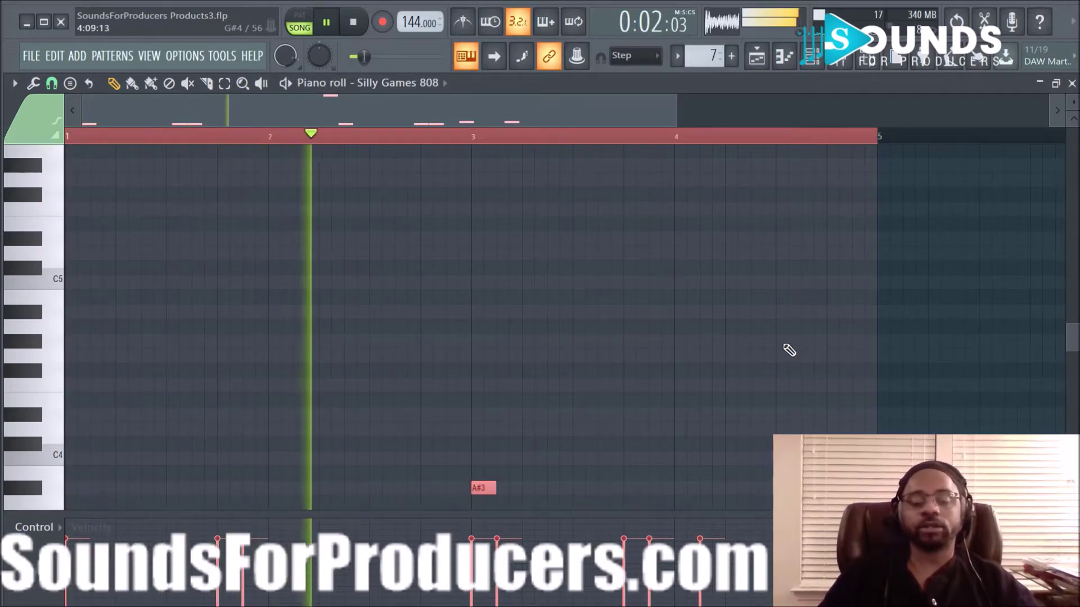
{"action": "scroll", "coordinate": [716, 299], "scroll_direction": "down", "scroll_amount": 5}
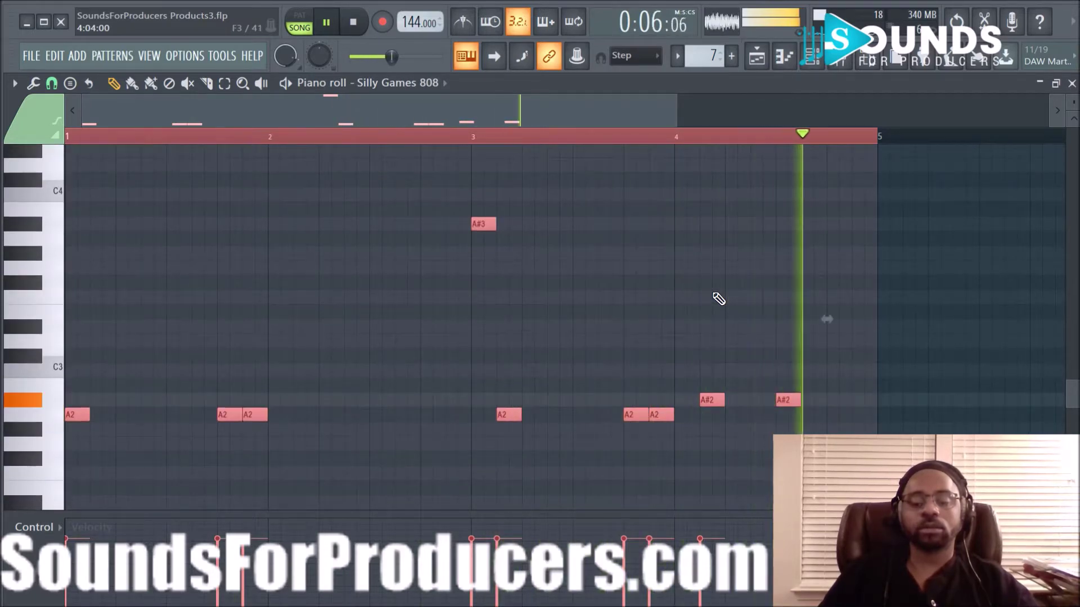
- Try the whole bass line one octave lower in the A1 range and bring it back up to A2 while listening
{"action": "key", "text": "ctrl+Down"}
{"action": "key", "text": "space"}
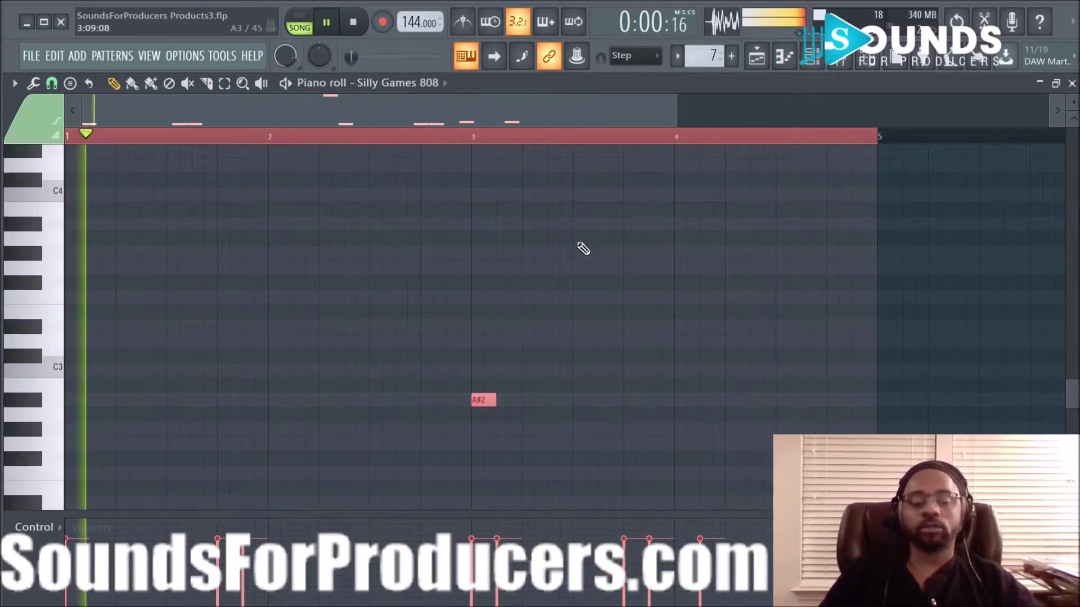
{"action": "scroll", "coordinate": [581, 248], "scroll_direction": "down", "scroll_amount": 3}
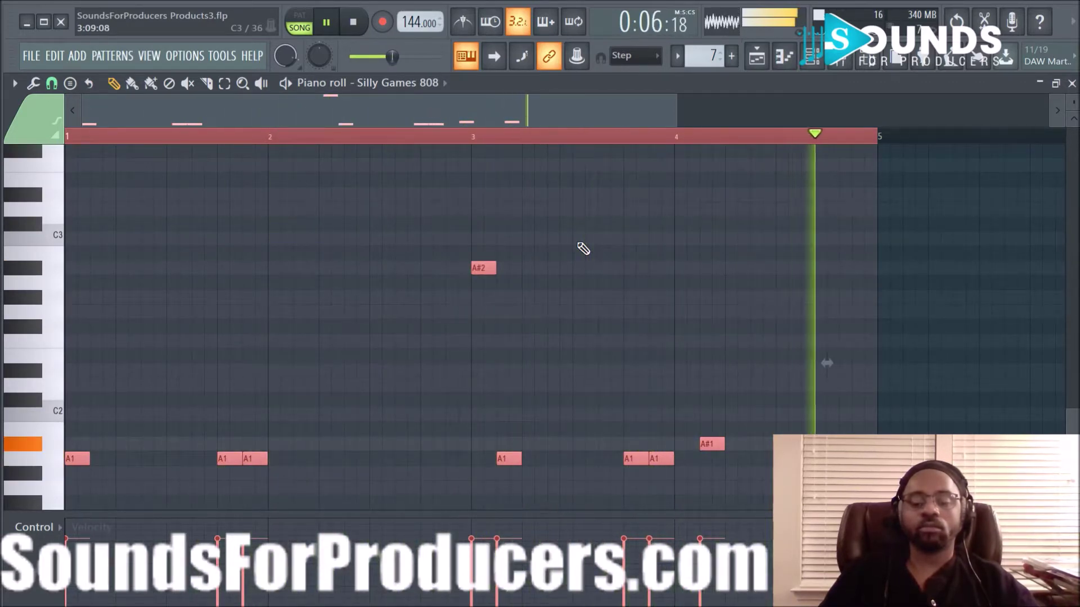
{"action": "key", "text": "space"}
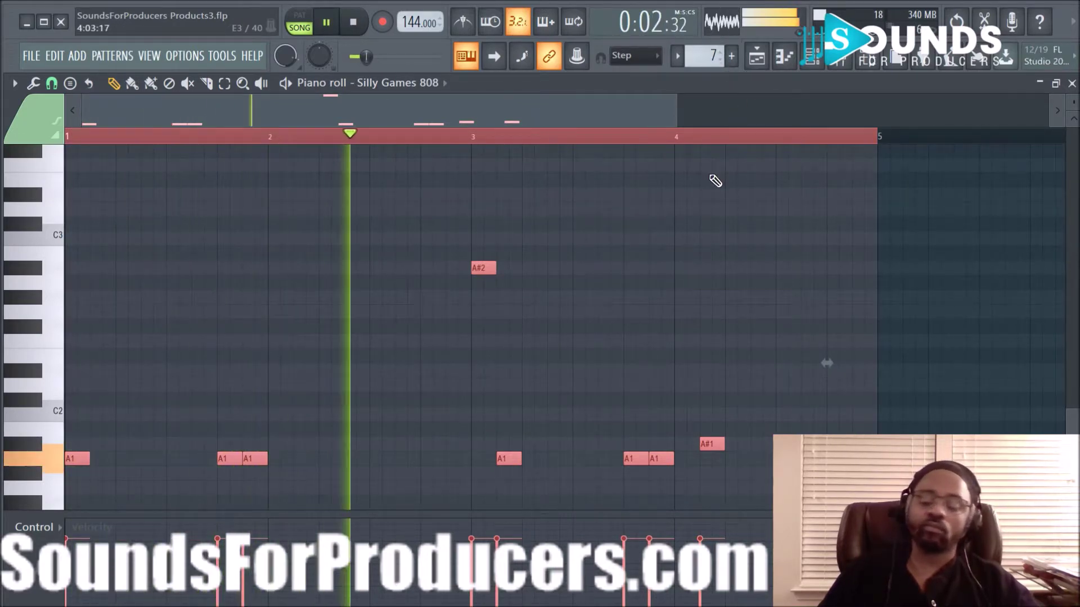
{"action": "key", "text": "ctrl+Up"}
{"action": "key", "text": "space"}
{"action": "key", "text": "space"}
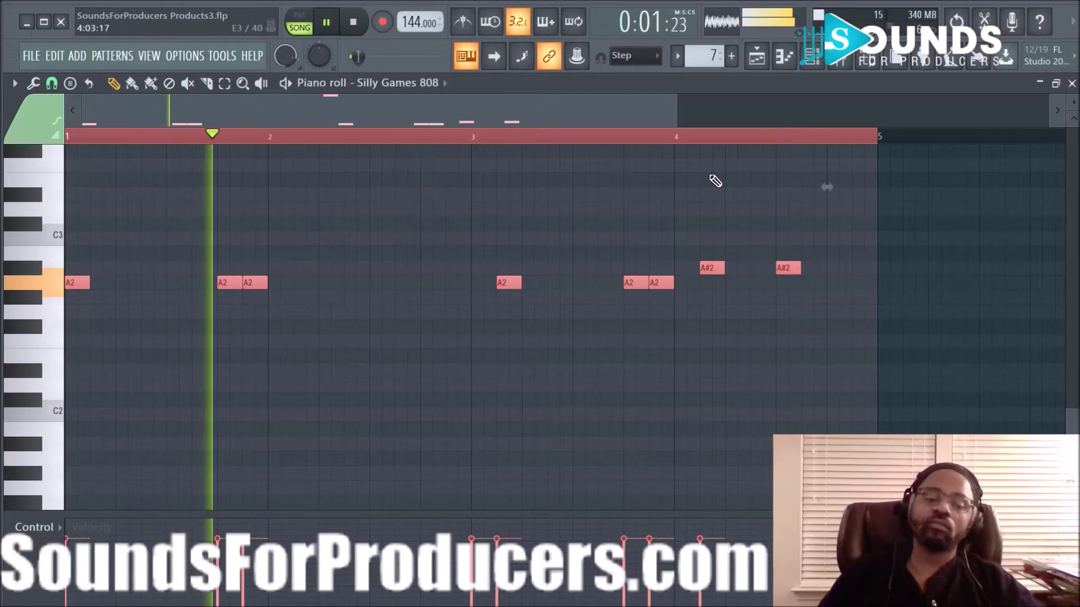
{"action": "key", "text": "space"}
{"action": "scroll", "coordinate": [675, 259], "scroll_direction": "up", "scroll_amount": 3}
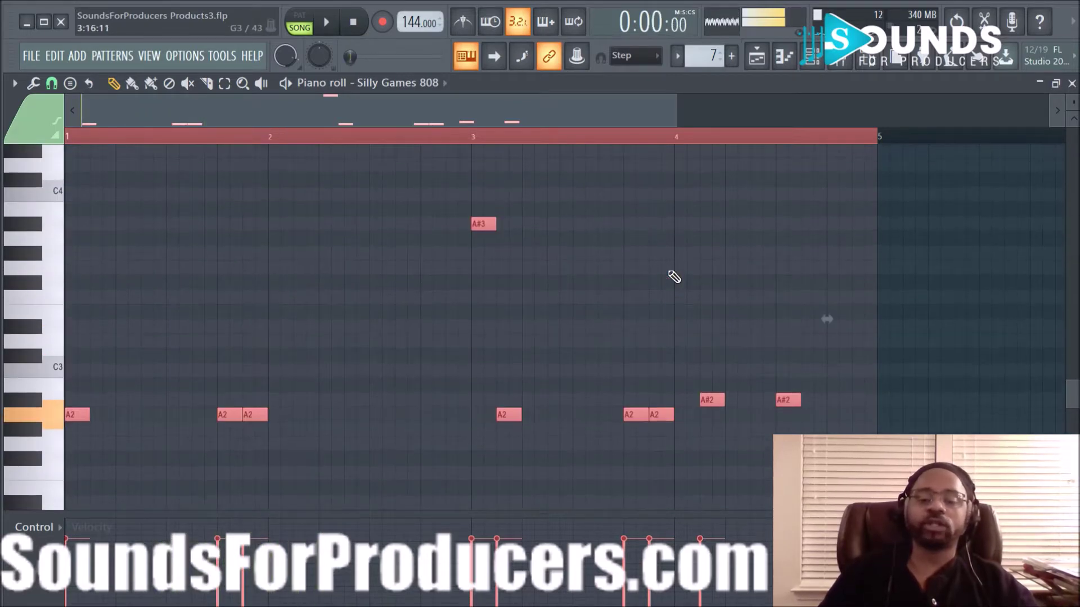
- Move the A#3 note from the start of bar 3 to step 13 of bar 2 and check it in playback
{"action": "key", "text": "space"}
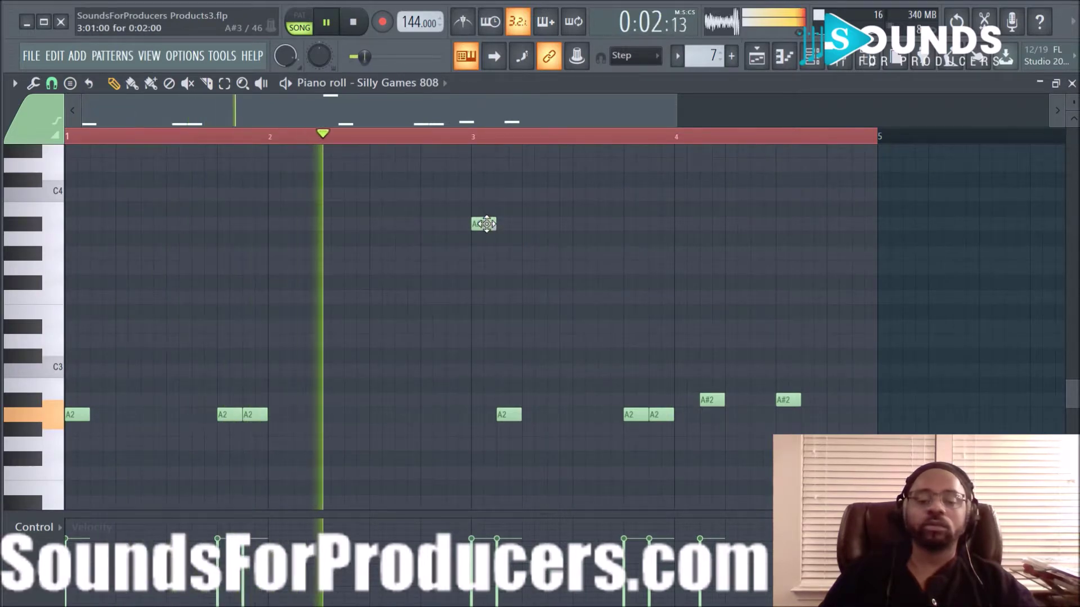
{"action": "key", "text": "space"}
{"action": "key", "text": "space"}
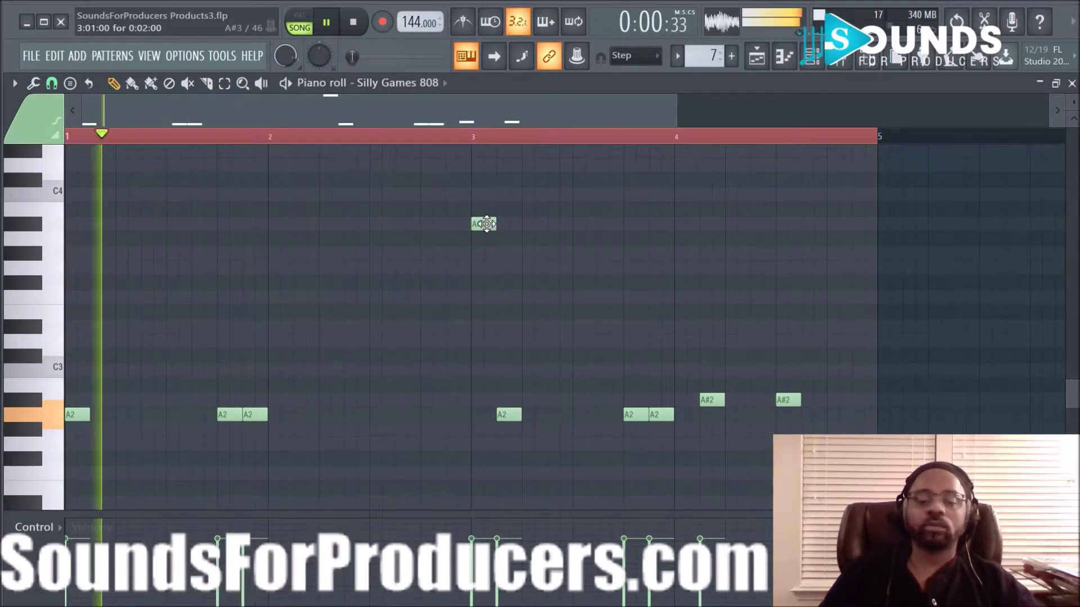
{"action": "left_click_drag", "start_coordinate": [486, 224], "coordinate": [433, 225]}
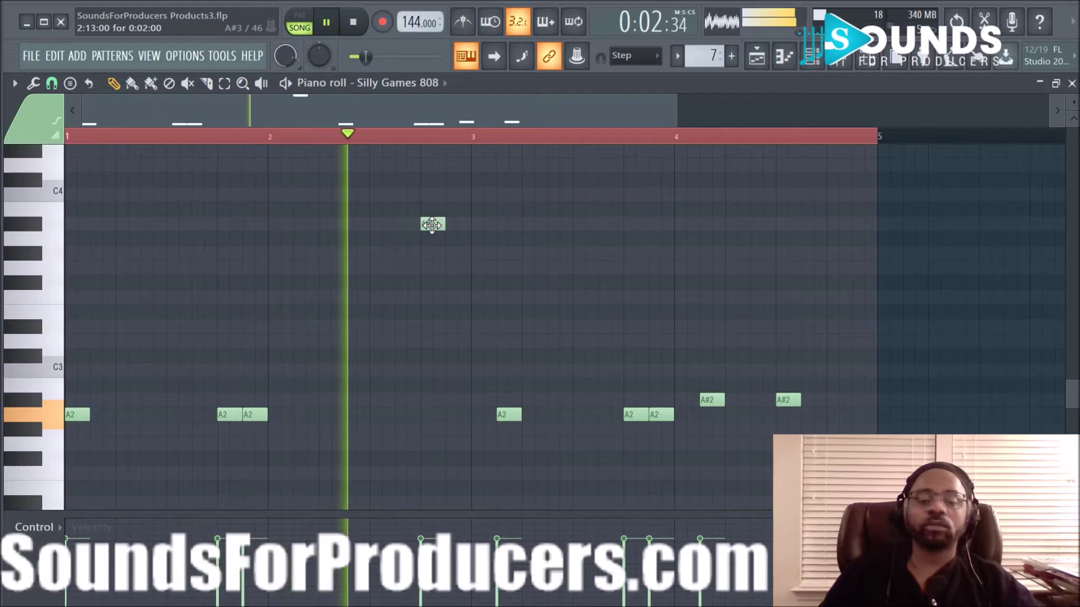
{"action": "key", "text": "space"}
{"action": "key", "text": "space"}
{"action": "key", "text": "space"}
- Set the root note of the piano roll scale highlighting to A, keeping the Minor Natural (Aeolian) scale
{"action": "left_click", "coordinate": [49, 84]}
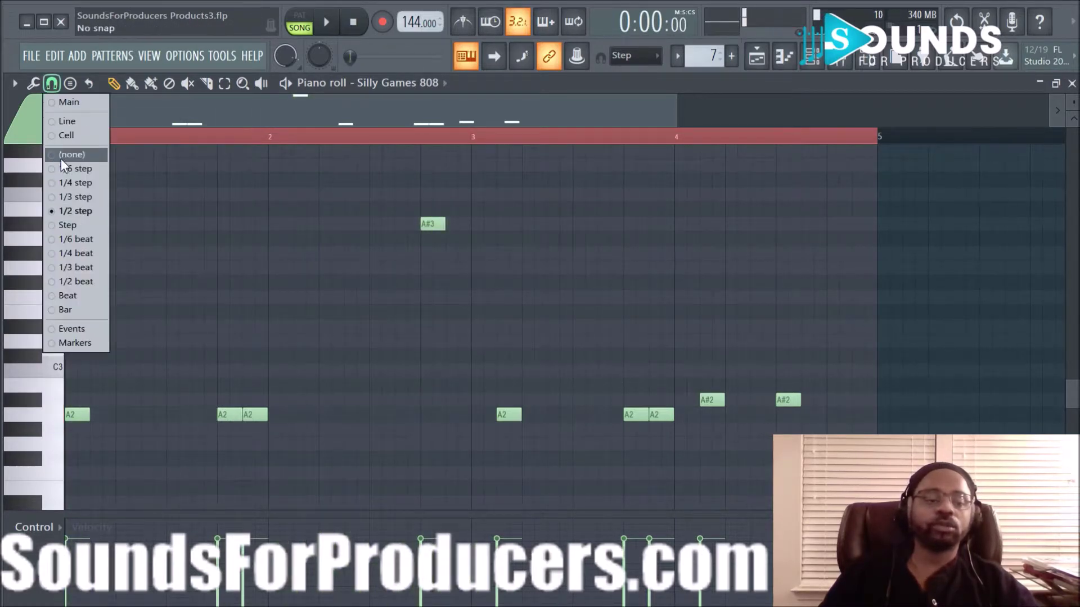
{"action": "left_click", "coordinate": [18, 83]}
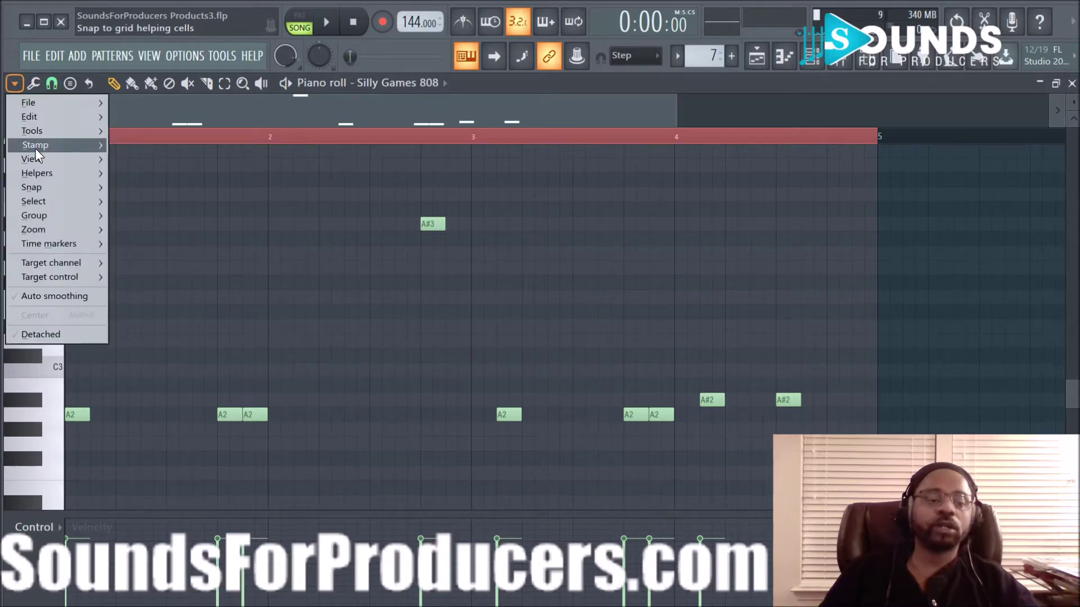
{"action": "mouse_move", "coordinate": [97, 170]}
{"action": "mouse_move", "coordinate": [132, 184]}
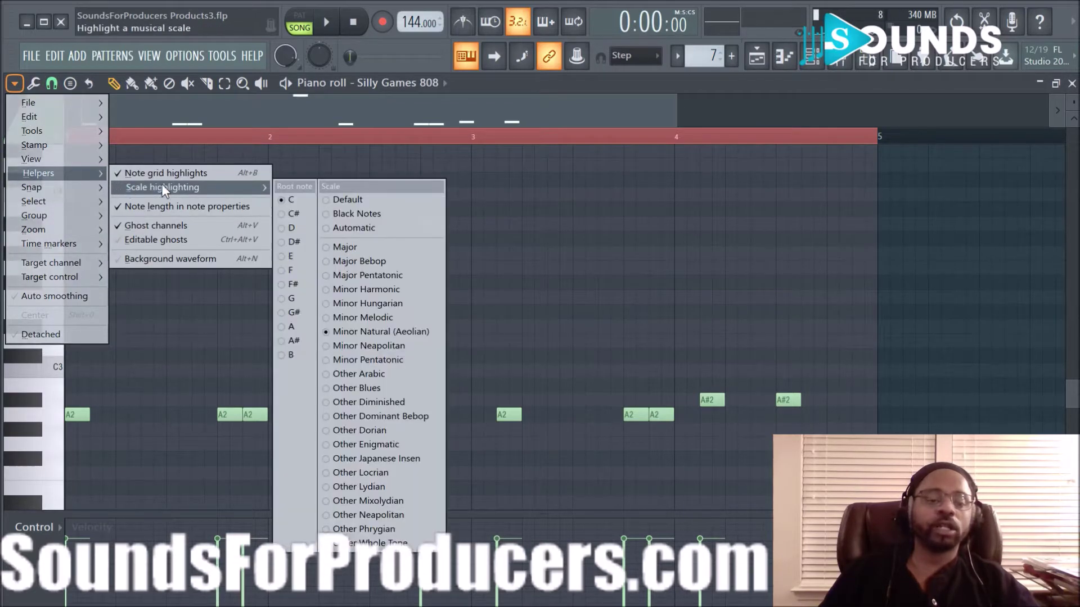
{"action": "left_click", "coordinate": [287, 327]}
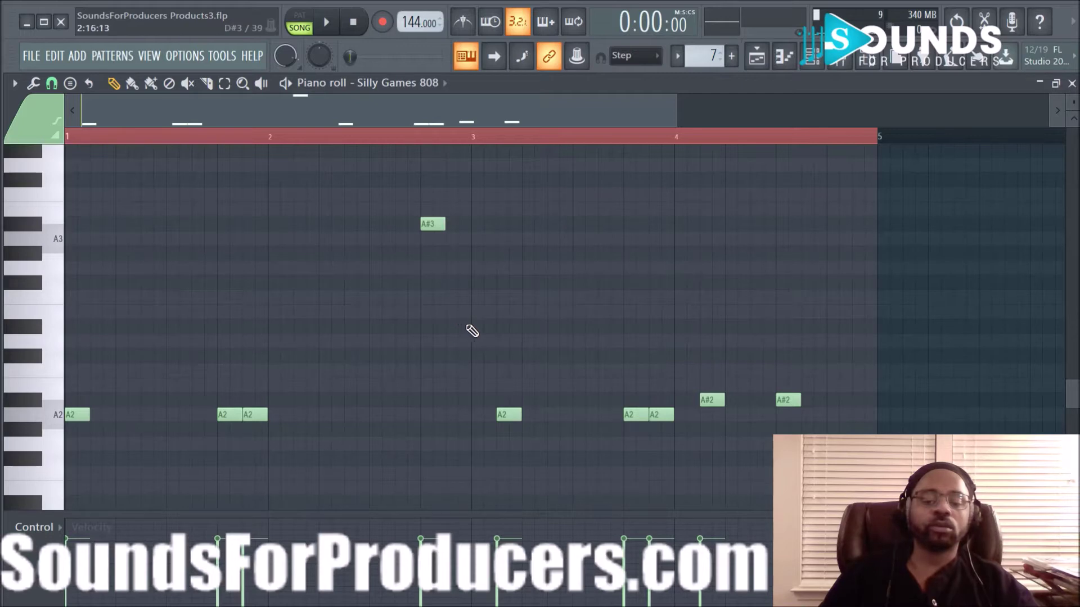
- Lower the A#3 note at step 13 of bar 2 to A3 and play the bass line back
{"action": "left_click_drag", "start_coordinate": [421, 228], "coordinate": [430, 244]}
{"action": "key", "text": "space"}
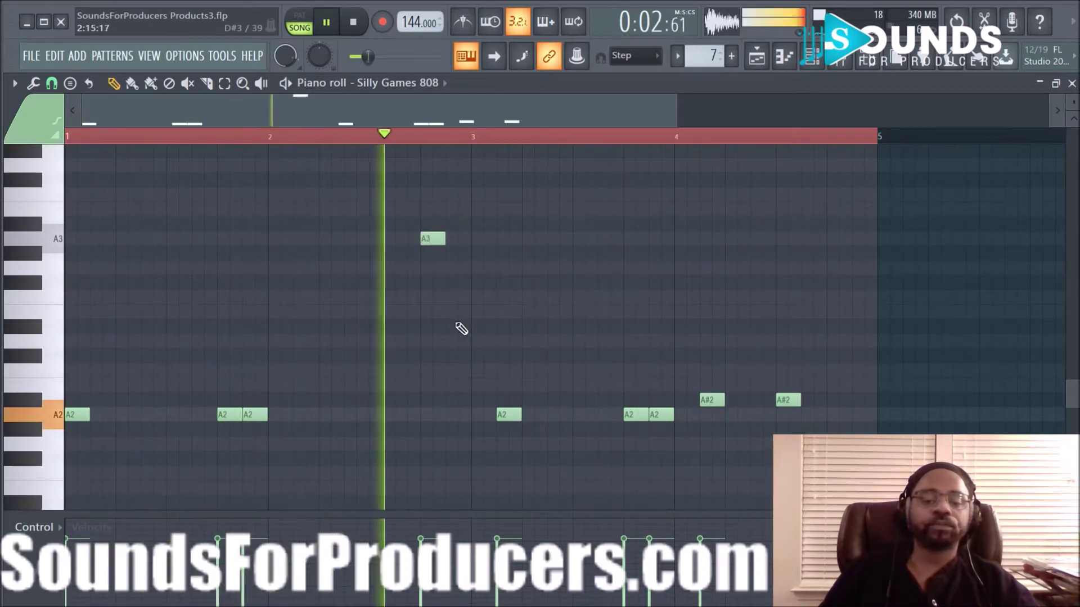
{"action": "key", "text": "space"}
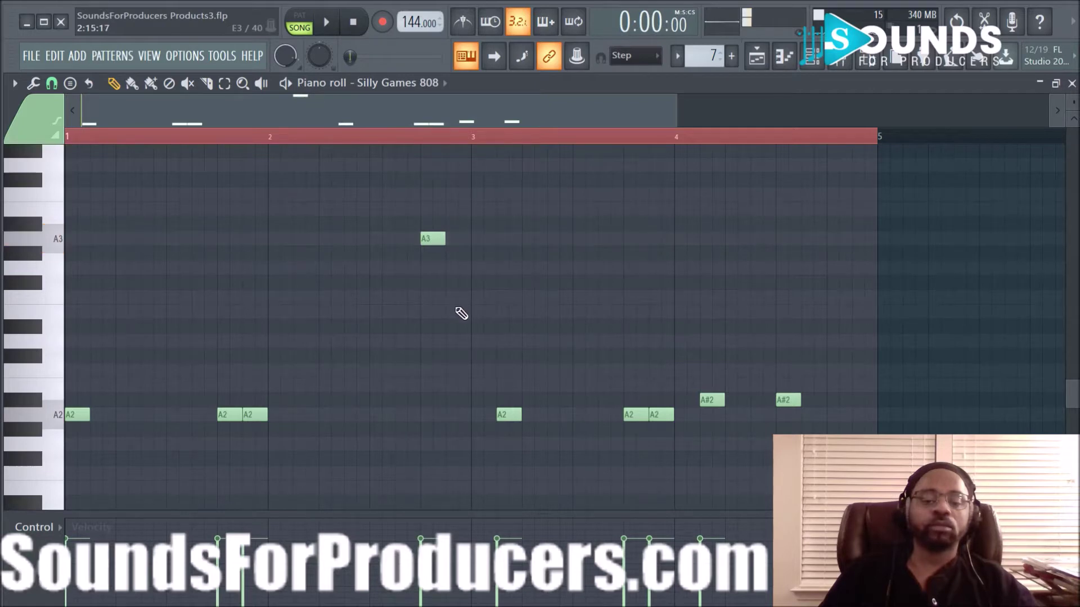
- Add an E3 note at step 15 of bar 2, move the first A2 note of bar 3 to the bar's start, and listen
{"action": "left_click", "coordinate": [456, 312]}
{"action": "key", "text": "space"}
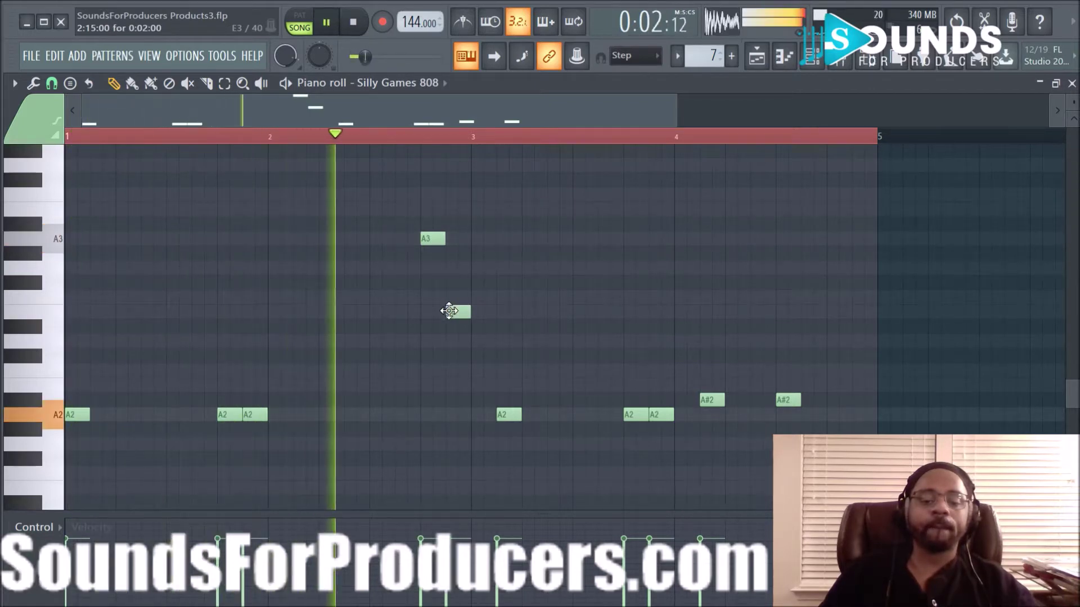
{"action": "key", "text": "space"}
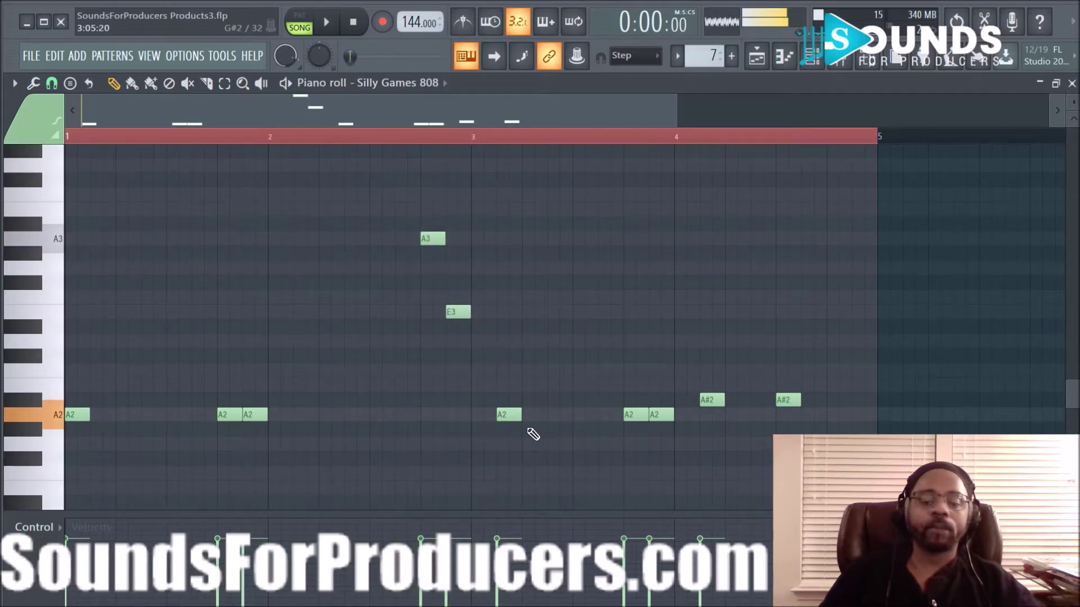
{"action": "key", "text": "space"}
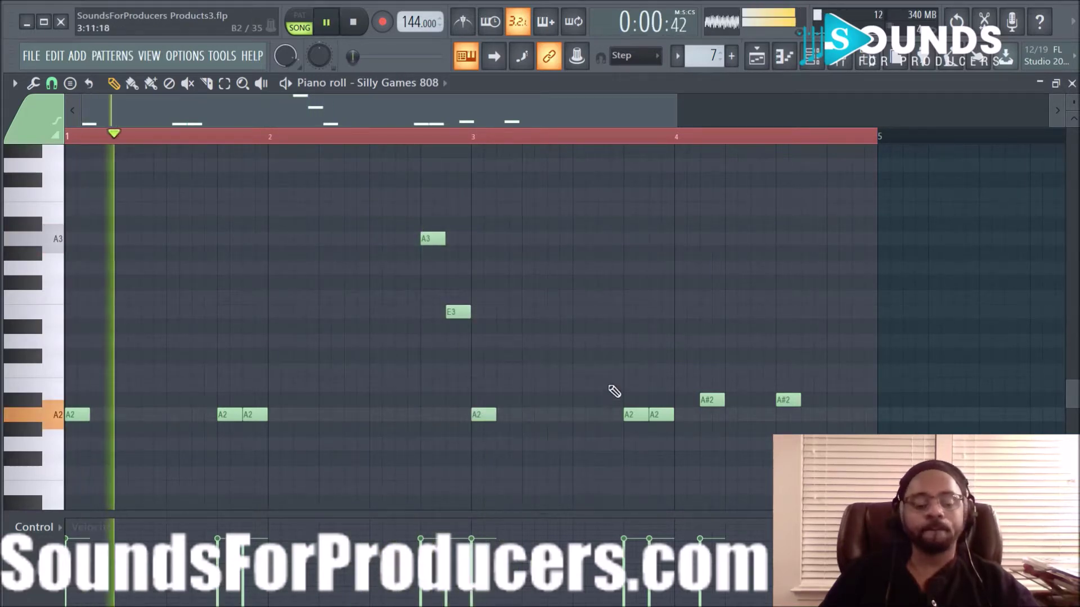
- Save the project, add an A#2 note at step 13 of bar 4, and play the bass line back
{"action": "key", "text": "ctrl+s"}
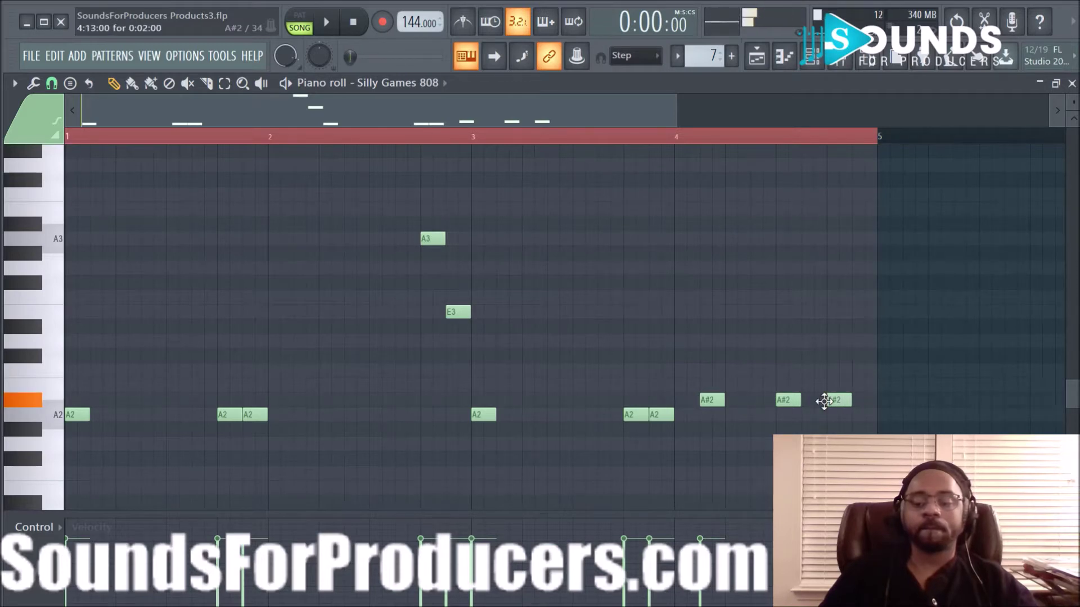
{"action": "key", "text": "space"}
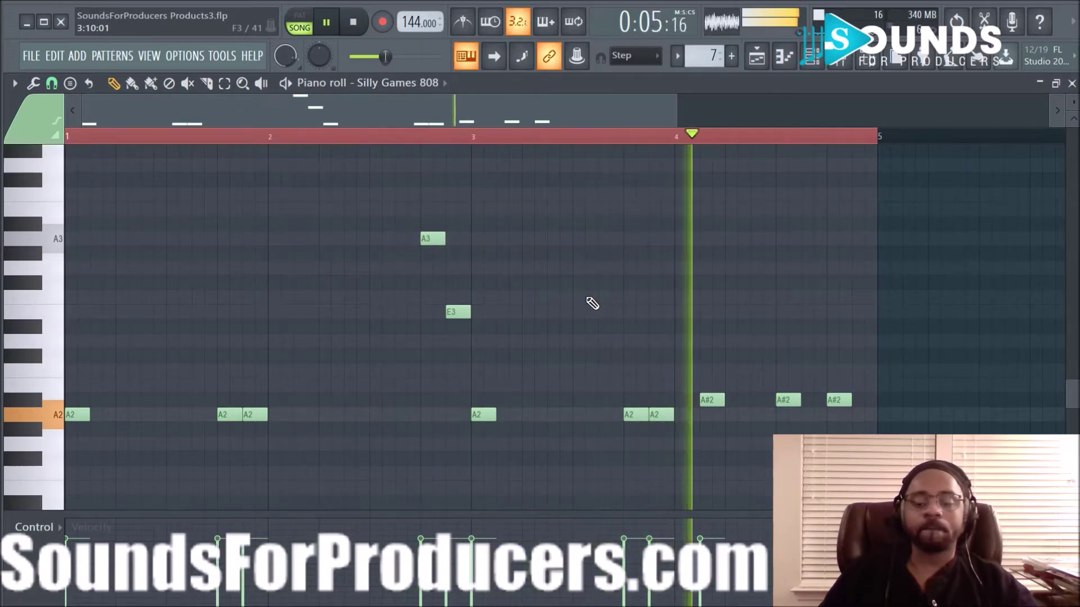
{"action": "key", "text": "space"}
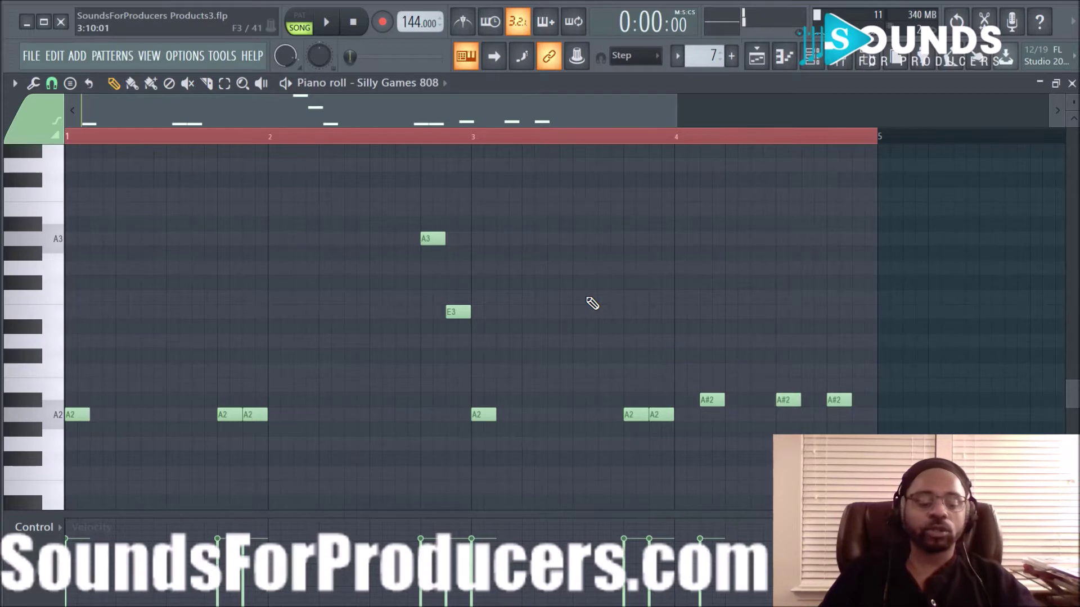
- Make all bass notes legato with the articulator and extend the last A#2 note to the end of bar 4
{"action": "key", "text": "ctrl+a"}
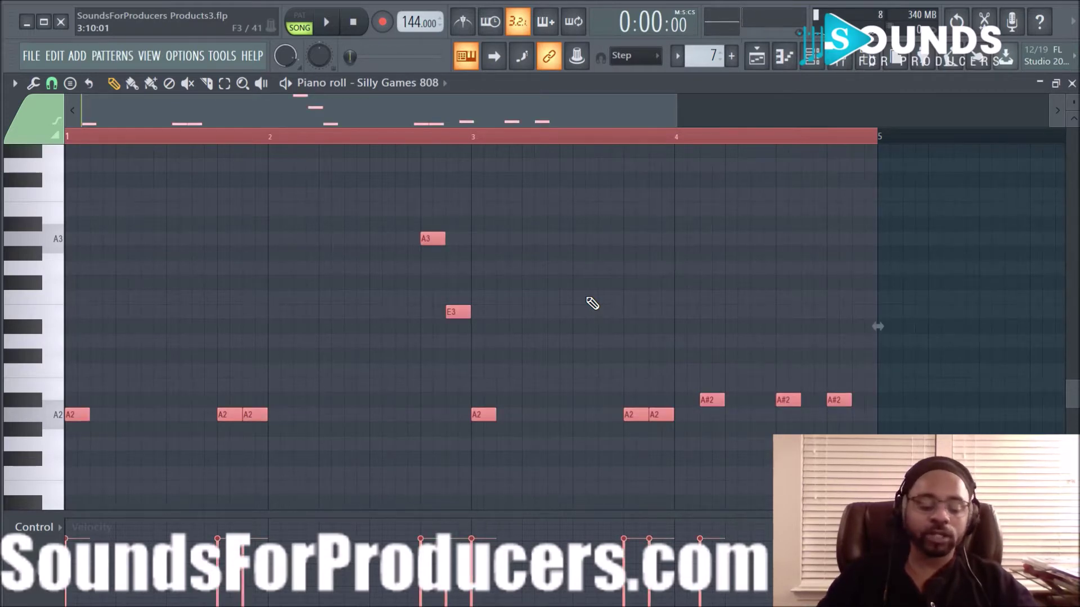
{"action": "key", "text": "alt+l"}
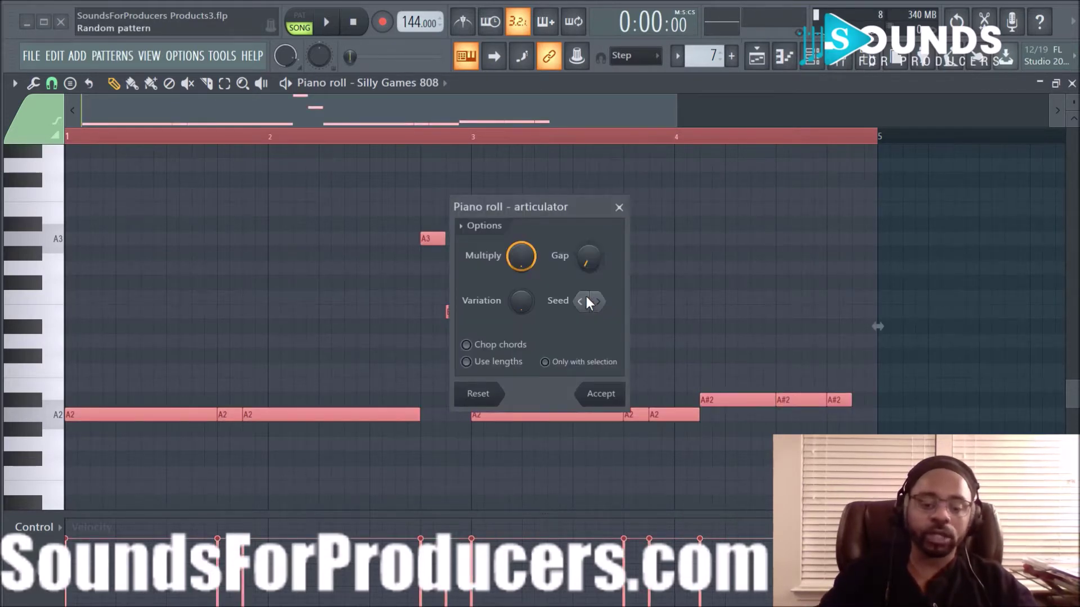
{"action": "left_click", "coordinate": [597, 394]}
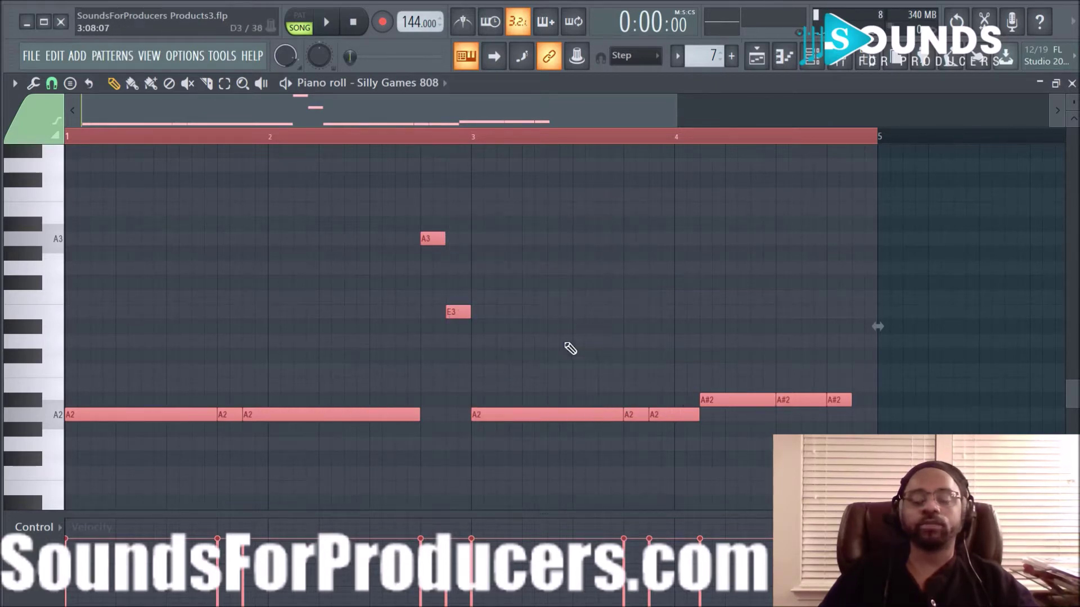
{"action": "key", "text": "ctrl+d"}
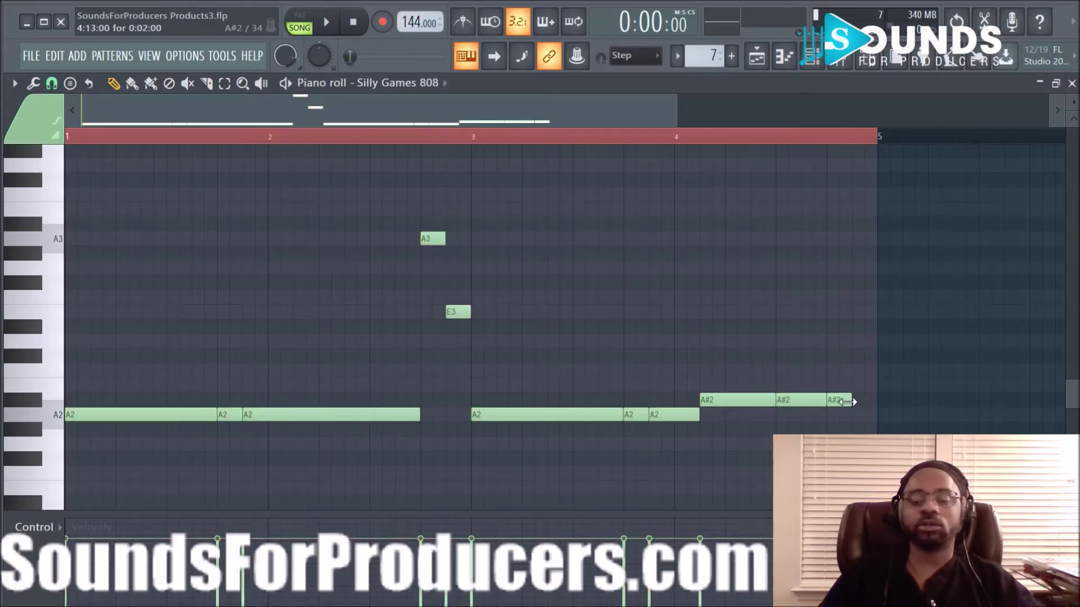
{"action": "key", "text": "space"}
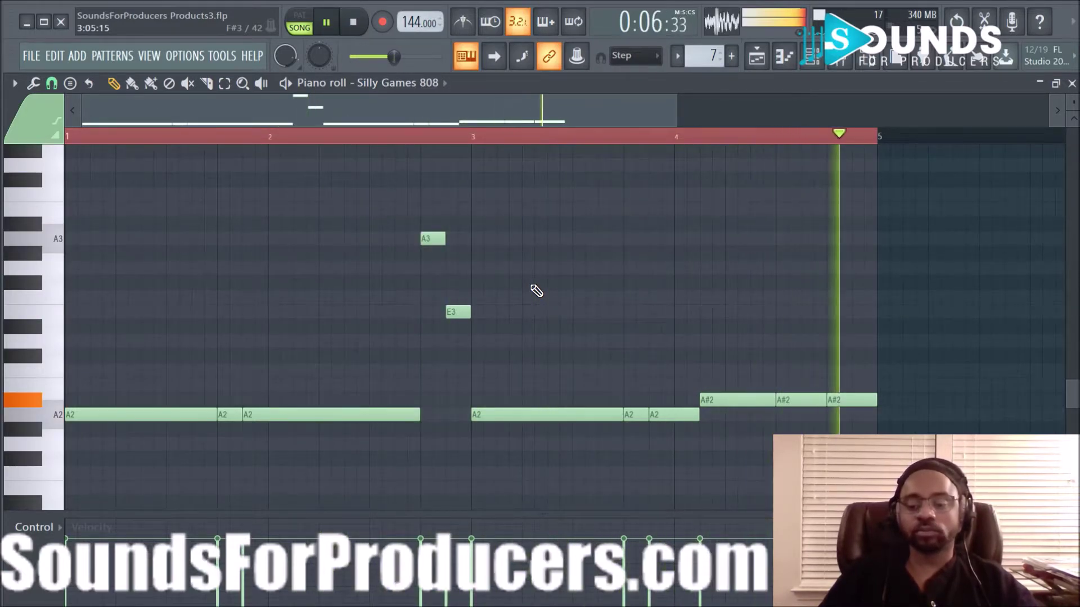
- Place a copy of the Pattern 7 clip after the first one on Track 7 of the playlist and play the song
{"action": "left_click", "coordinate": [756, 55]}
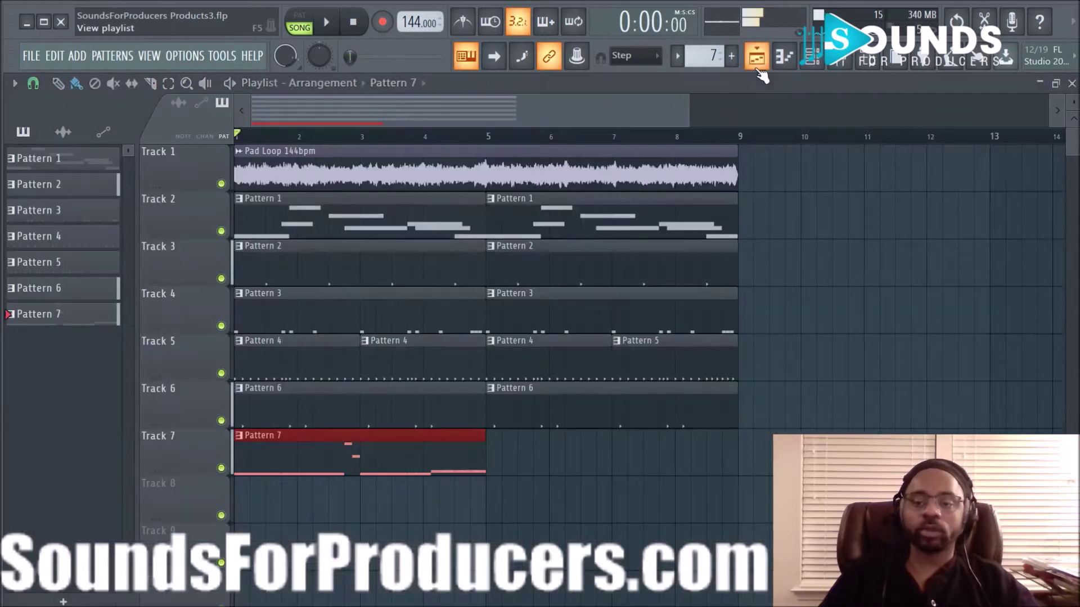
{"action": "left_click_drag", "start_coordinate": [417, 446], "coordinate": [657, 462]}
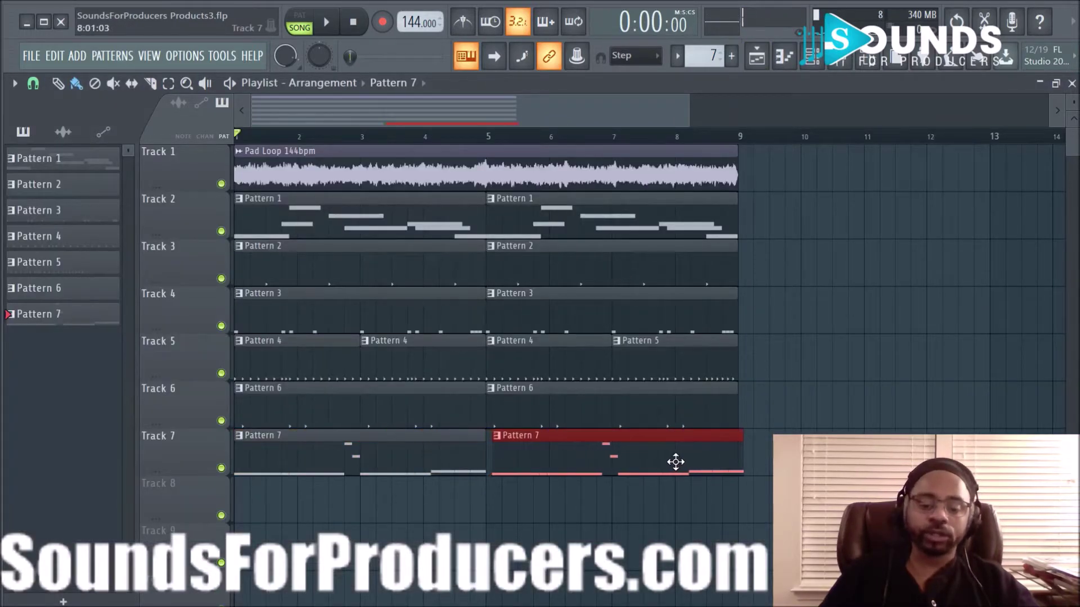
{"action": "double_click", "coordinate": [447, 458]}
{"action": "key", "text": "space"}
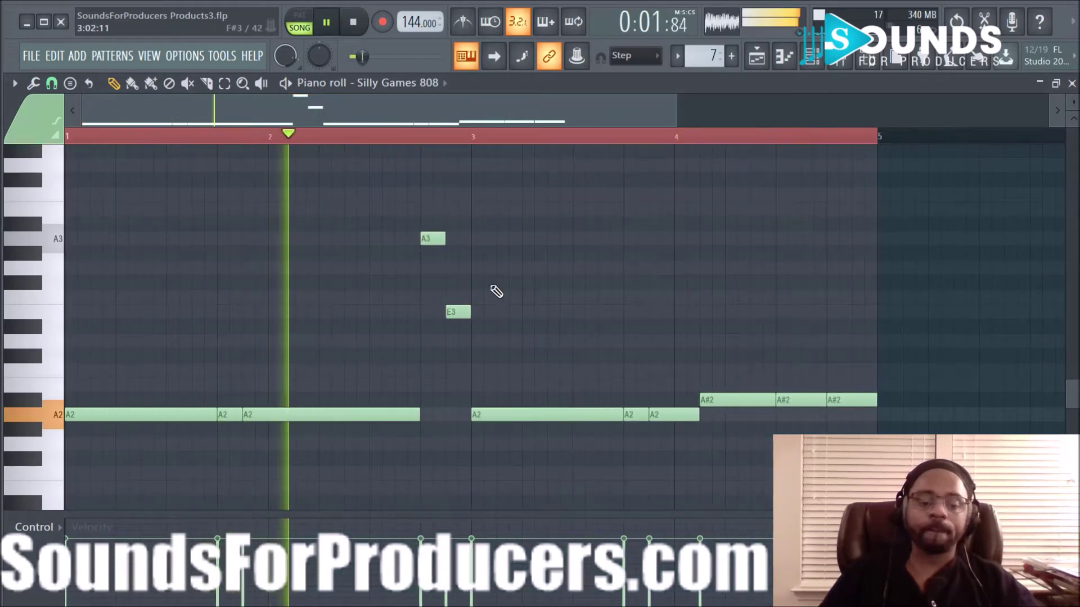
- Route the Silly Games 808 channel to mixer track 7 and rename that track 808
{"action": "left_click", "coordinate": [813, 71]}
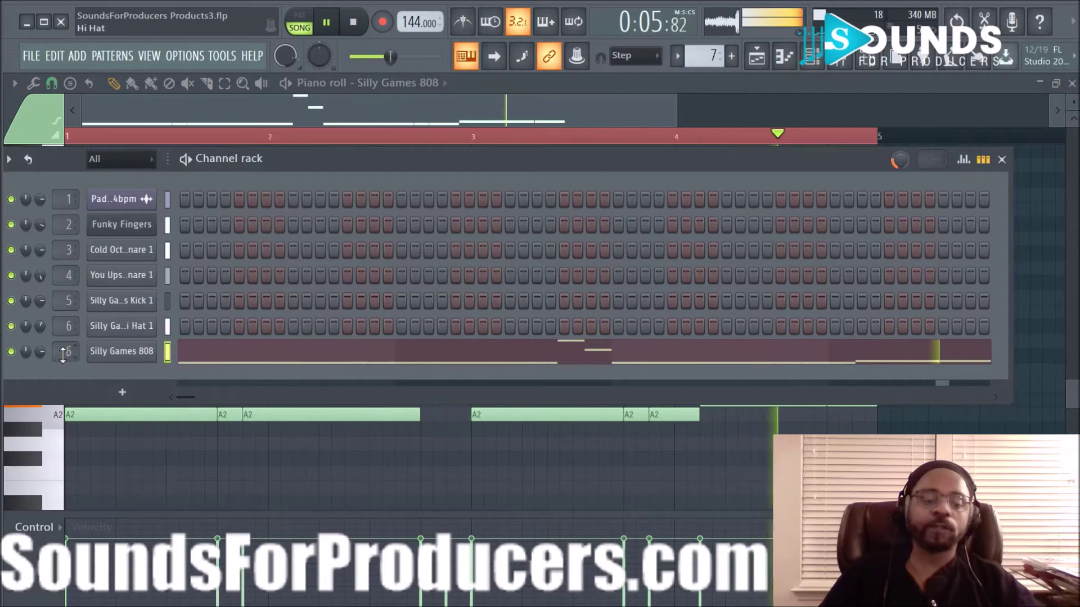
{"action": "left_click", "coordinate": [846, 67]}
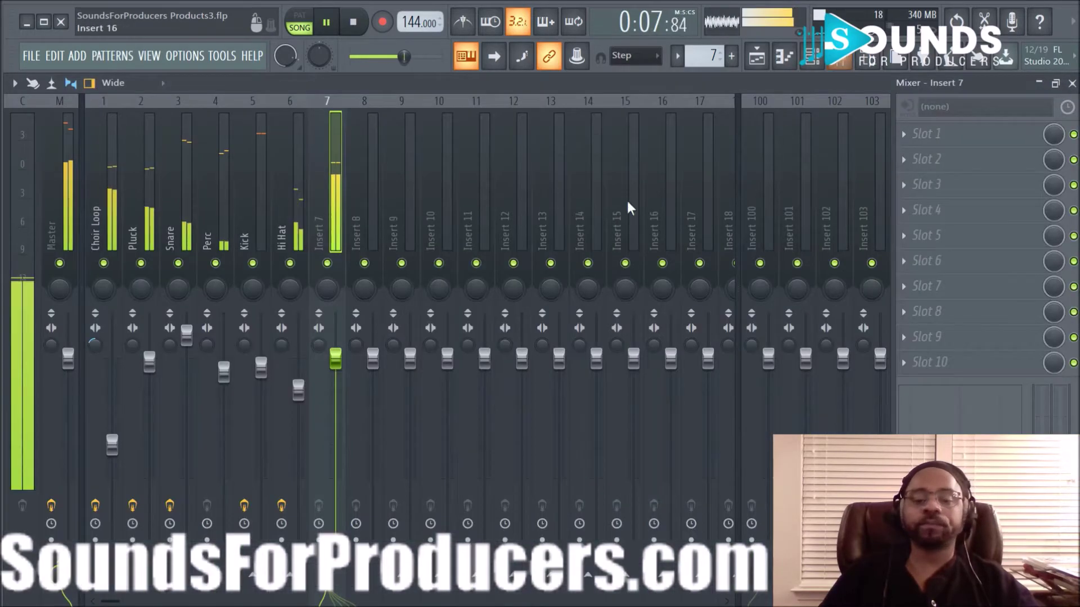
{"action": "right_click", "coordinate": [325, 231]}
{"action": "left_click", "coordinate": [376, 116]}
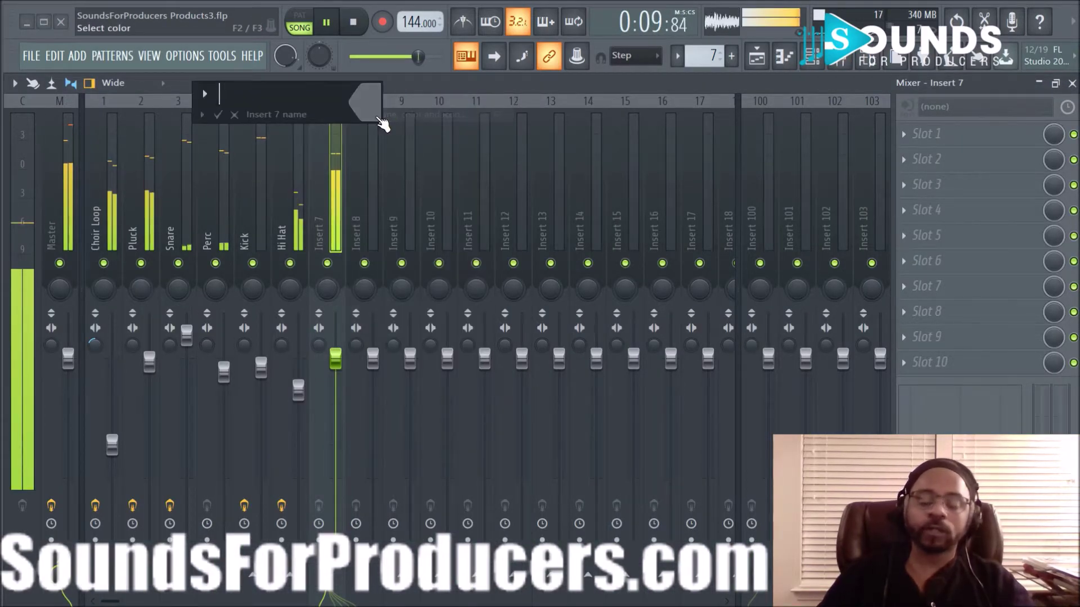
{"action": "type", "text": "808"}
{"action": "key", "text": "Return"}
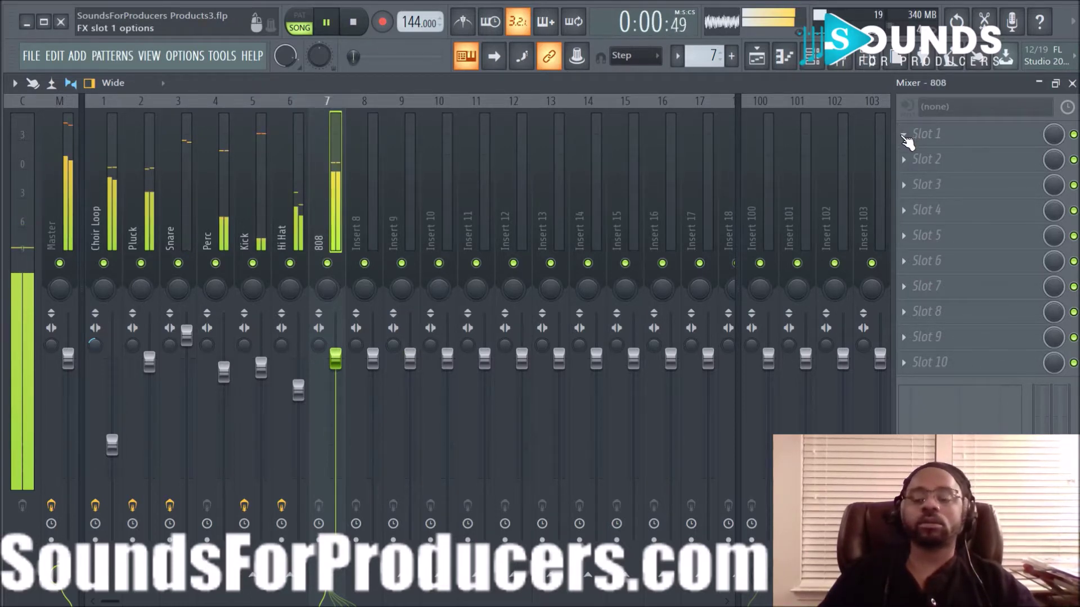
- Solo the 808 mixer track and load Fruity Parametric EQ 2 into its first effect slot during playback
{"action": "key", "text": "space"}
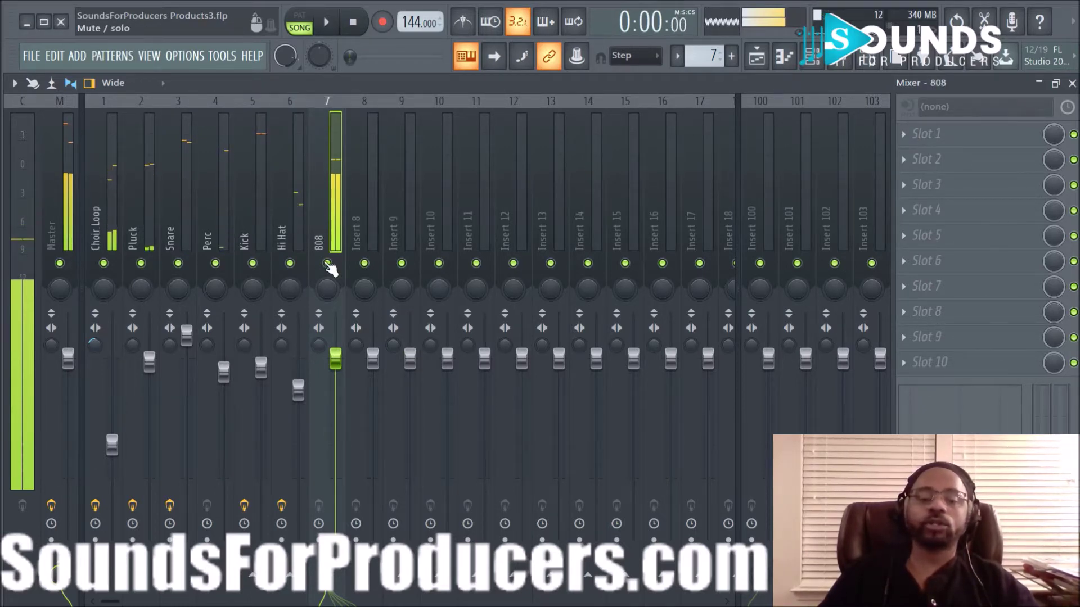
{"action": "right_click", "coordinate": [327, 264]}
{"action": "key", "text": "space"}
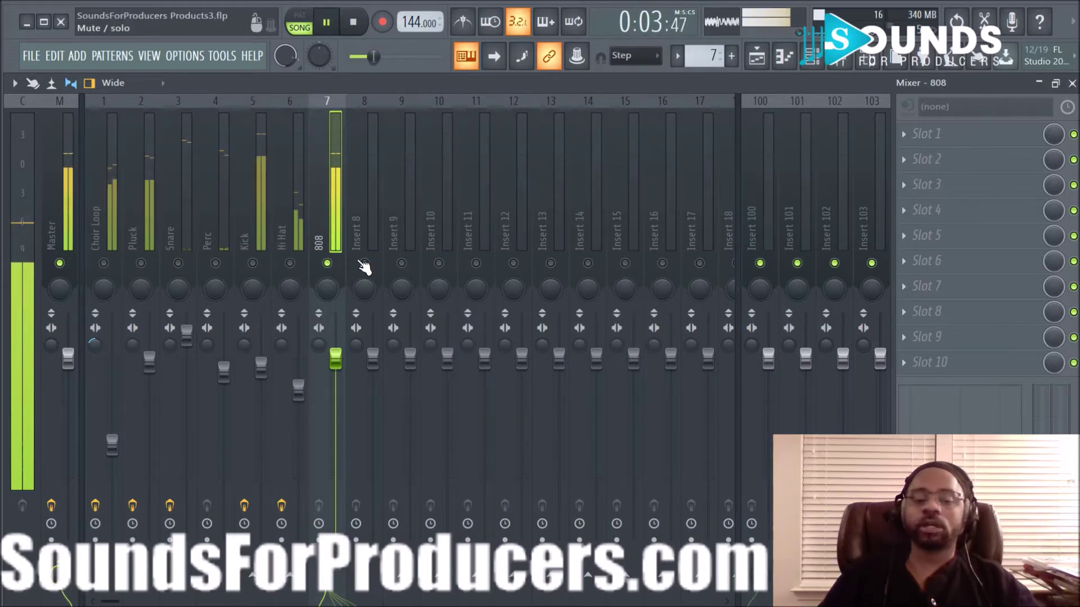
{"action": "key", "text": "space"}
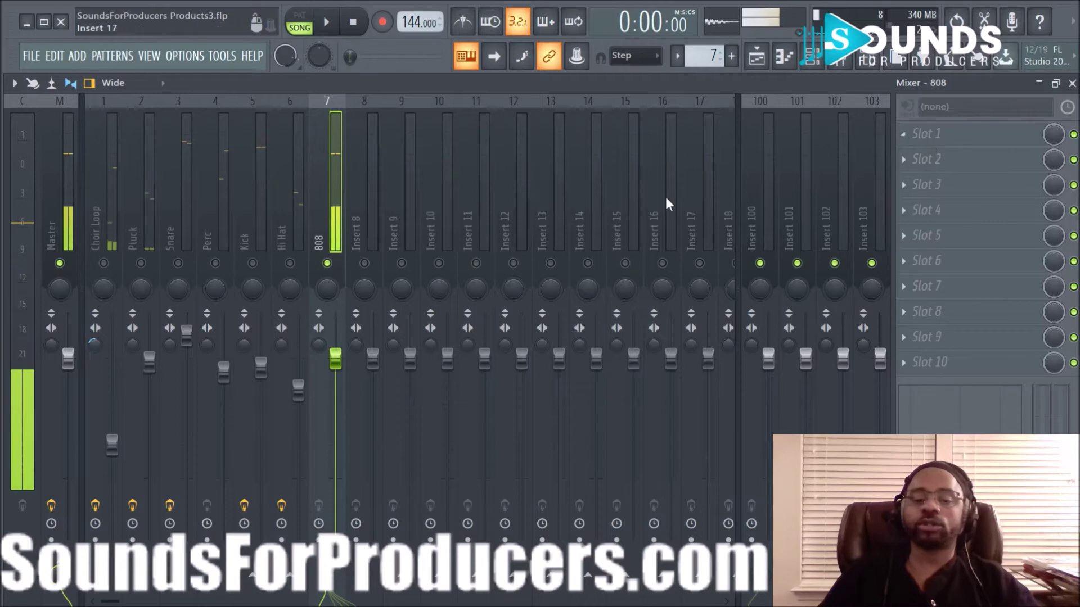
{"action": "key", "text": "space"}
{"action": "left_click", "coordinate": [903, 136]}
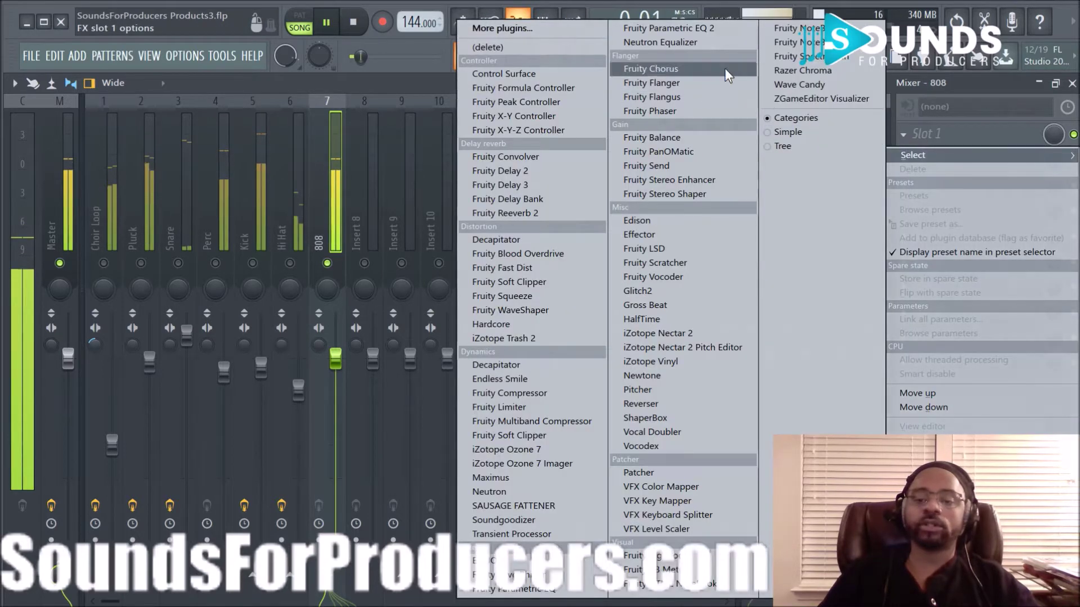
{"action": "left_click", "coordinate": [701, 30]}
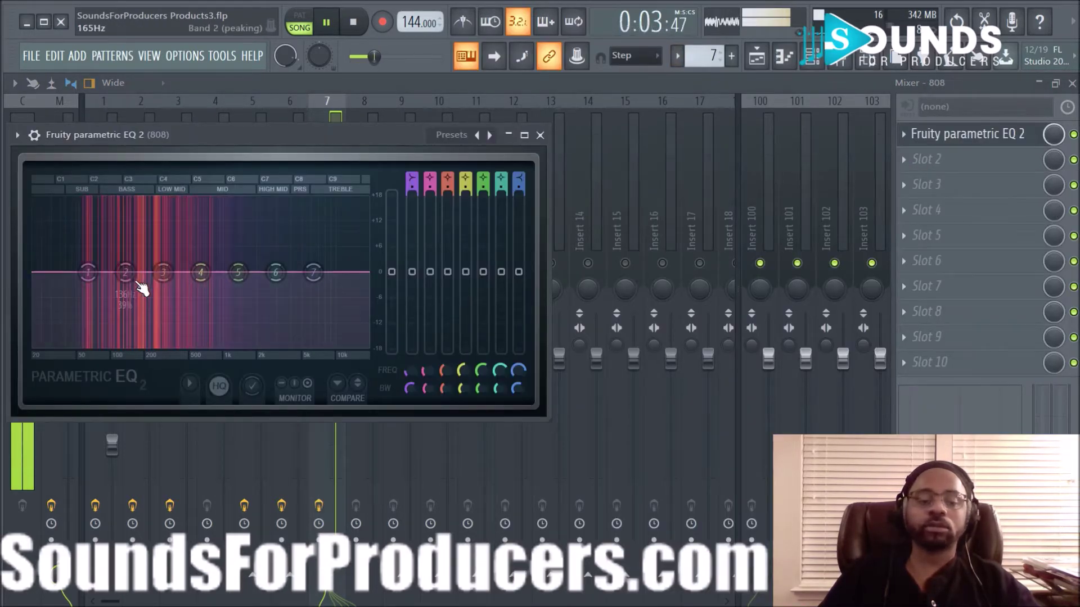
- Boost the 808's lows with EQ band 1 and cut its highs fully with band 7 at about 1800 Hz
{"action": "left_click_drag", "start_coordinate": [88, 273], "coordinate": [111, 230]}
{"action": "left_click_drag", "start_coordinate": [314, 272], "coordinate": [253, 344]}
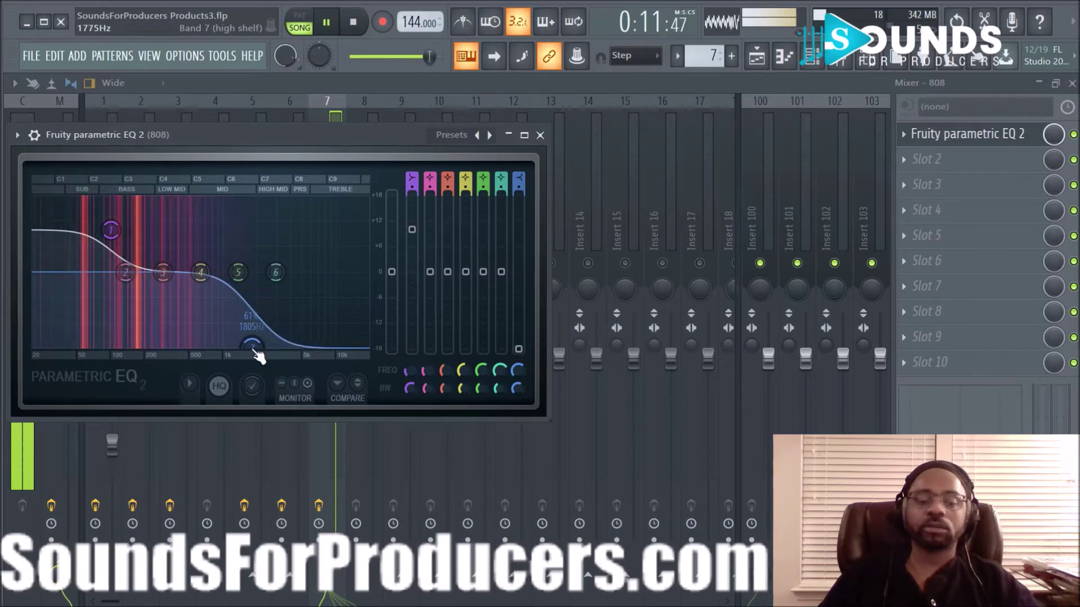
{"action": "left_click", "coordinate": [540, 135]}
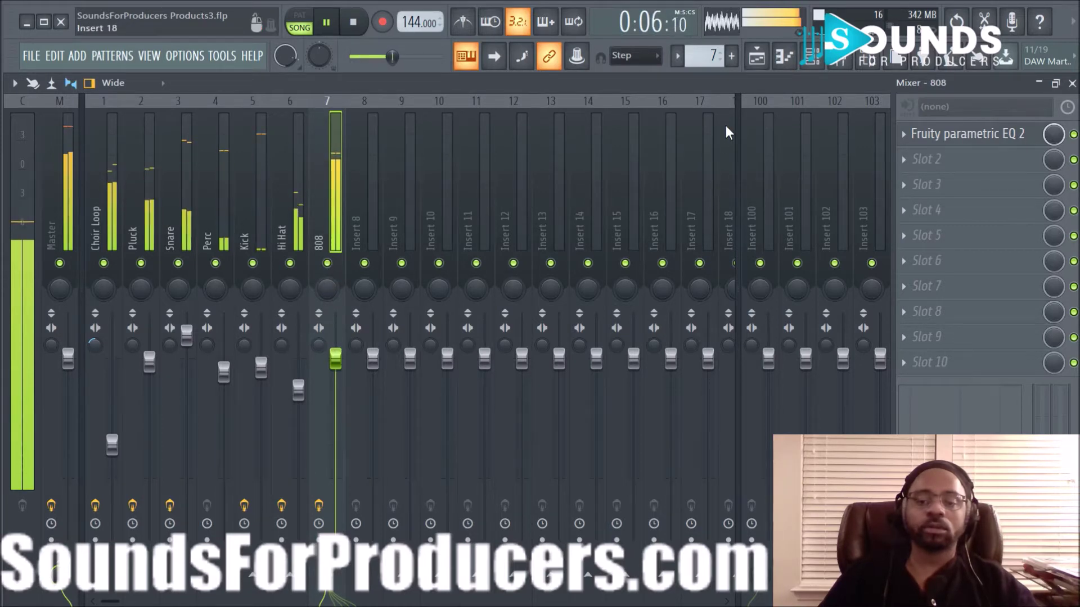
- Try precomputed Boost amounts of 4% and 2% on the Silly Games 808 sample and return it to zero
{"action": "left_click", "coordinate": [811, 60]}
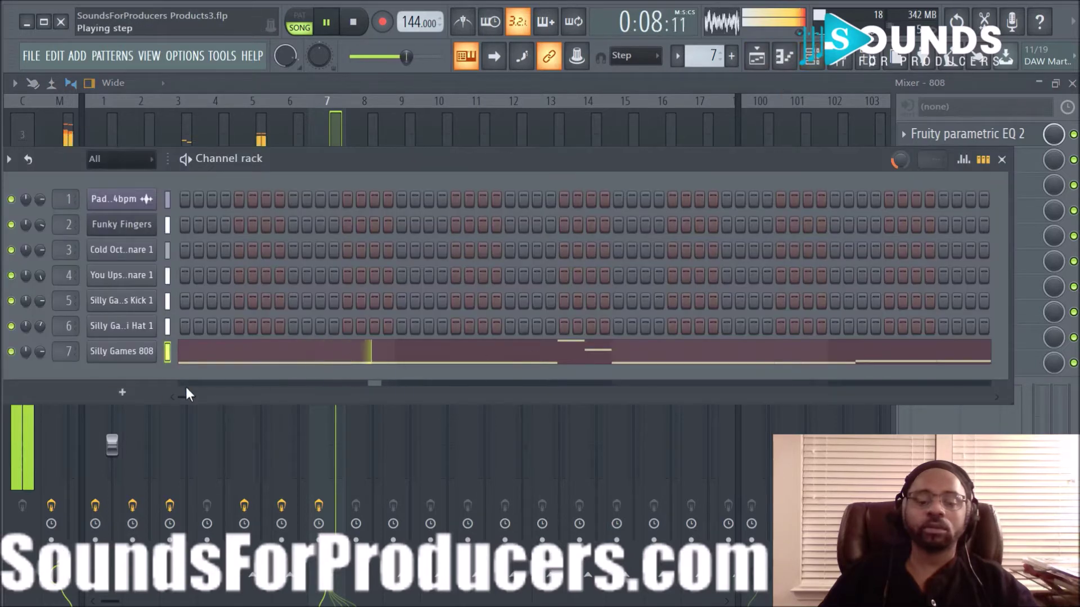
{"action": "left_click", "coordinate": [135, 359]}
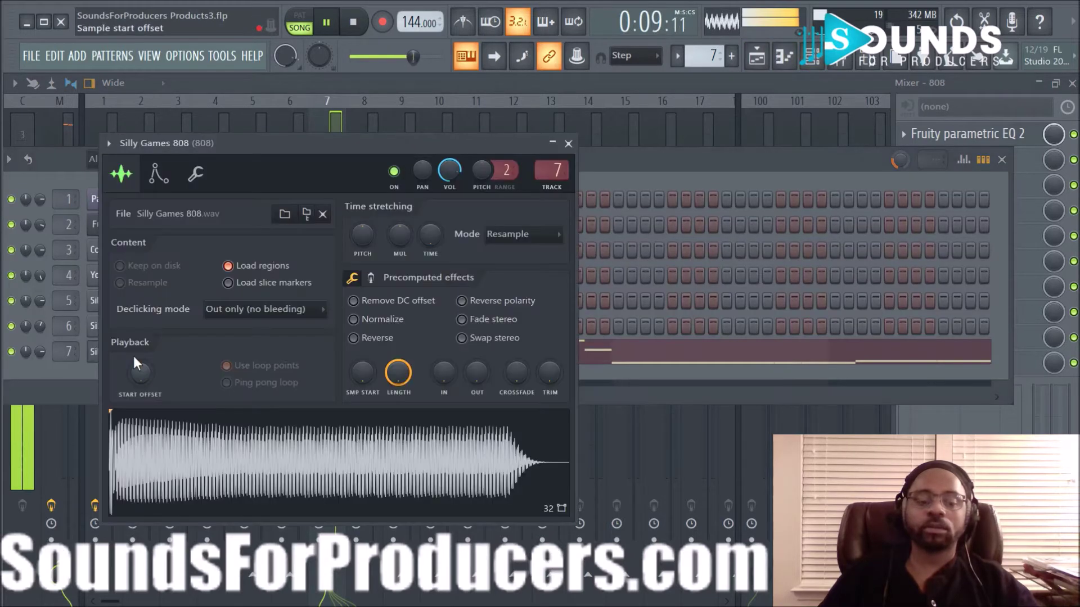
{"action": "left_click", "coordinate": [370, 278]}
{"action": "left_click_drag", "start_coordinate": [370, 315], "coordinate": [366, 311]}
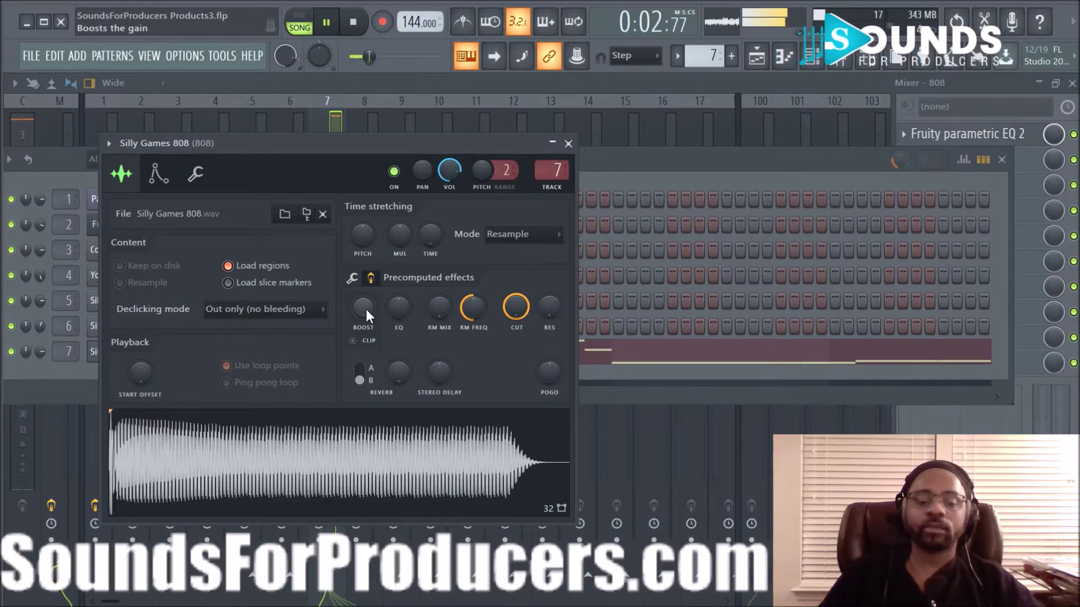
{"action": "left_click_drag", "start_coordinate": [363, 309], "coordinate": [363, 309]}
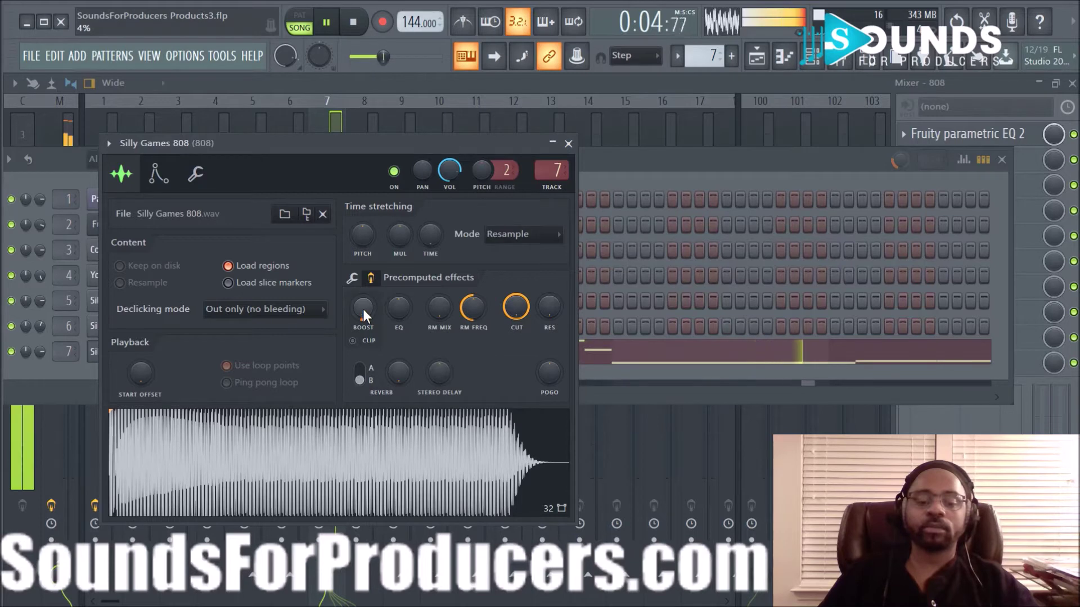
{"action": "left_click_drag", "start_coordinate": [363, 309], "coordinate": [363, 307]}
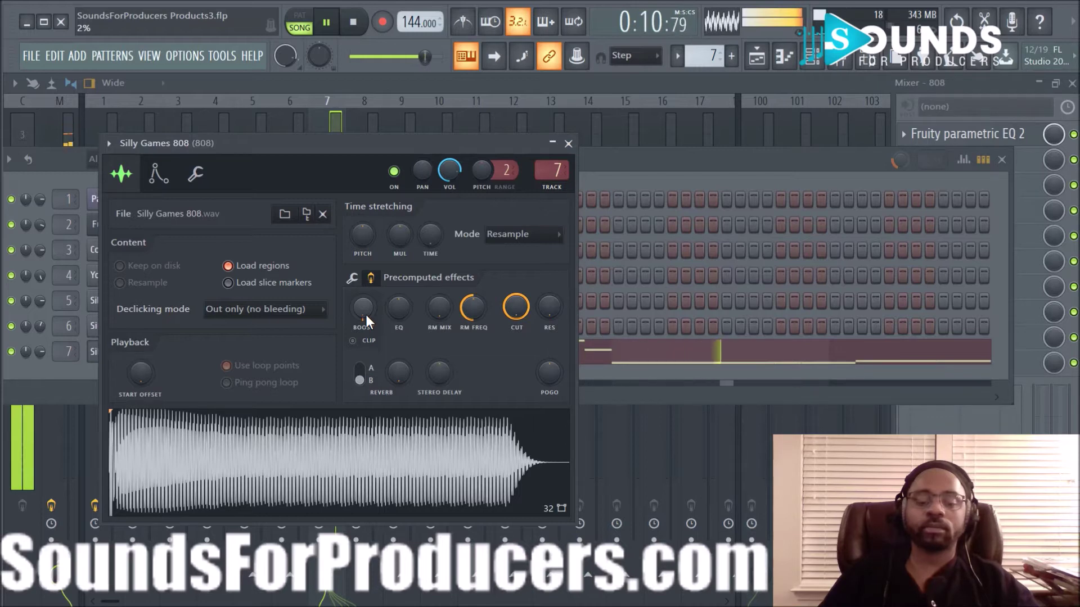
{"action": "left_click_drag", "start_coordinate": [365, 314], "coordinate": [366, 319]}
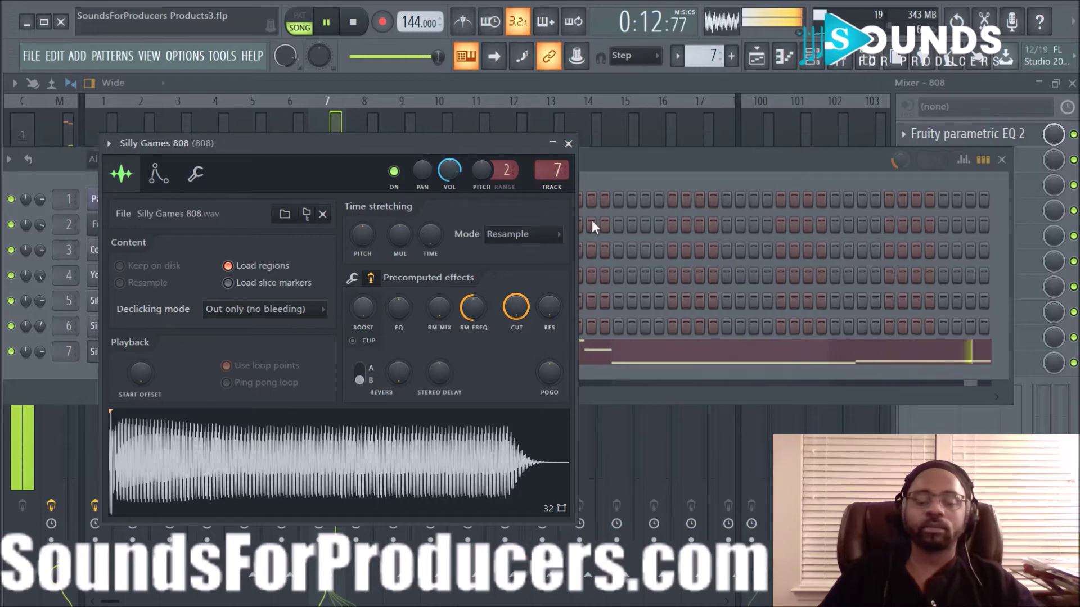
{"action": "left_click", "coordinate": [568, 143]}
- Lower the 808 mixer track's volume to 98% (-0.4 dB) and load Soundgoodizer into its second effect slot
{"action": "left_click", "coordinate": [331, 129]}
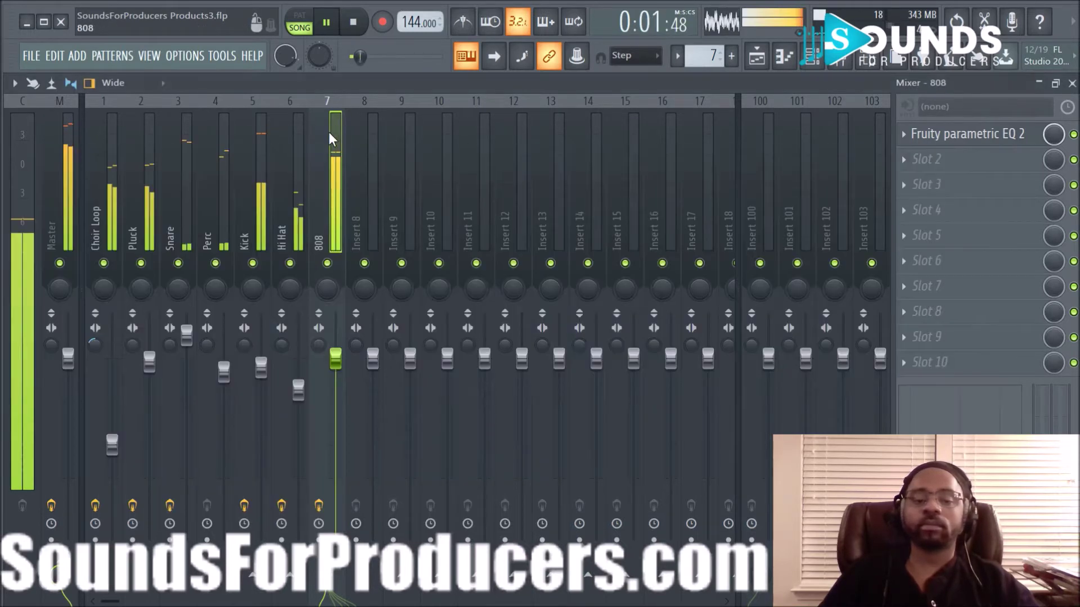
{"action": "scroll", "coordinate": [339, 362], "scroll_direction": "down", "scroll_amount": 2}
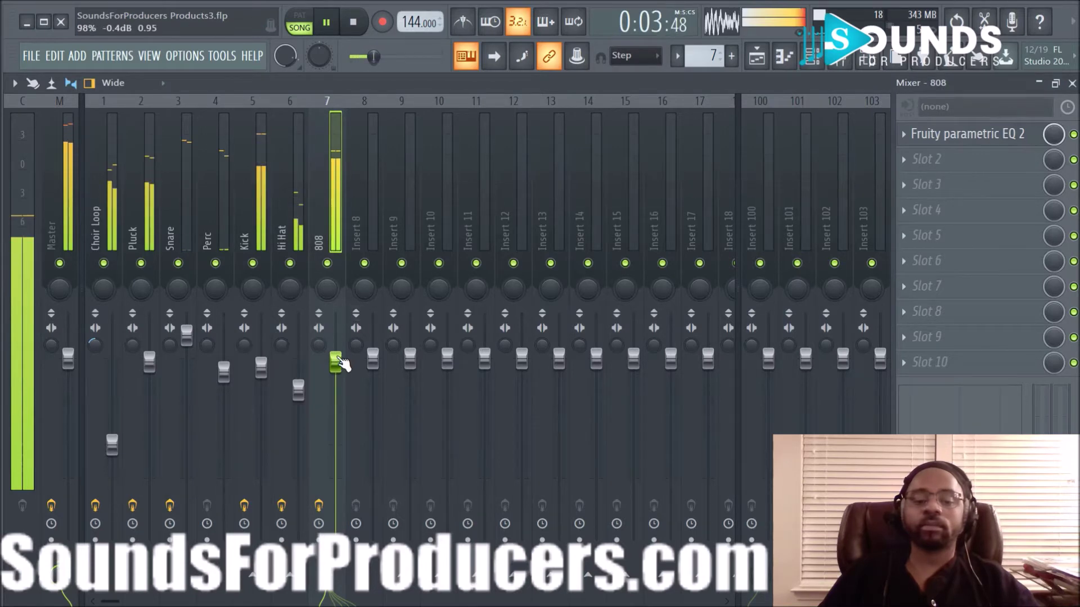
{"action": "left_click", "coordinate": [912, 160]}
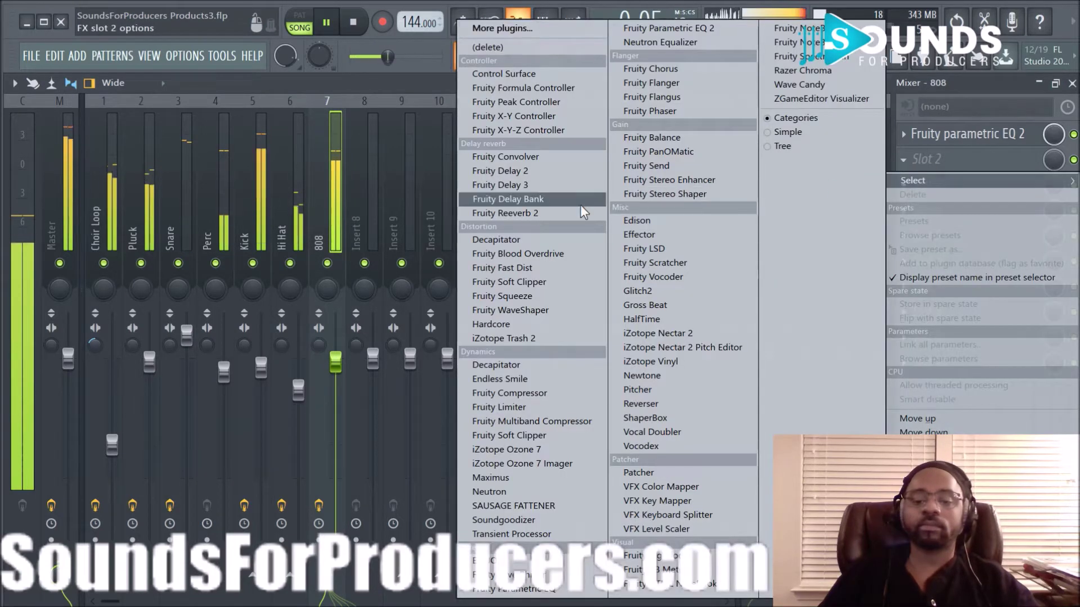
{"action": "left_click", "coordinate": [543, 518]}
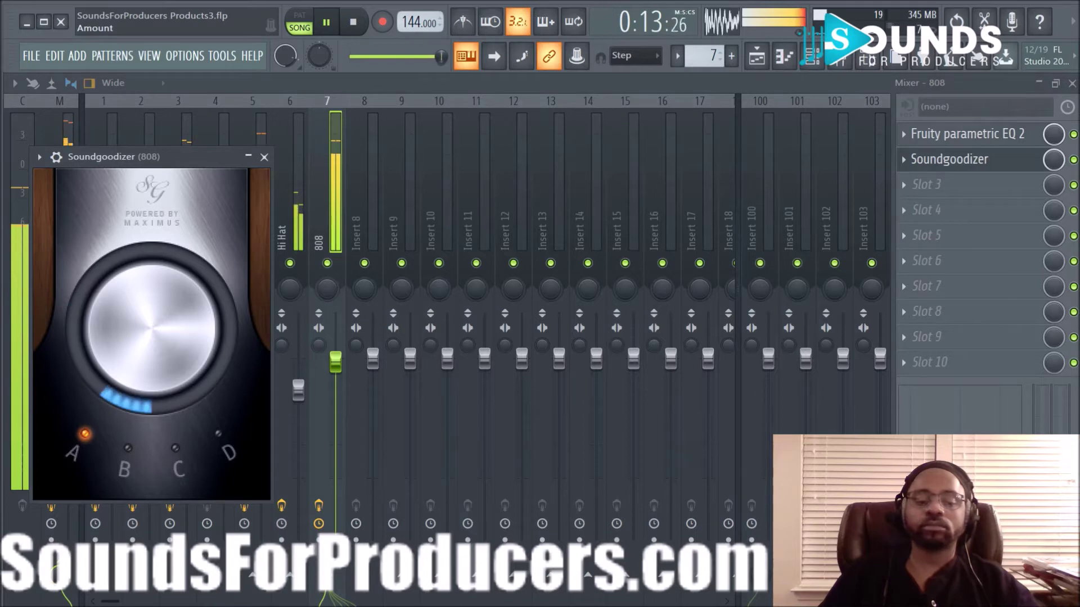
- Audition Soundgoodizer modes A, B and D on the 808 at different amounts, return to mode A, and bypass the effect
{"action": "left_click_drag", "start_coordinate": [152, 326], "coordinate": [152, 270]}
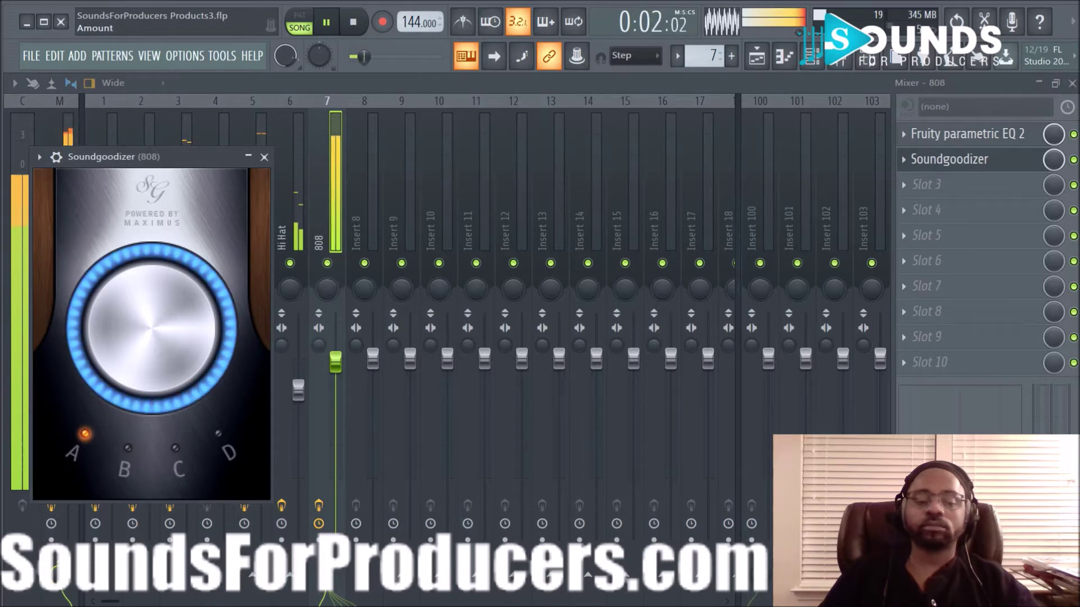
{"action": "left_click", "coordinate": [130, 449]}
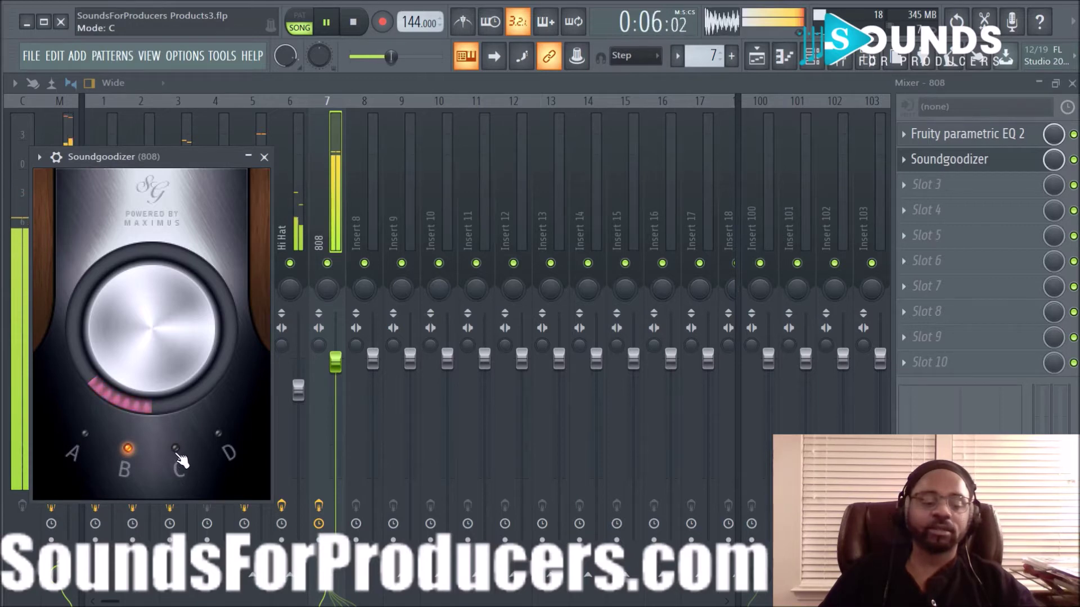
{"action": "left_click", "coordinate": [219, 437]}
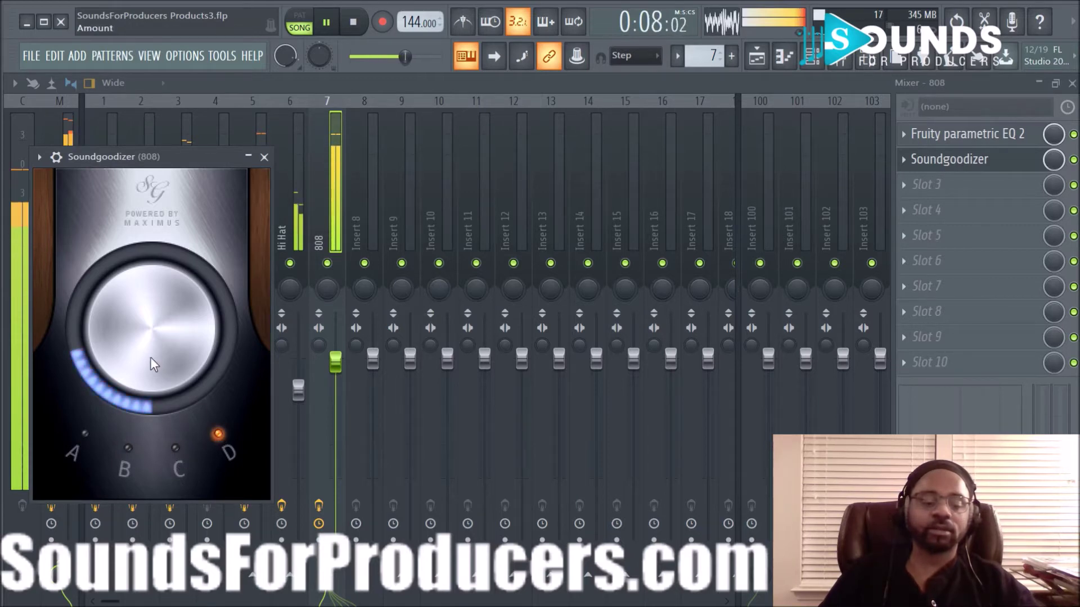
{"action": "left_click", "coordinate": [97, 444]}
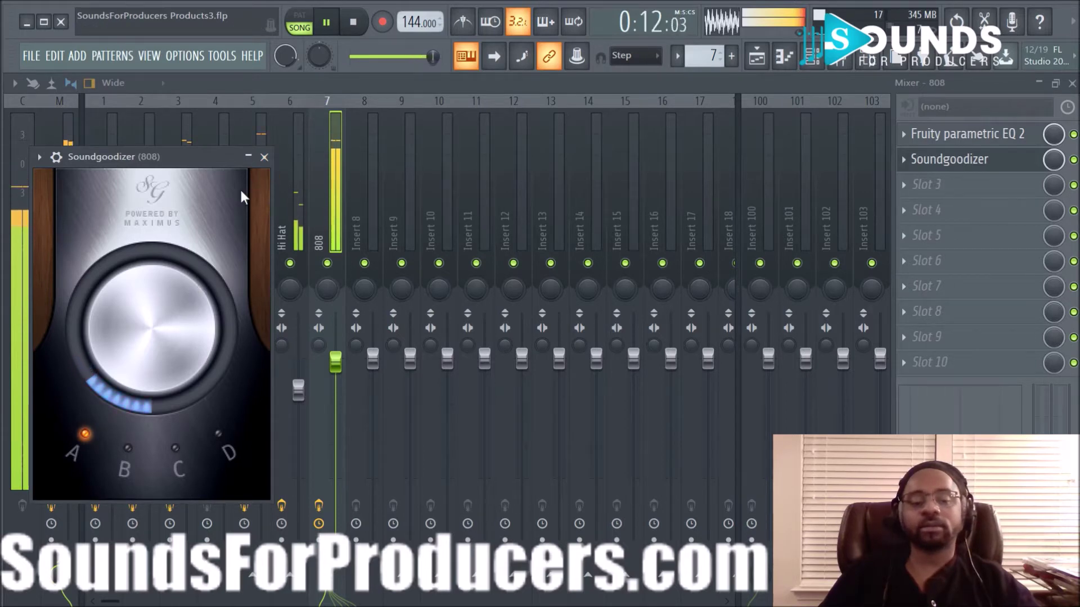
{"action": "left_click", "coordinate": [264, 157]}
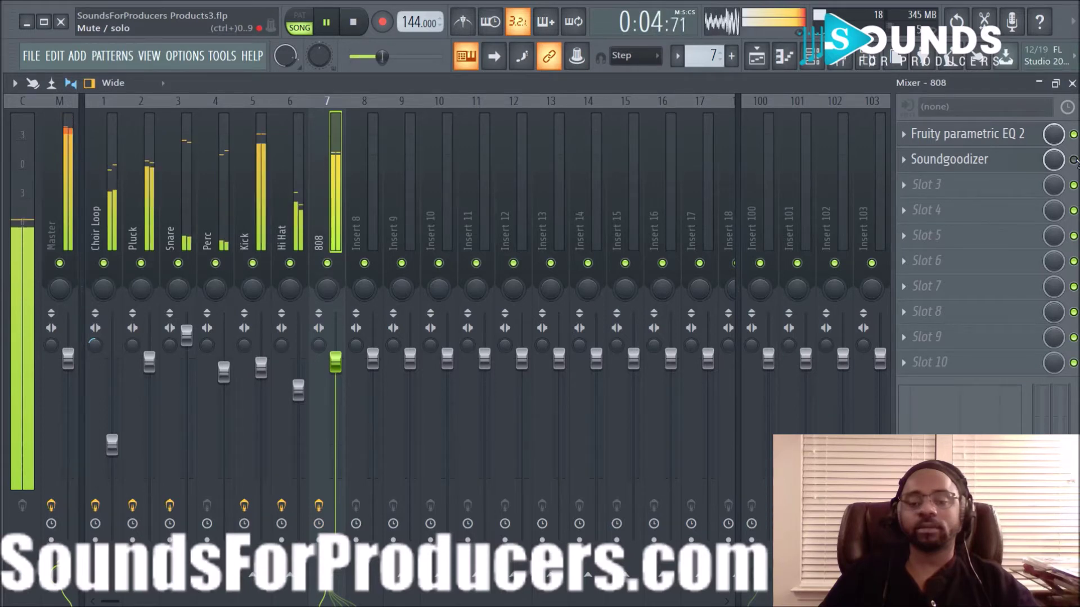
- Load Decapitator into the 808's third effect slot, adjust its drive, try Punish and leave it off, and stop playback
{"action": "left_click", "coordinate": [906, 186]}
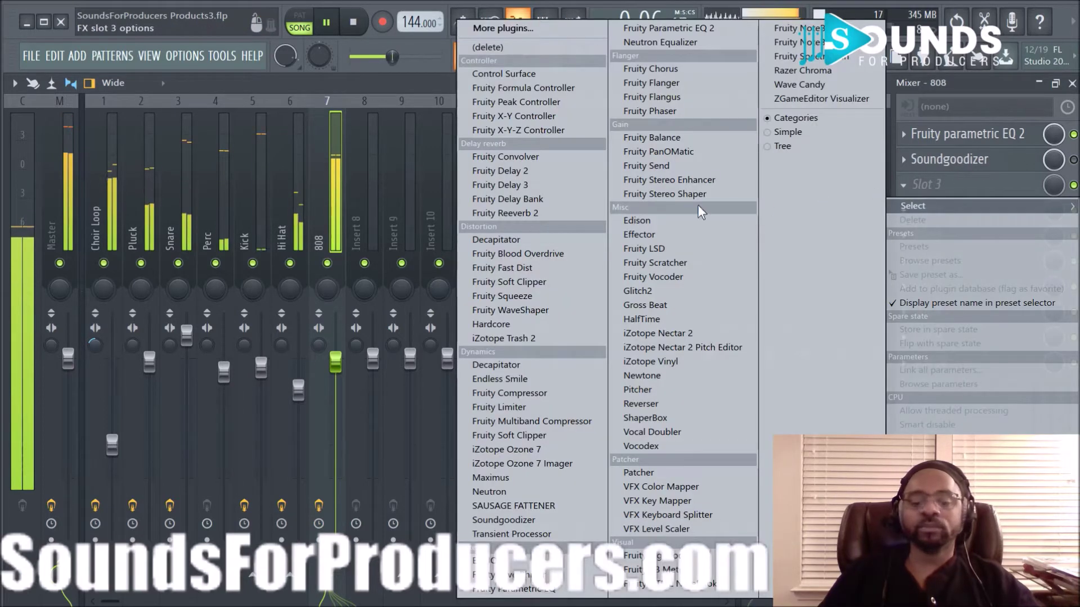
{"action": "left_click", "coordinate": [510, 366]}
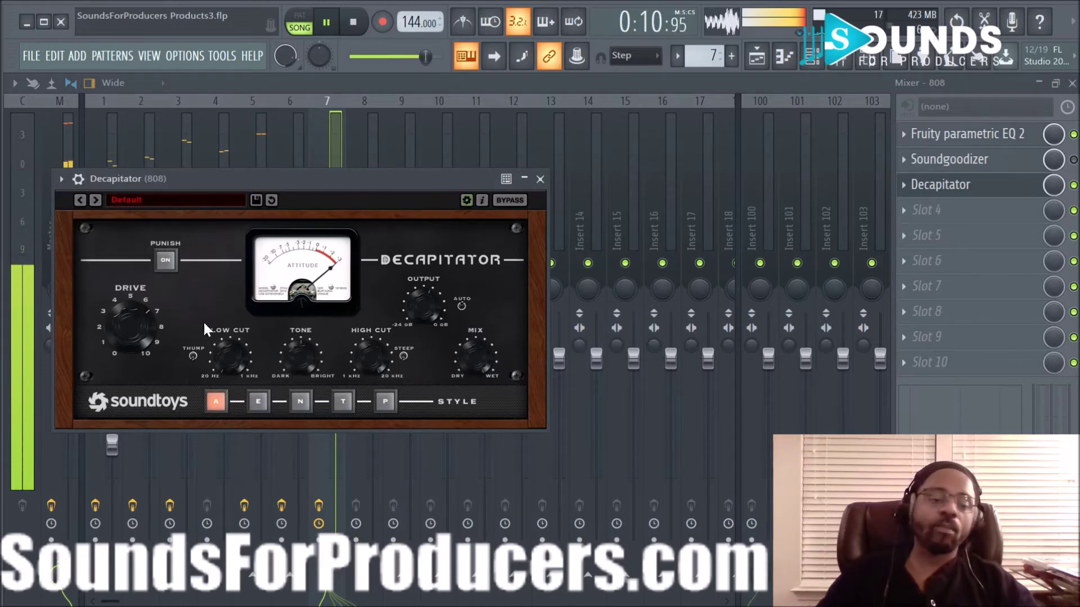
{"action": "left_click_drag", "start_coordinate": [127, 348], "coordinate": [123, 400]}
{"action": "left_click", "coordinate": [163, 269]}
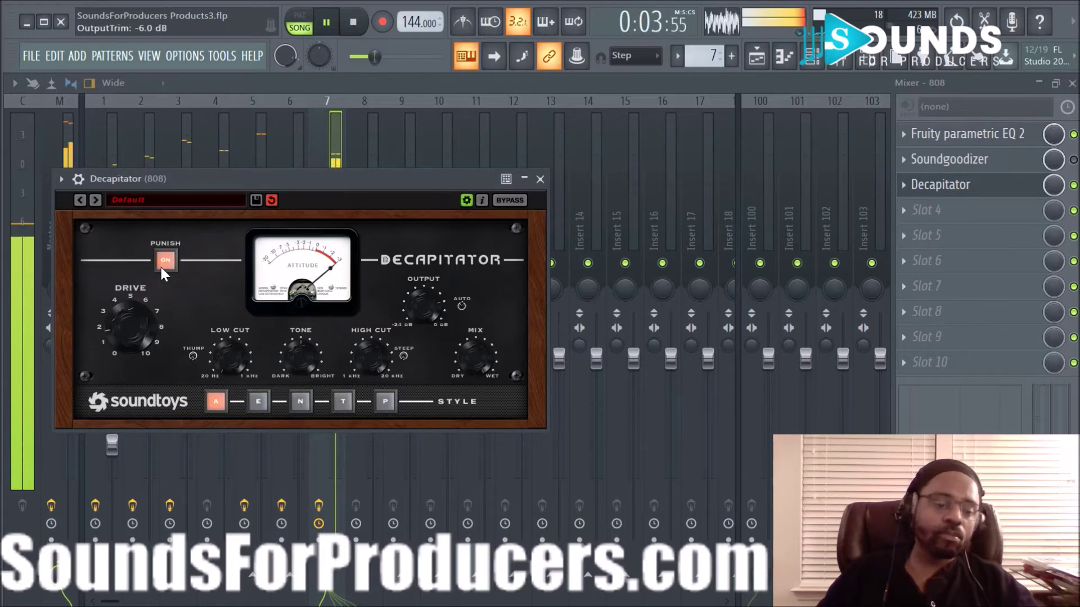
{"action": "left_click", "coordinate": [163, 269]}
{"action": "left_click_drag", "start_coordinate": [142, 325], "coordinate": [141, 320]}
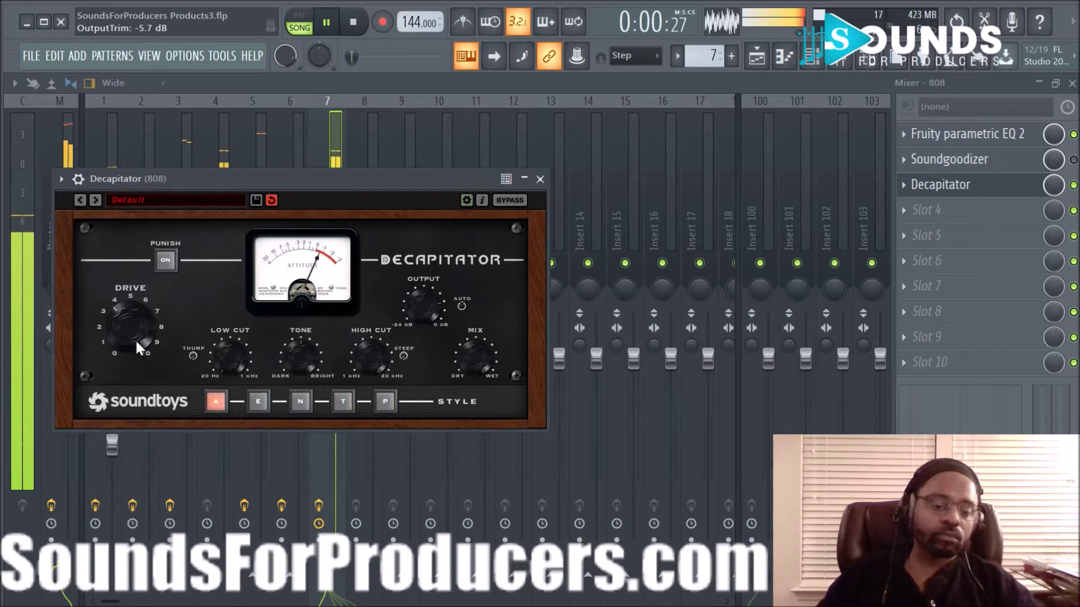
{"action": "left_click", "coordinate": [540, 179]}
{"action": "key", "text": "space"}
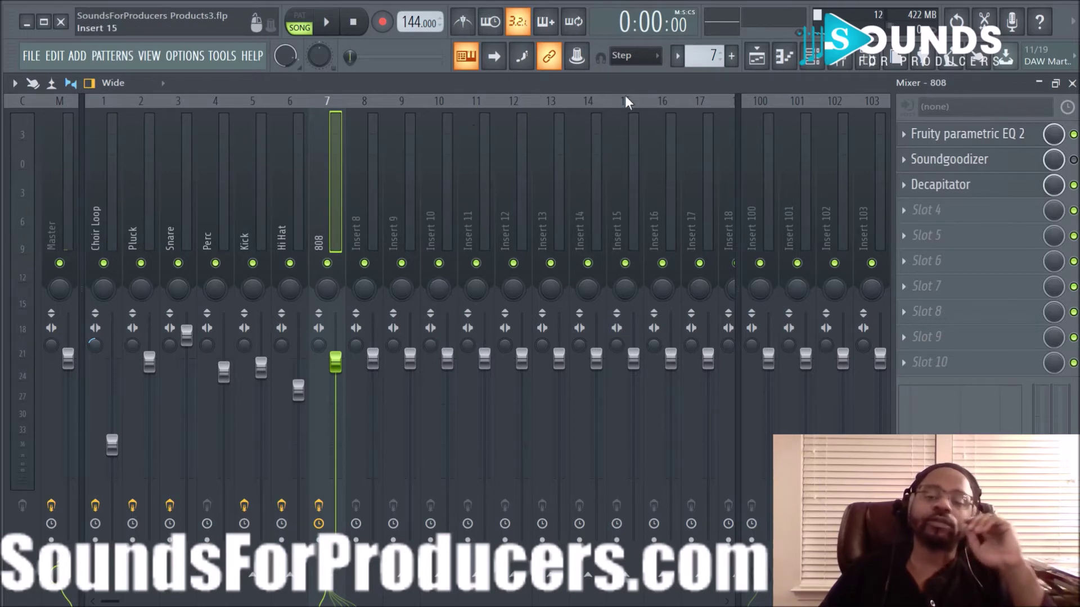
- Play the arrangement from the playlist and raise the Snare mixer track's volume to about 116% (3.7 dB)
{"action": "left_click", "coordinate": [757, 56]}
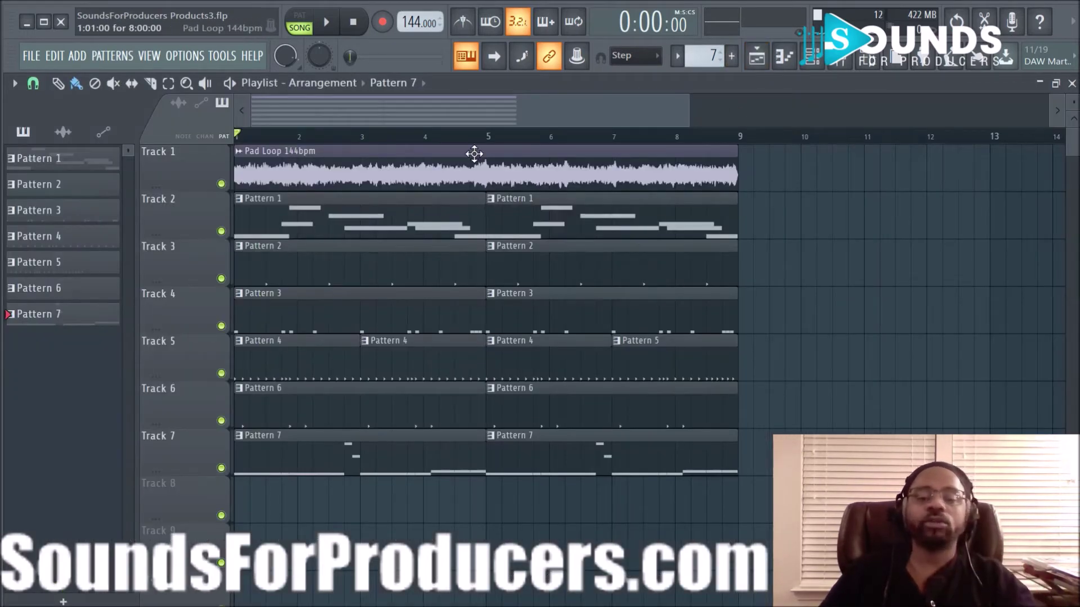
{"action": "key", "text": "space"}
{"action": "scroll", "coordinate": [482, 149], "scroll_direction": "down", "scroll_amount": 2}
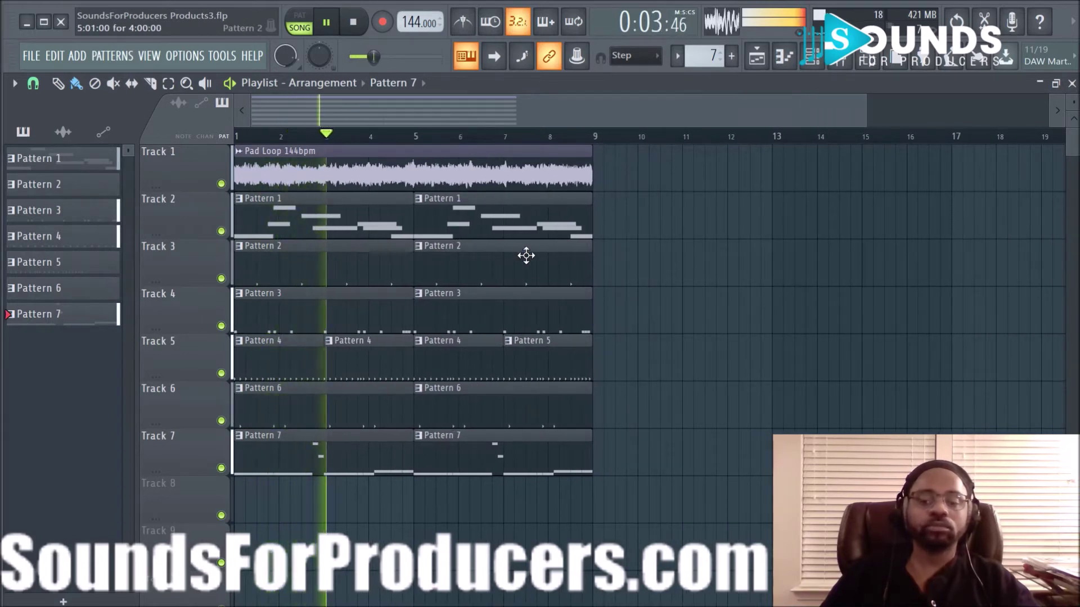
{"action": "left_click", "coordinate": [842, 65]}
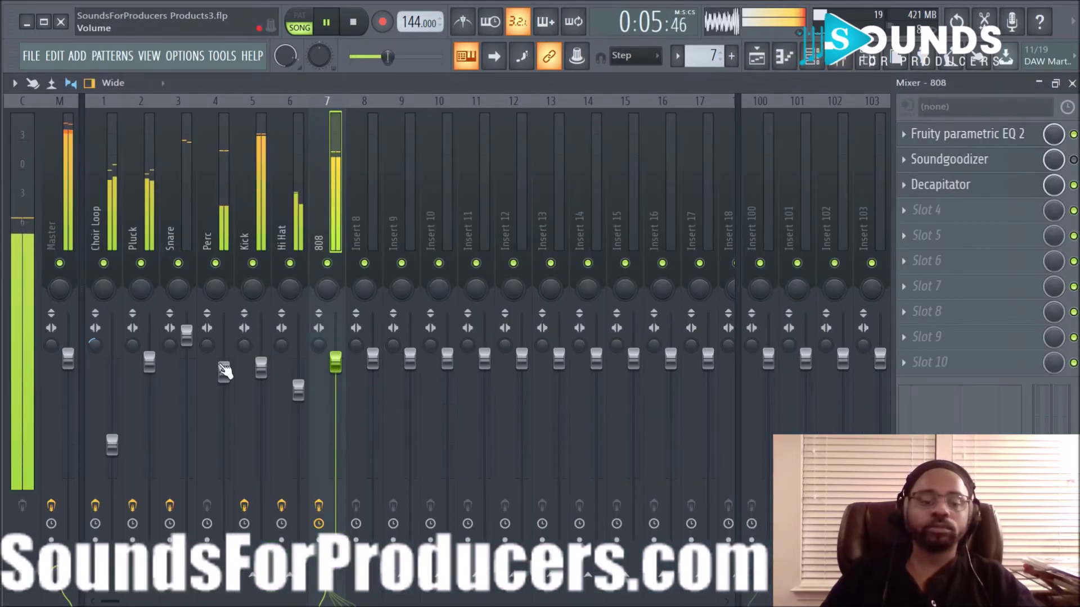
{"action": "scroll", "coordinate": [186, 344], "scroll_direction": "up", "scroll_amount": 3}
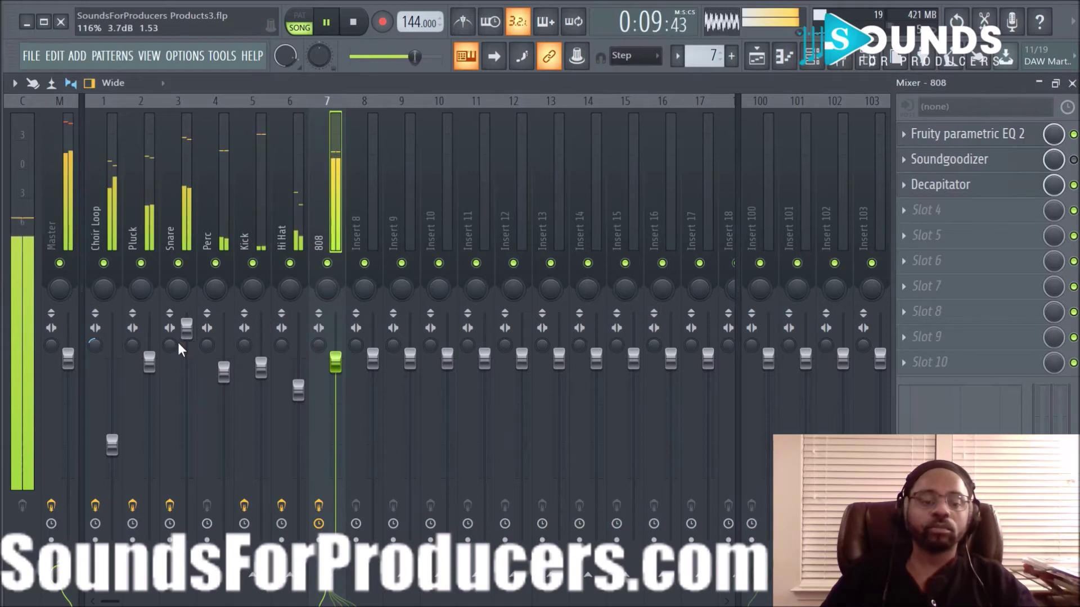
{"action": "scroll", "coordinate": [190, 334], "scroll_direction": "up", "scroll_amount": 1}
- Boost the snare slightly with band 6 of its Fruity Parametric EQ 2 near 3000 Hz and listen to the arrangement in the playlist
{"action": "left_click", "coordinate": [187, 242]}
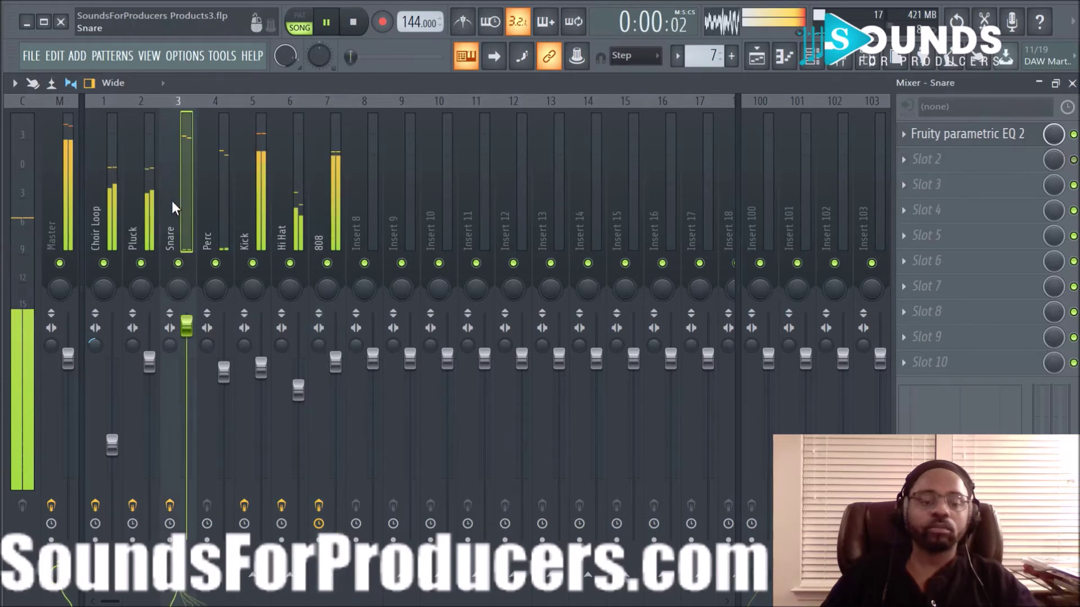
{"action": "left_click", "coordinate": [945, 138]}
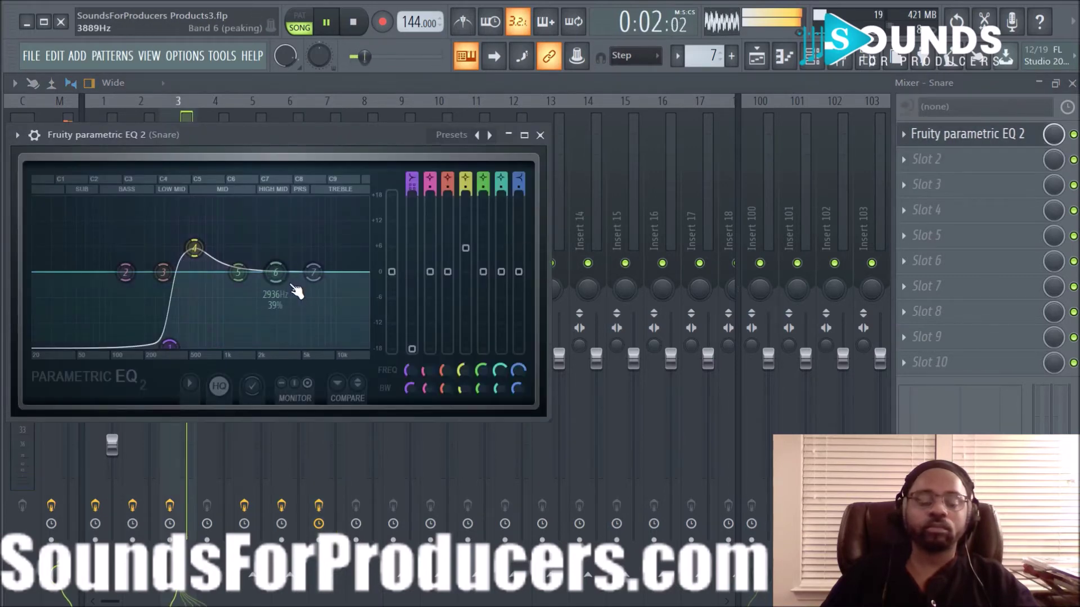
{"action": "left_click_drag", "start_coordinate": [275, 273], "coordinate": [279, 258]}
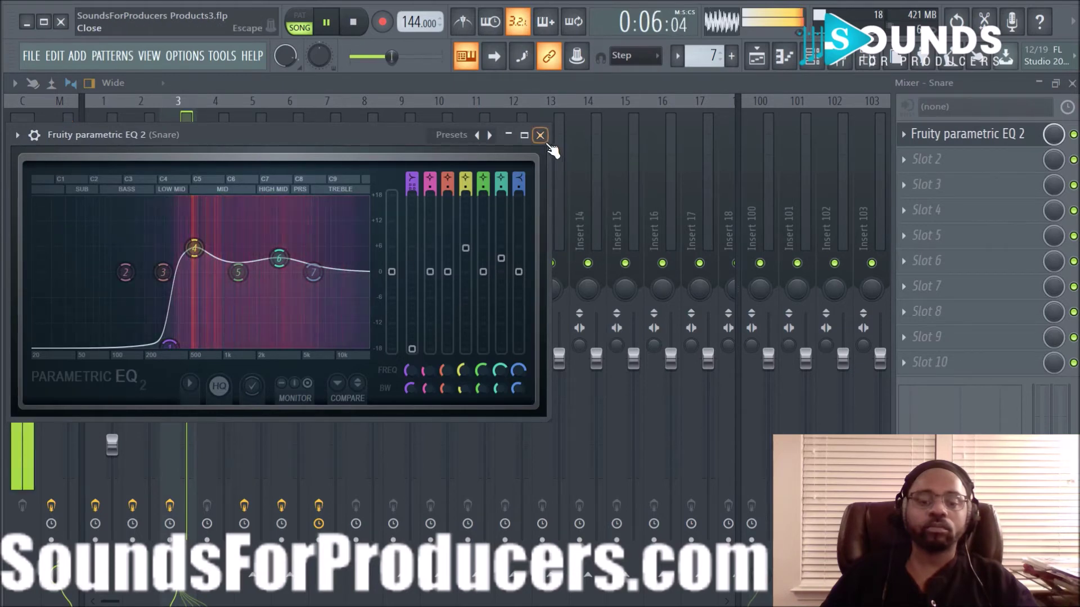
{"action": "left_click_drag", "start_coordinate": [279, 259], "coordinate": [279, 262]}
{"action": "left_click", "coordinate": [542, 136]}
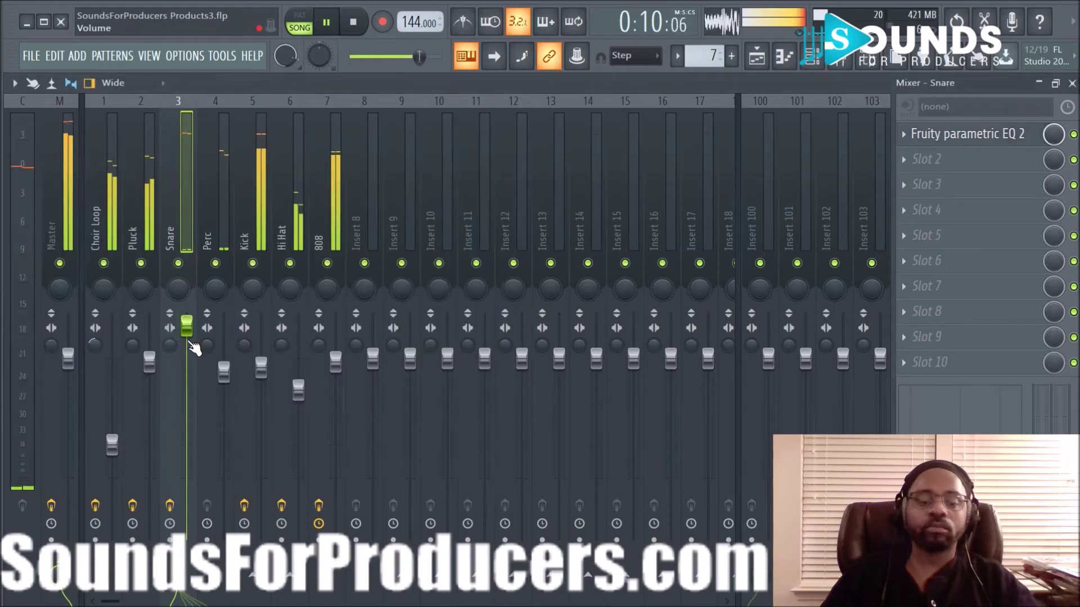
{"action": "left_click", "coordinate": [756, 57]}
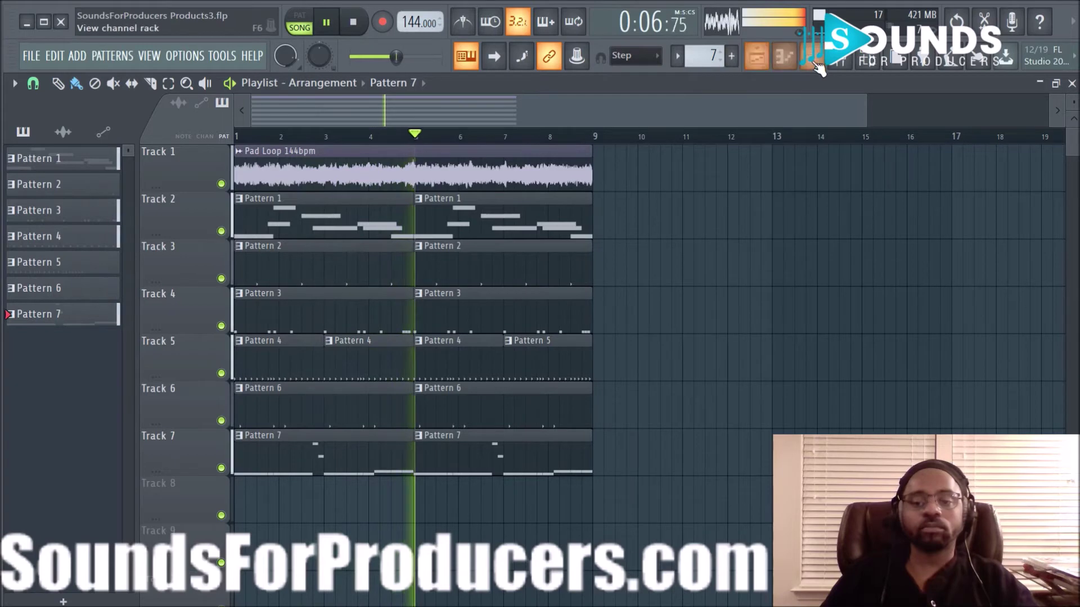
{"action": "key", "text": "space"}
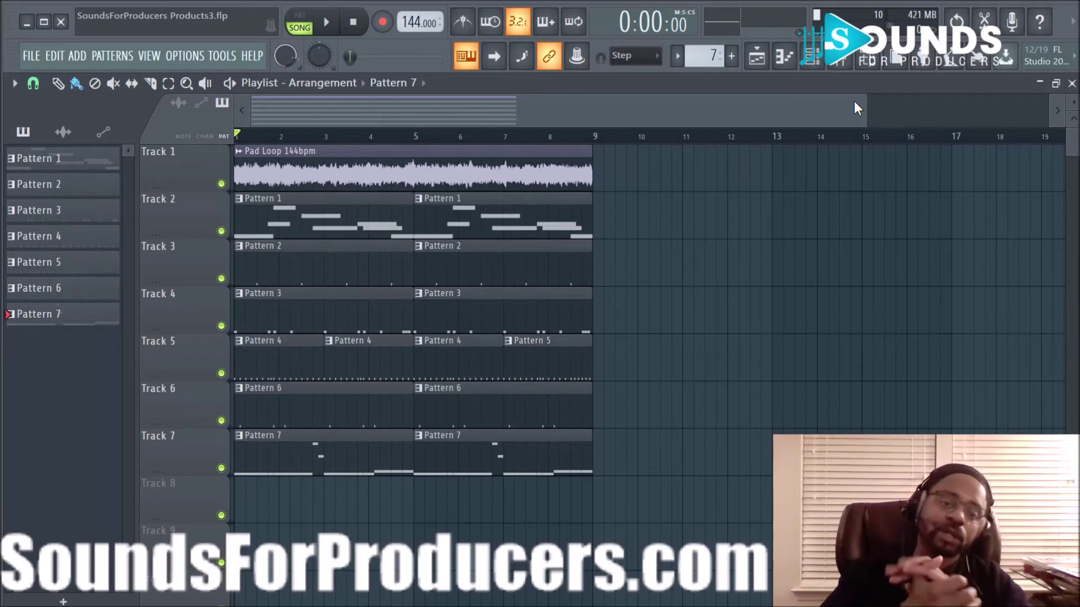
- Browse the one-shot subfolders in Scorpion's Sting Vol. 2, including Claps, Bells and Hi Hats
{"action": "left_click", "coordinate": [867, 57]}
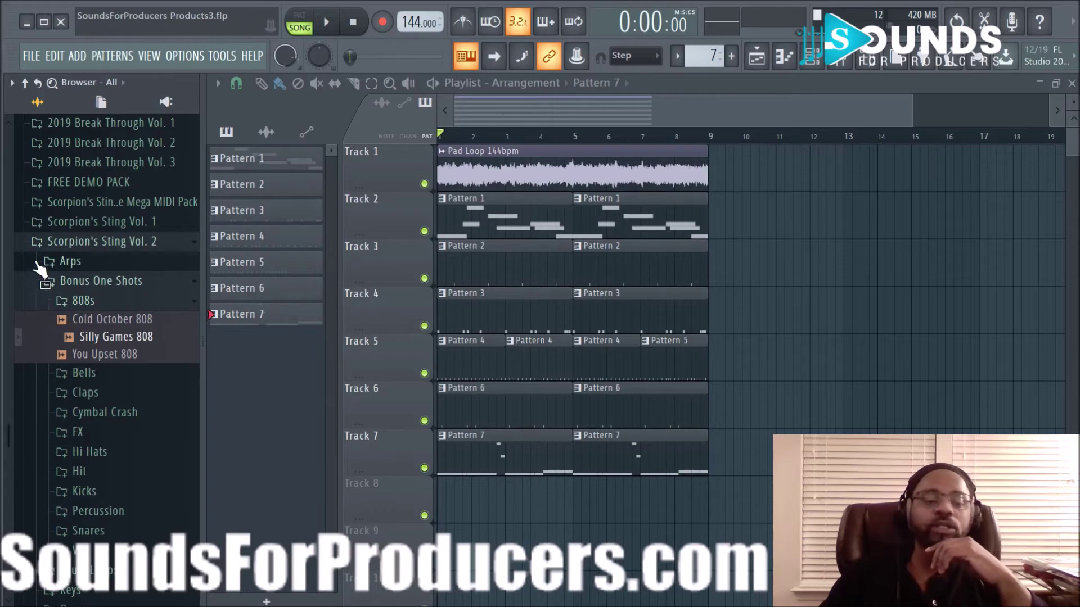
{"action": "left_click", "coordinate": [81, 400]}
{"action": "left_click", "coordinate": [87, 396]}
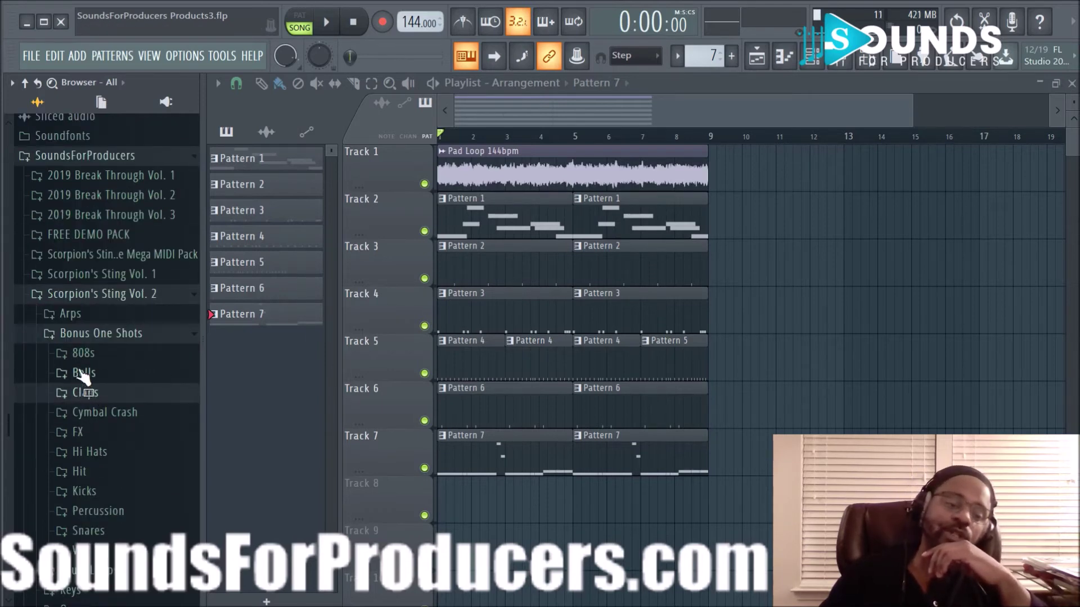
{"action": "left_click", "coordinate": [82, 375]}
{"action": "left_click", "coordinate": [84, 376]}
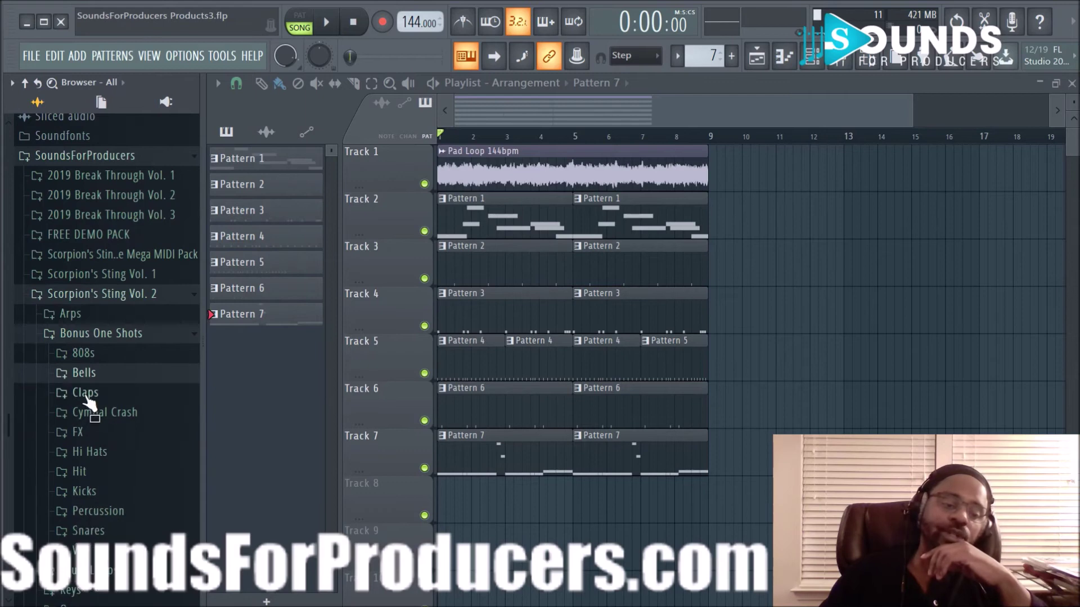
{"action": "left_click", "coordinate": [88, 451]}
{"action": "left_click", "coordinate": [90, 454]}
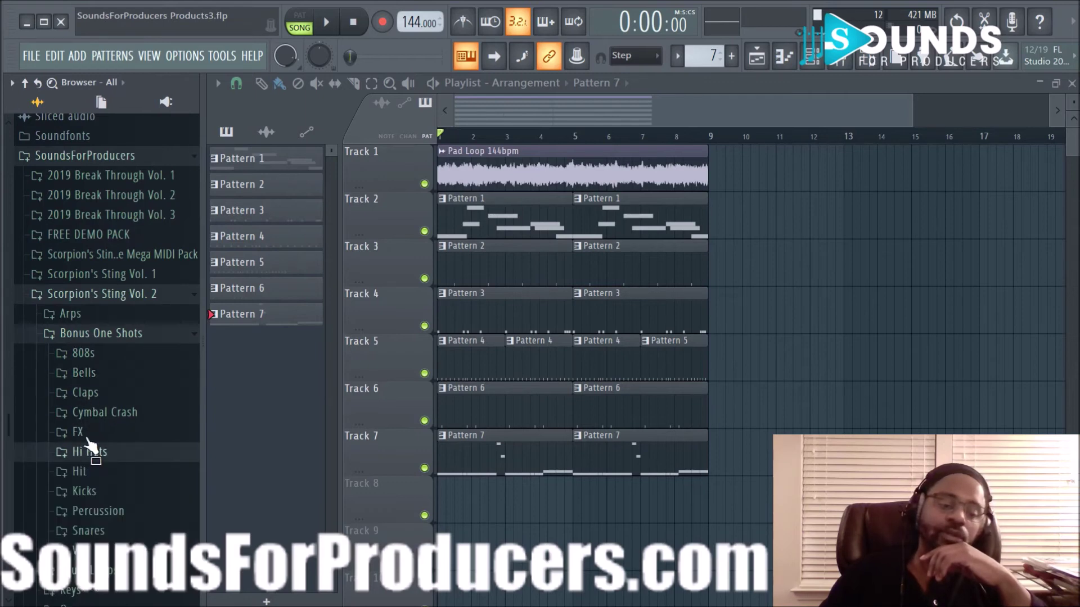
- Preview Scorpion's Sting Vol. 2 drum loops, including Drum Loop 2 Percussion, Drum Loop 1 Complete and Drum Loop 2 Complete
{"action": "left_click", "coordinate": [79, 335]}
{"action": "left_click", "coordinate": [72, 357]}
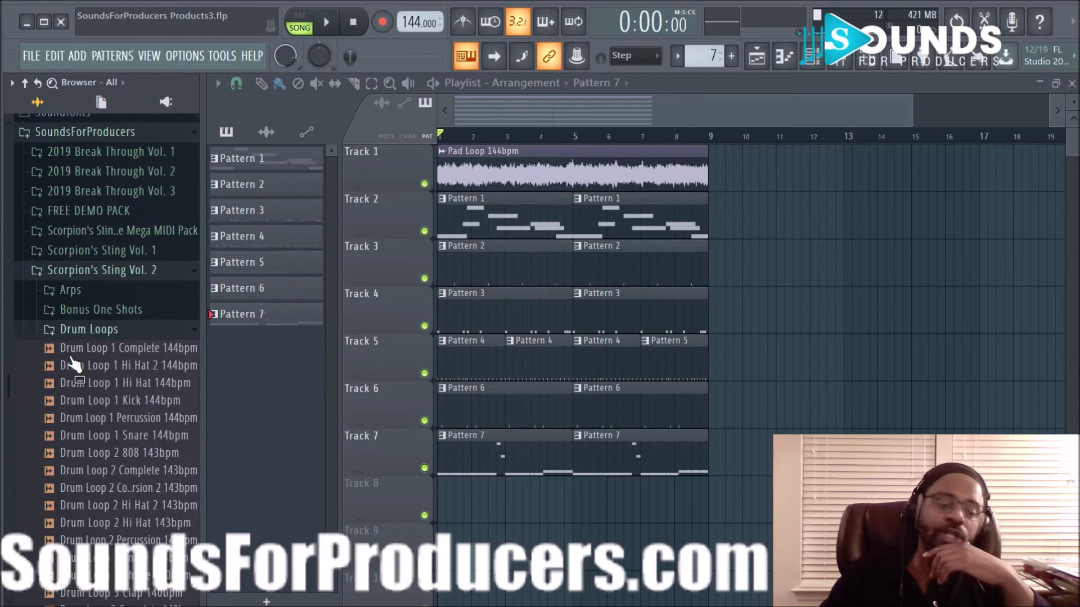
{"action": "scroll", "coordinate": [79, 338], "scroll_direction": "down", "scroll_amount": 5}
{"action": "scroll", "coordinate": [112, 384], "scroll_direction": "up", "scroll_amount": 1}
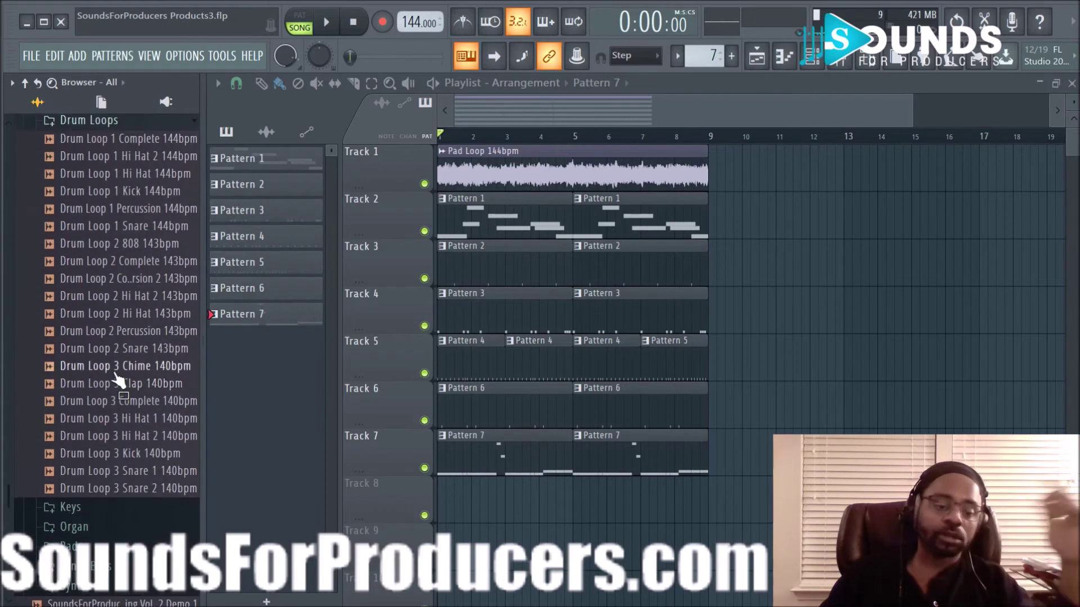
{"action": "left_click", "coordinate": [115, 333]}
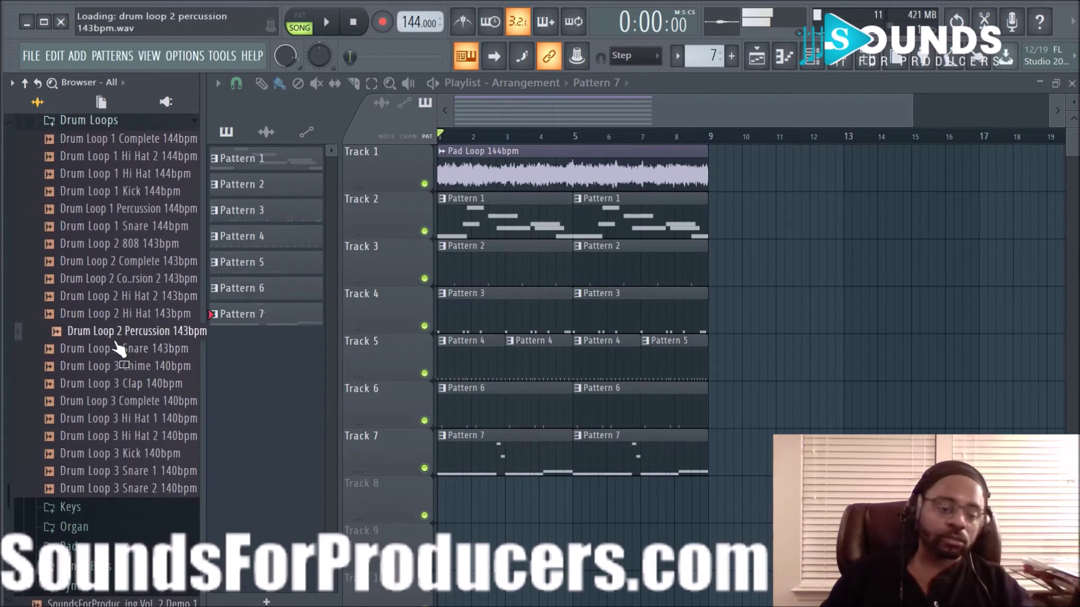
{"action": "left_click", "coordinate": [117, 350]}
{"action": "left_click", "coordinate": [117, 366]}
{"action": "left_click", "coordinate": [113, 334]}
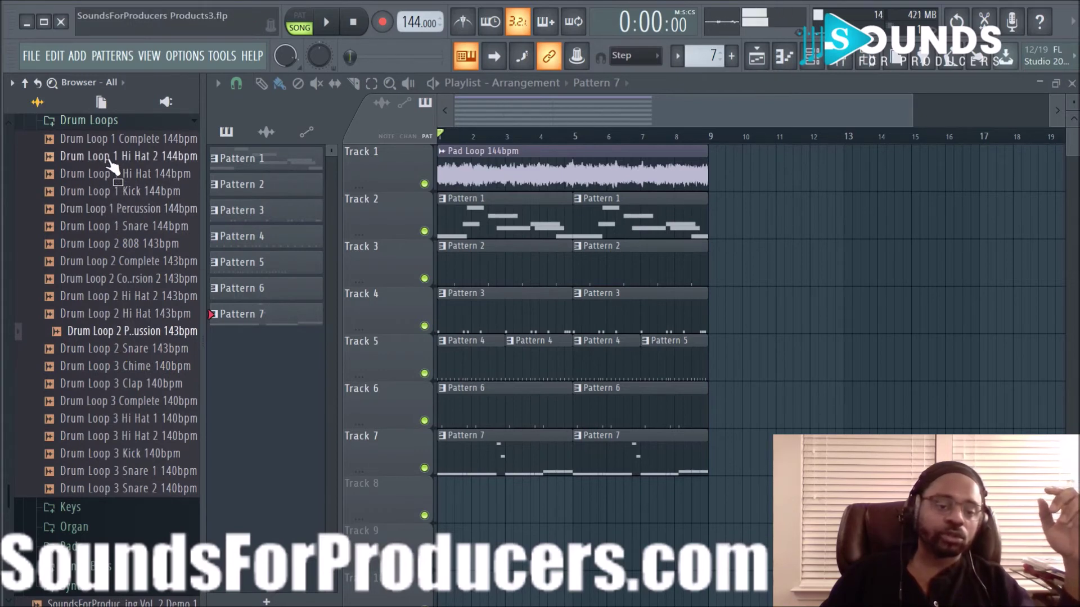
{"action": "left_click", "coordinate": [110, 142]}
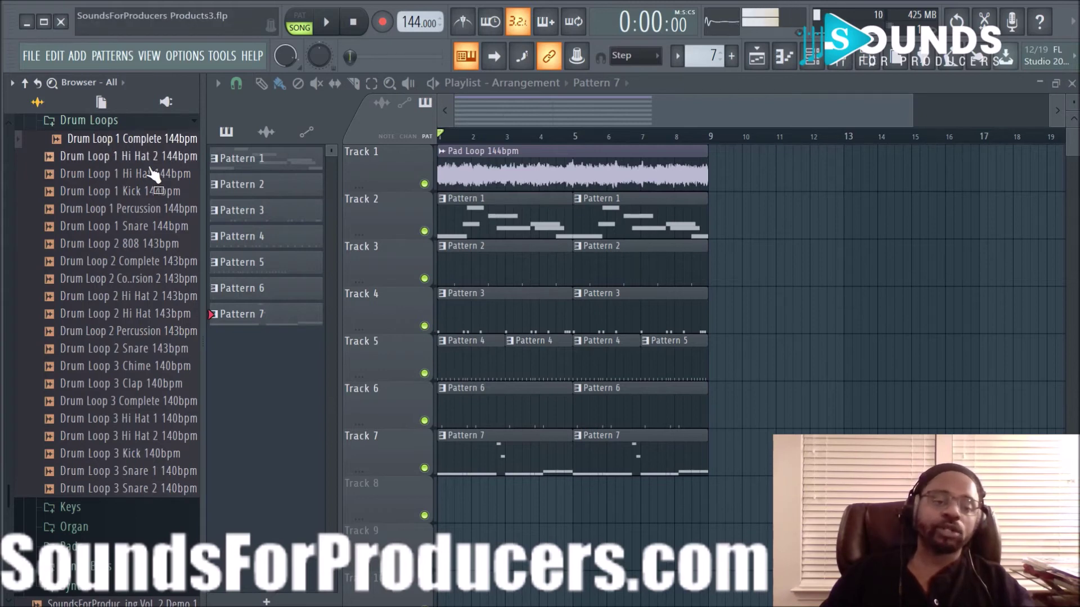
{"action": "left_click", "coordinate": [107, 264]}
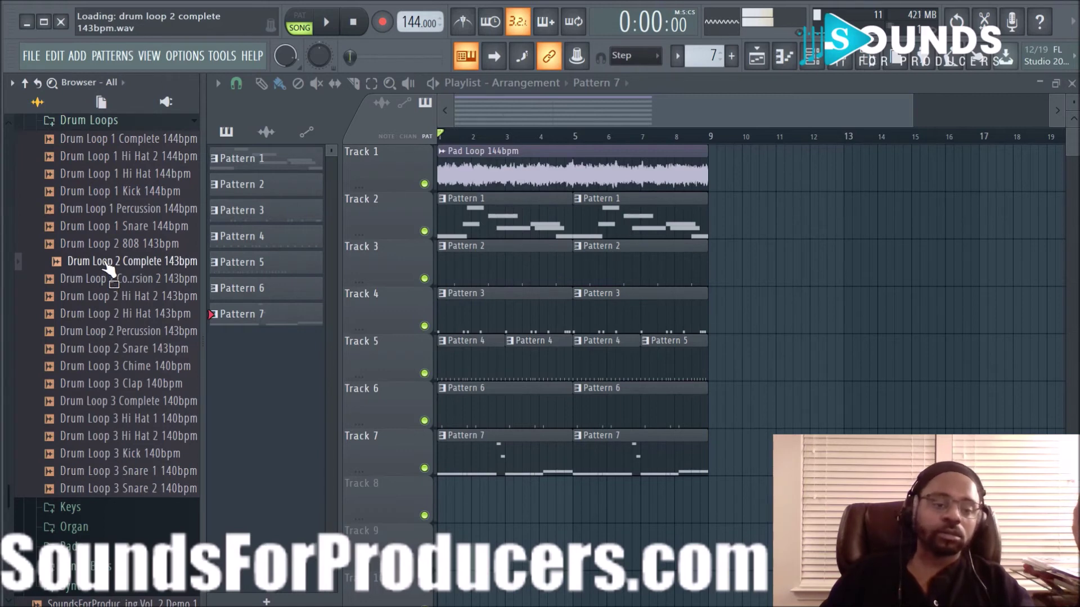
{"action": "left_click", "coordinate": [93, 121]}
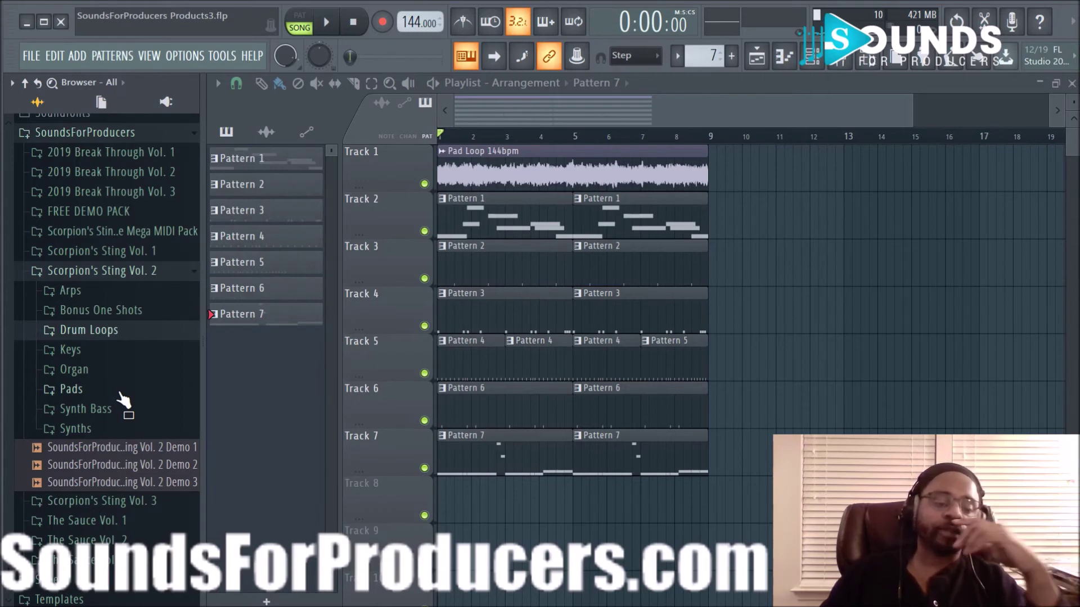
- Look through the Synth Bass folder and its MIDI subfolder in Scorpion's Sting Vol. 2
{"action": "left_click", "coordinate": [96, 415]}
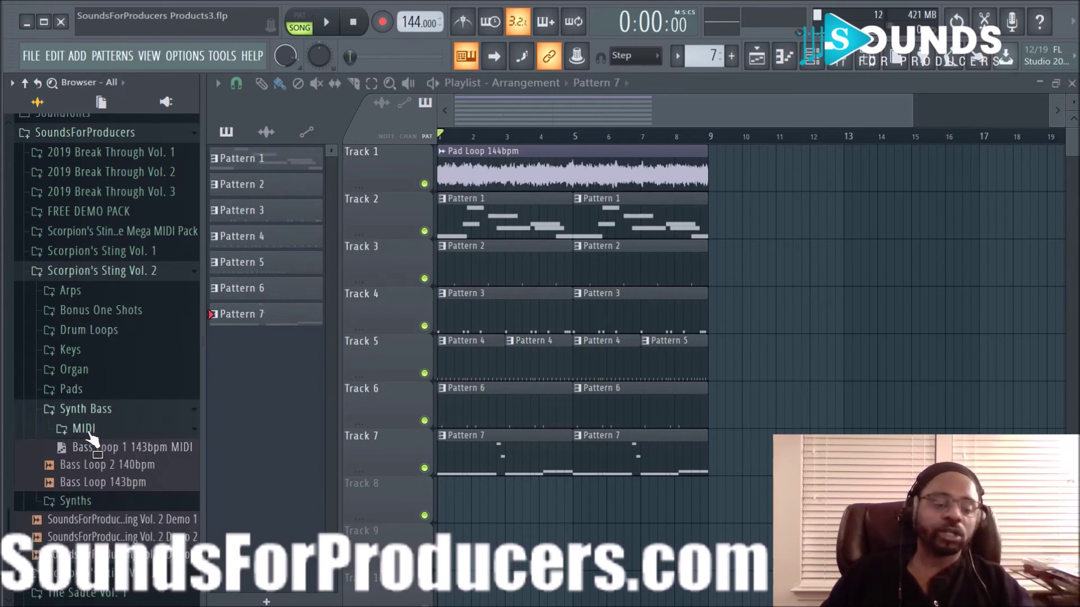
{"action": "left_click", "coordinate": [90, 431]}
{"action": "left_click", "coordinate": [85, 410]}
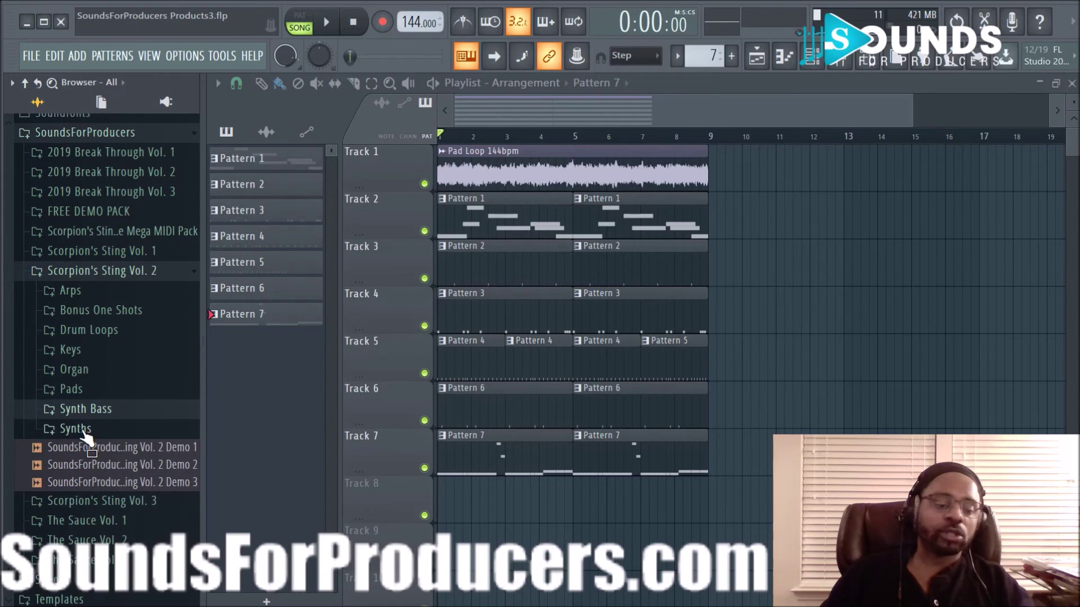
- Inspect the Synths folder's MIDI files and preview its audio loops through Synth Loop 4 140bpm
{"action": "left_click", "coordinate": [79, 429]}
{"action": "left_click", "coordinate": [84, 449]}
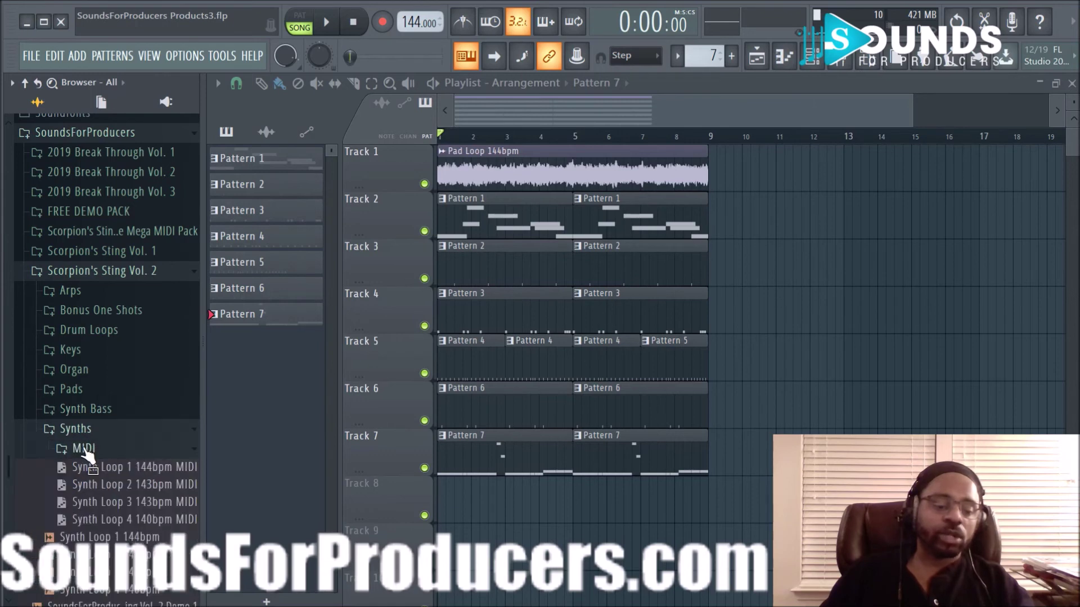
{"action": "left_click", "coordinate": [83, 448]}
{"action": "left_click", "coordinate": [96, 470]}
{"action": "left_click_drag", "start_coordinate": [97, 473], "coordinate": [103, 486]}
{"action": "left_click", "coordinate": [105, 487]}
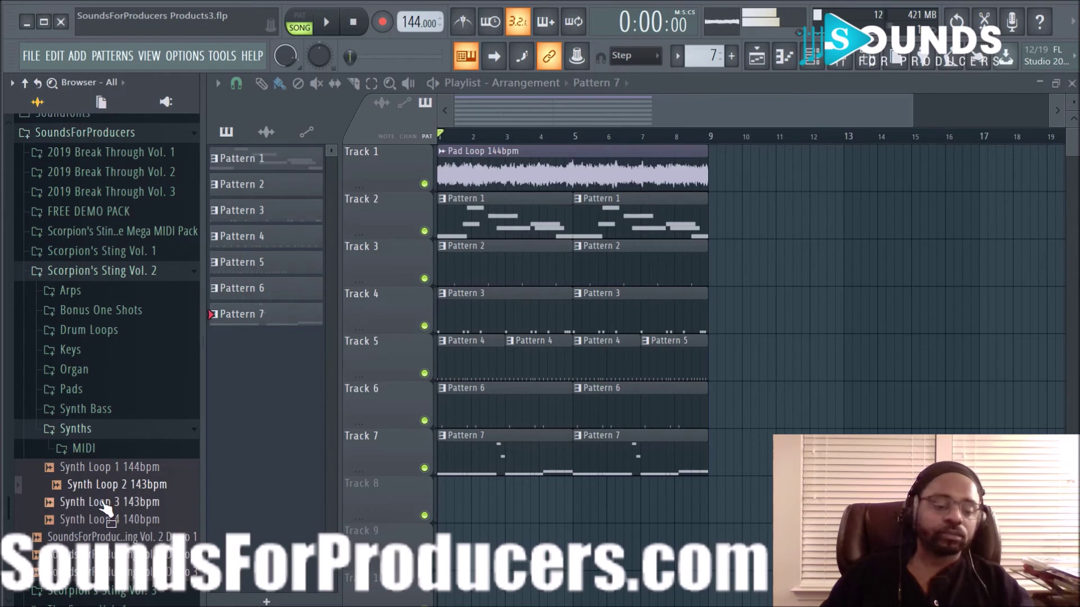
{"action": "left_click", "coordinate": [105, 504]}
{"action": "left_click", "coordinate": [107, 520]}
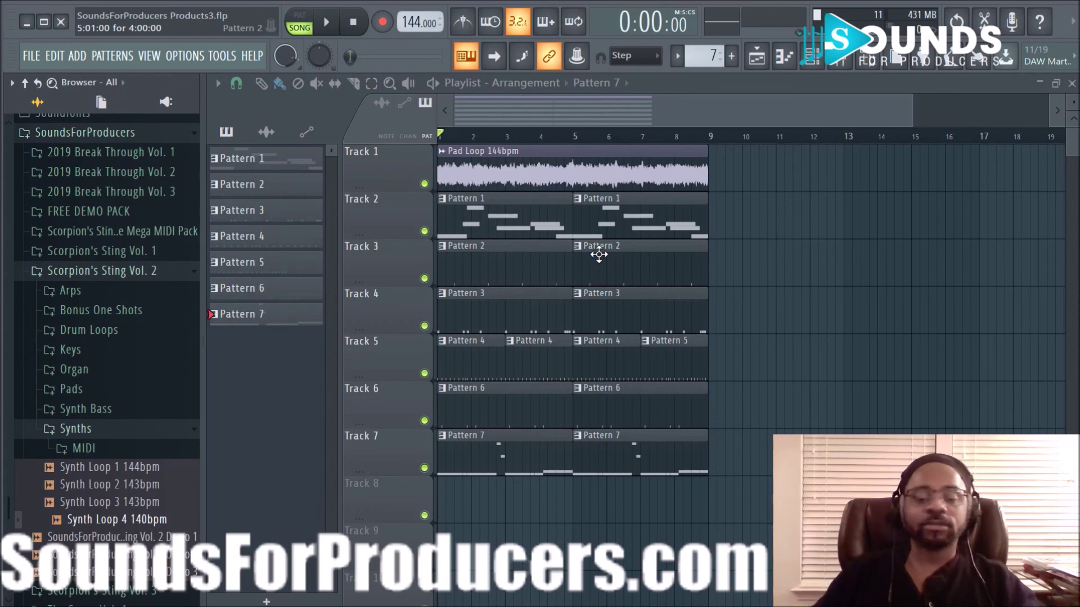
- Play the full arrangement in song mode as a final listen and stop playback
{"action": "key", "text": "space"}
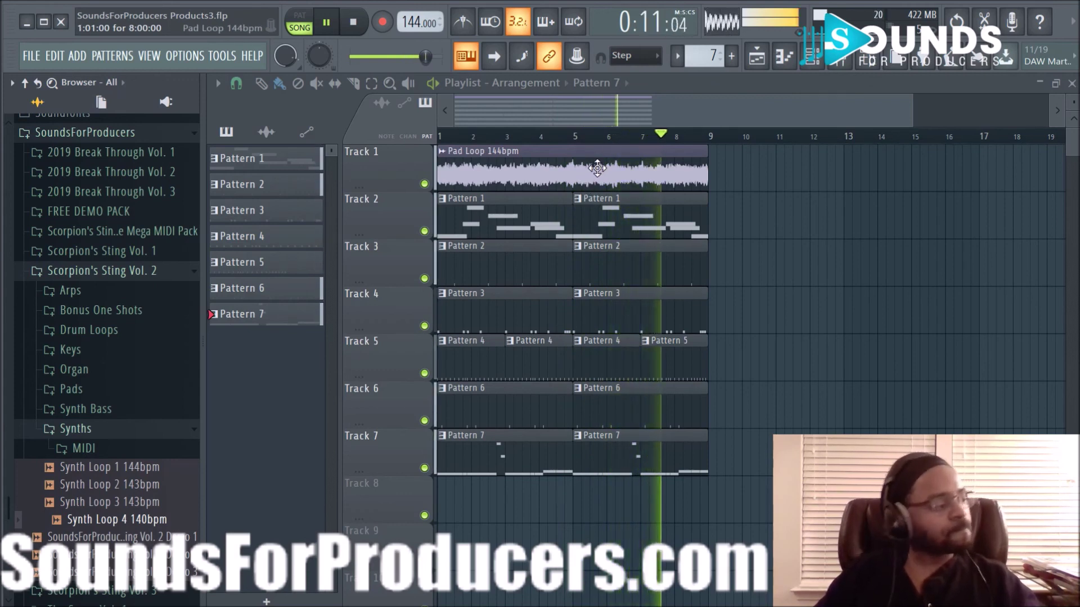
{"action": "left_click", "coordinate": [366, 27]}
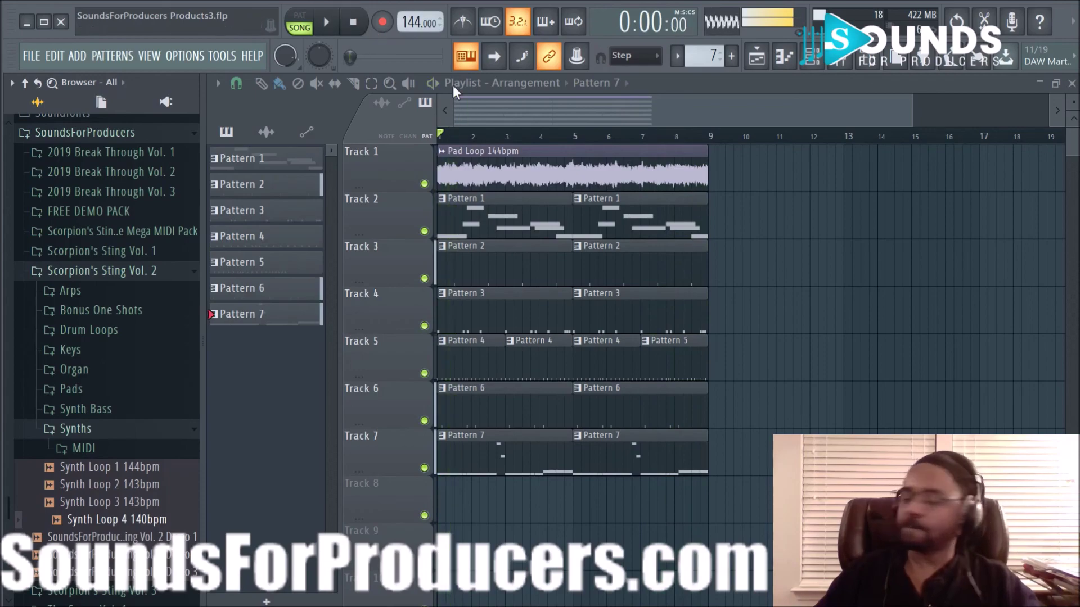